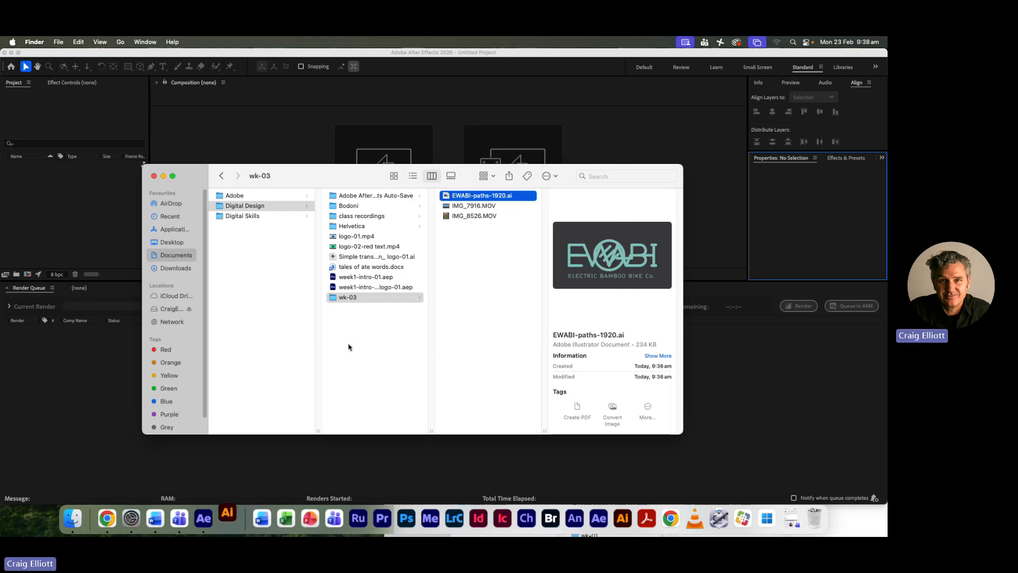
Open the EWABI folder inside a-studio > aa-portfolio on the external drive.
left_click(166, 309)
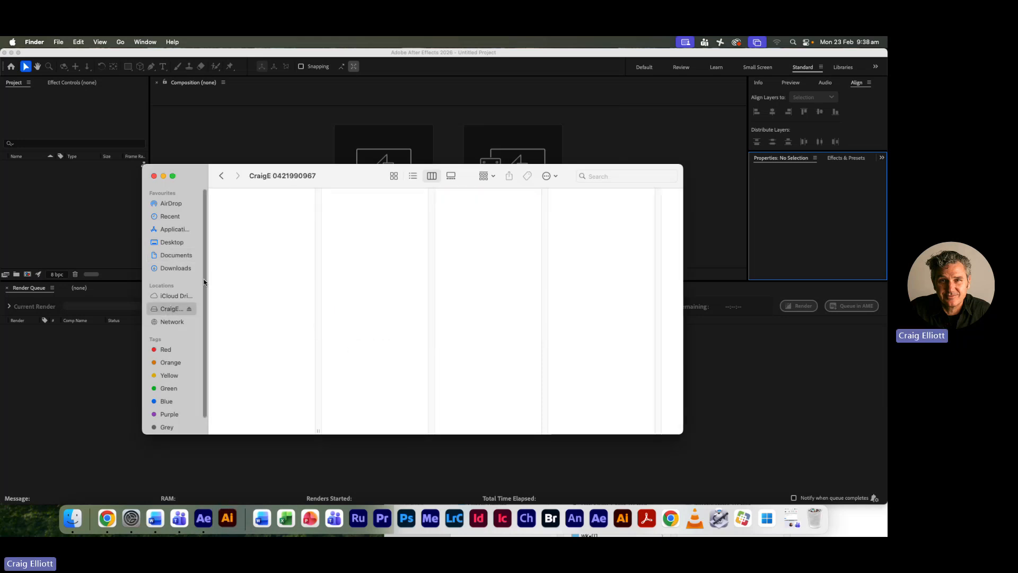
left_click(303, 206)
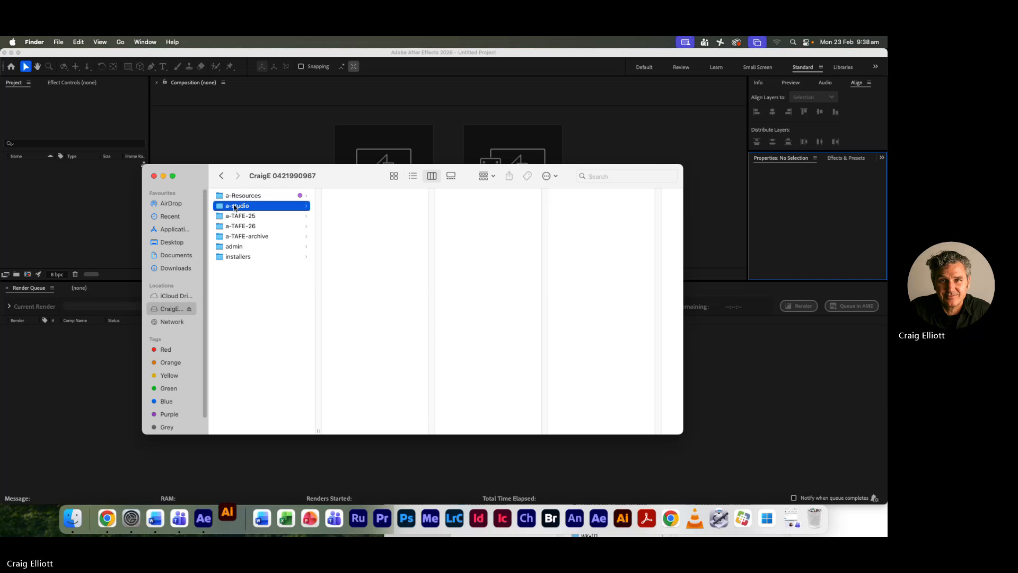
scroll(390, 296, "down", 5)
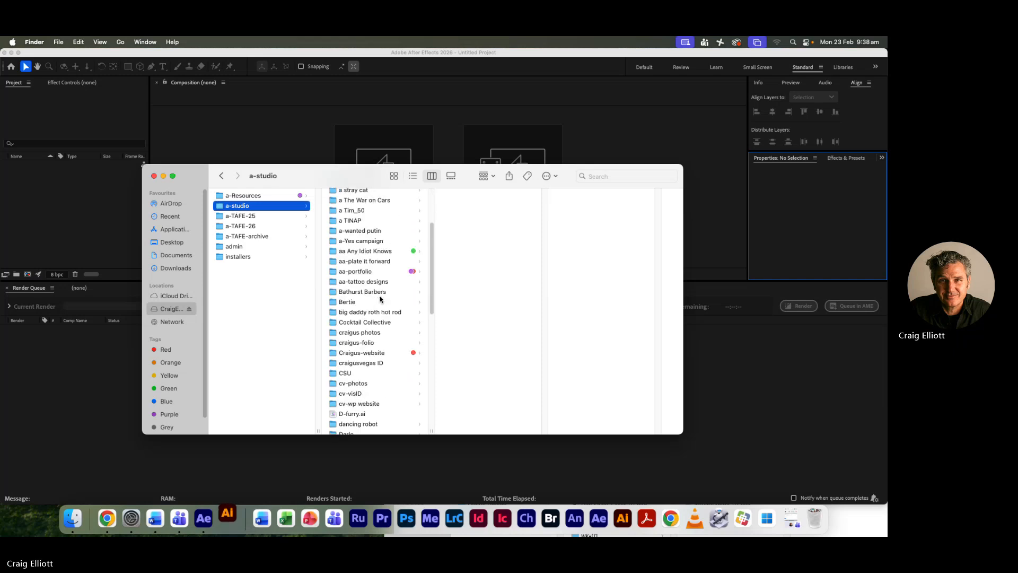
scroll(381, 299, "down", 6)
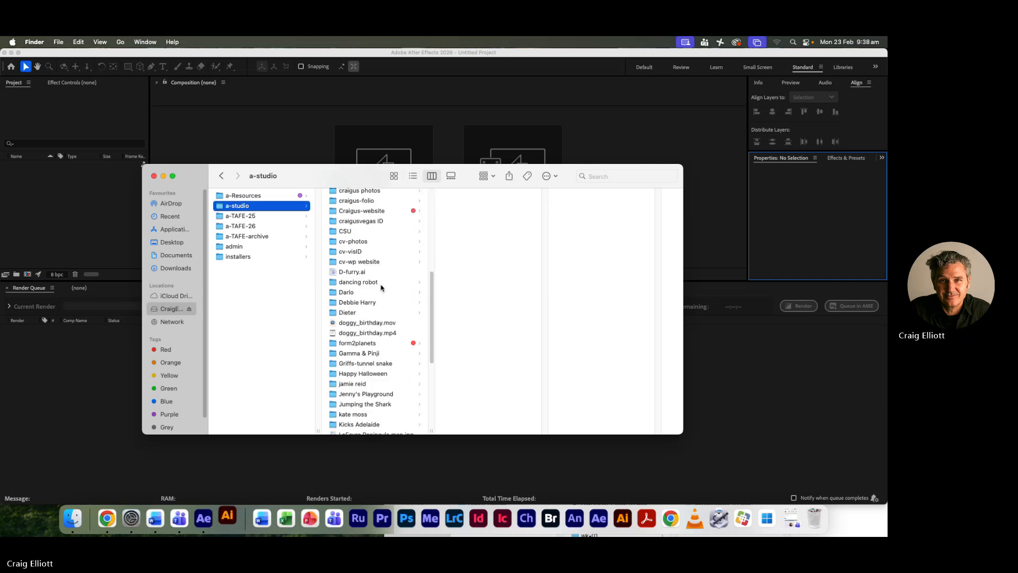
scroll(390, 293, "up", 5)
scroll(380, 288, "up", 5)
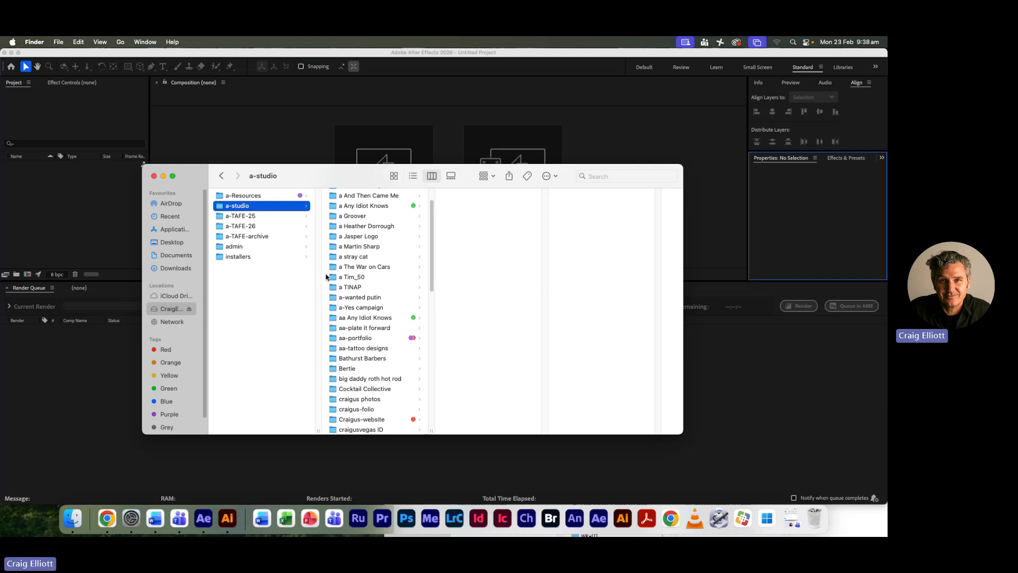
left_click(357, 339)
scroll(510, 300, "down", 5)
left_click(474, 256)
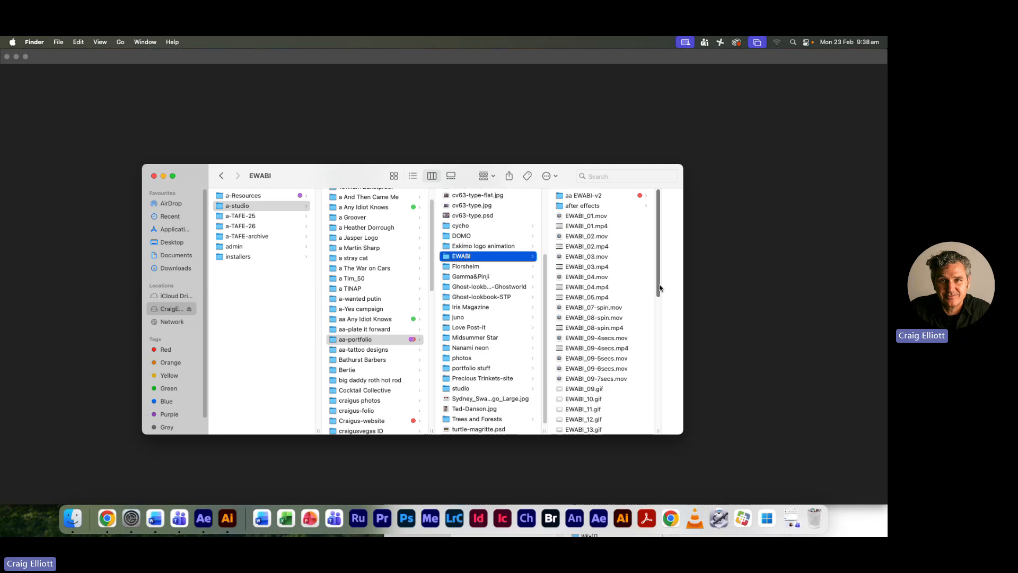
Look through the EWABI folder for a rendered logo animation, previewing EWABI_05.mp4 and the v3 1200 10-second MOV file.
left_click_drag(659, 292, 659, 296)
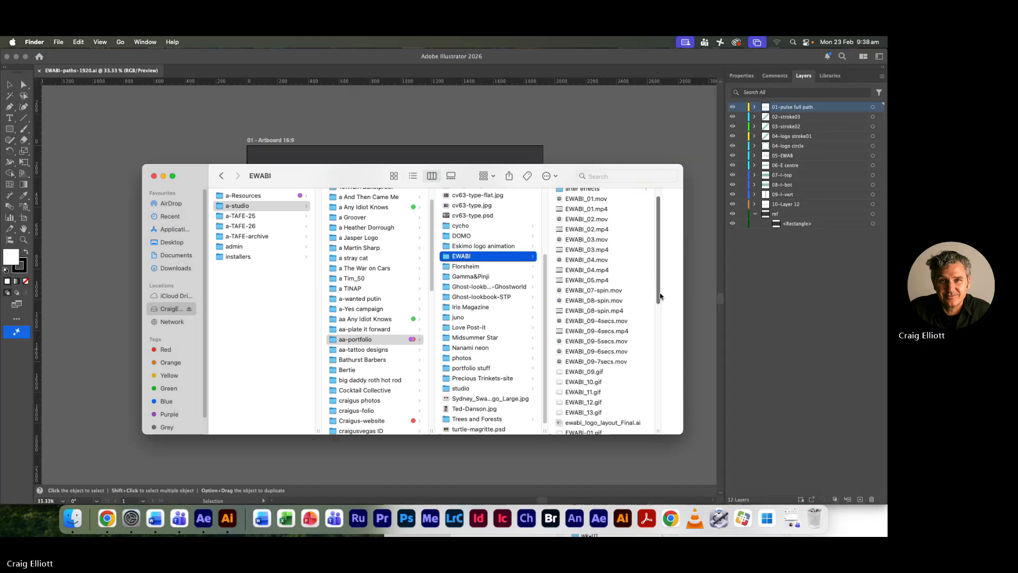
left_click(566, 282)
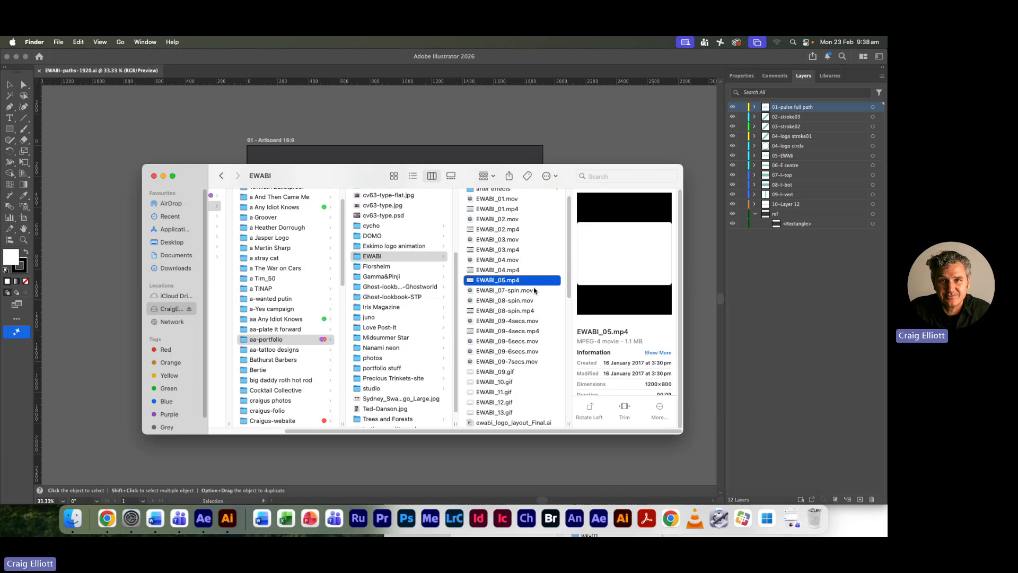
scroll(531, 294, "down", 10)
scroll(530, 293, "down", 3)
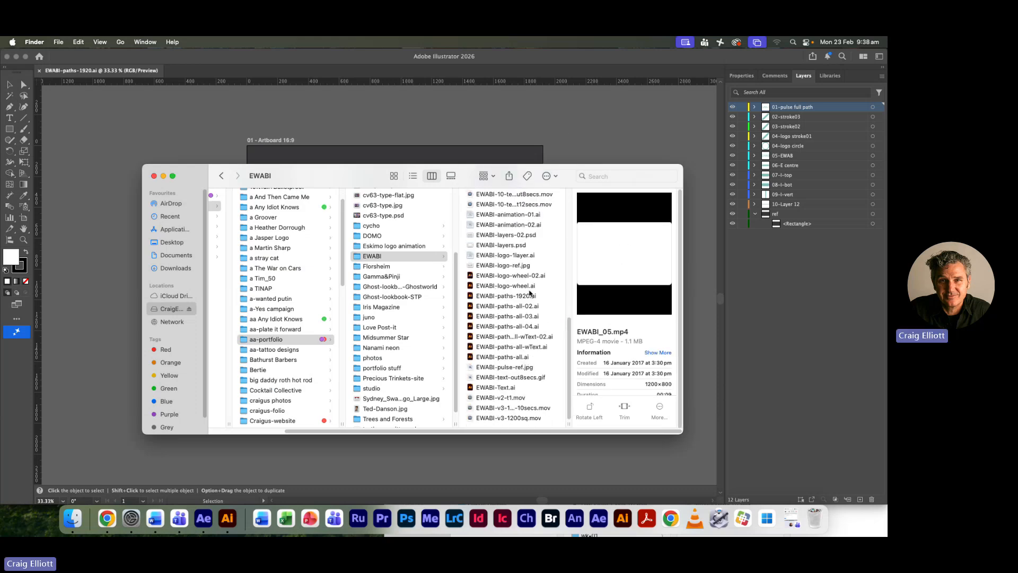
left_click(490, 409)
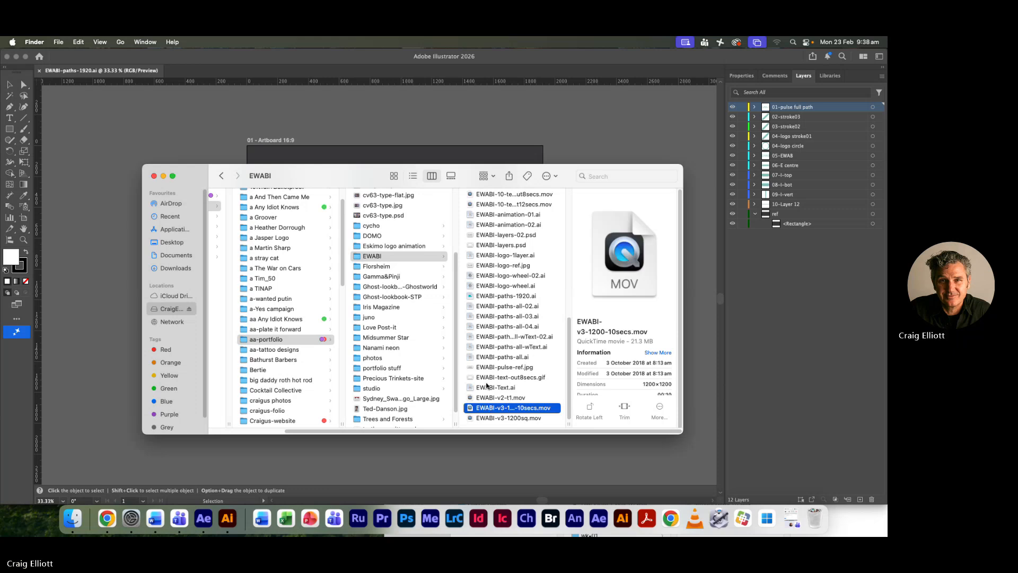
scroll(495, 393, "up", 10)
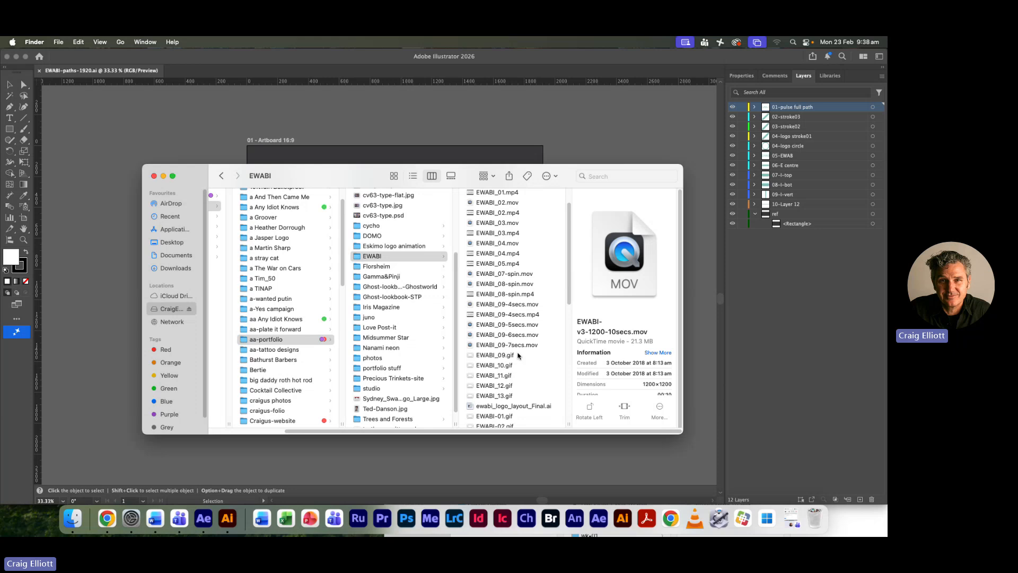
scroll(530, 359, "down", 3)
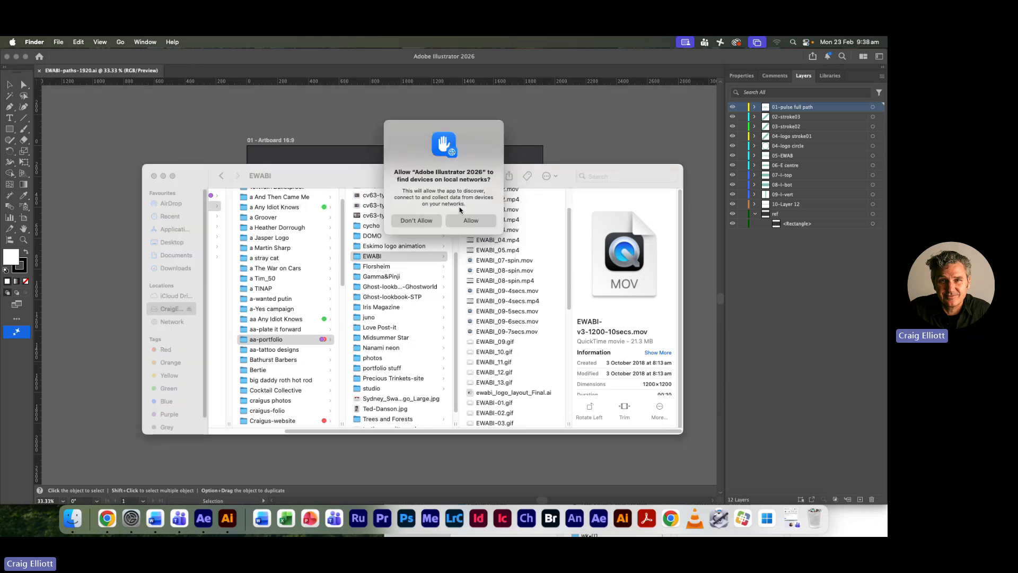
Allow Illustrator to find devices on local networks and continue looking through the EWABI folder's video files.
left_click(470, 221)
scroll(549, 318, "down", 3)
scroll(541, 326, "down", 5)
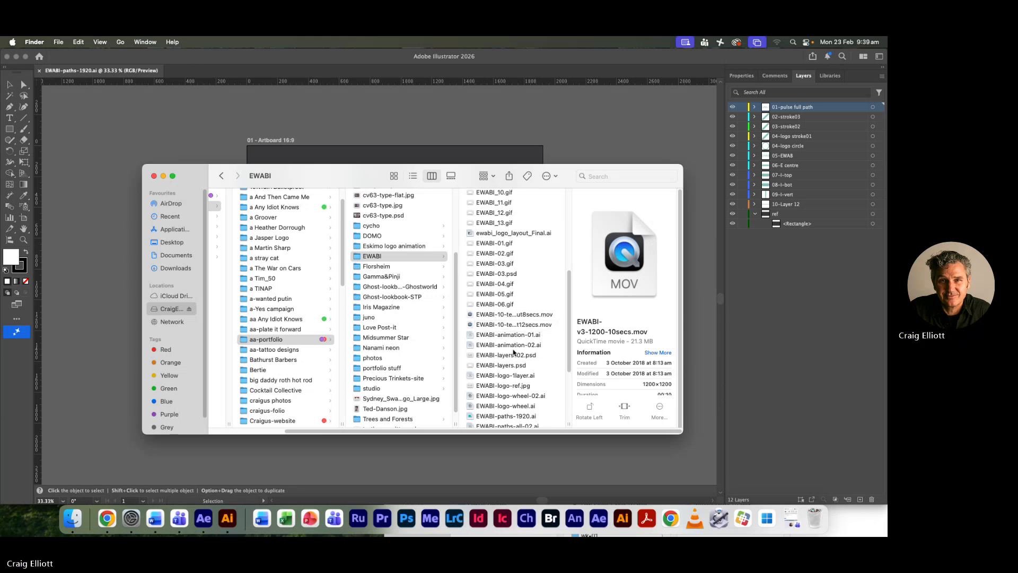
scroll(513, 352, "down", 3)
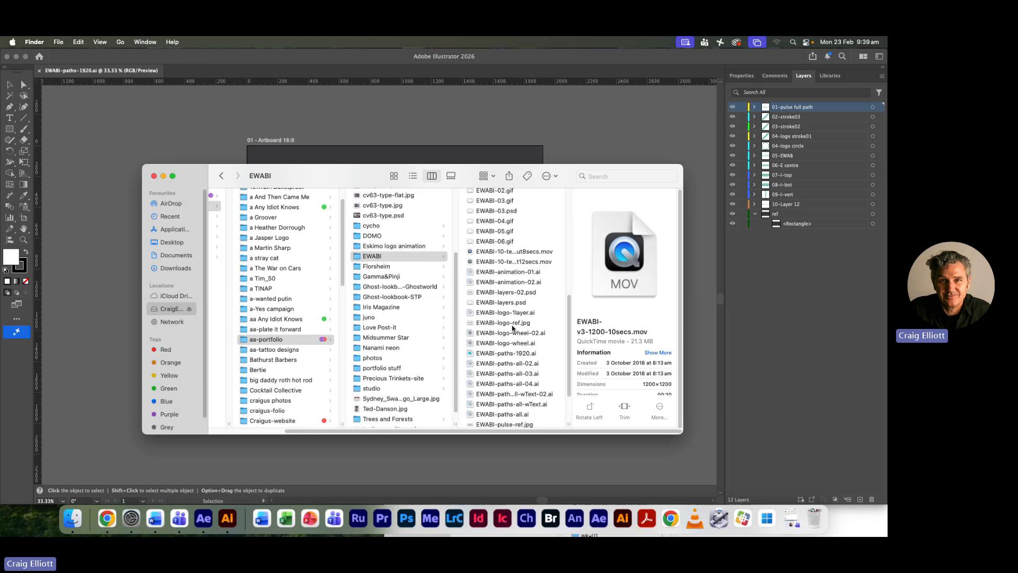
scroll(514, 329, "up", 3)
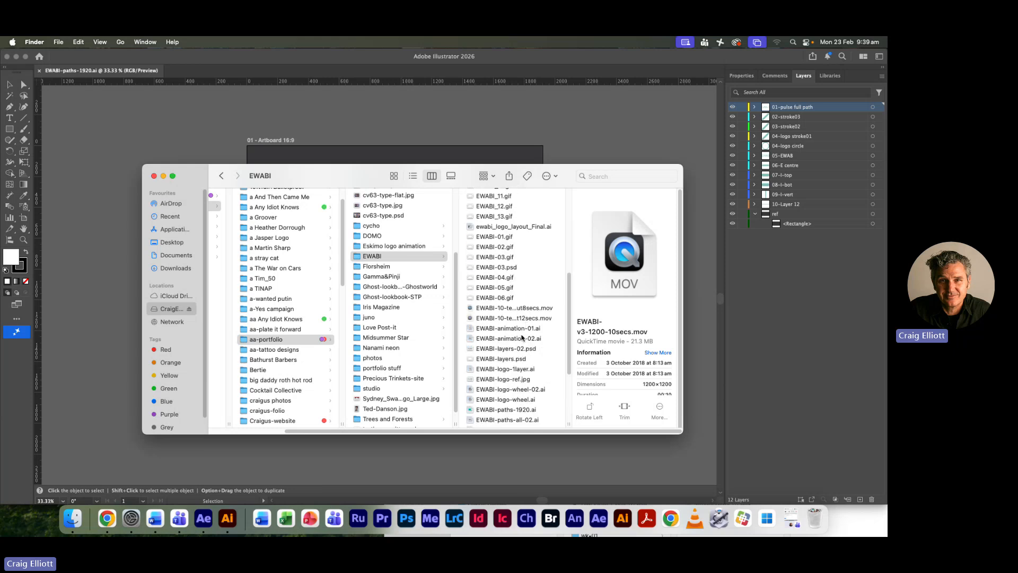
scroll(520, 266, "up", 7)
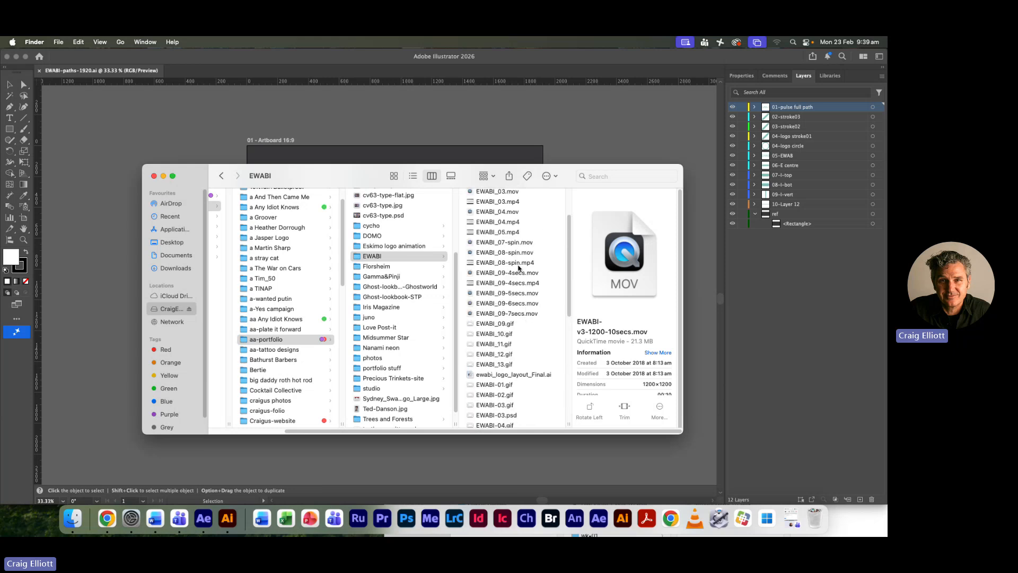
Open EWABI_05.mp4 in QuickTime Player and play the logo animation.
left_click(491, 233)
right_click(488, 234)
mouse_move(531, 248)
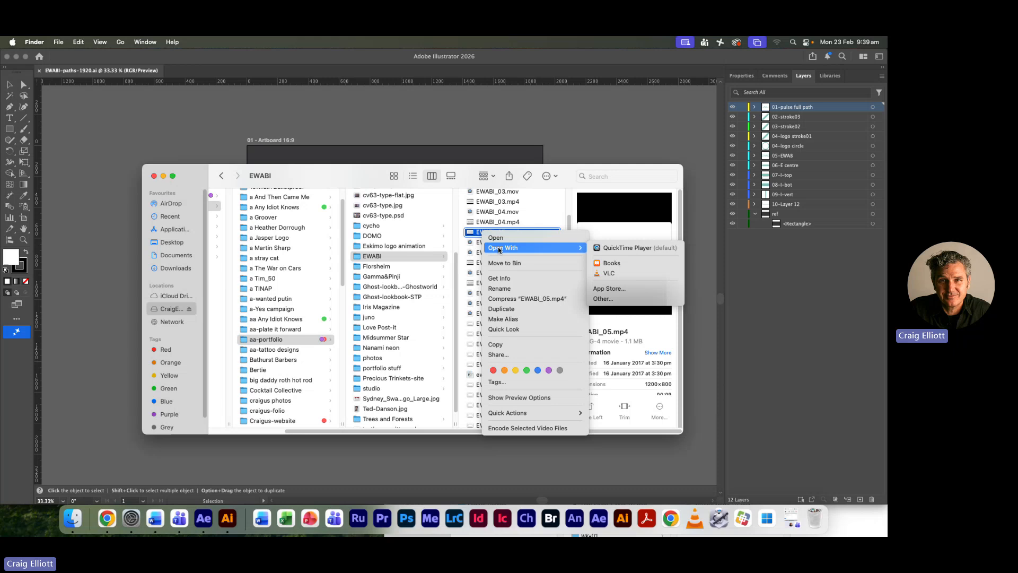
left_click(626, 250)
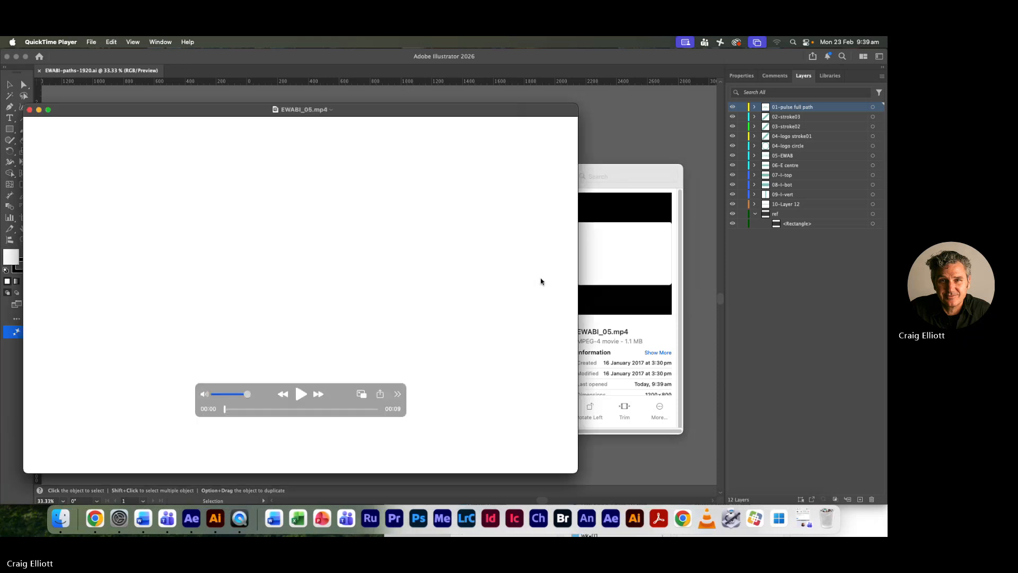
left_click(301, 394)
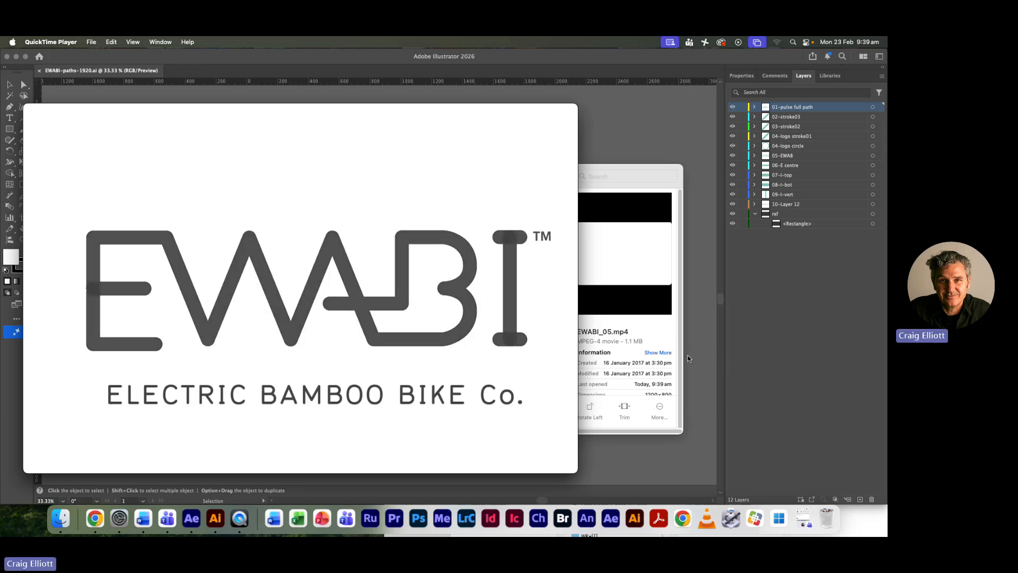
Return to the EWABI folder in Finder and open its aa EWABI-v2 subfolder.
left_click(665, 336)
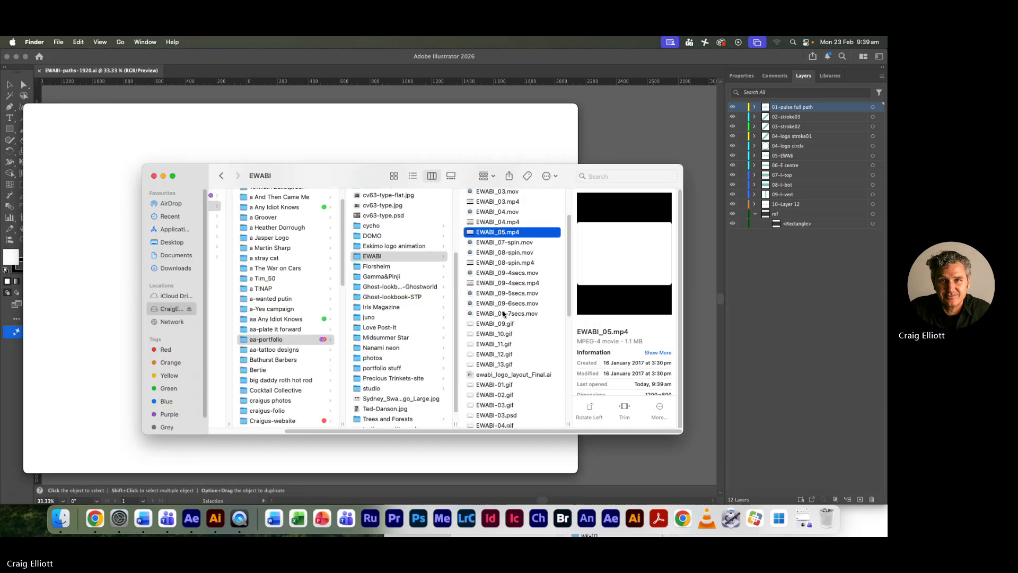
scroll(503, 314, "down", 4)
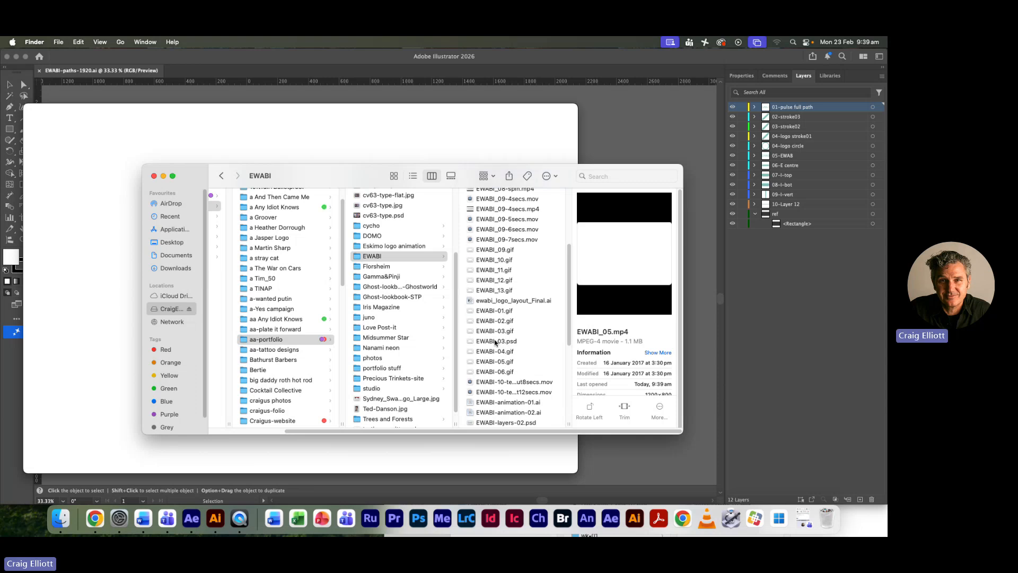
scroll(495, 343, "down", 8)
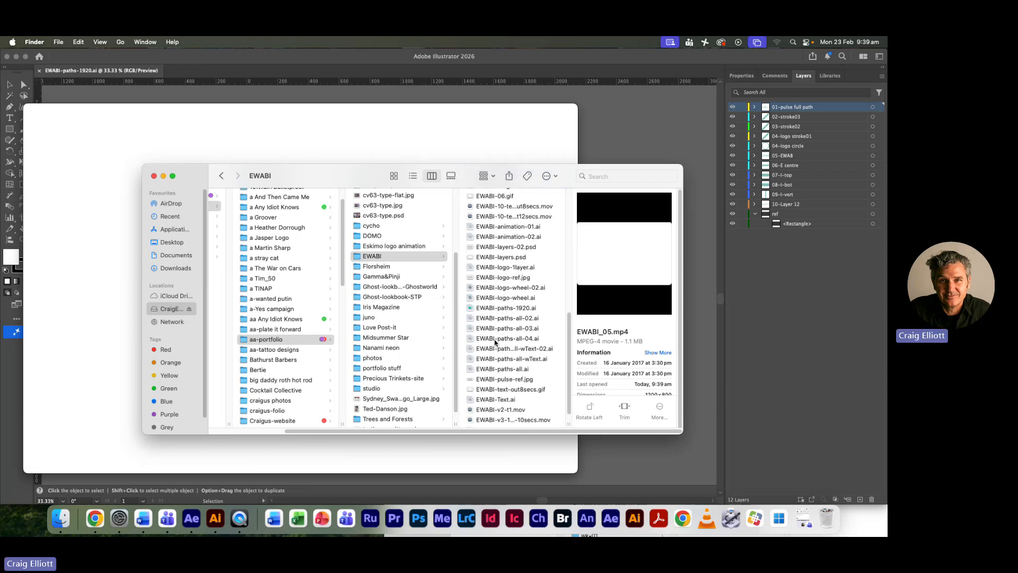
scroll(495, 343, "up", 12)
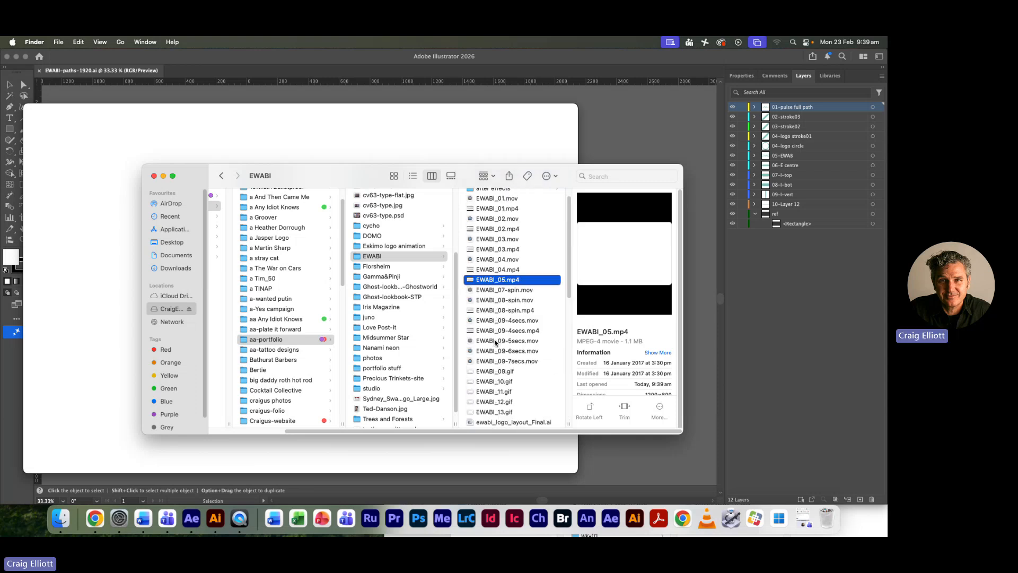
scroll(495, 342, "up", 2)
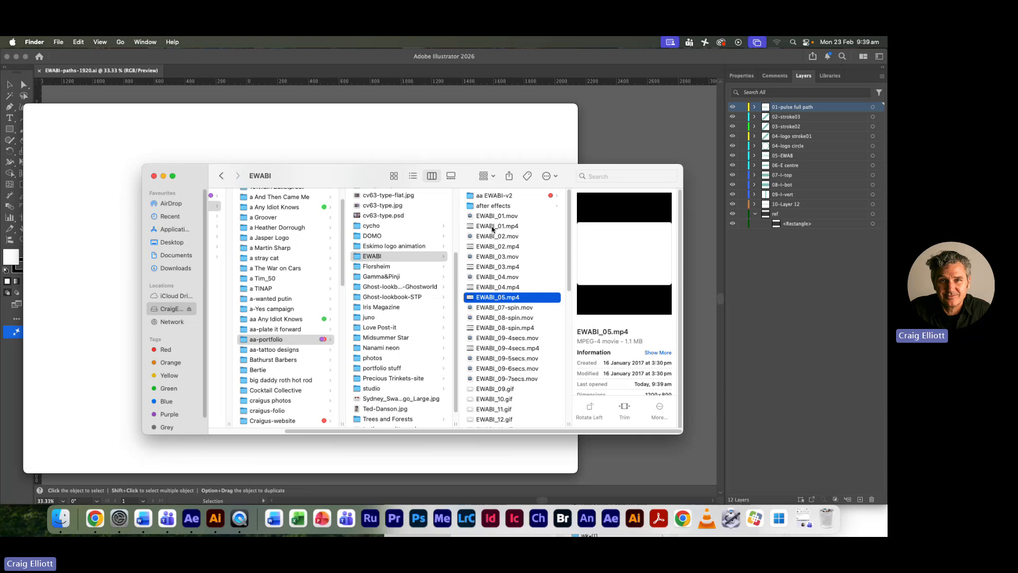
left_click(493, 227)
left_click(492, 196)
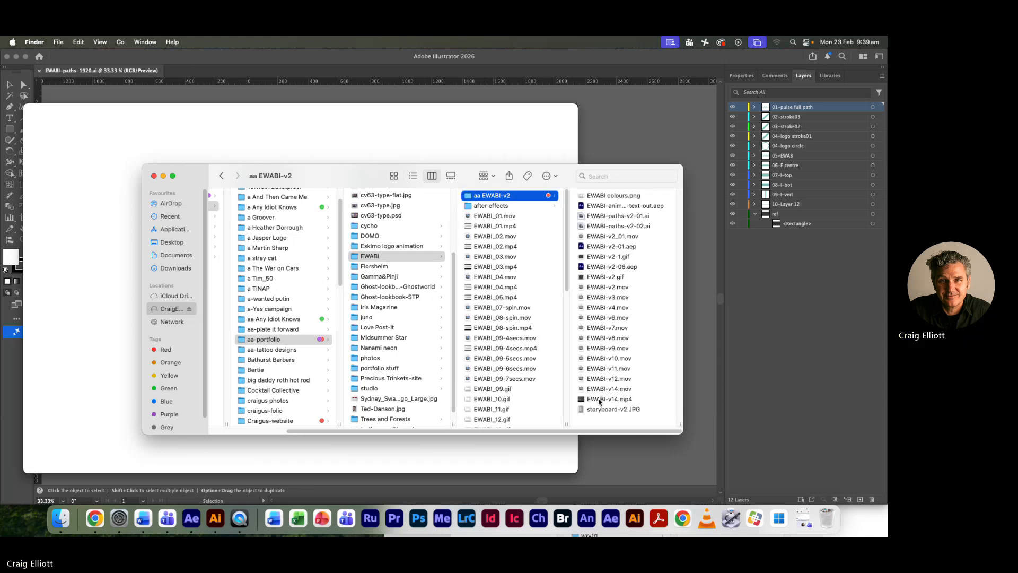
Open EWABI-v14.mp4 in QuickTime Player and play the animation.
left_click(598, 400)
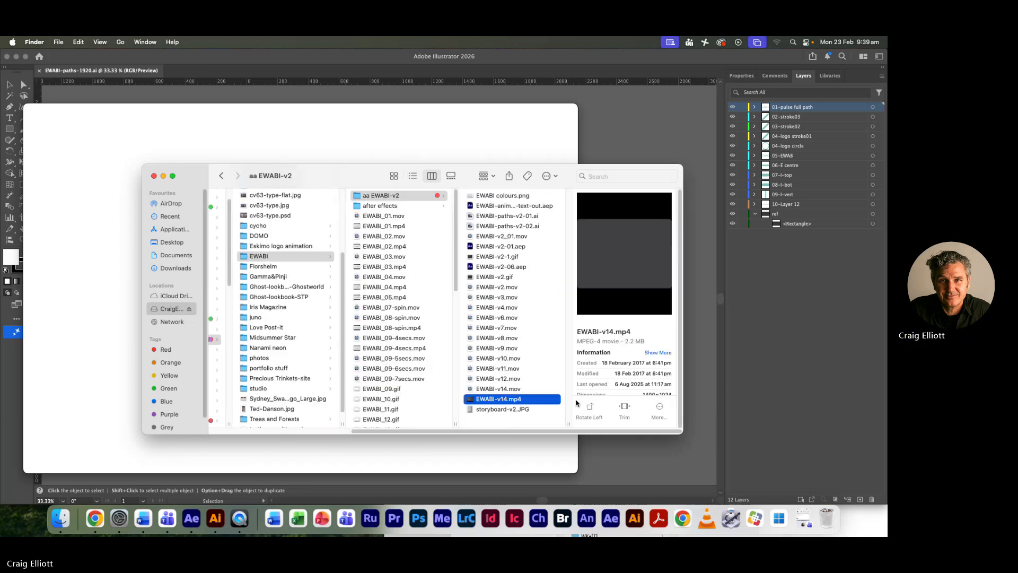
right_click(489, 402)
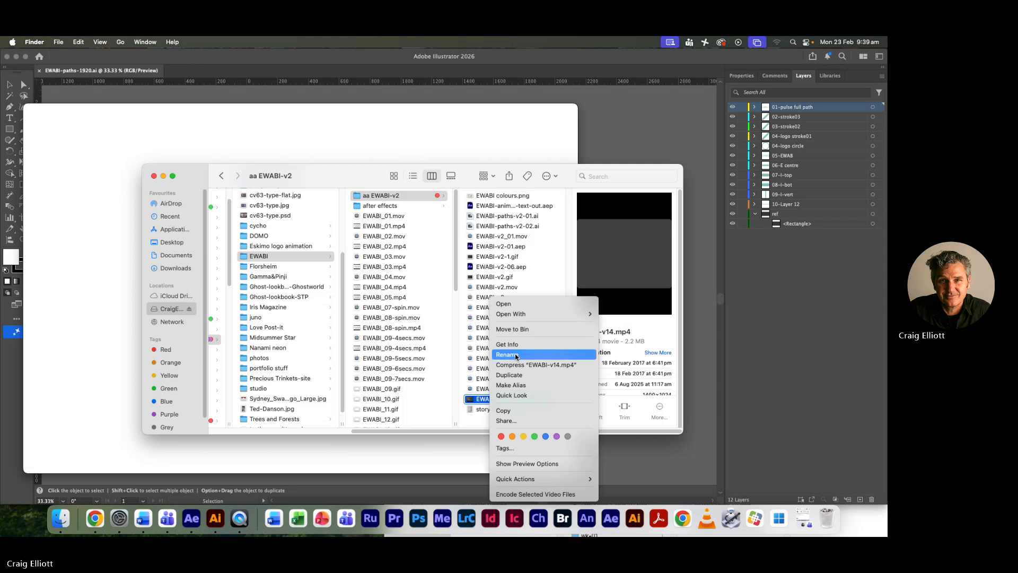
left_click(617, 313)
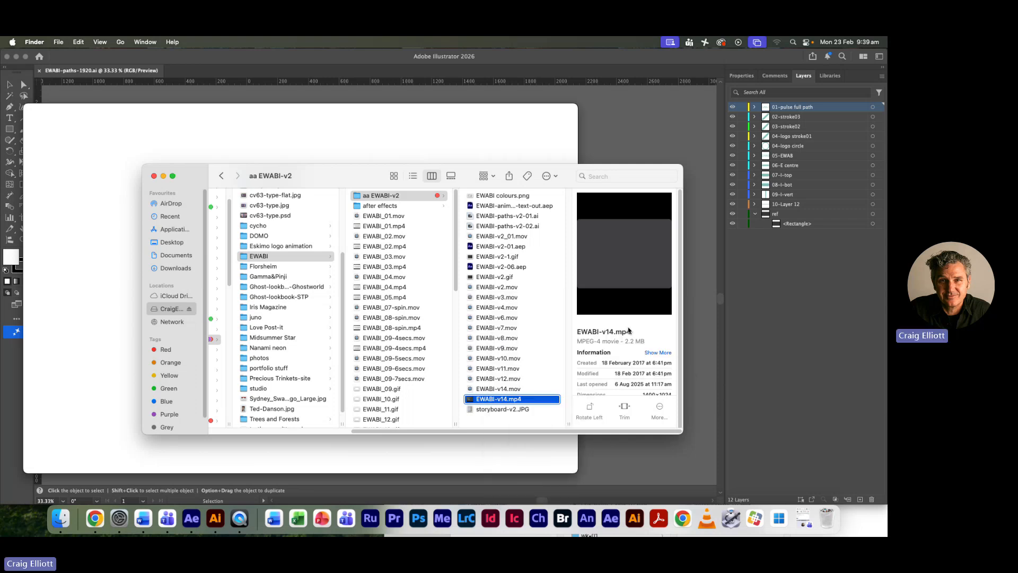
key("space")
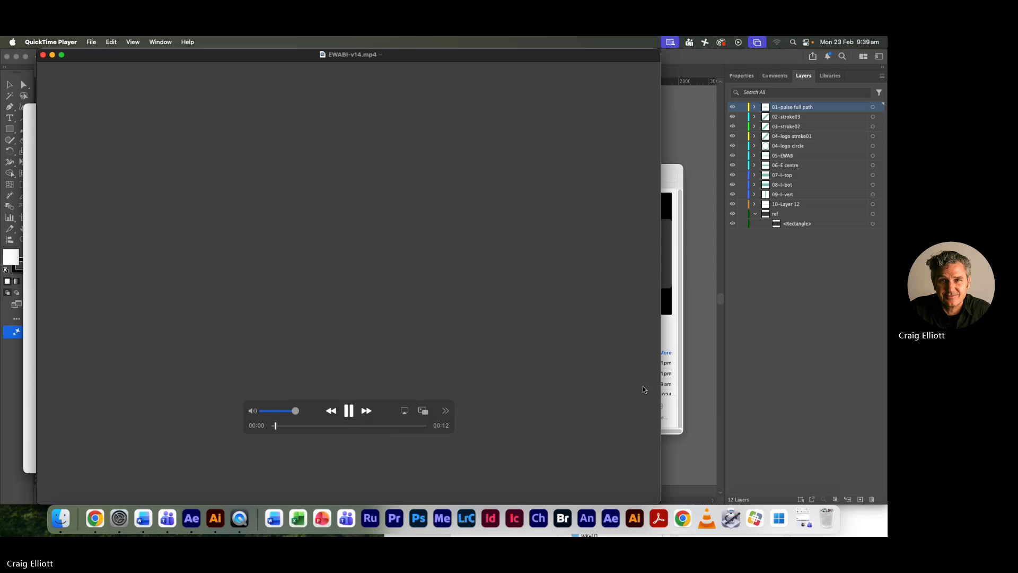
Switch to Illustrator and examine the size of the 16:9 artboard in EWABI-paths-1920.ai with the Artboard tool.
left_click(771, 380)
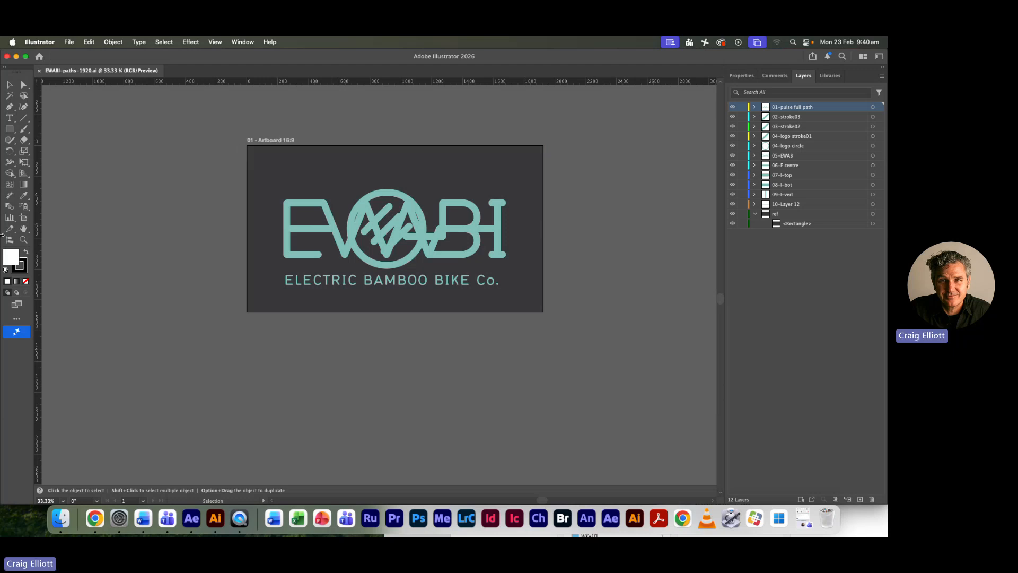
key("shift+o")
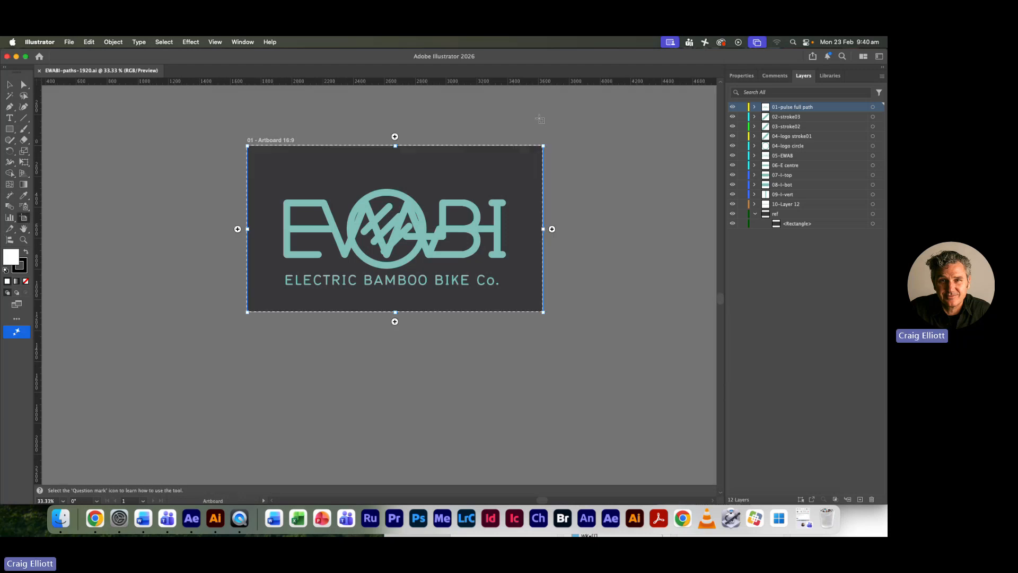
left_click(748, 75)
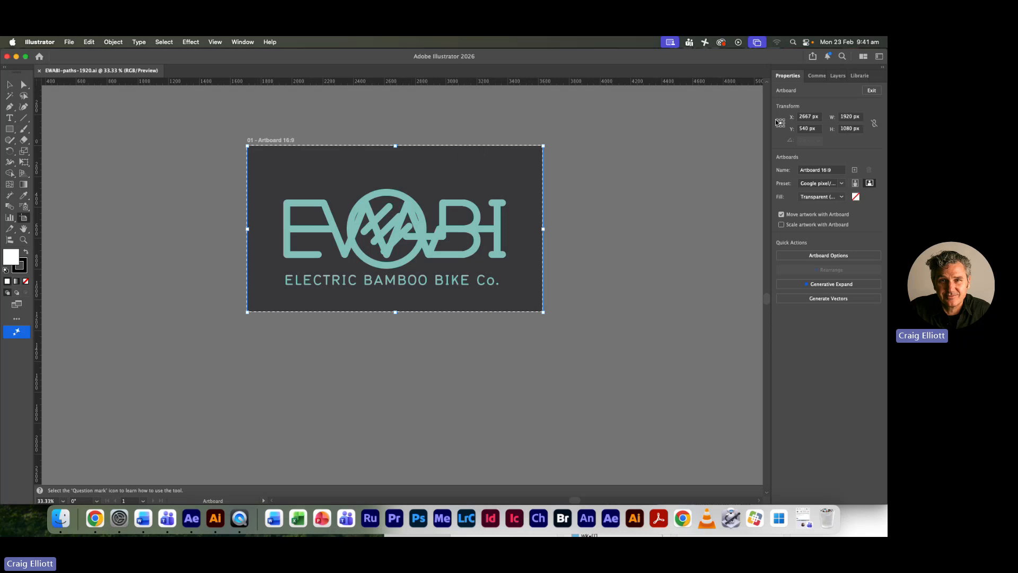
left_click(838, 75)
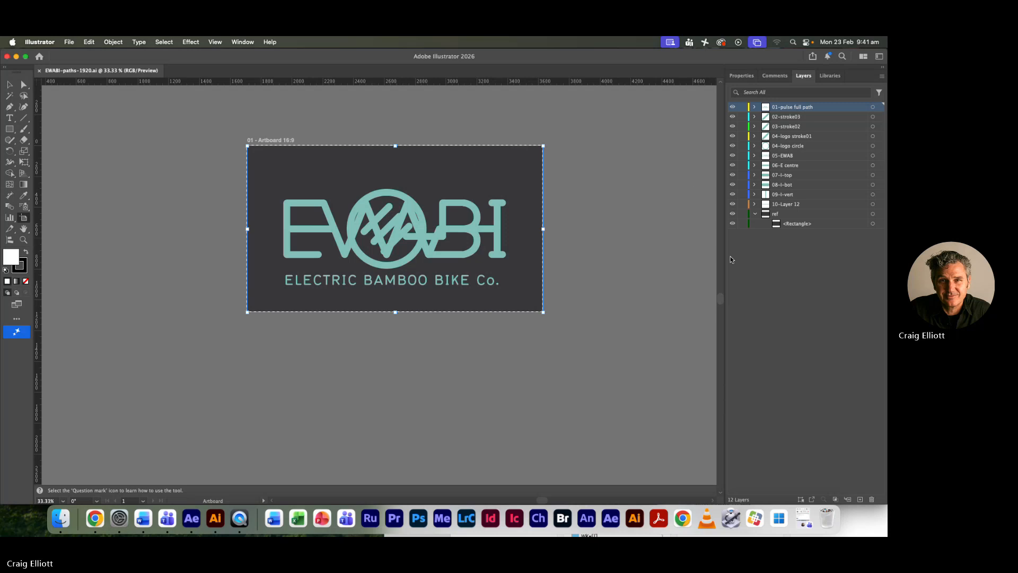
Collapse the ref layer and hide all layers from 02-stroke03 to 10-Layer 12, leaving 01-pulse full path and ref visible.
left_click(755, 214)
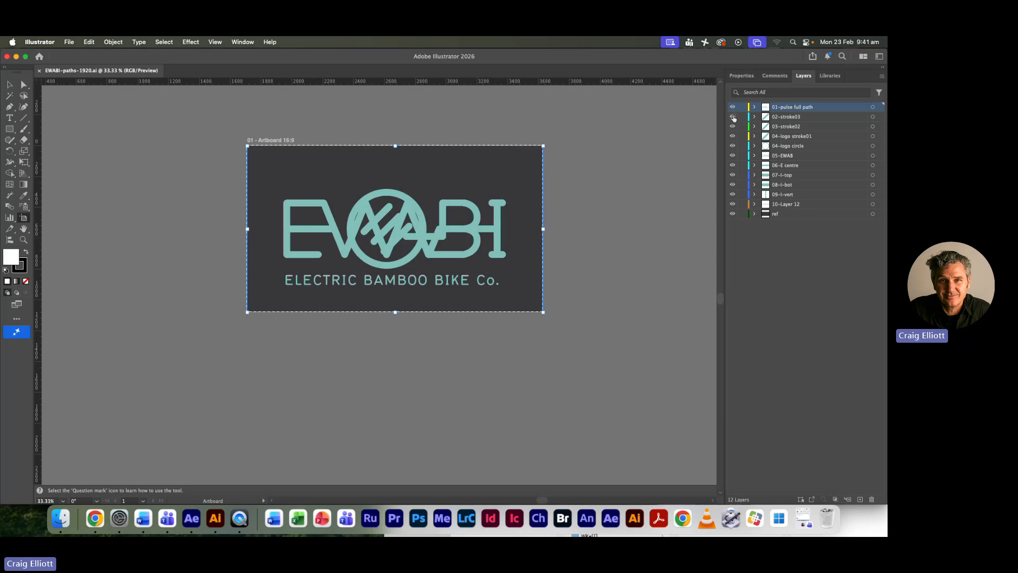
left_click_drag(732, 116, 733, 206)
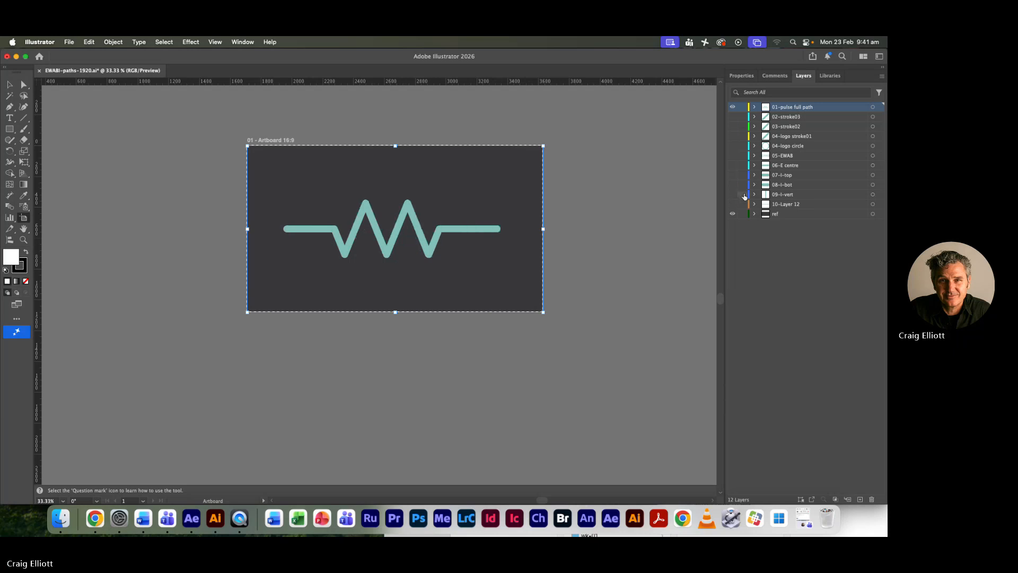
Select the pulse artwork, hide its layer, and show the three logo stroke layers and 04-logo circle to examine the symbol.
left_click(872, 107)
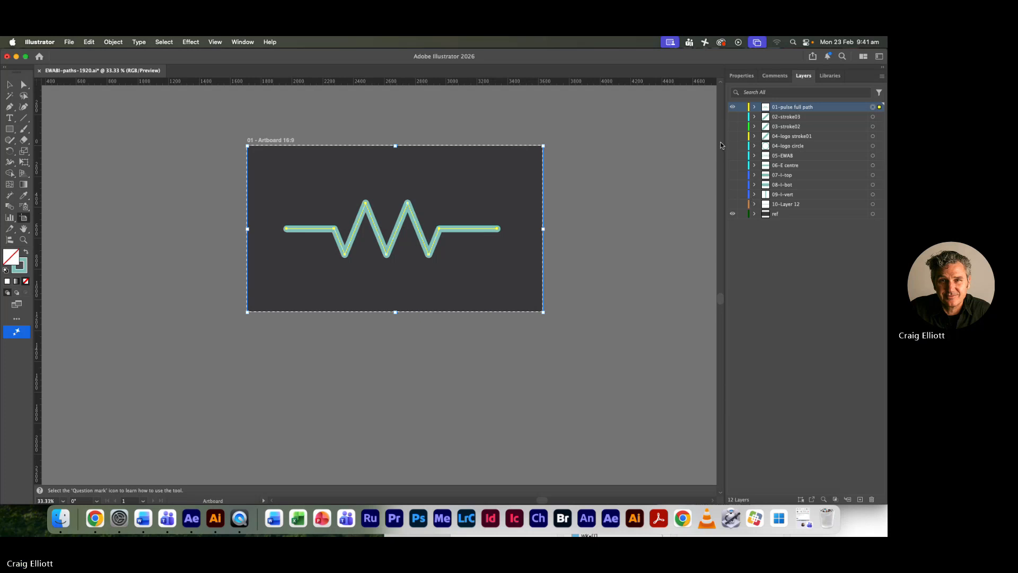
left_click(733, 117)
left_click(733, 106)
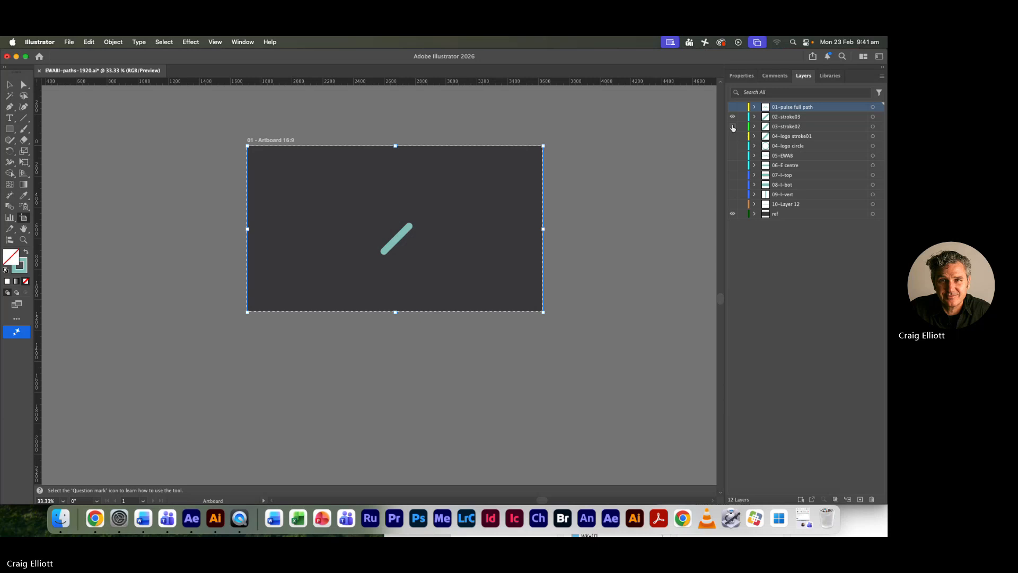
left_click(732, 126)
left_click(732, 136)
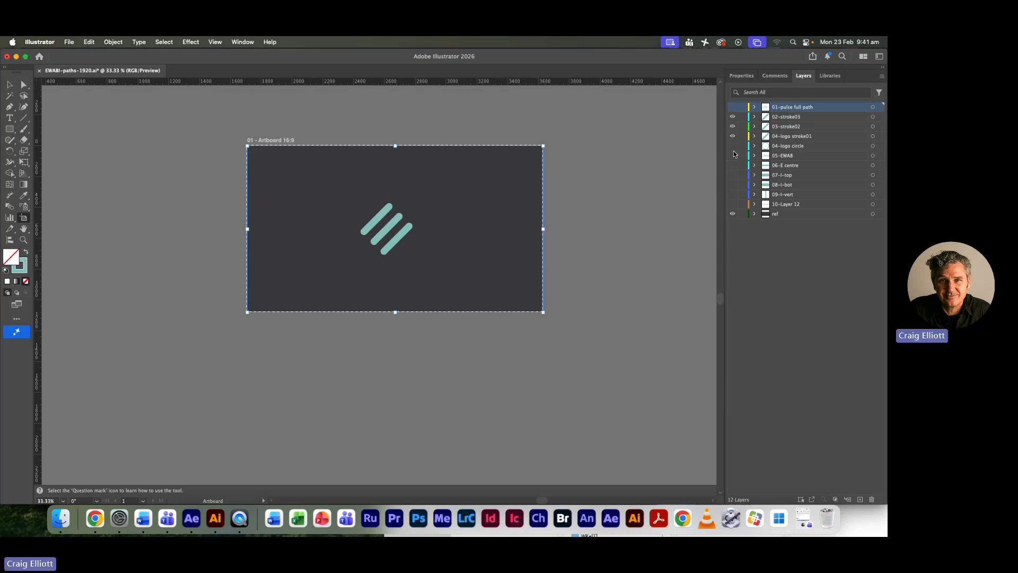
left_click(733, 146)
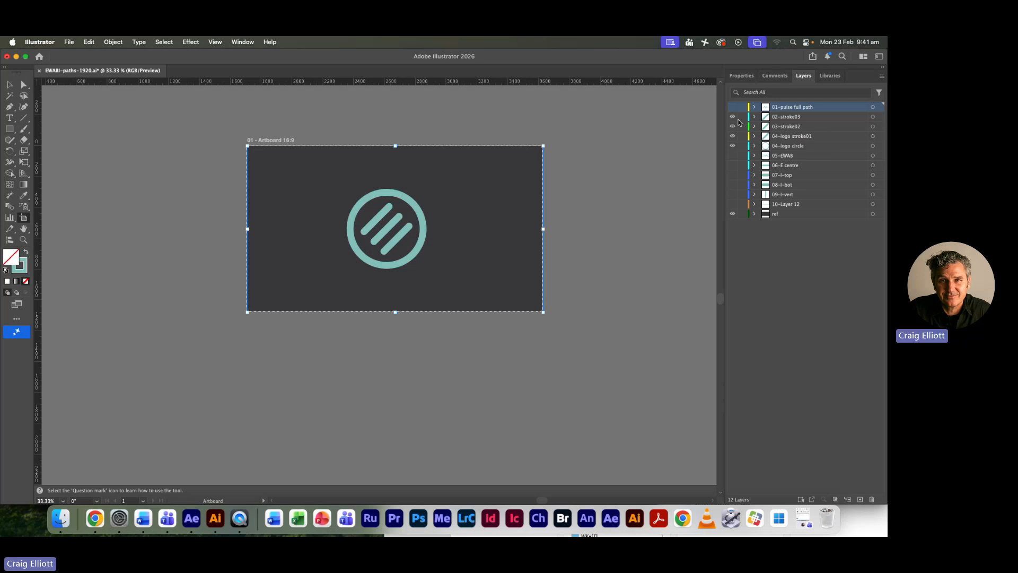
Hide the stroke and circle layers, show 05-EWAB, and switch to the Selection tool, dismissing the feature tip.
left_click_drag(732, 117, 736, 160)
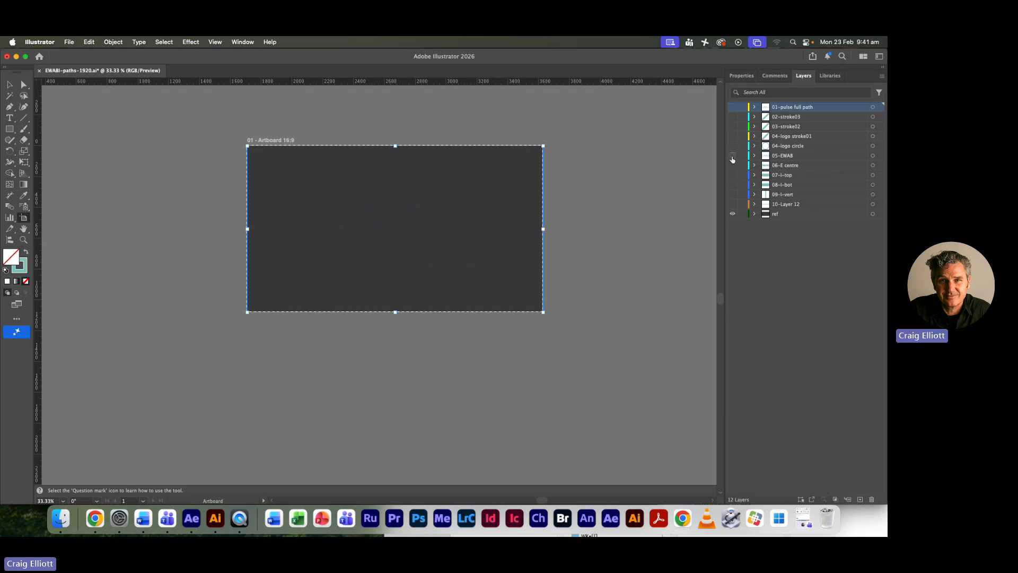
left_click(732, 155)
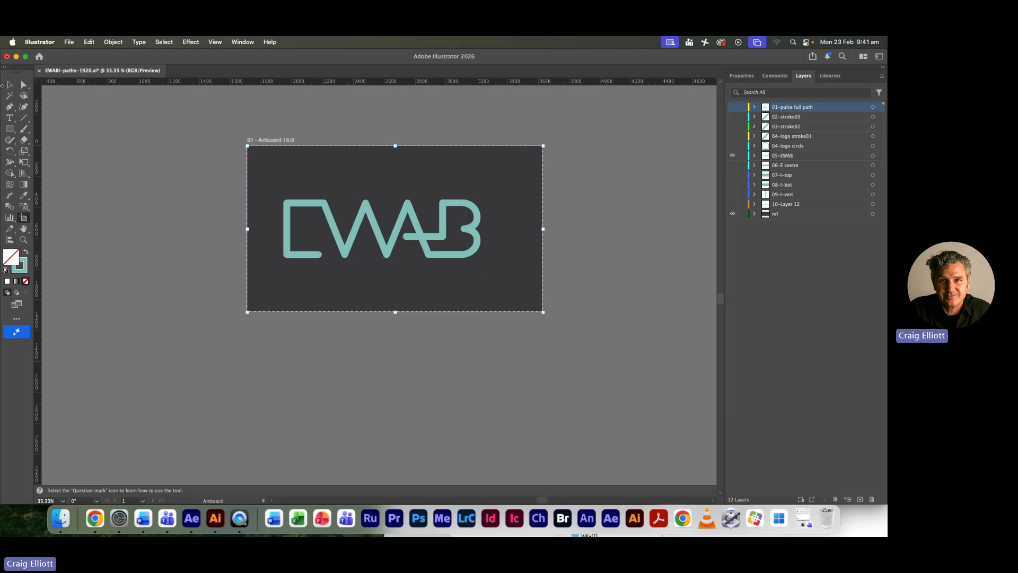
left_click(9, 84)
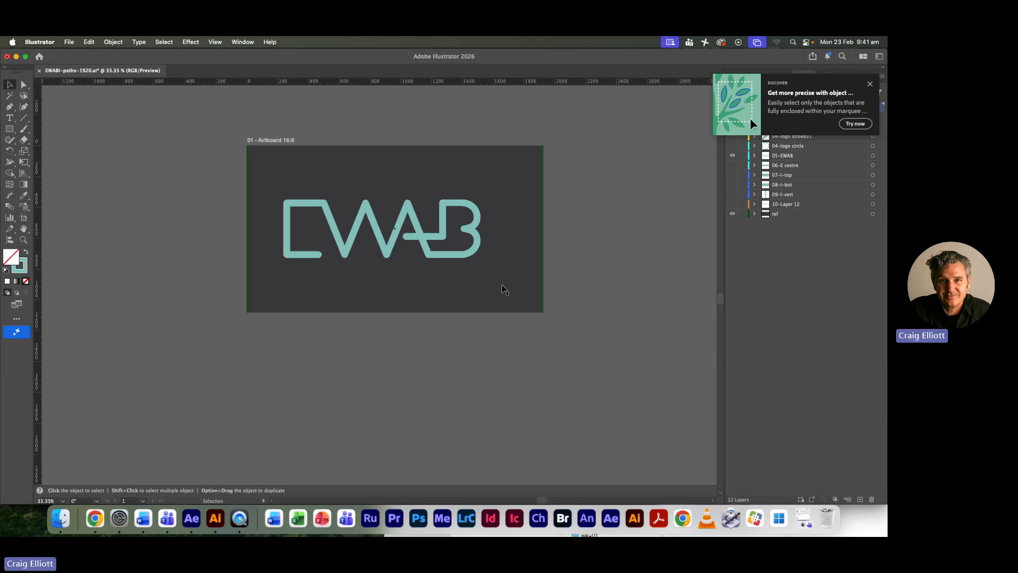
left_click(870, 83)
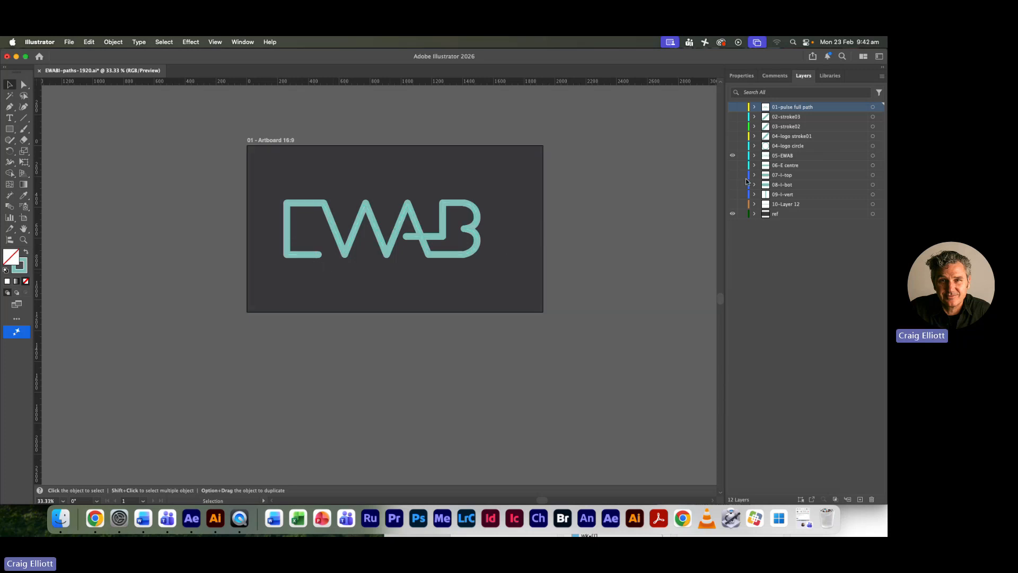
Show 06-E centre, 09-I-vert, 08-I-bot, 07-I-top and 10-Layer 12 alongside 05-EWAB, hiding 05-EWAB briefly to examine the E's centre stroke alone.
left_click(733, 165)
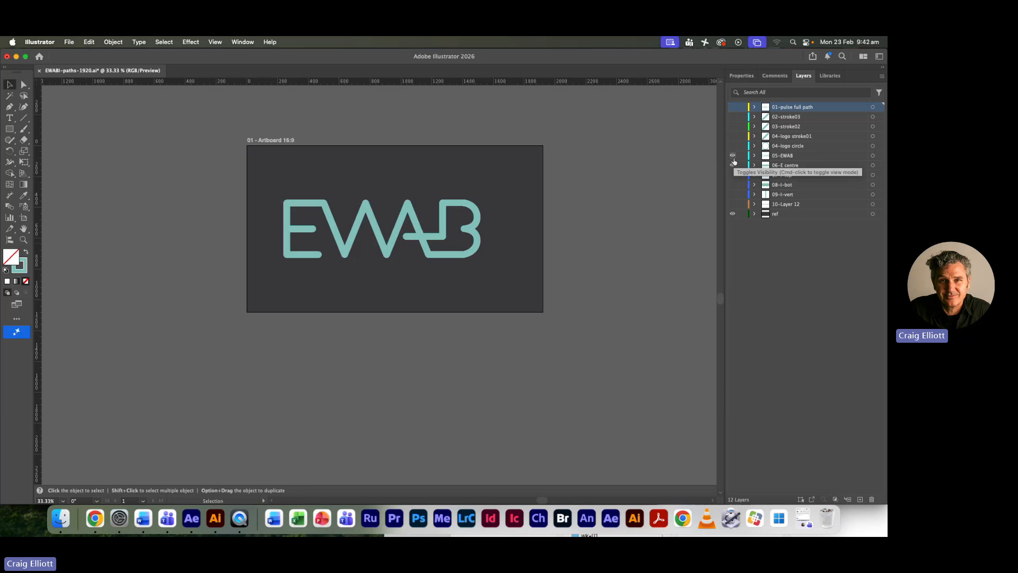
left_click(733, 155)
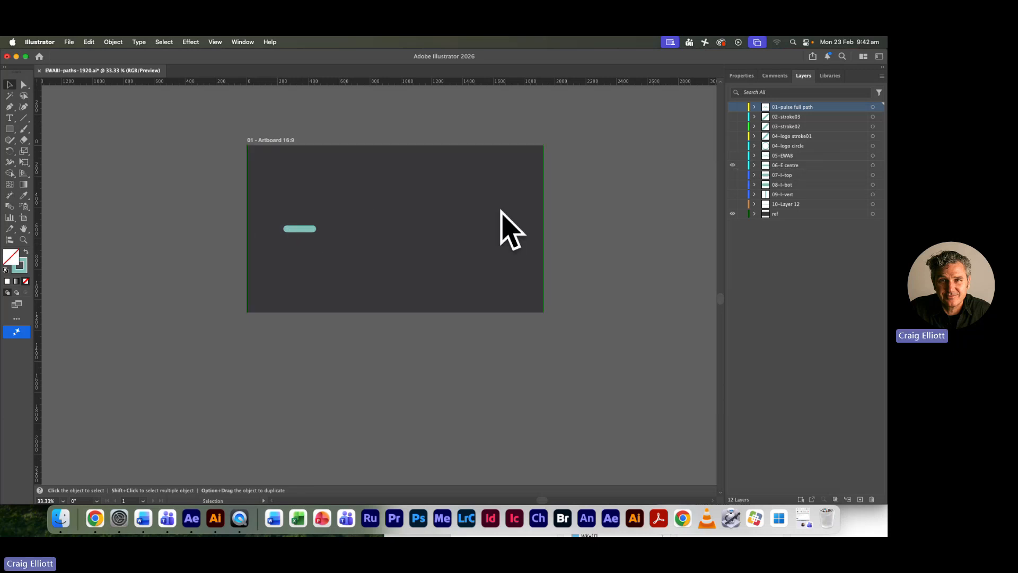
left_click(733, 155)
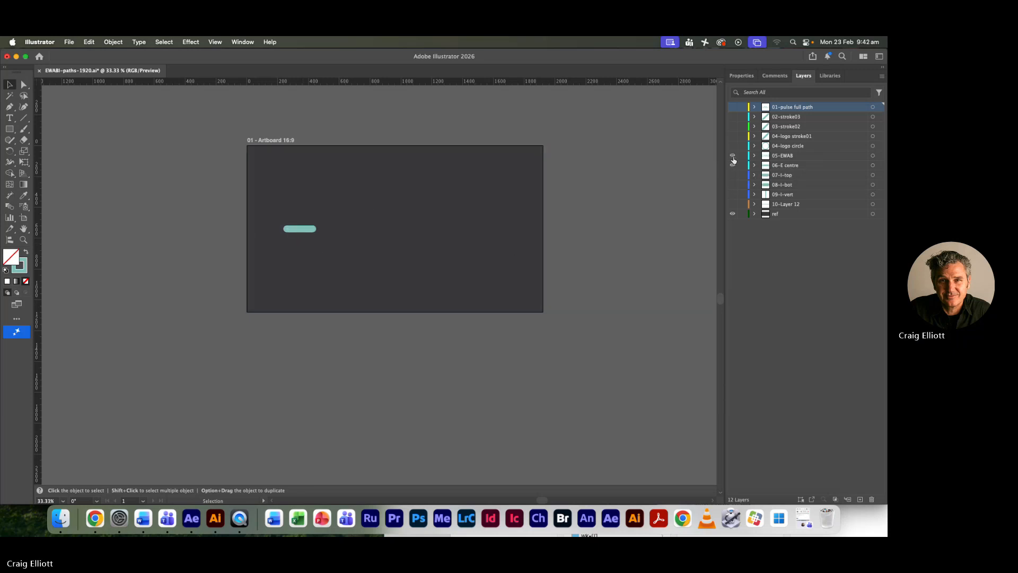
left_click(732, 195)
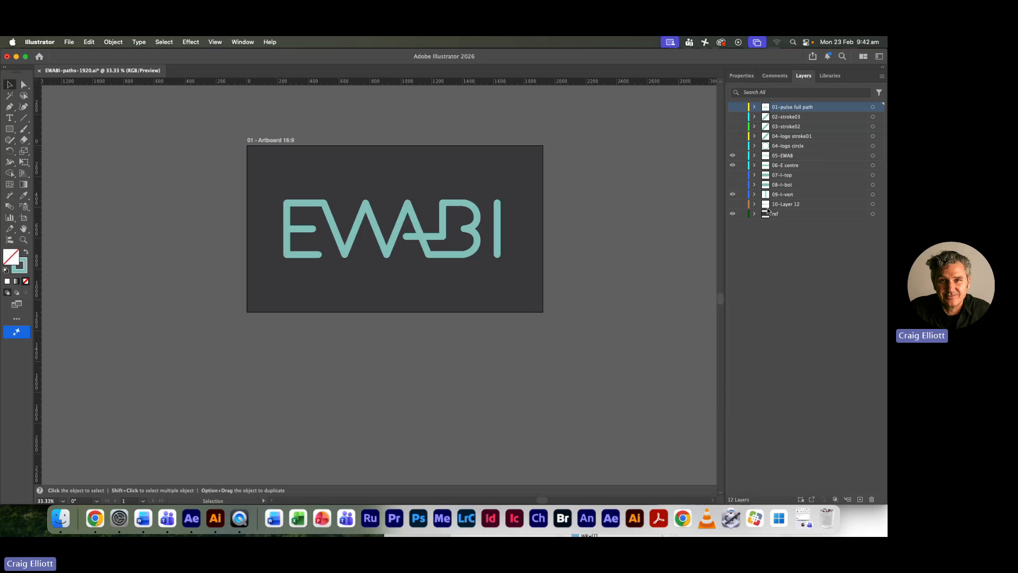
left_click(733, 185)
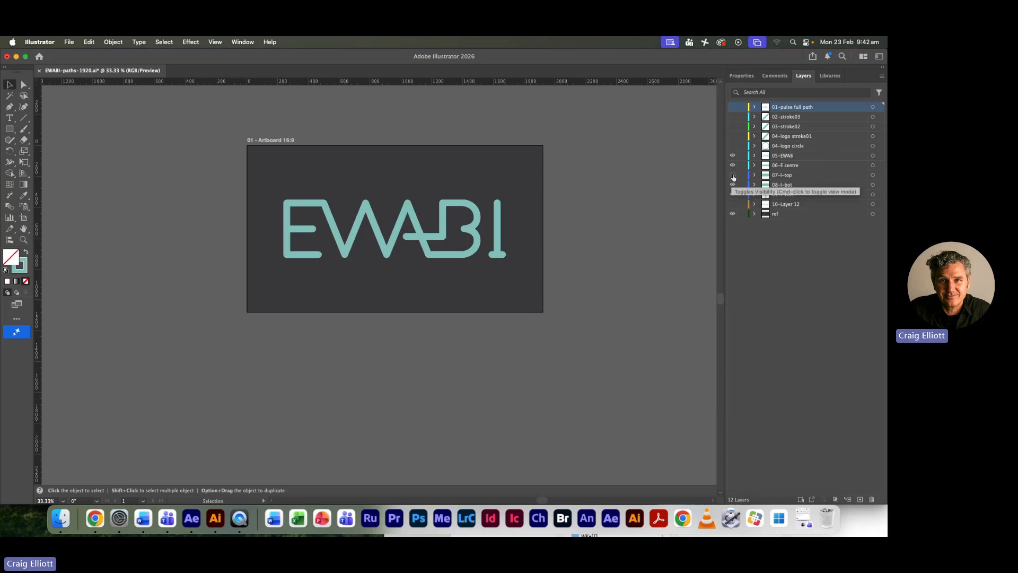
left_click(733, 175)
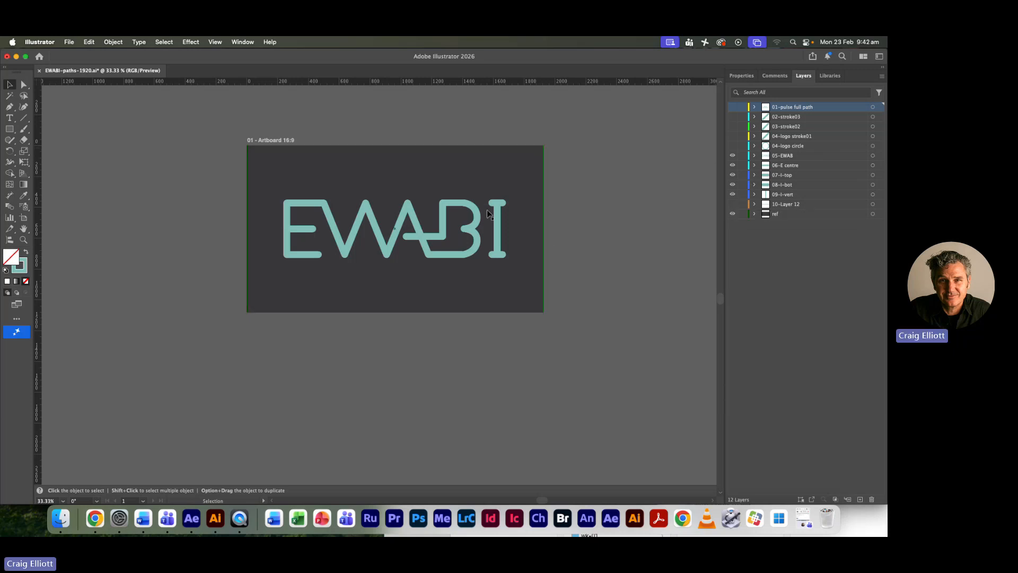
left_click(733, 204)
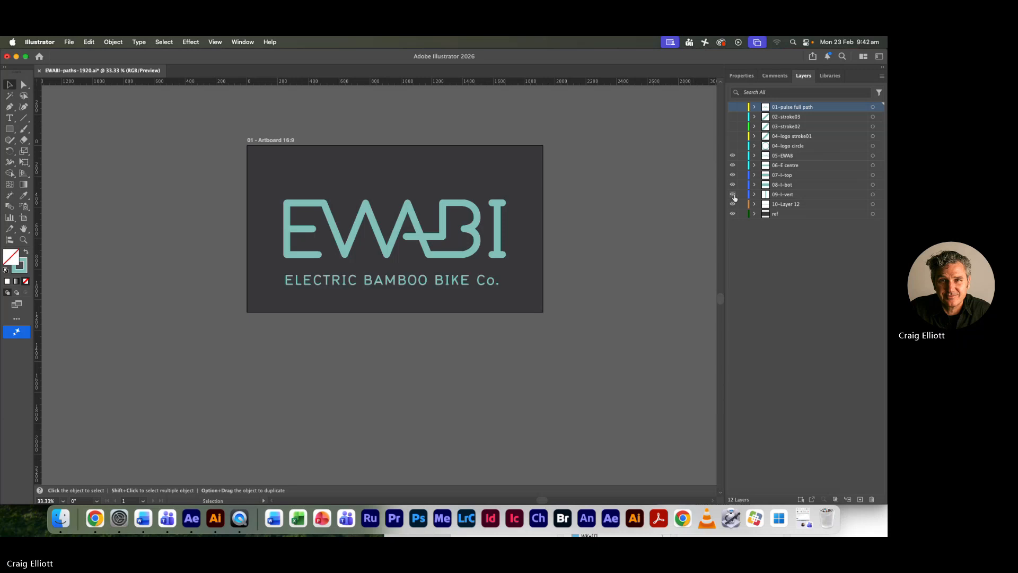
Hide the EWABI lettering layers, show all the artwork layers together, and hide every layer except ref.
left_click_drag(733, 195, 732, 158)
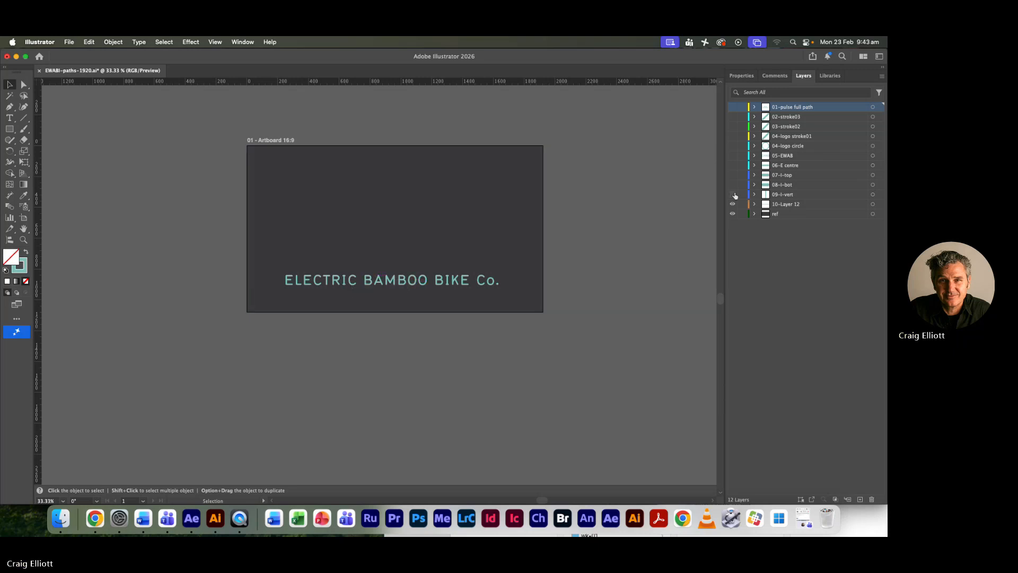
left_click_drag(733, 194, 733, 108)
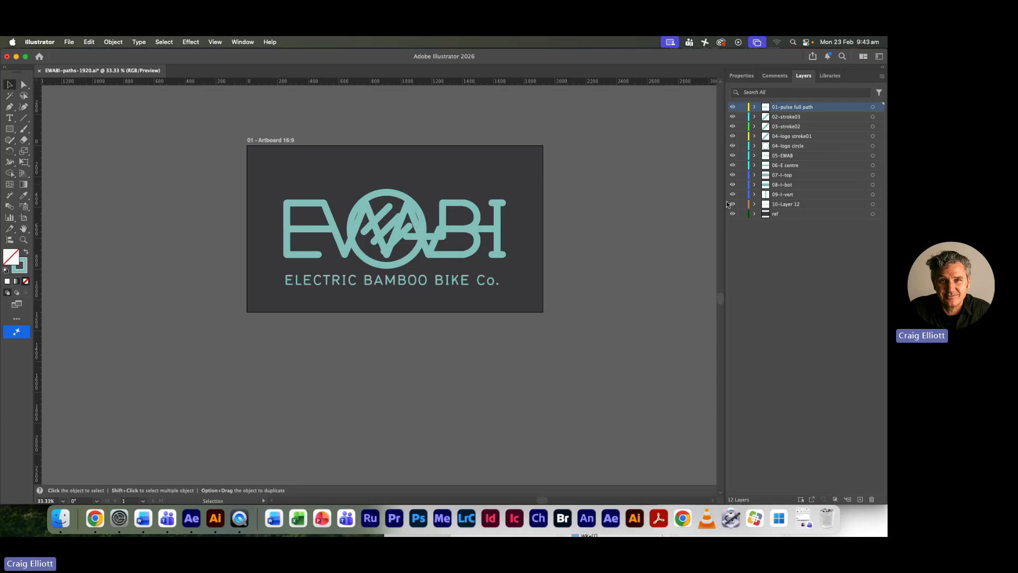
left_click_drag(733, 206, 732, 108)
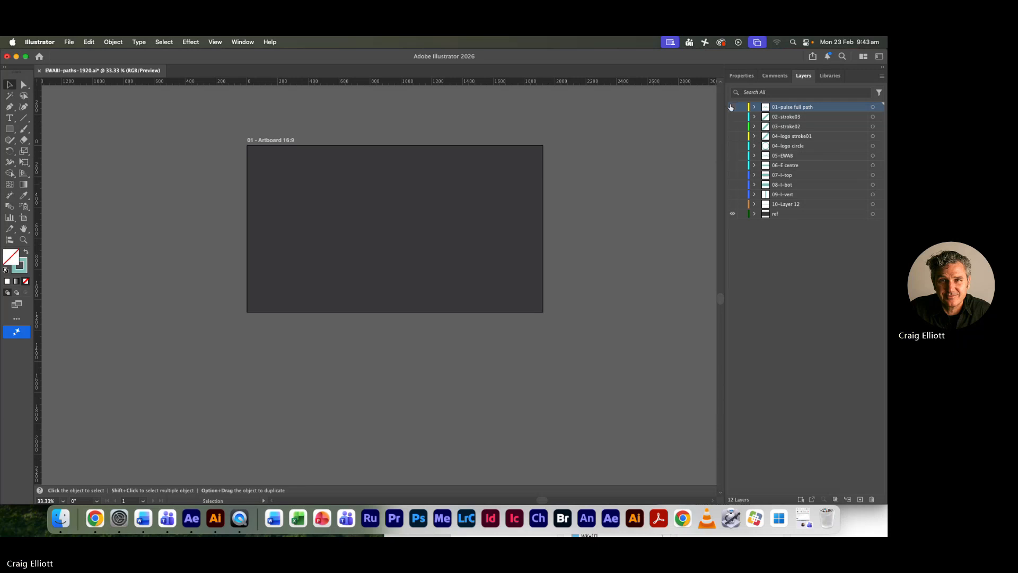
Select the ref layer's background rectangle, examine its hex fill colour beside the artboard, and deselect the rectangle.
left_click(873, 214)
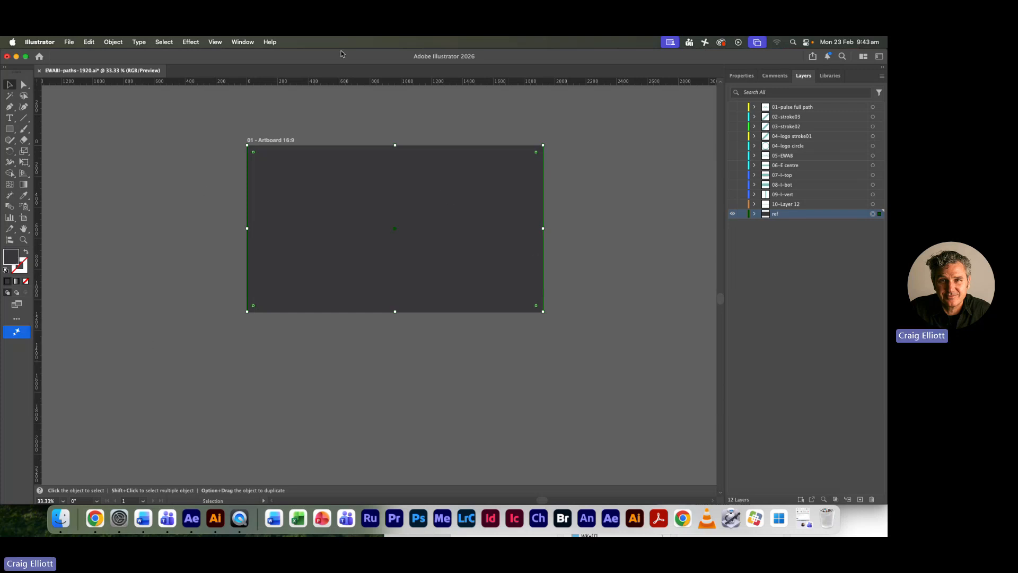
left_click(238, 45)
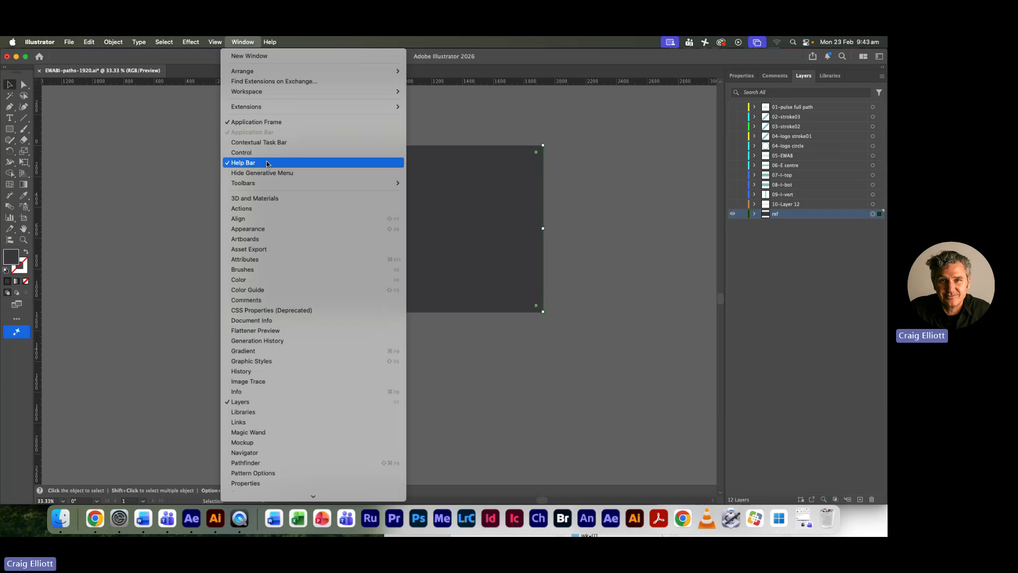
left_click(274, 279)
left_click(526, 175)
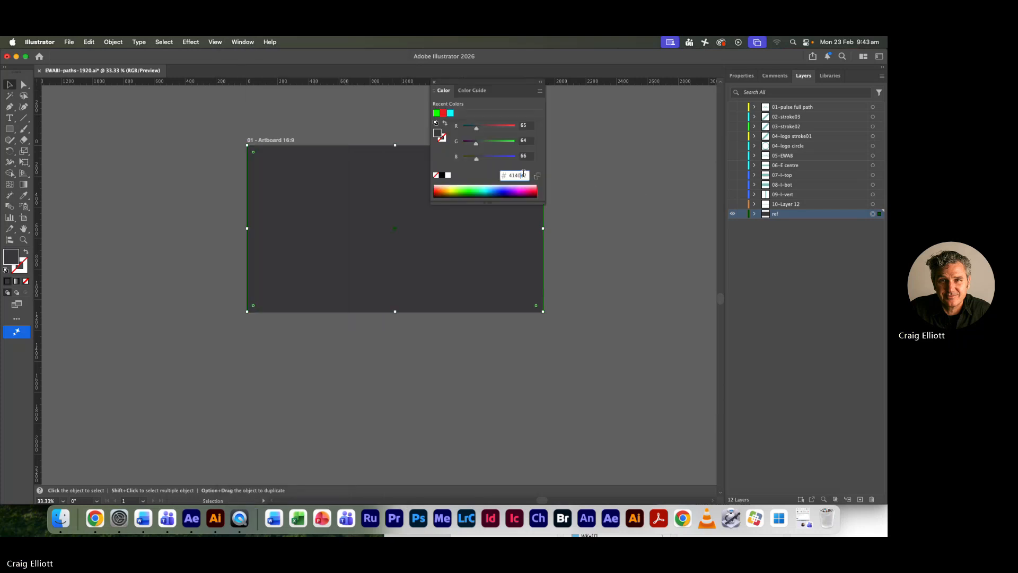
left_click_drag(526, 175, 496, 175)
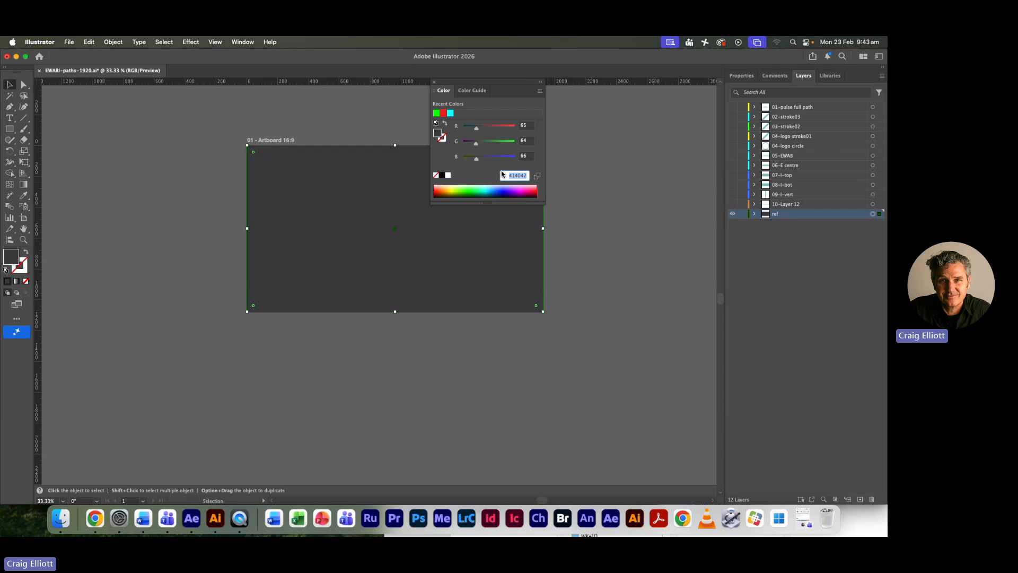
left_click_drag(493, 83, 619, 99)
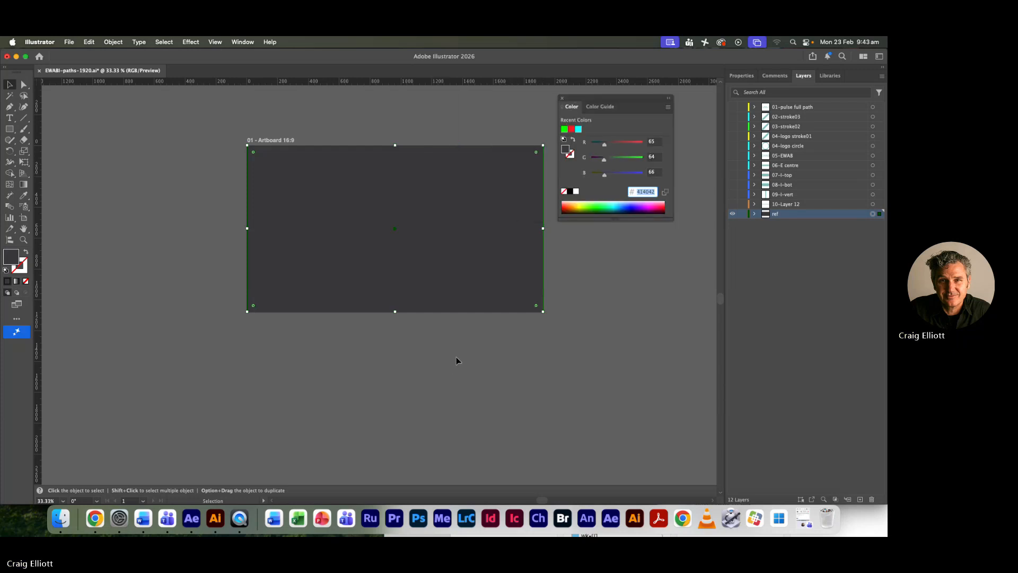
left_click(472, 369)
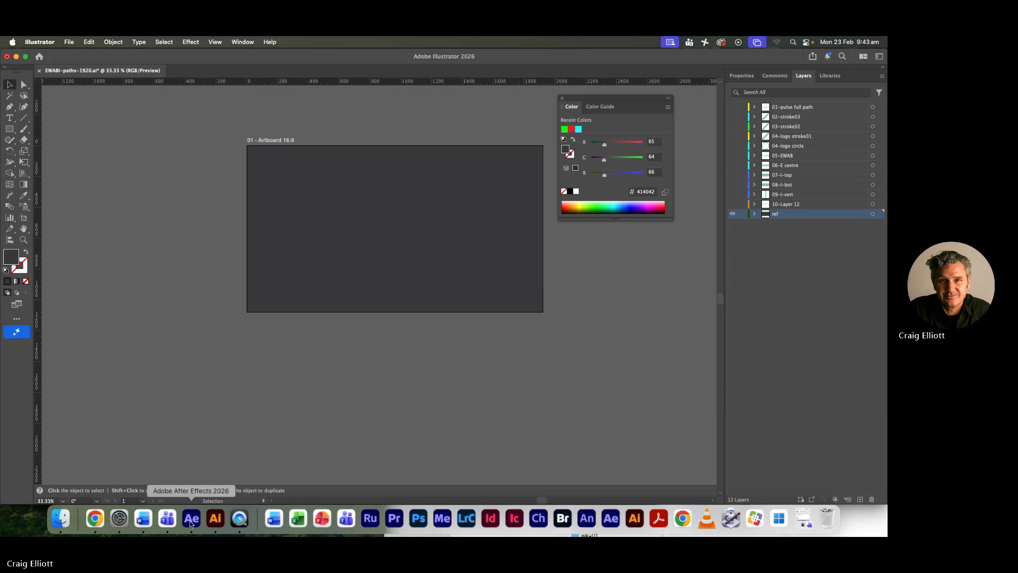
Switch to After Effects and create a new project.
left_click(192, 520)
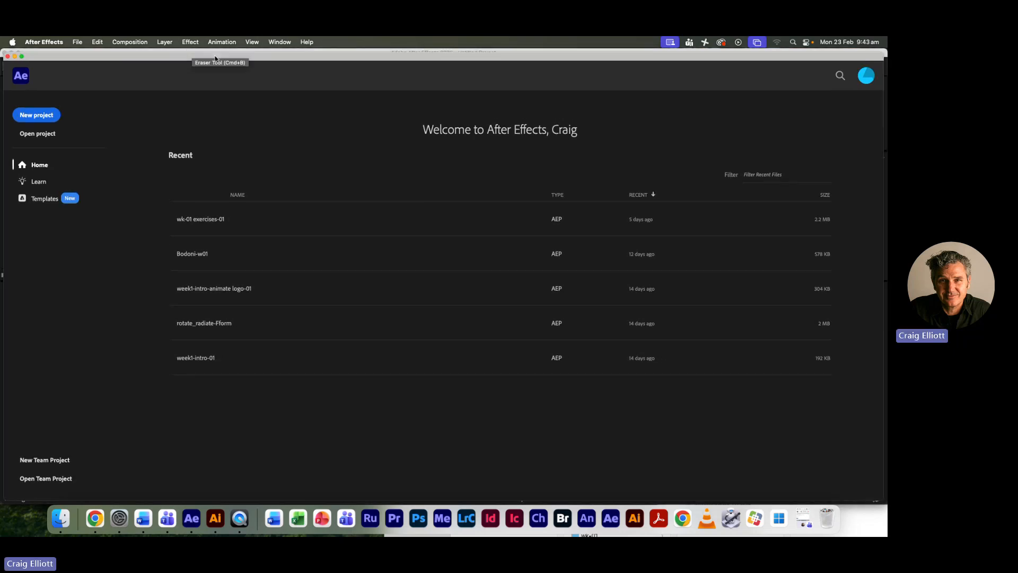
left_click(36, 115)
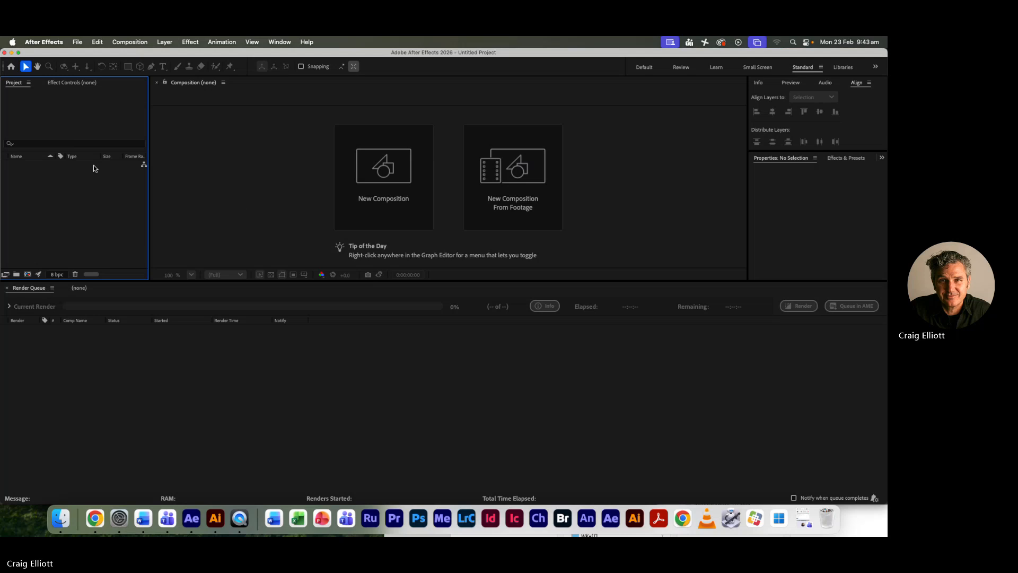
left_click(77, 42)
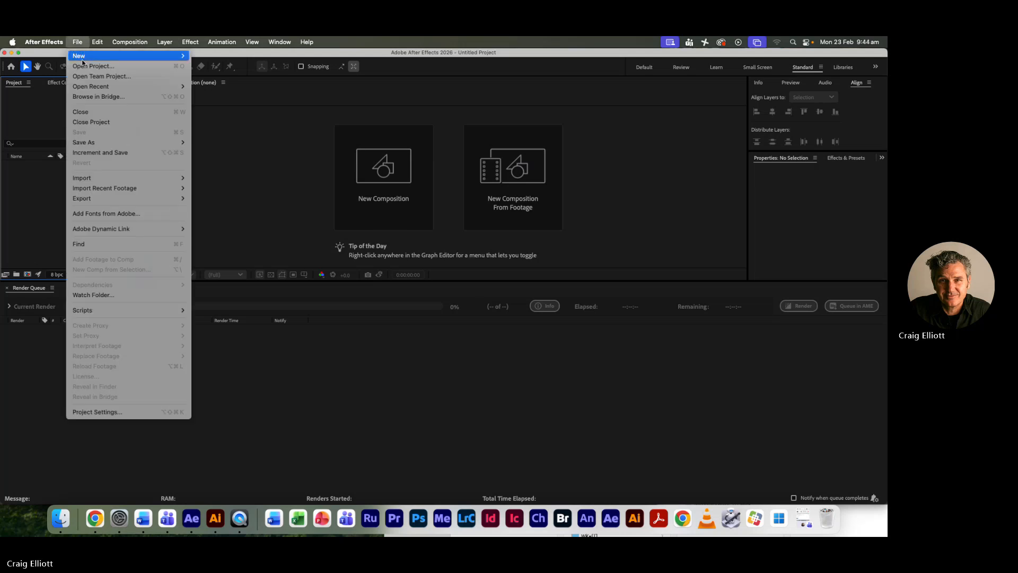
left_click(77, 42)
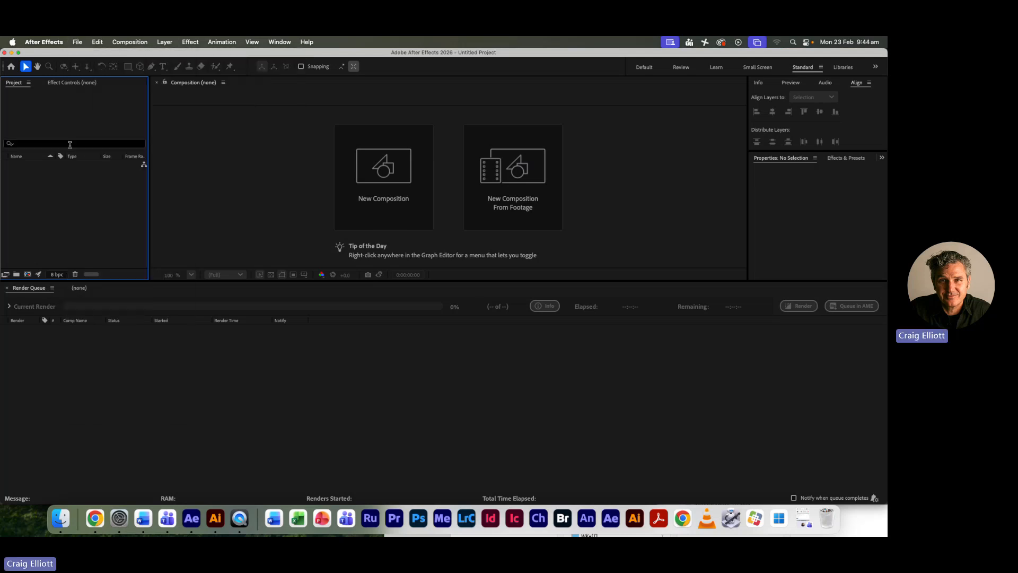
Save the project as Ewabi-trim paths-01.aep in the wk-03 folder inside Digital Design.
left_click(77, 42)
mouse_move(85, 142)
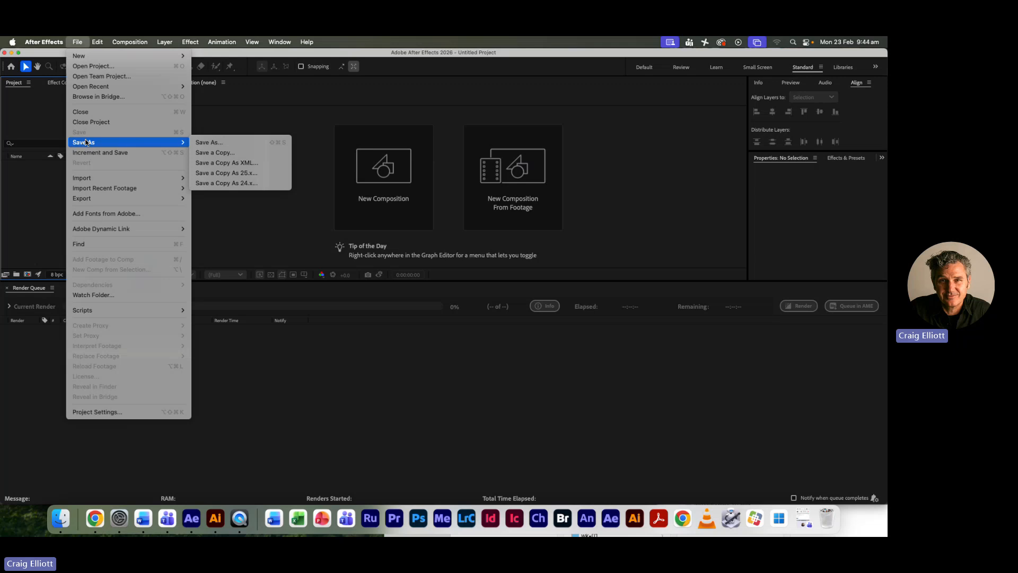
left_click(228, 141)
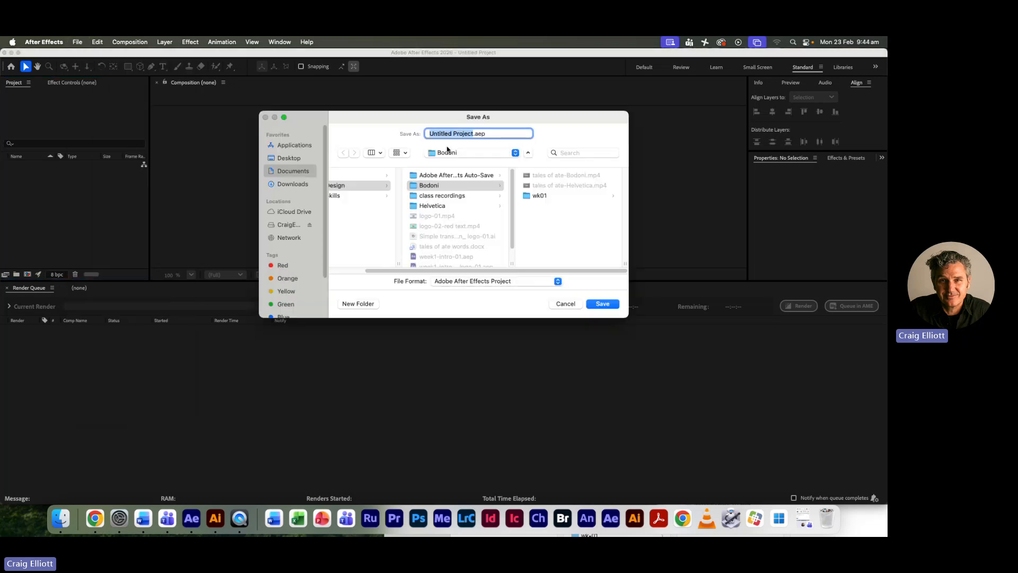
type("Ew")
type("abit")
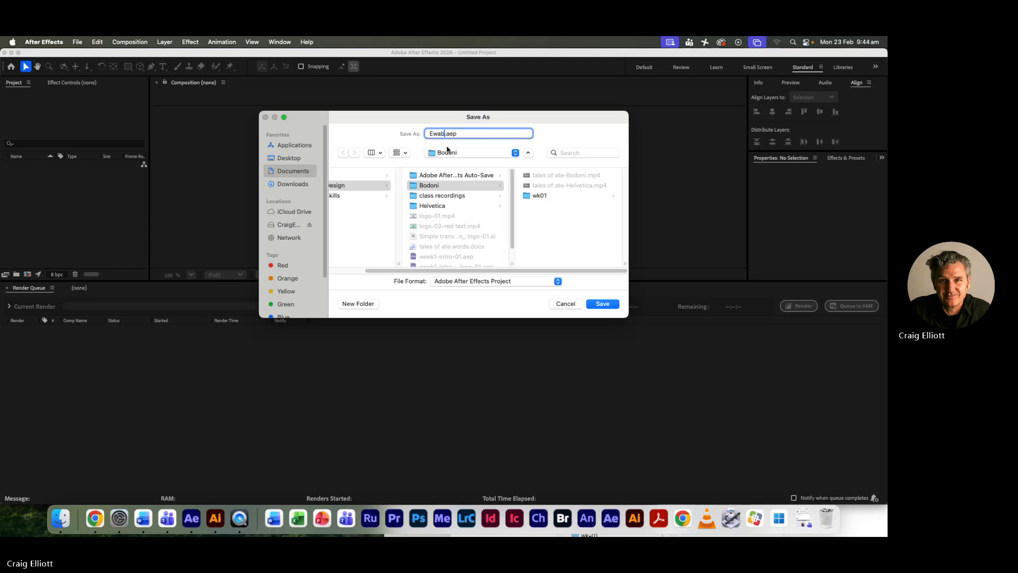
key("BackSpace")
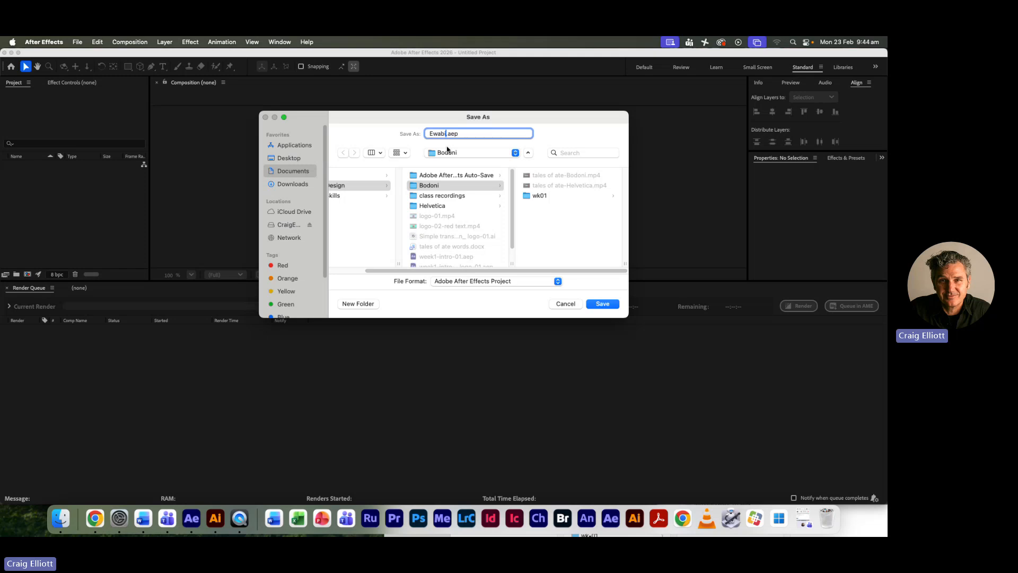
type("-trim")
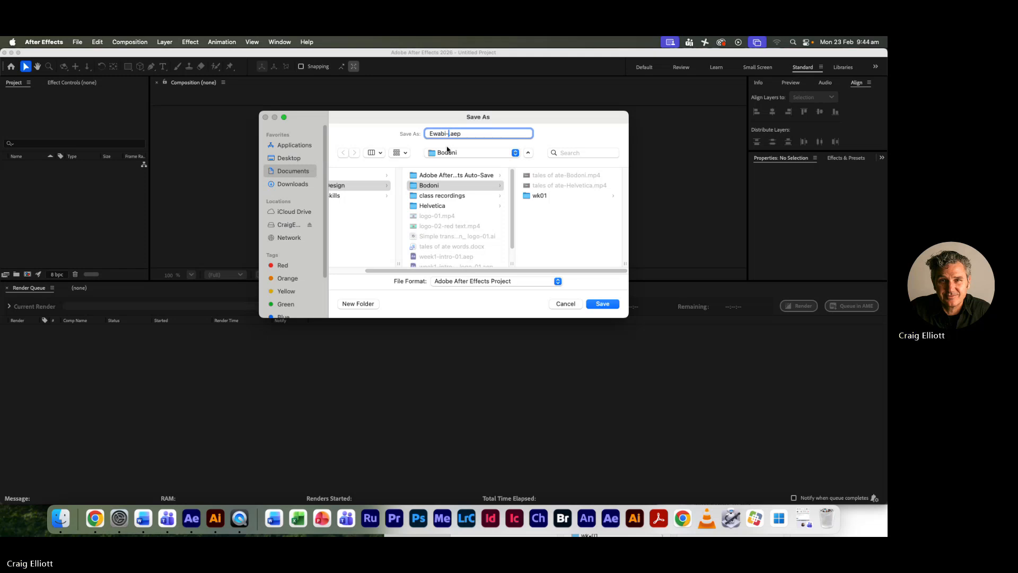
type(" paths")
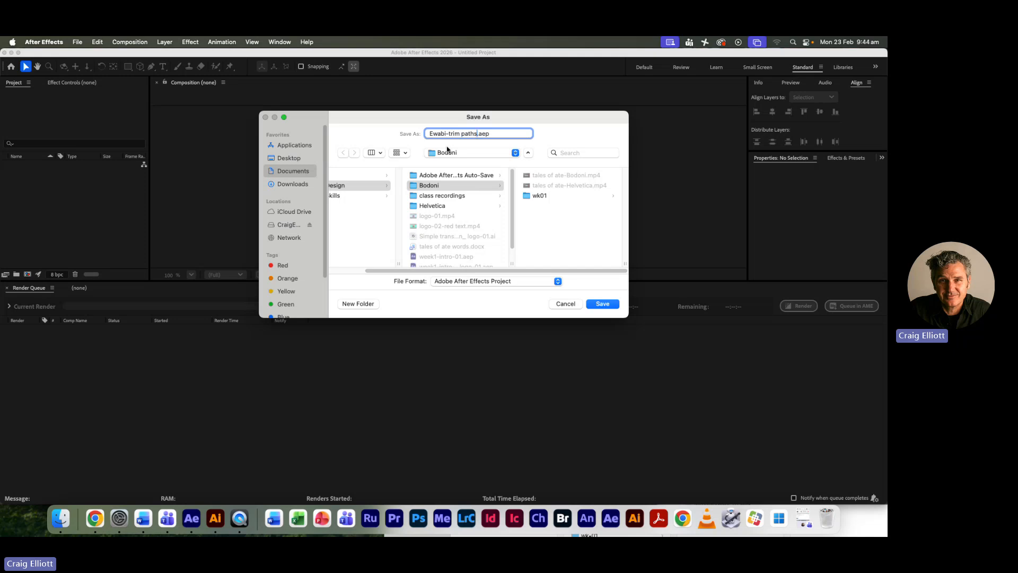
type("-01")
scroll(449, 261, "left", 3)
scroll(493, 223, "down", 2)
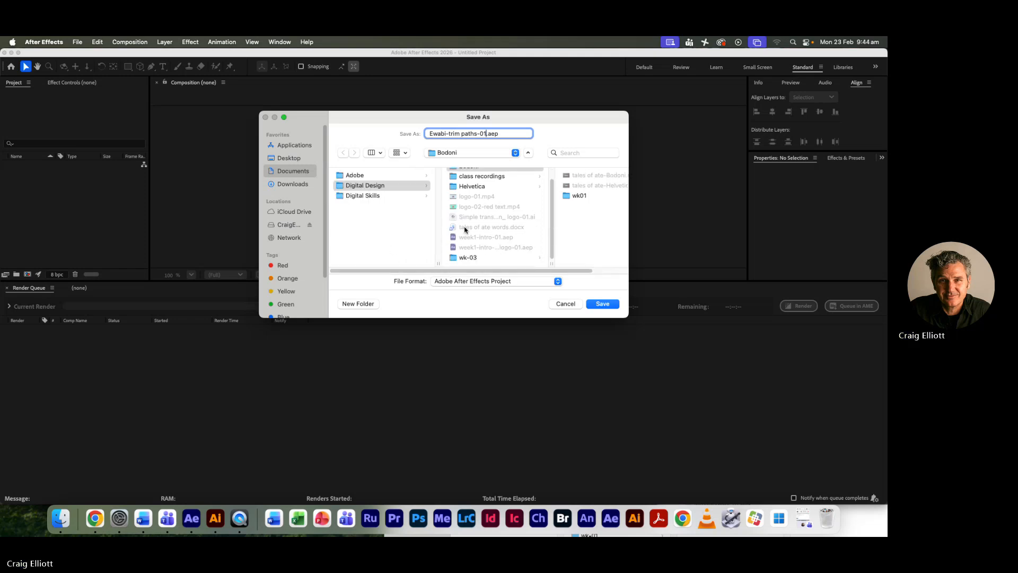
left_click(477, 258)
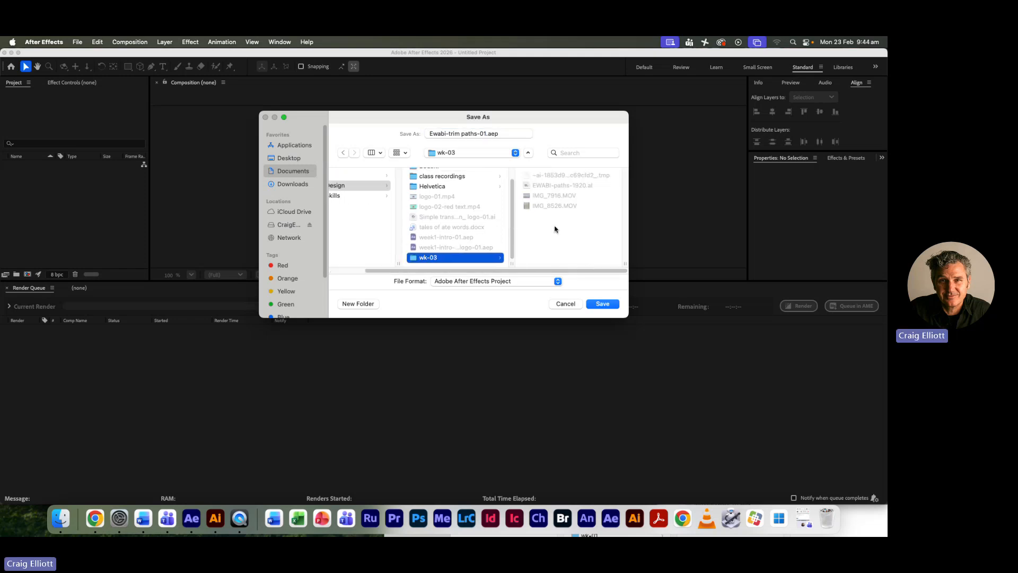
left_click(602, 303)
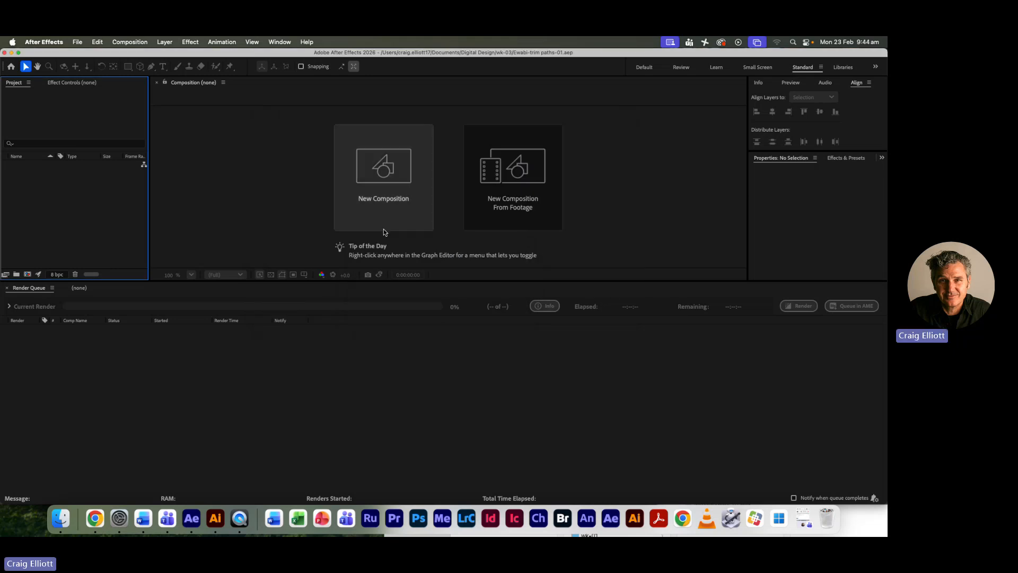
Start a new composition, name it Ewabi-01, and set its background colour to hex 414042.
left_click(358, 210)
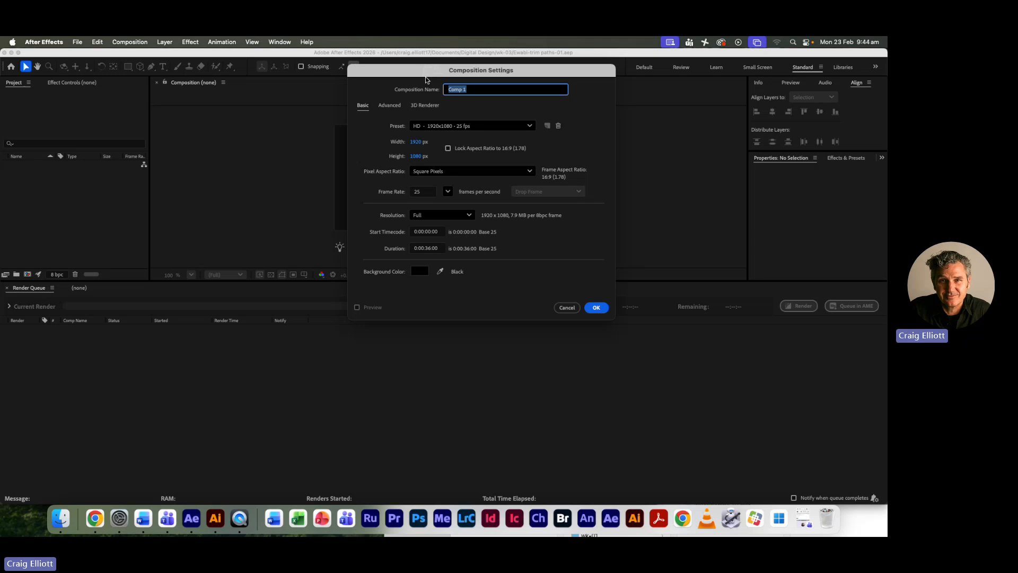
type("Ewabi")
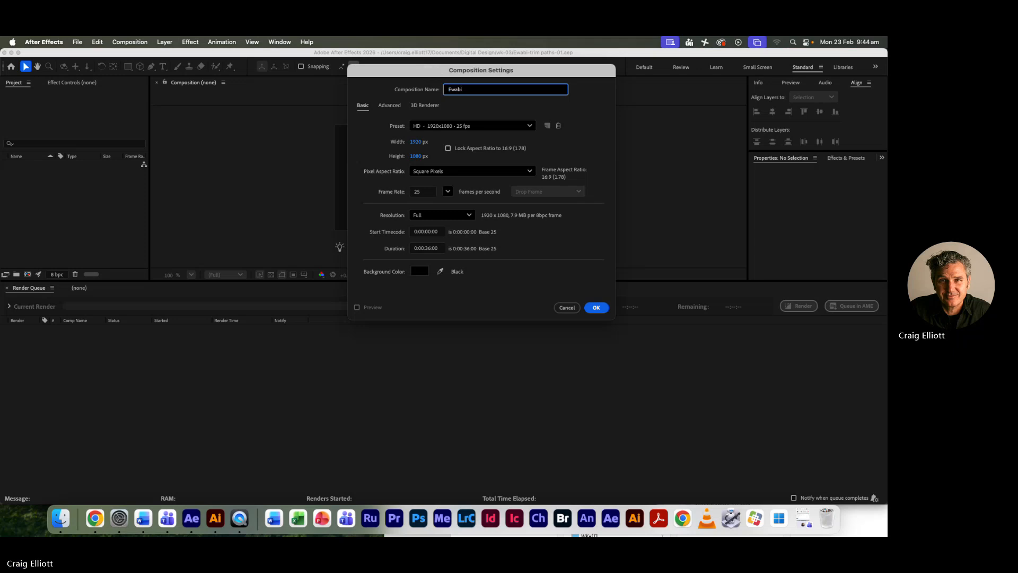
type("-01")
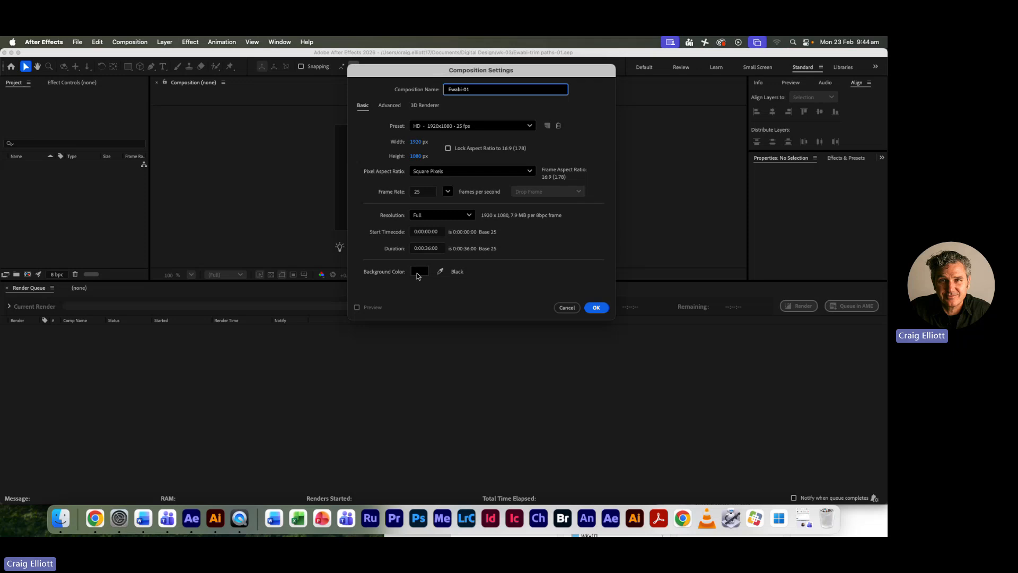
left_click(419, 271)
type("414042")
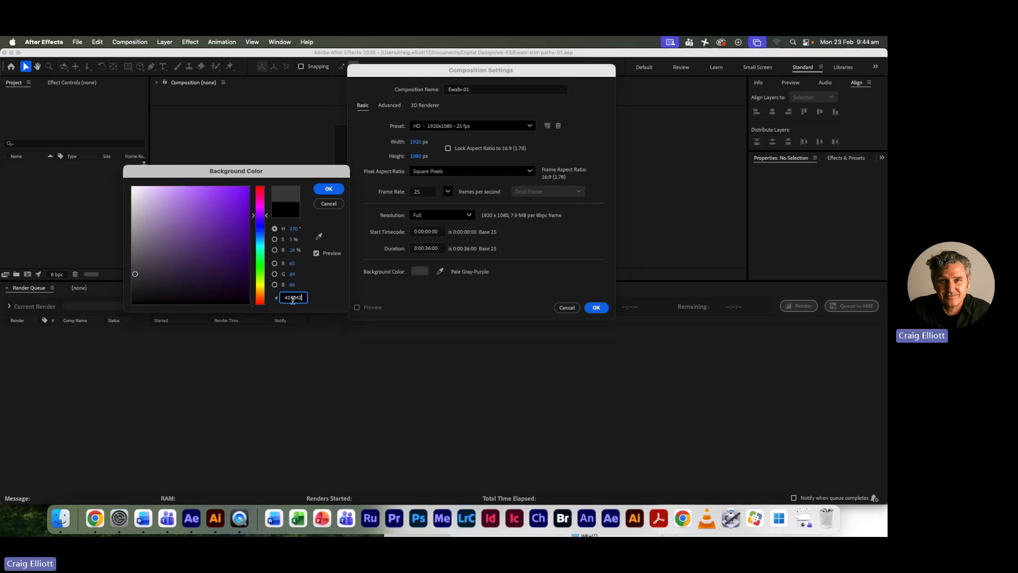
left_click(330, 190)
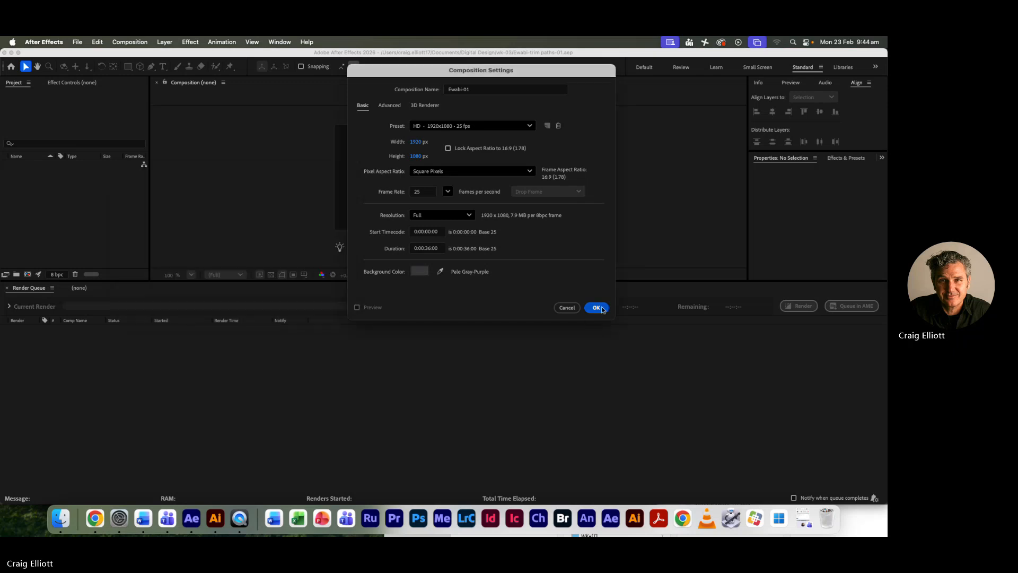
Set the composition's duration to 20 seconds, create it, and enlarge the composition viewer above the timeline.
left_click(431, 248)
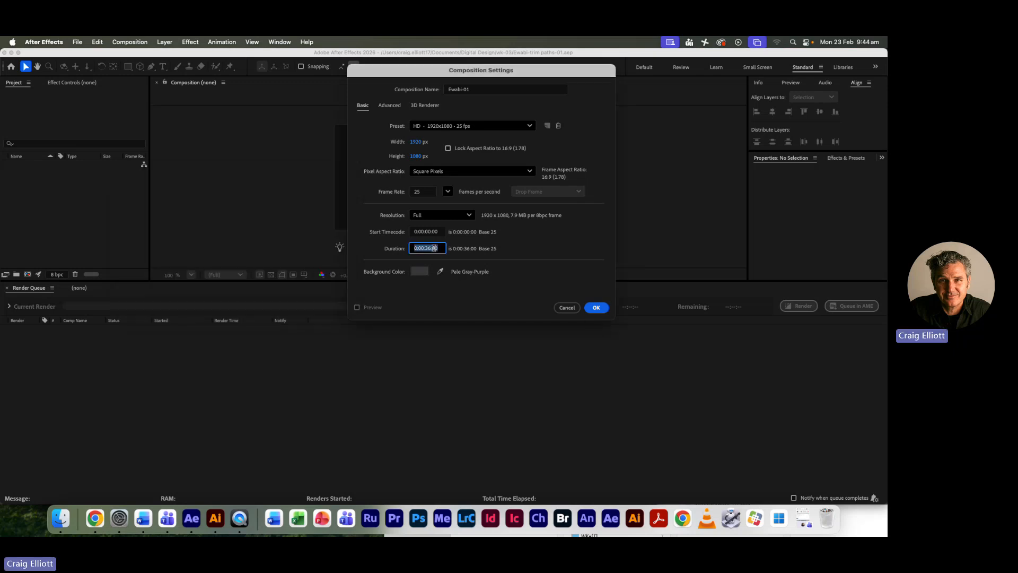
type("3")
key("BackSpace")
type("2000")
left_click(596, 307)
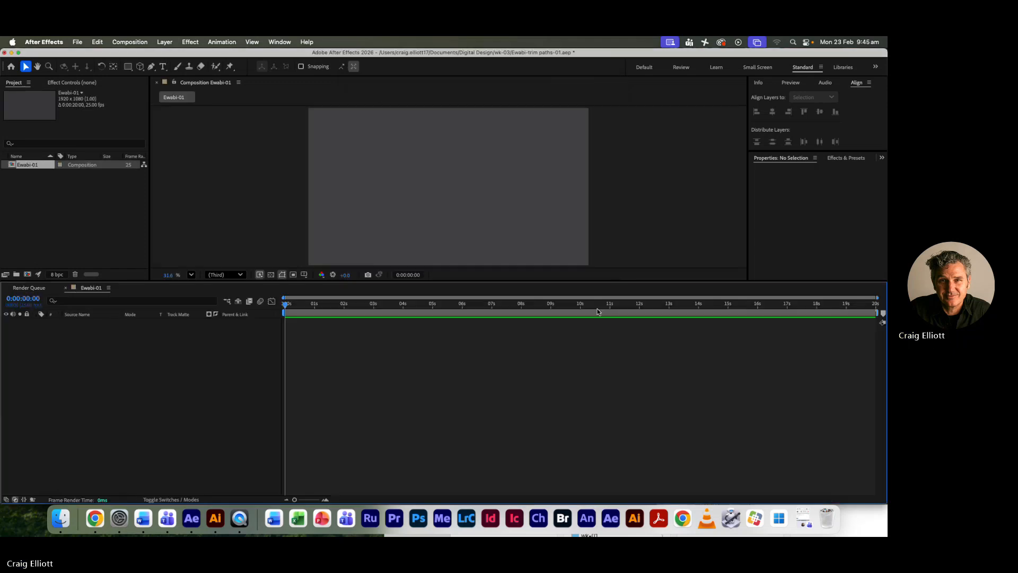
left_click_drag(424, 281, 422, 318)
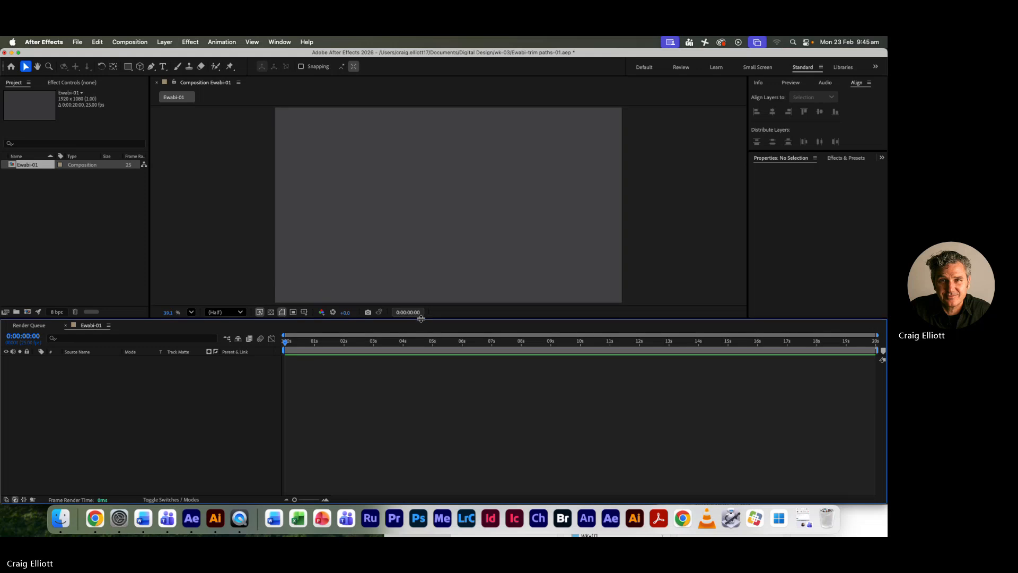
Switch to Chrome to view the Digital Design course page's After Effects exercise files, and return to After Effects.
key("super+Tab")
left_click(294, 297)
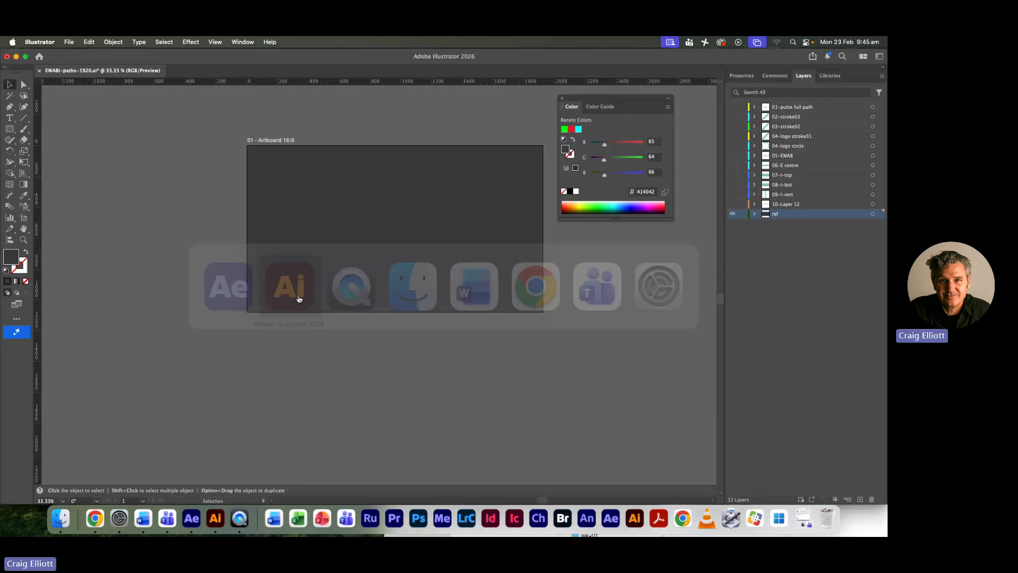
key("super+Tab")
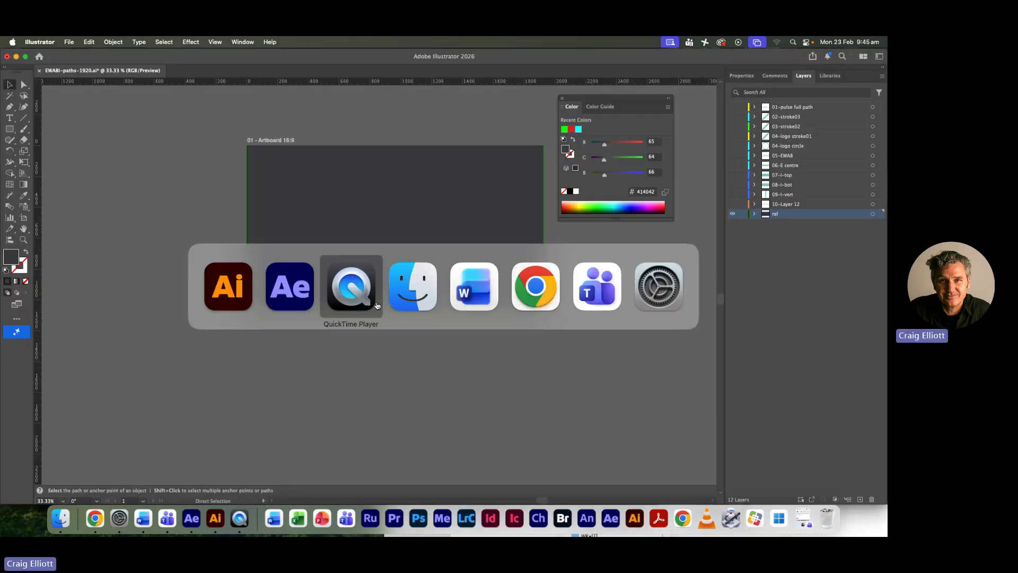
left_click(535, 286)
left_click(10, 77)
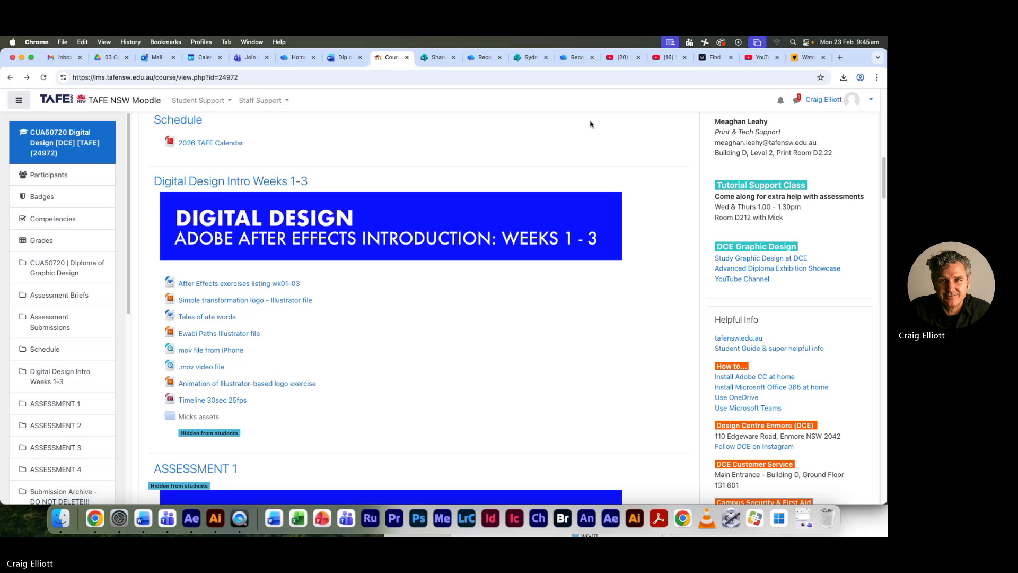
key("super+Tab")
key("super+Tab")
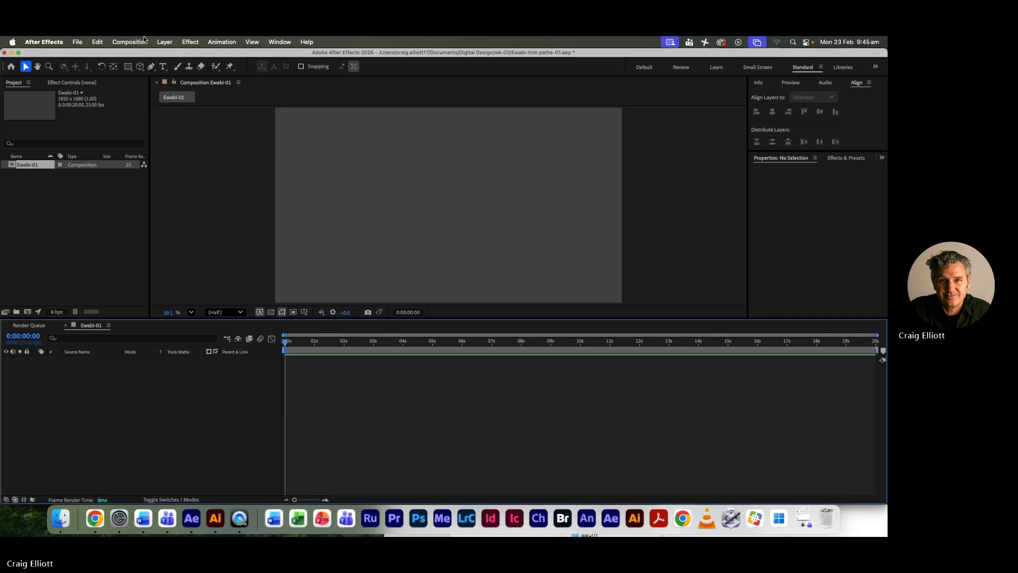
Import EWABI-paths-1920.ai from the wk-03 folder as a Composition.
left_click(77, 42)
mouse_move(86, 179)
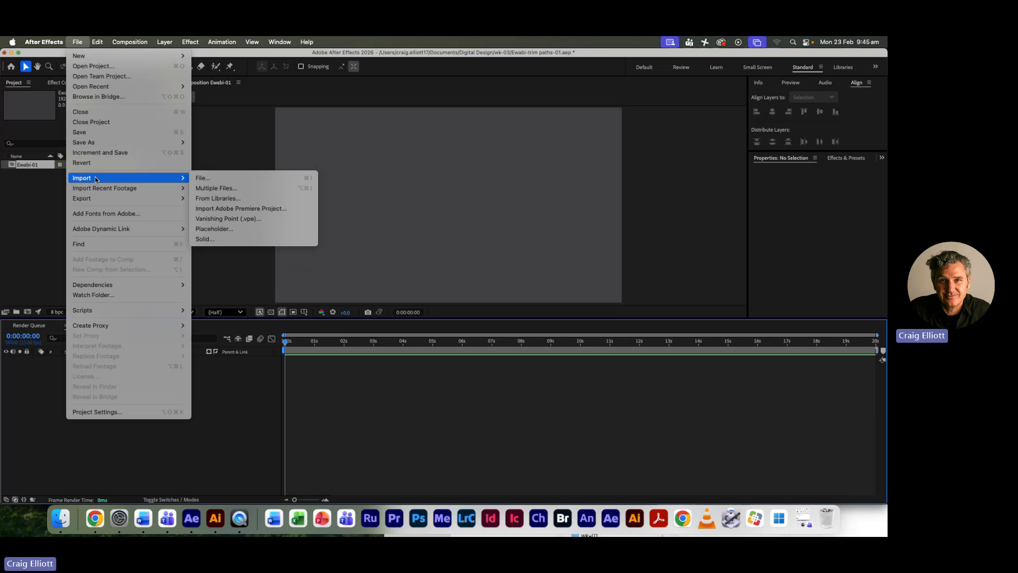
left_click(218, 181)
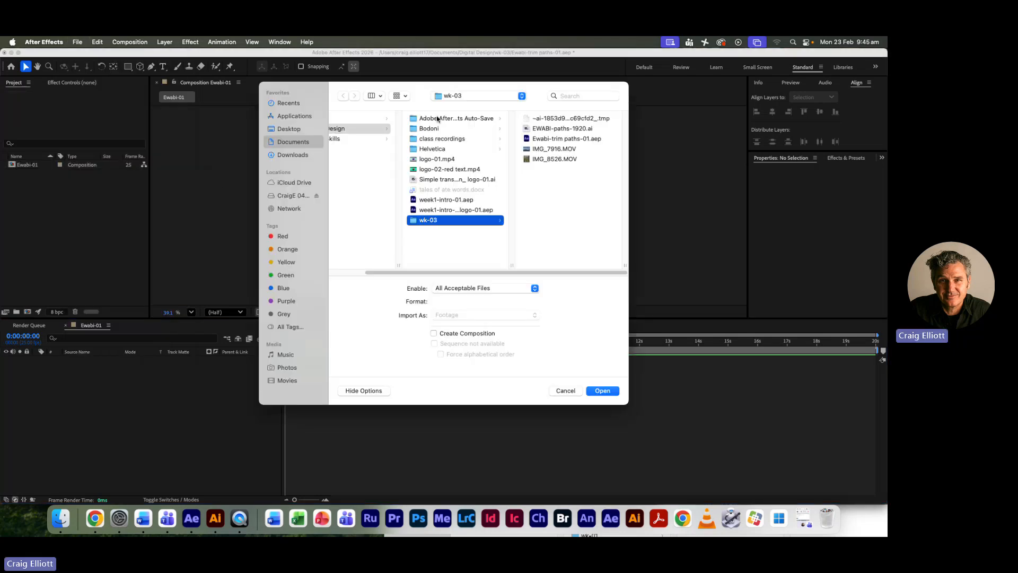
left_click(545, 129)
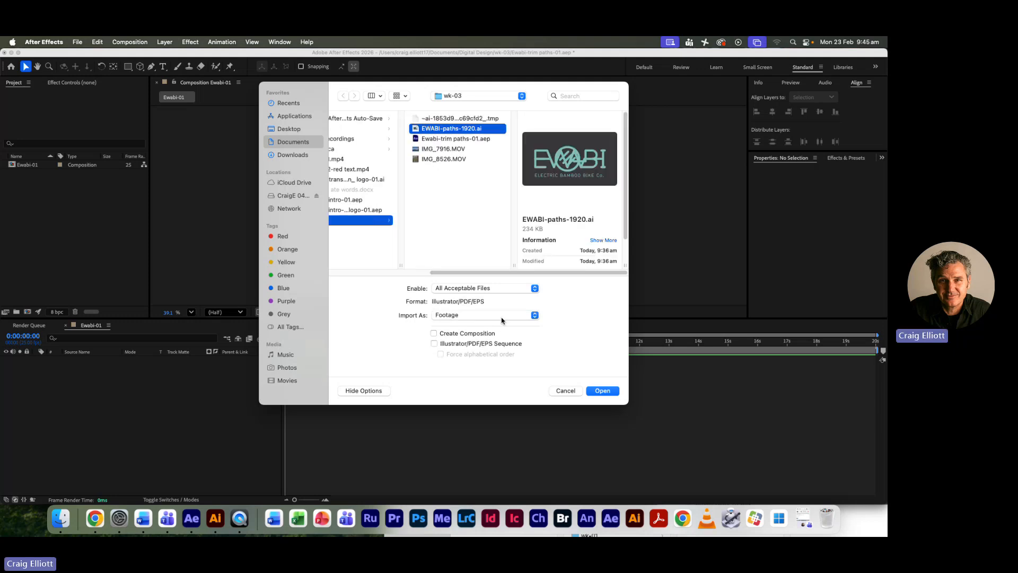
left_click(471, 316)
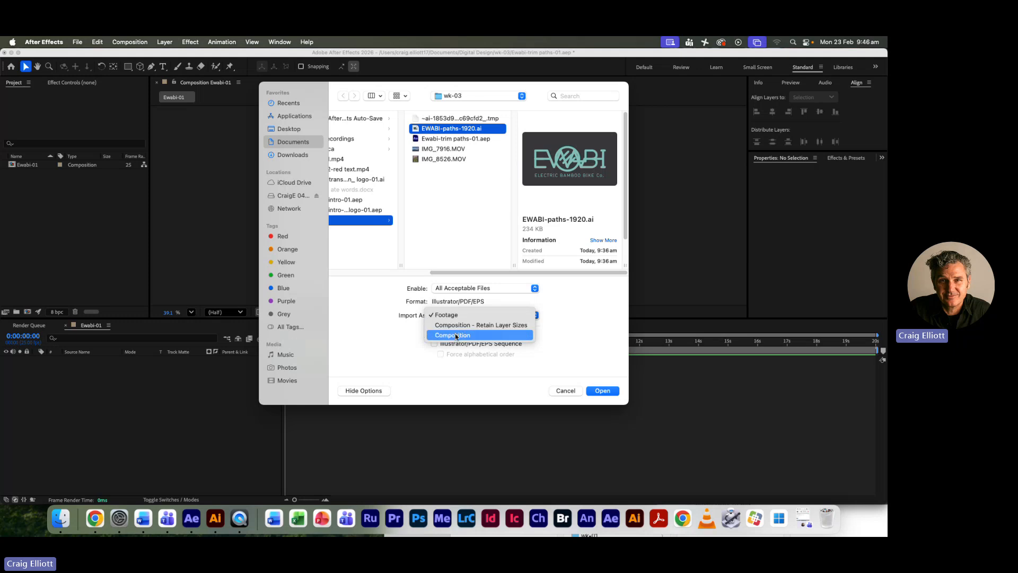
left_click(454, 335)
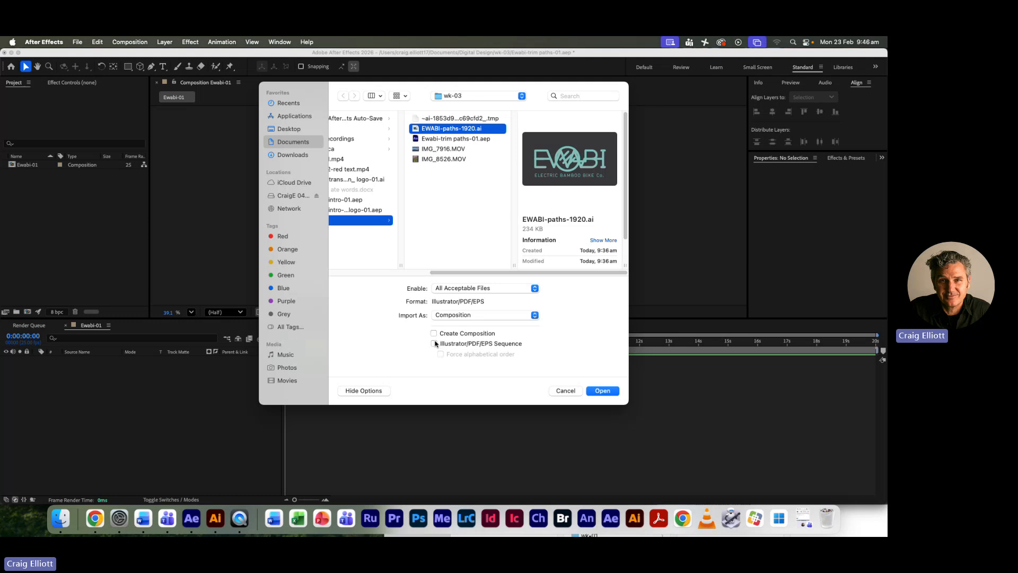
left_click(605, 389)
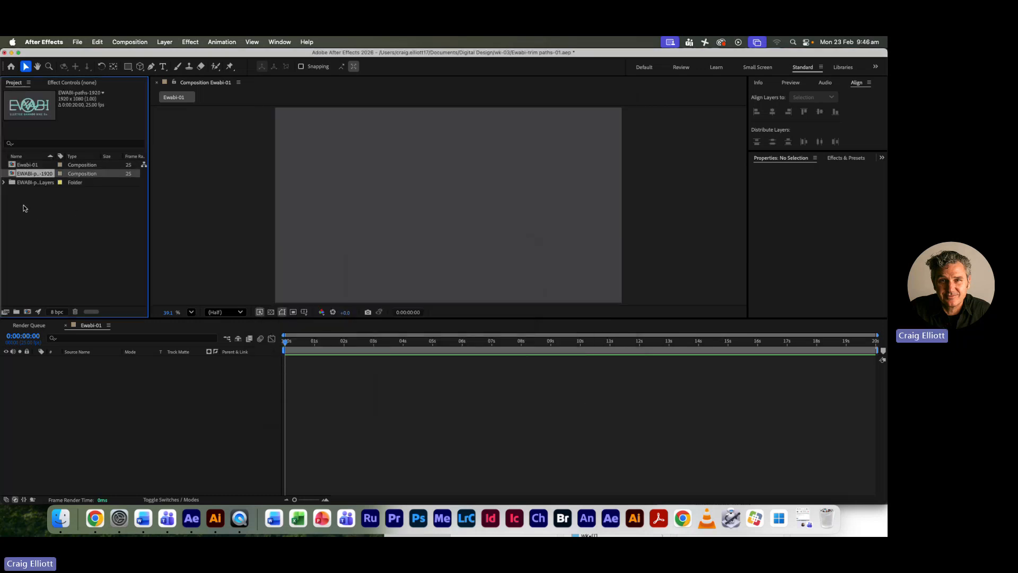
Expand the imported EWABI layers folder and add the 01-pulse full path artwork to the Ewabi-01 timeline.
left_click(4, 183)
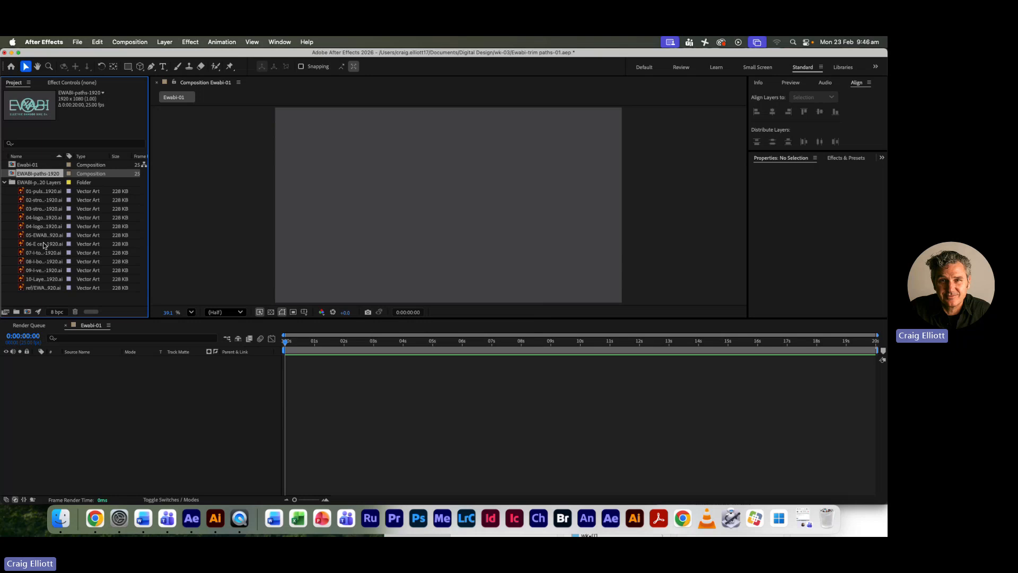
left_click(38, 194)
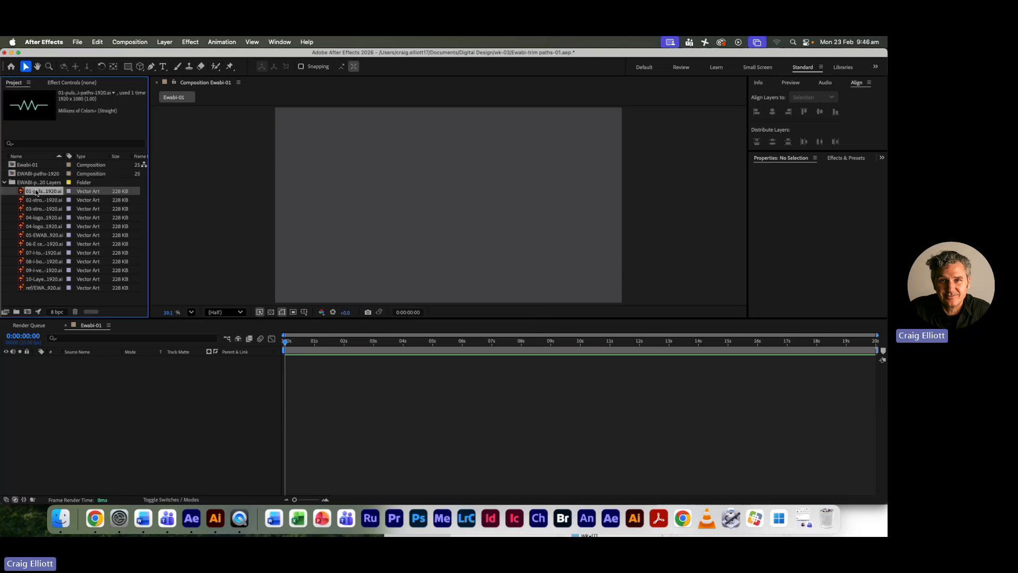
left_click_drag(44, 192, 51, 381)
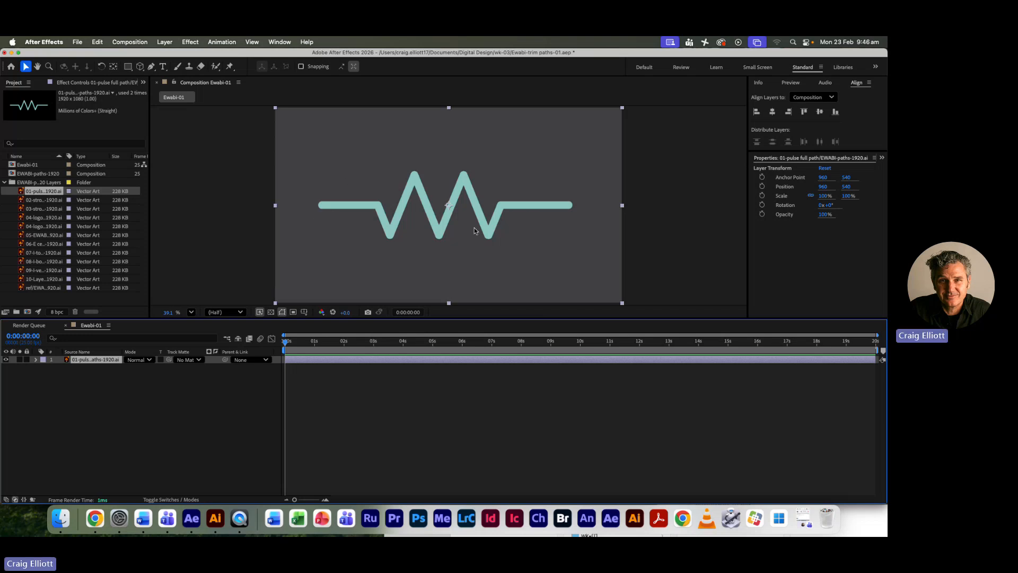
Expand the pulse layer and examine its Transform properties, leaving the Transform group collapsed.
left_click(36, 360)
left_click(44, 367)
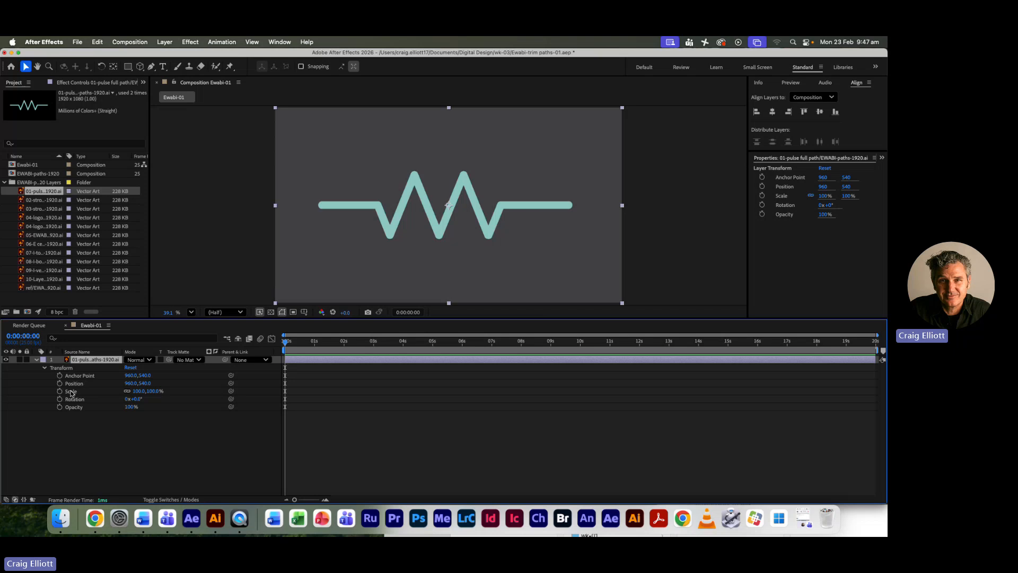
left_click(44, 368)
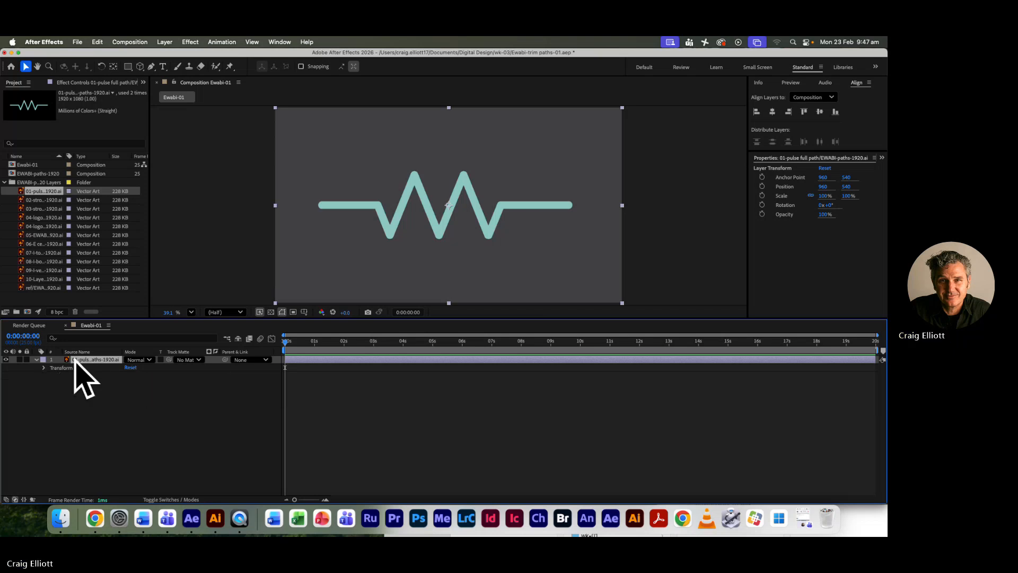
left_click(45, 369)
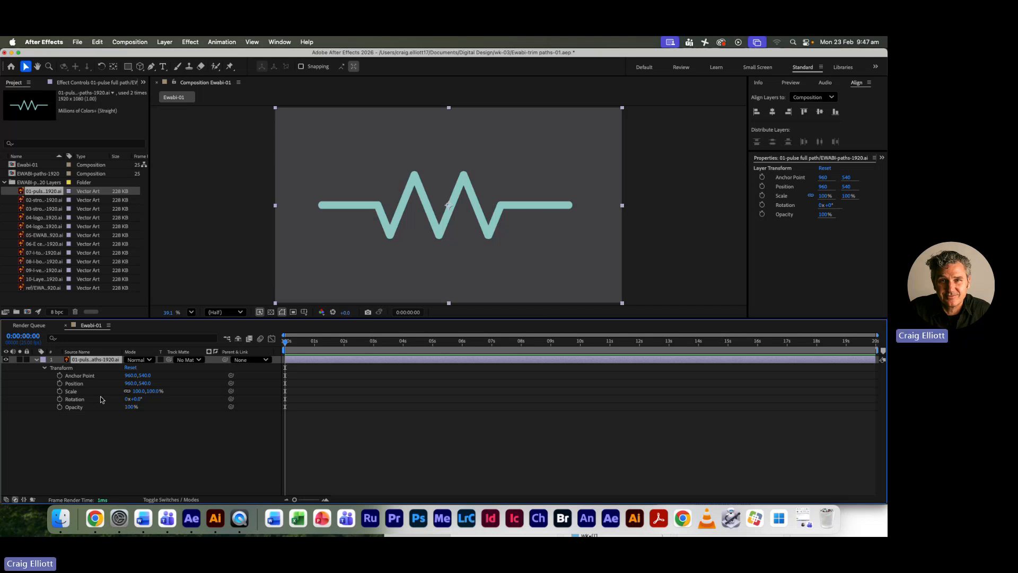
left_click(50, 368)
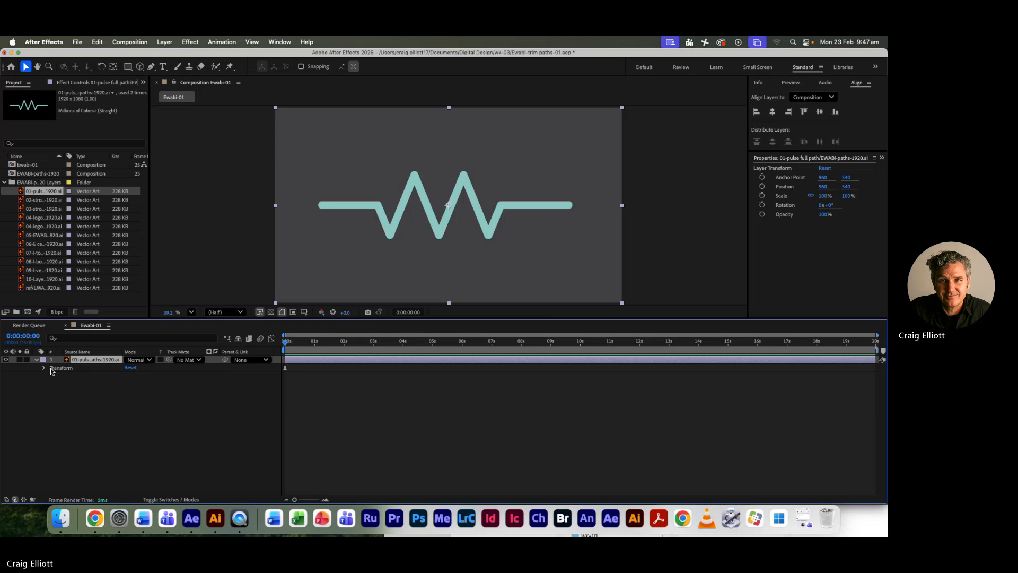
Create shapes from the 01-pulse vector layer and delete the original Illustrator layer from the timeline.
right_click(93, 362)
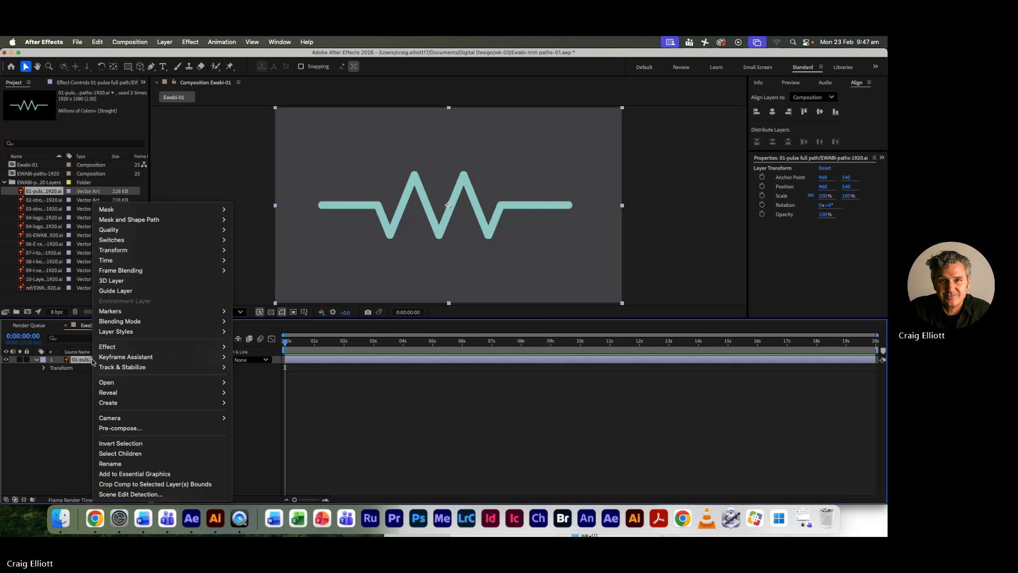
mouse_move(126, 407)
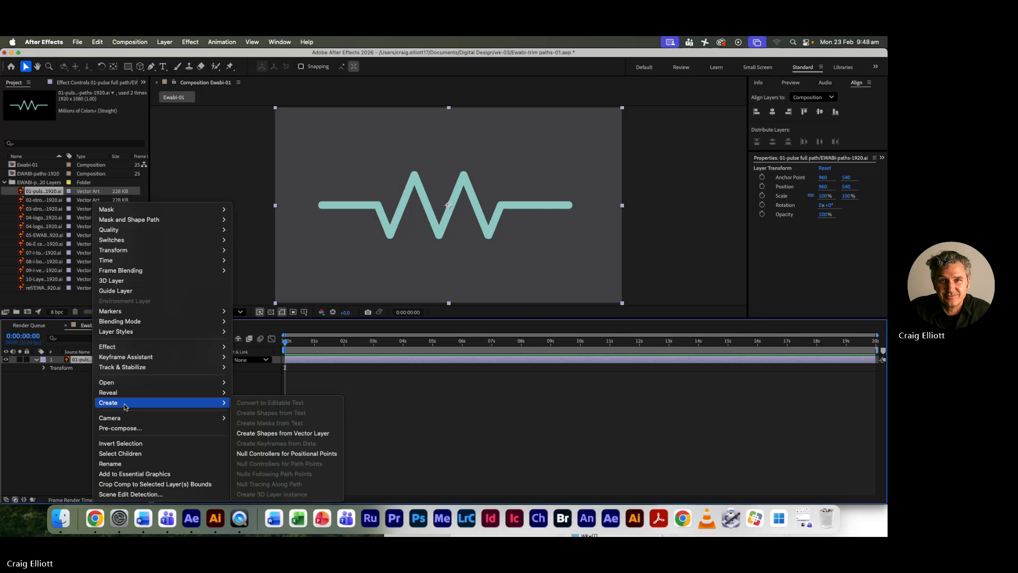
left_click(271, 434)
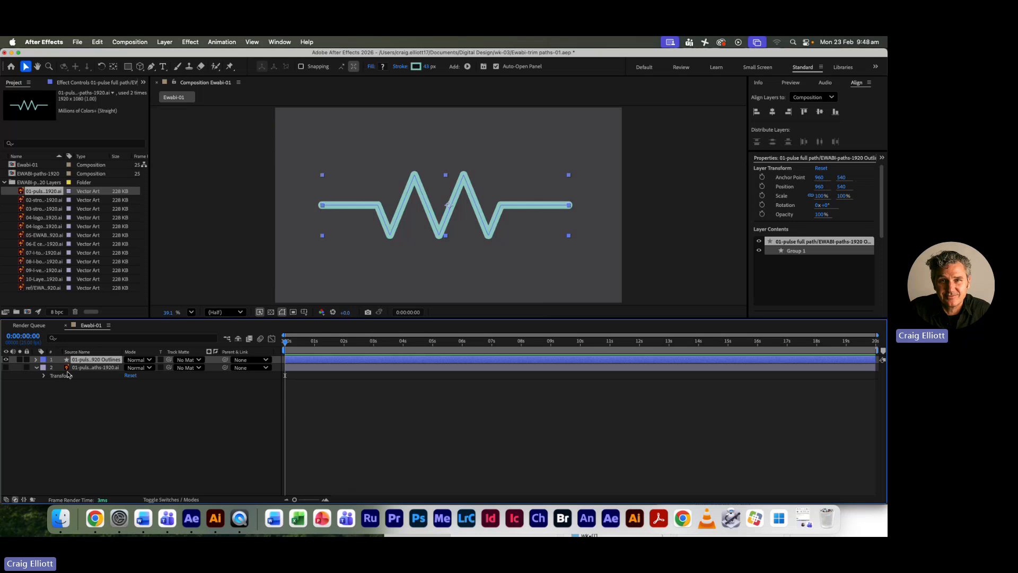
left_click(95, 369)
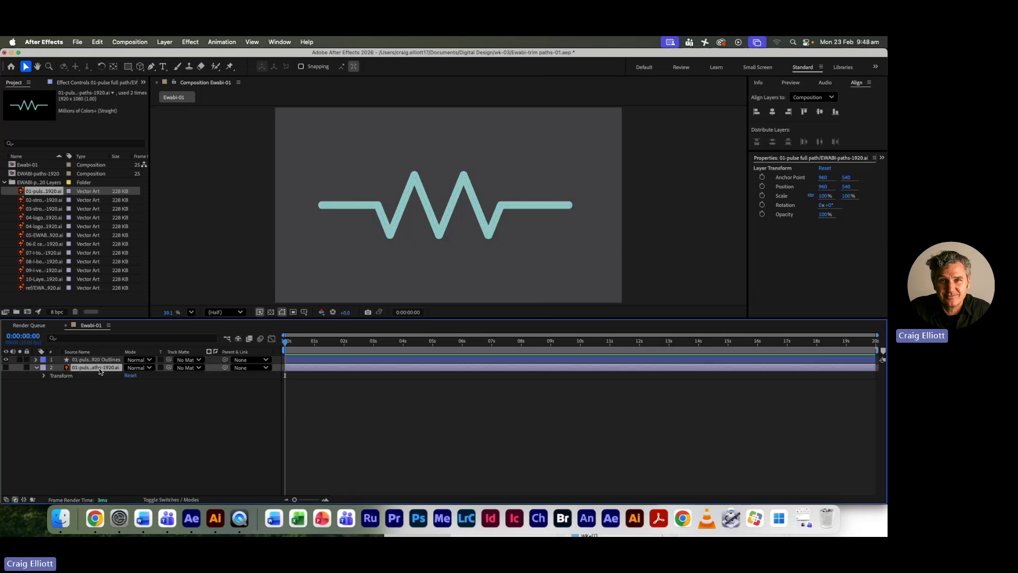
key("Delete")
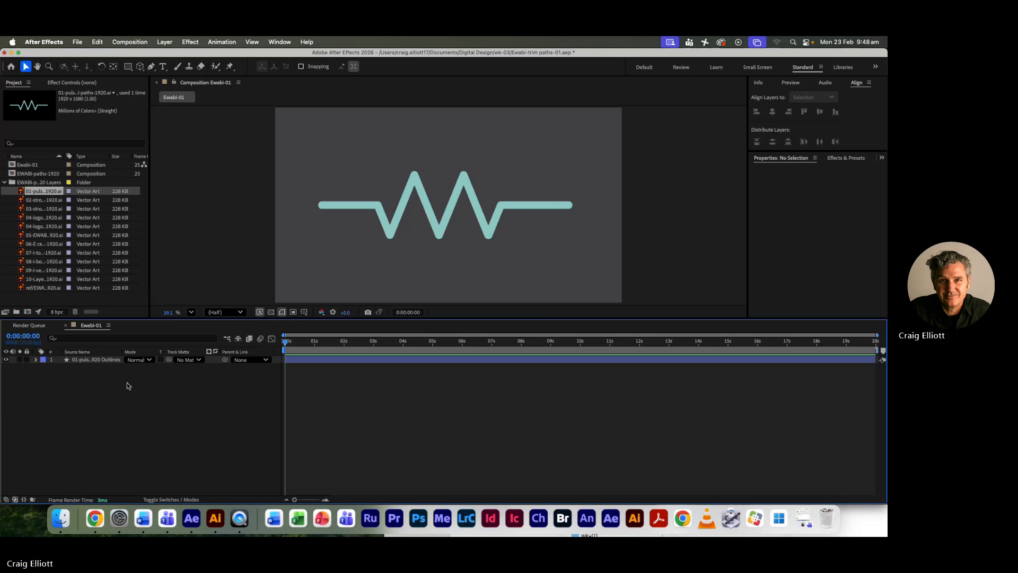
Expand the pulse outlines layer's Contents down to the Path 1 and Stroke 1 properties of Group 1.
left_click(45, 361)
left_click(35, 360)
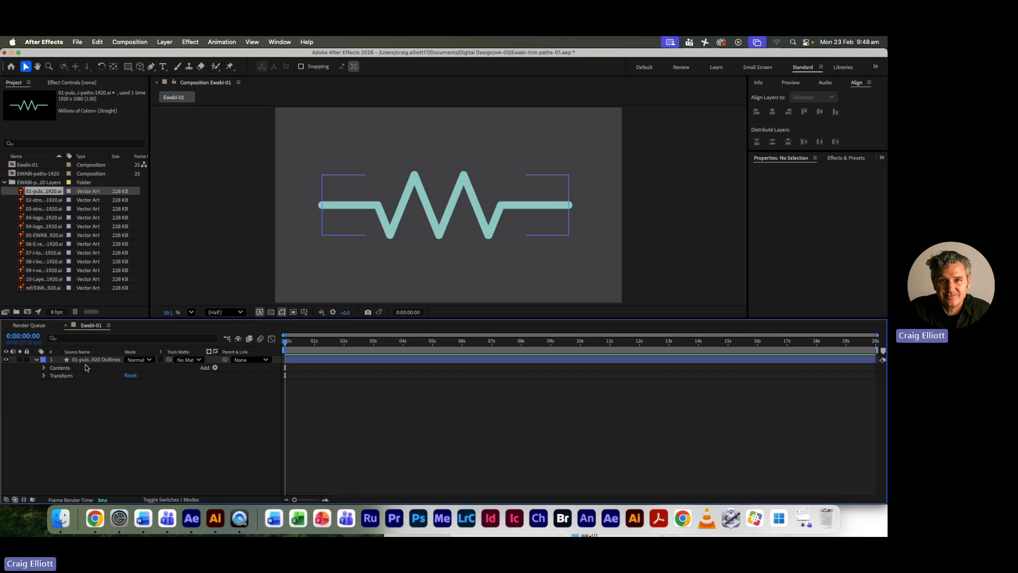
left_click(44, 368)
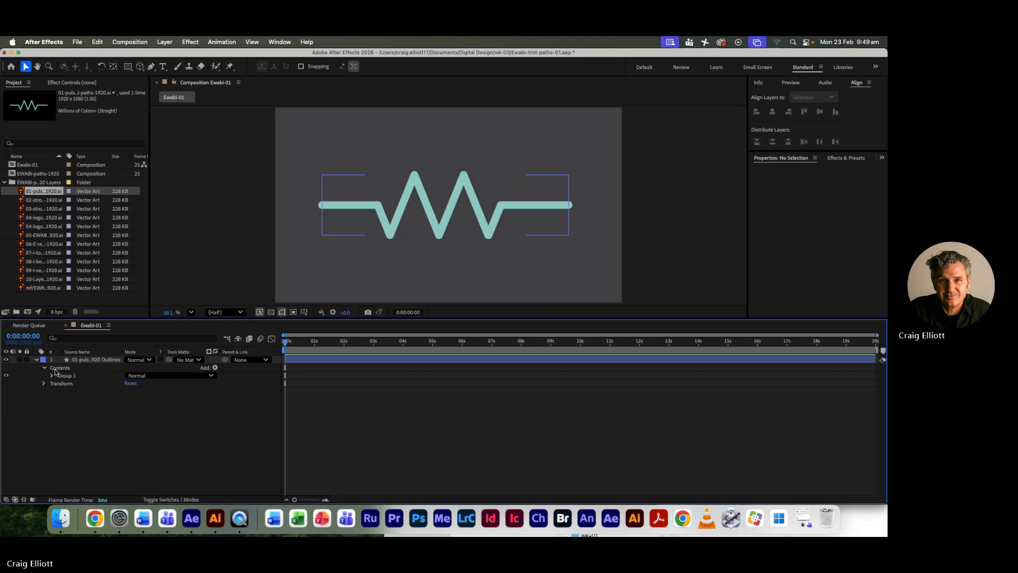
left_click(53, 375)
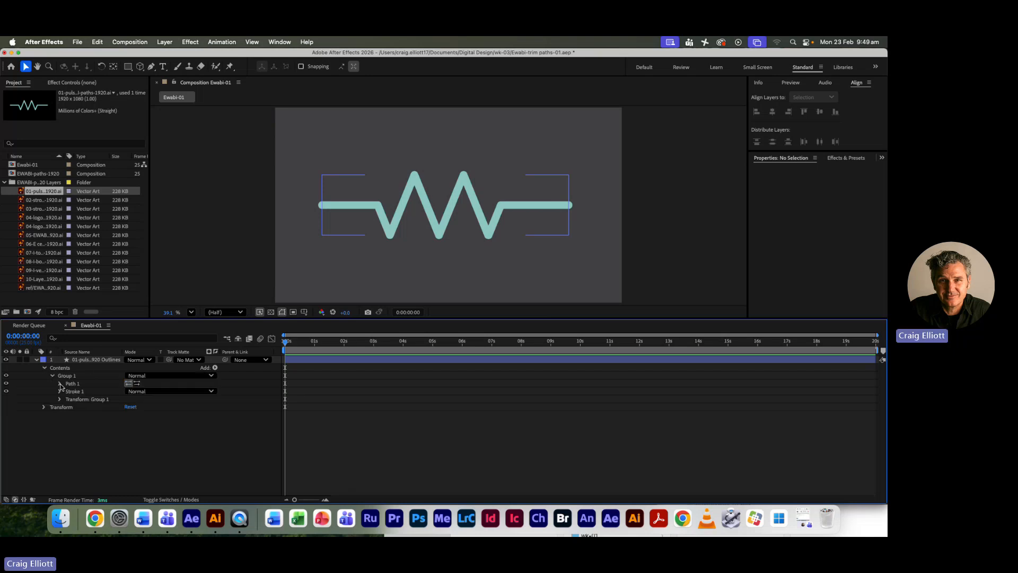
left_click(59, 384)
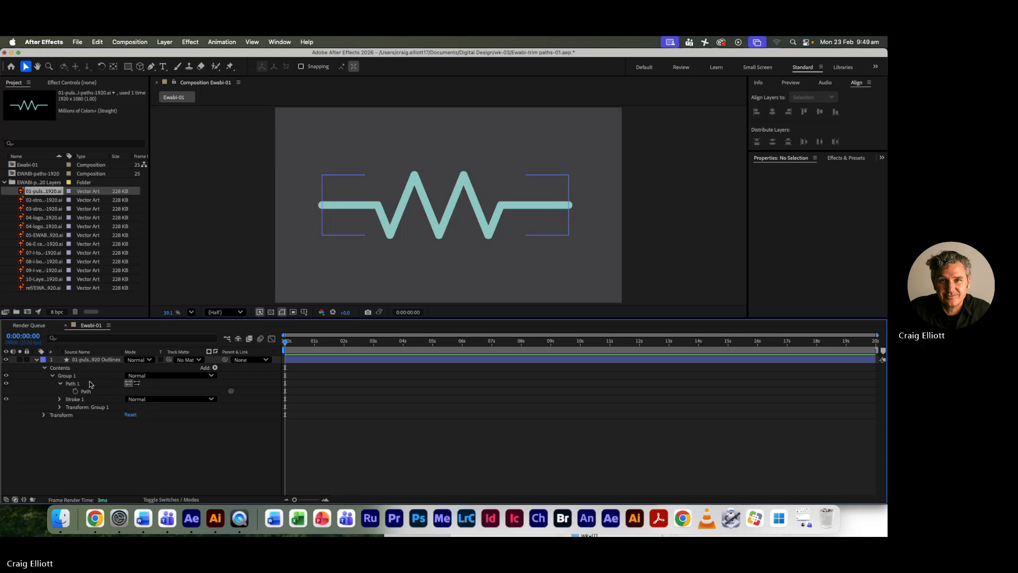
left_click(60, 400)
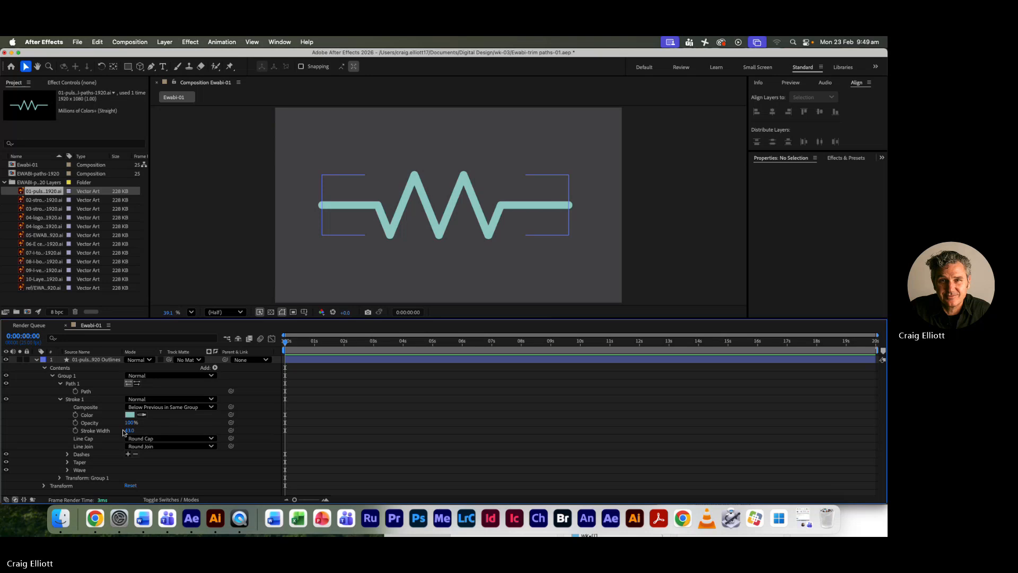
Try a stroke width of 75 and a Butt Cap on Stroke 1, restoring the original width and Round Cap.
mouse_move(127, 431)
left_mouse_down()
mouse_move(107, 431)
mouse_move(141, 431)
left_mouse_up()
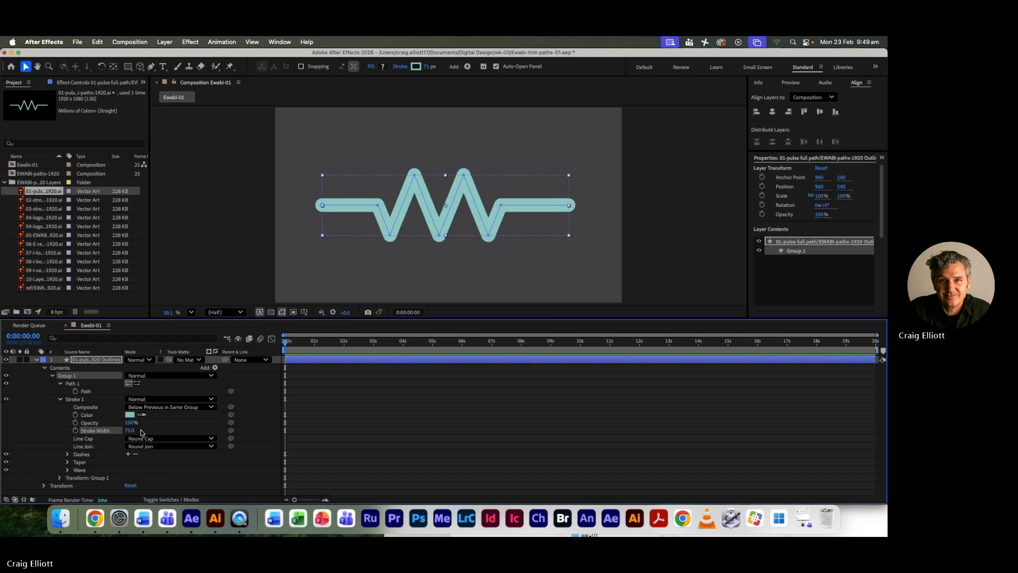
key("super+z")
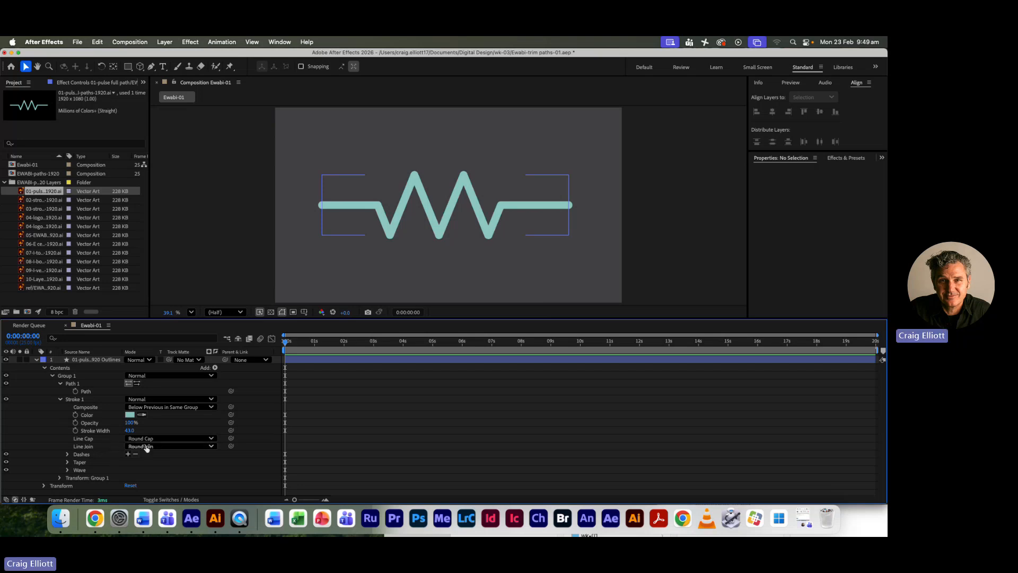
left_click(210, 439)
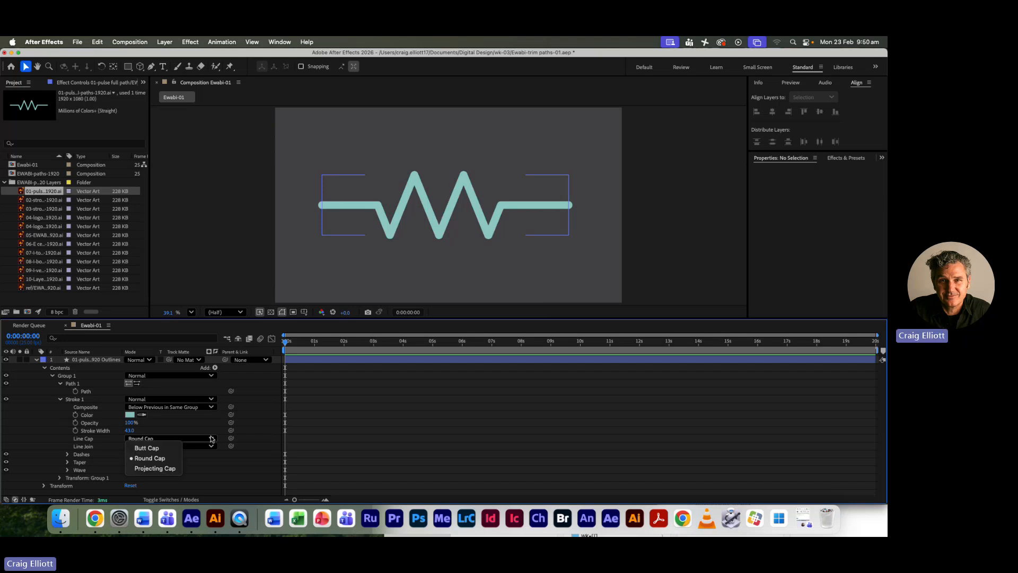
left_click(150, 448)
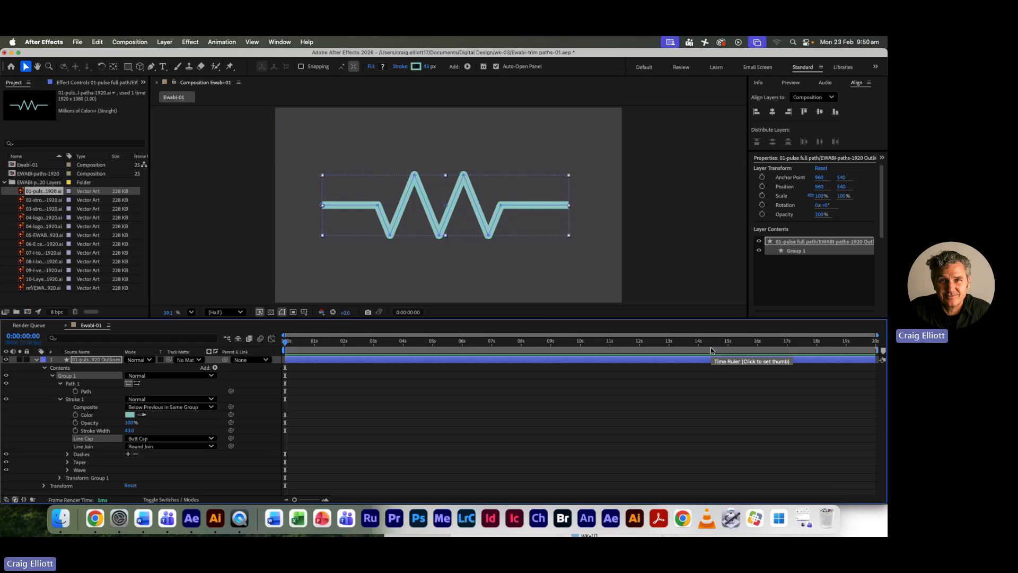
left_click(207, 439)
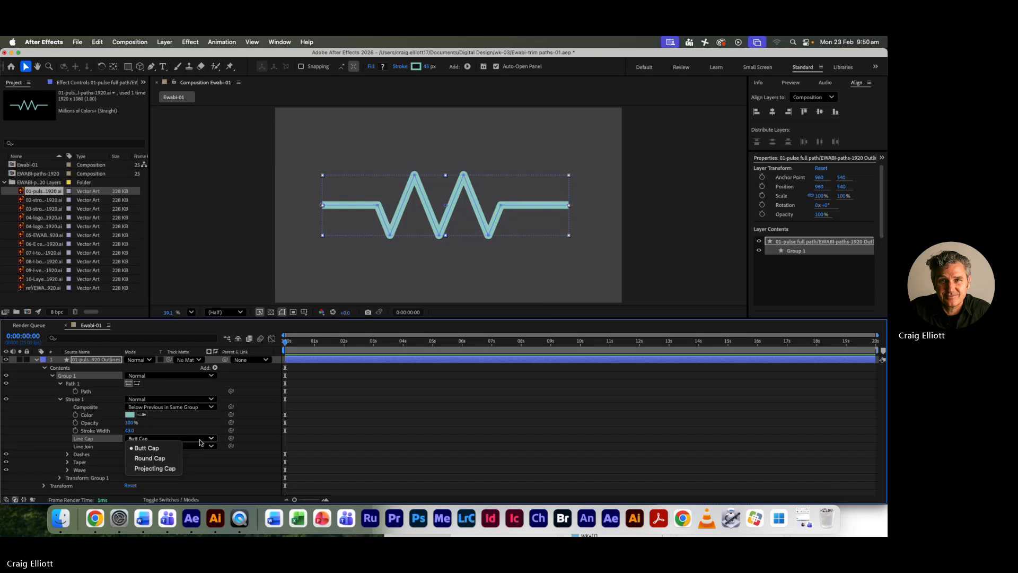
left_click(151, 457)
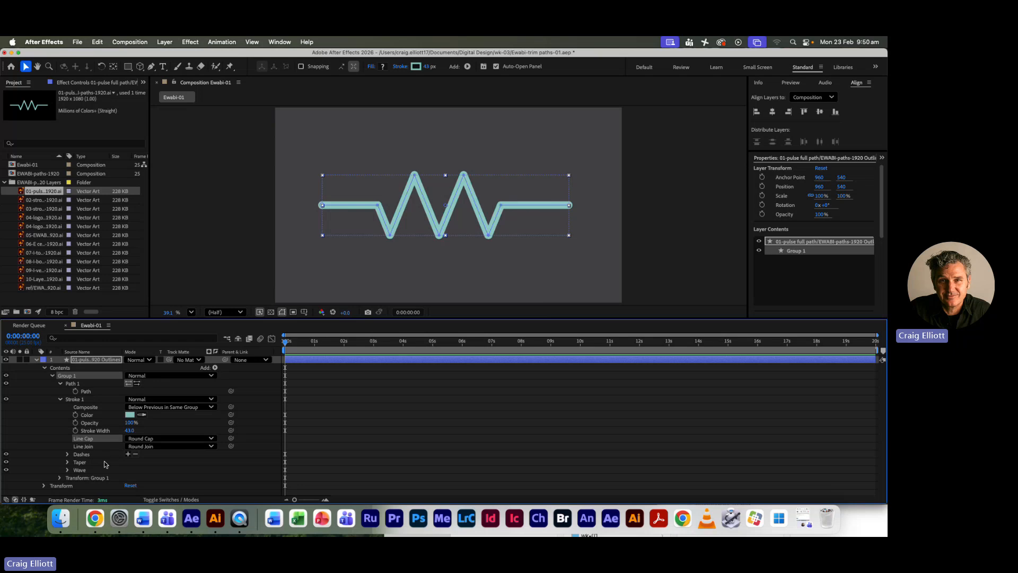
Try tapering the pulse stroke with Start Length and End Length, return both to 0%, and collapse the Taper group.
left_click(68, 461)
scroll(181, 425, "down", 3)
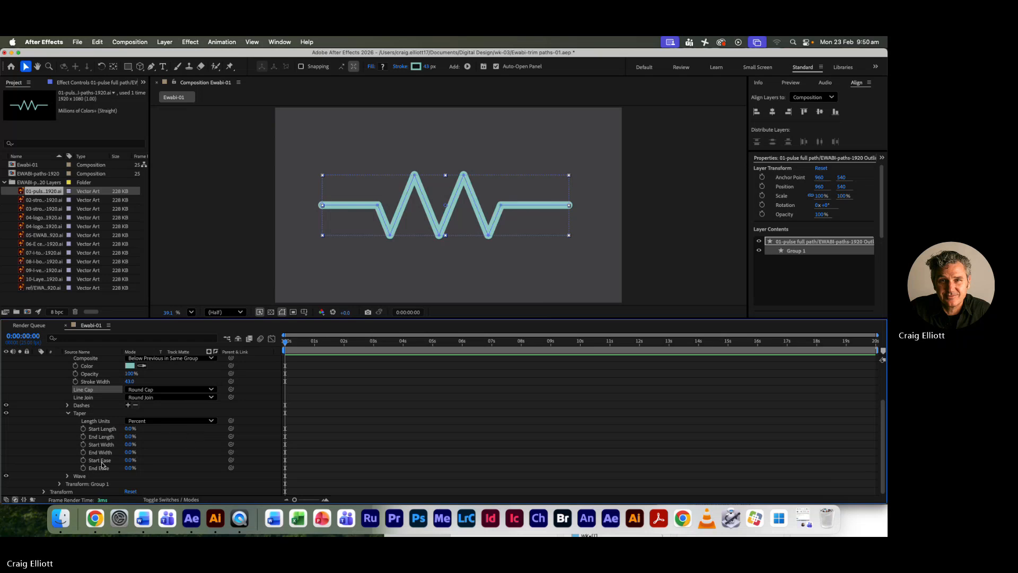
left_click(110, 428)
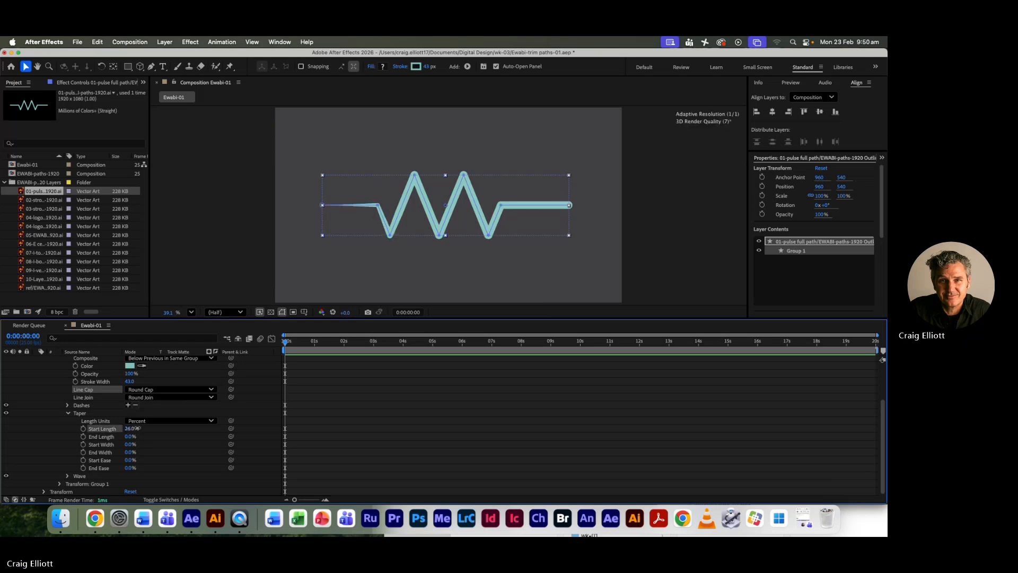
mouse_move(111, 429)
left_mouse_down()
mouse_move(180, 427)
mouse_move(58, 431)
left_mouse_up()
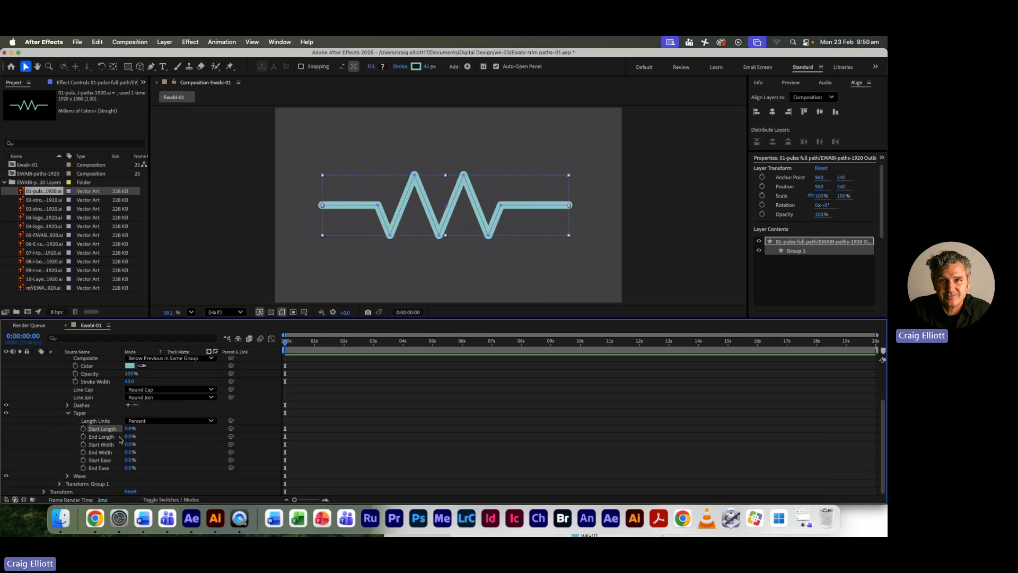
mouse_move(128, 436)
left_mouse_down()
mouse_move(145, 435)
mouse_move(73, 432)
left_mouse_up()
left_click(68, 413)
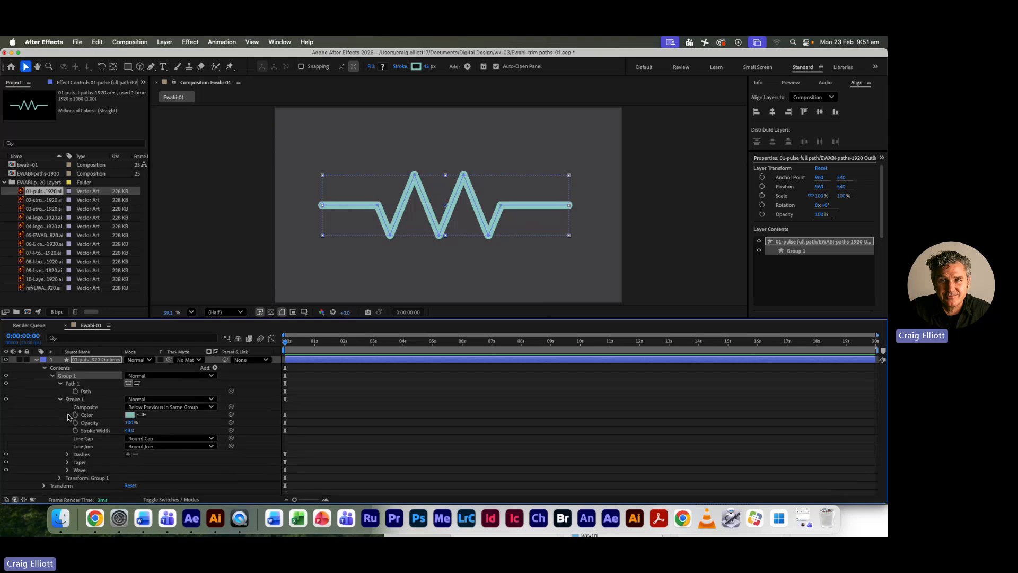
Collapse Group 1 and centre the pulse outlines layer horizontally and vertically in the composition.
left_click(52, 376)
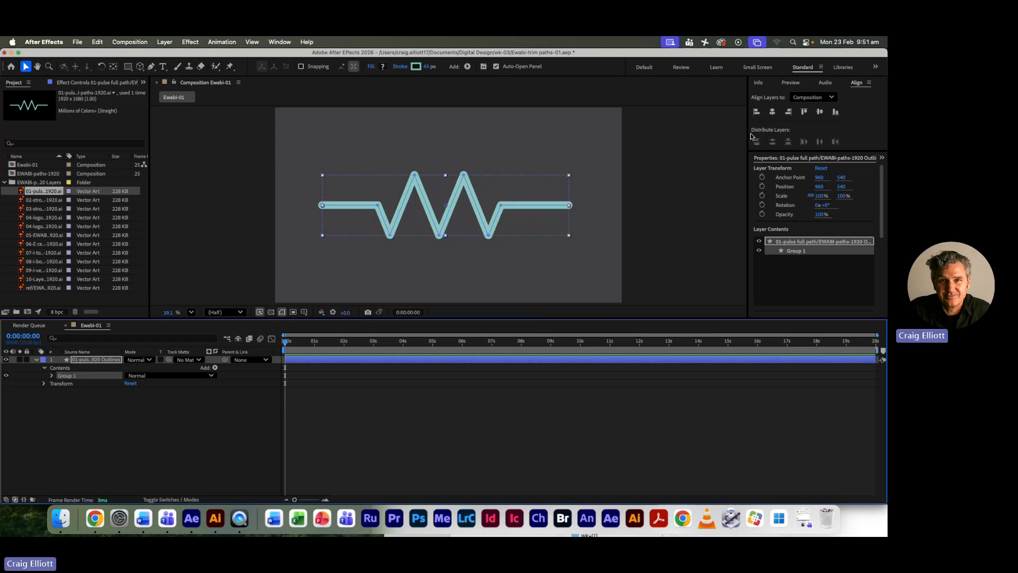
left_click(773, 112)
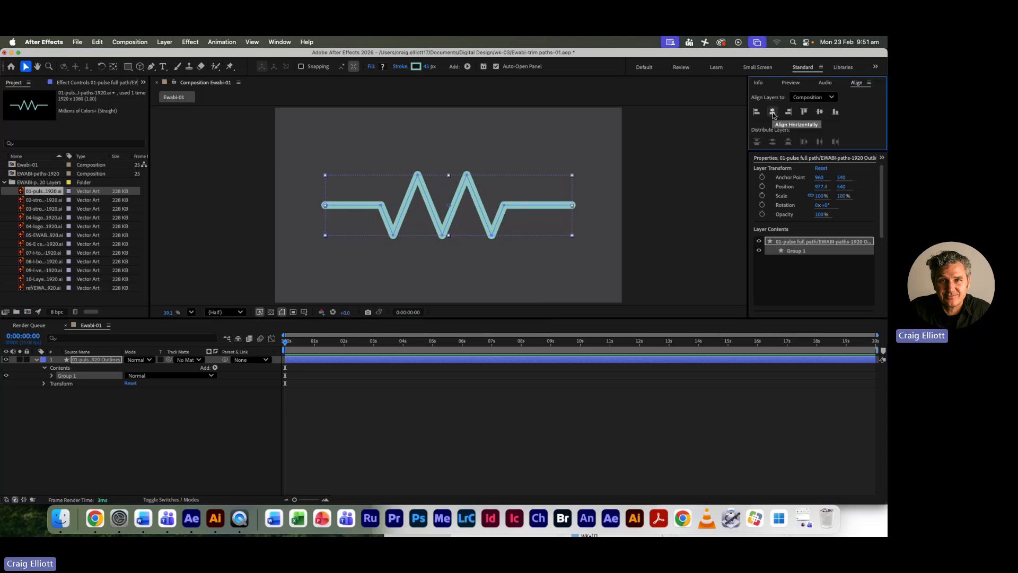
left_click(821, 113)
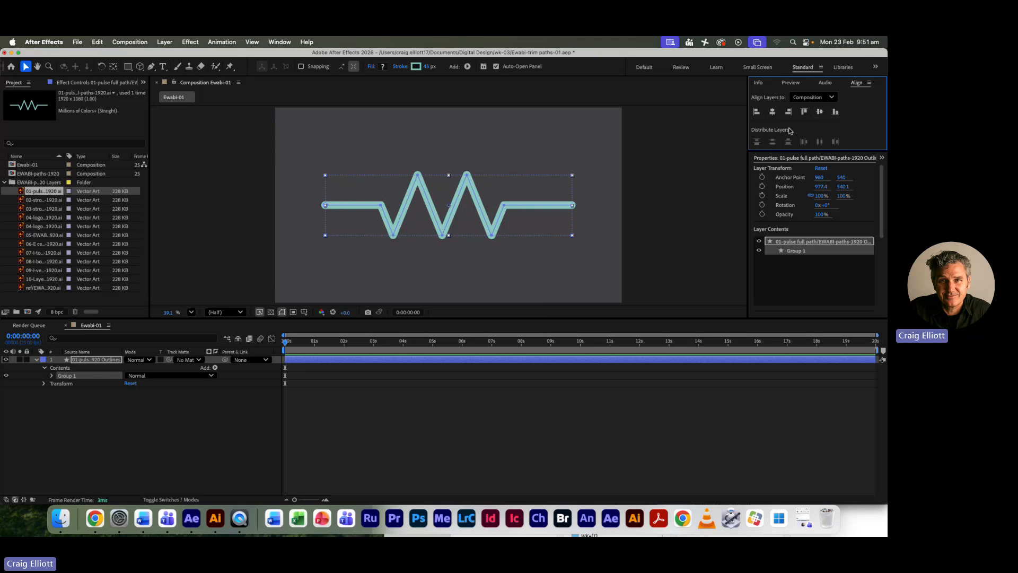
Add Trim Paths to the pulse shape, collapse Stroke 1, and expand the Trim Paths 1 properties.
left_click(45, 368)
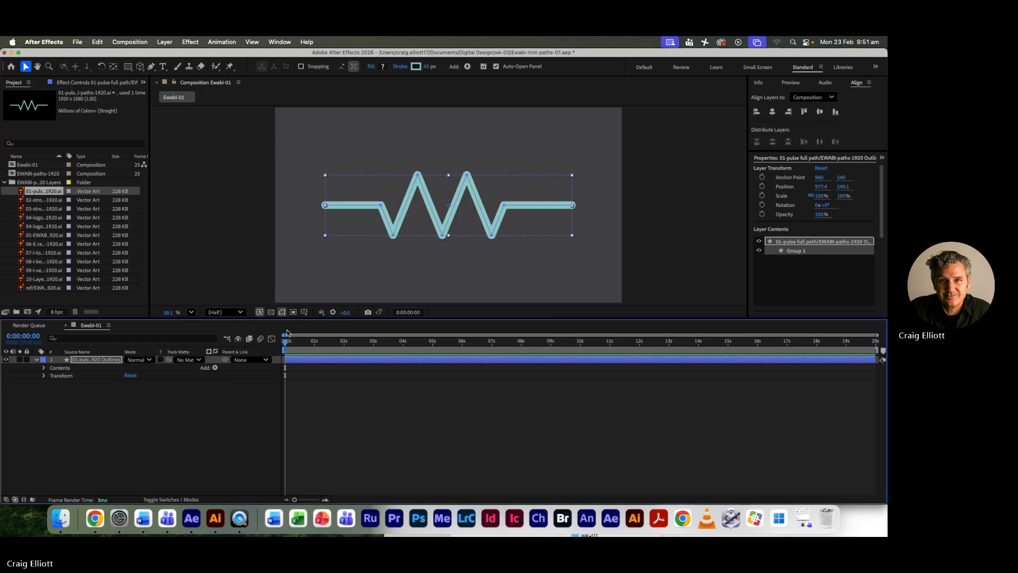
left_click(215, 368)
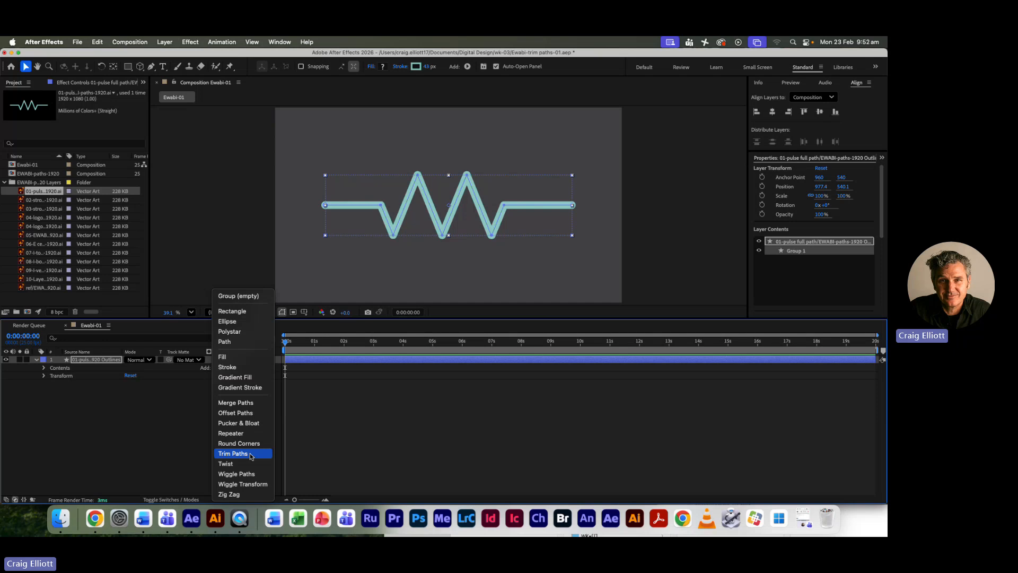
left_click(233, 454)
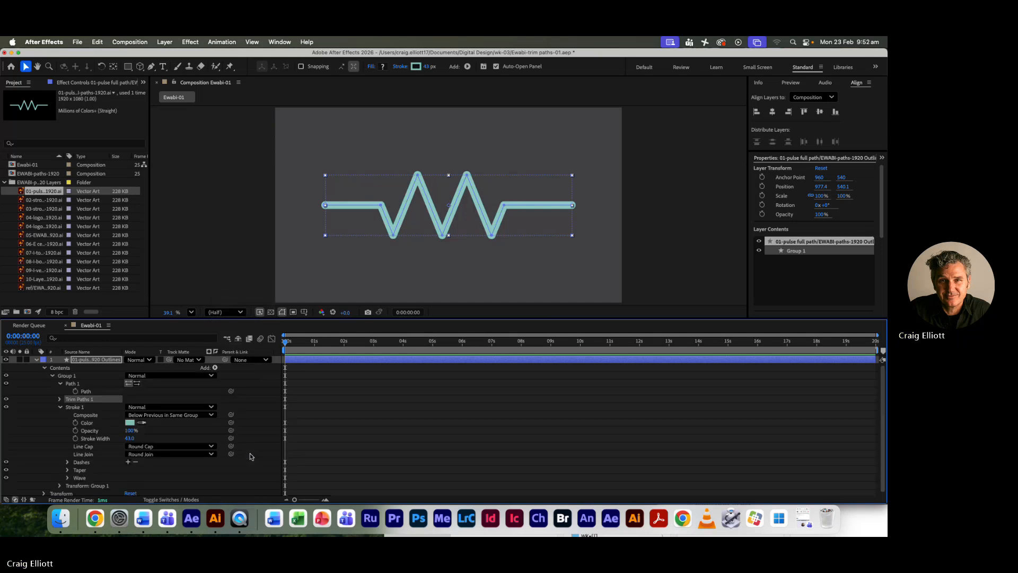
left_click(60, 409)
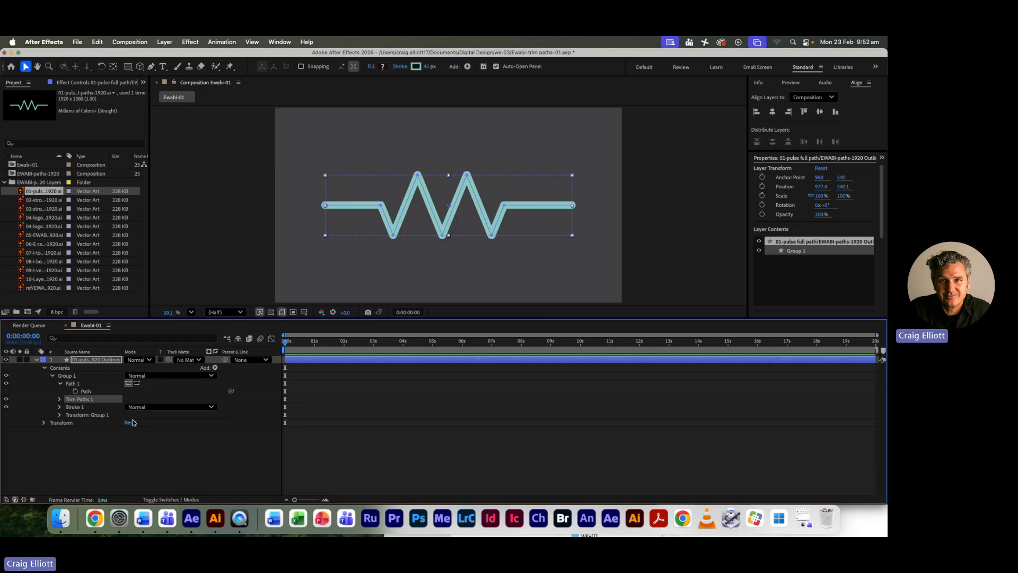
left_click(59, 400)
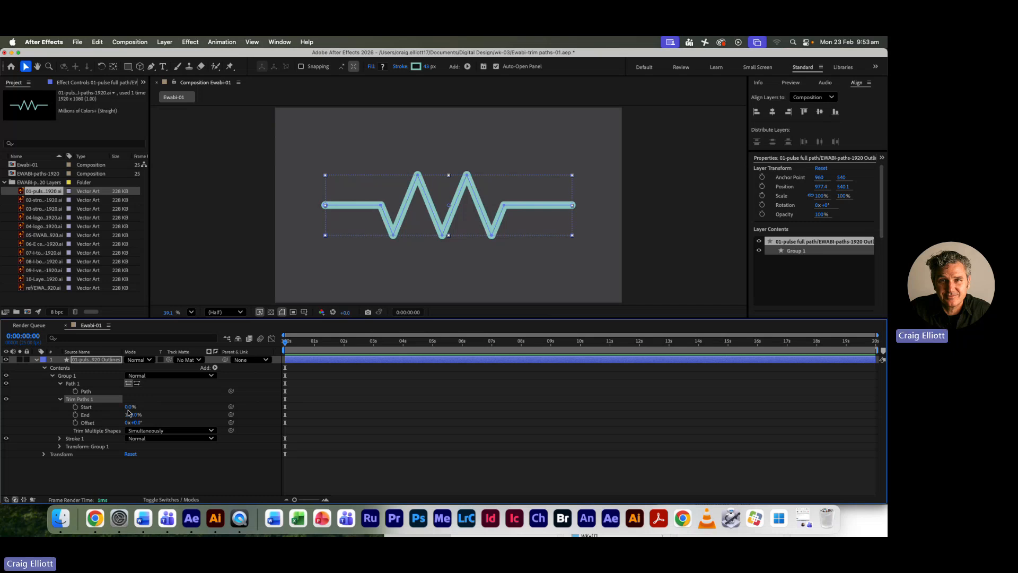
left_click(60, 399)
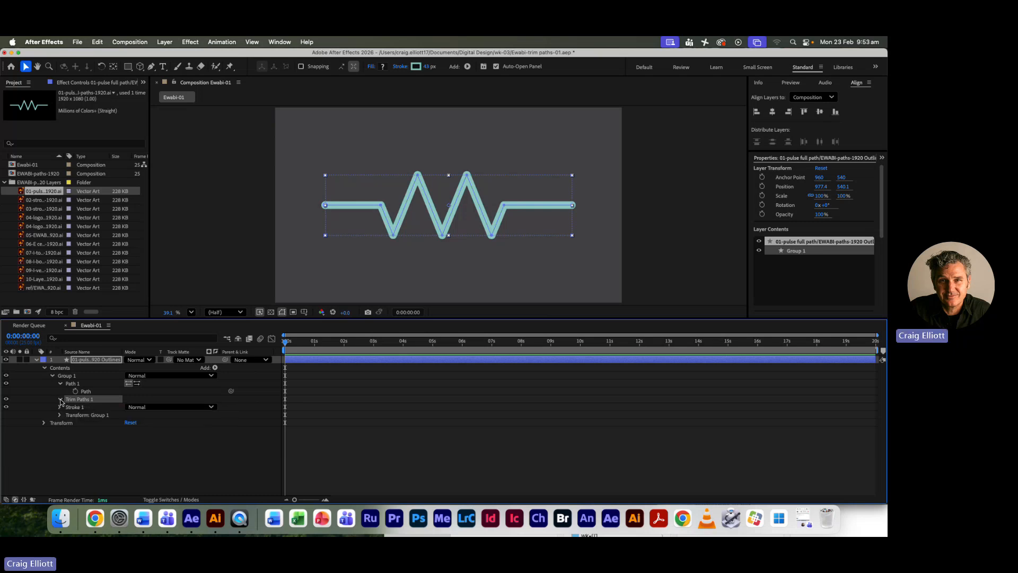
left_click(59, 399)
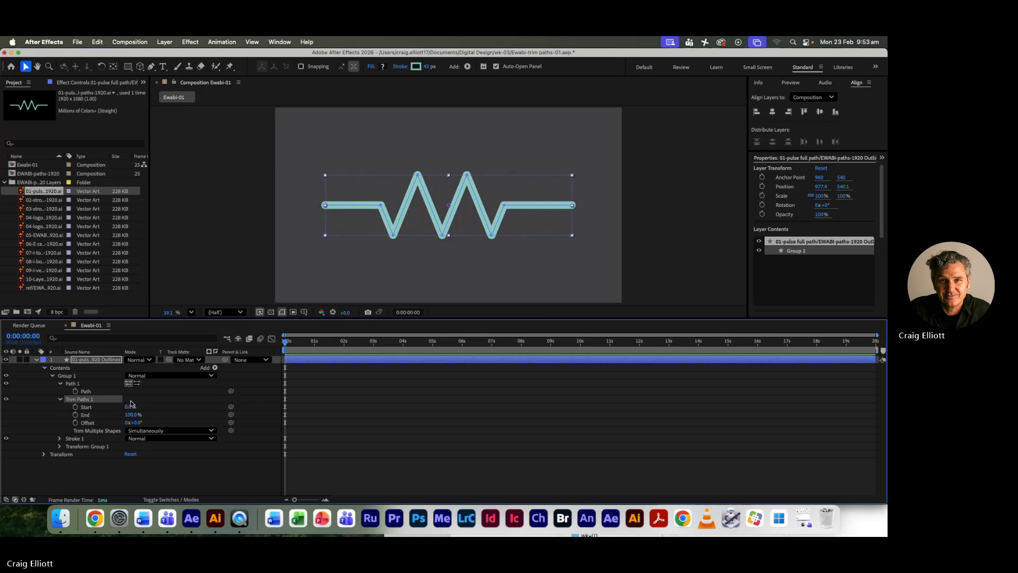
left_click(215, 368)
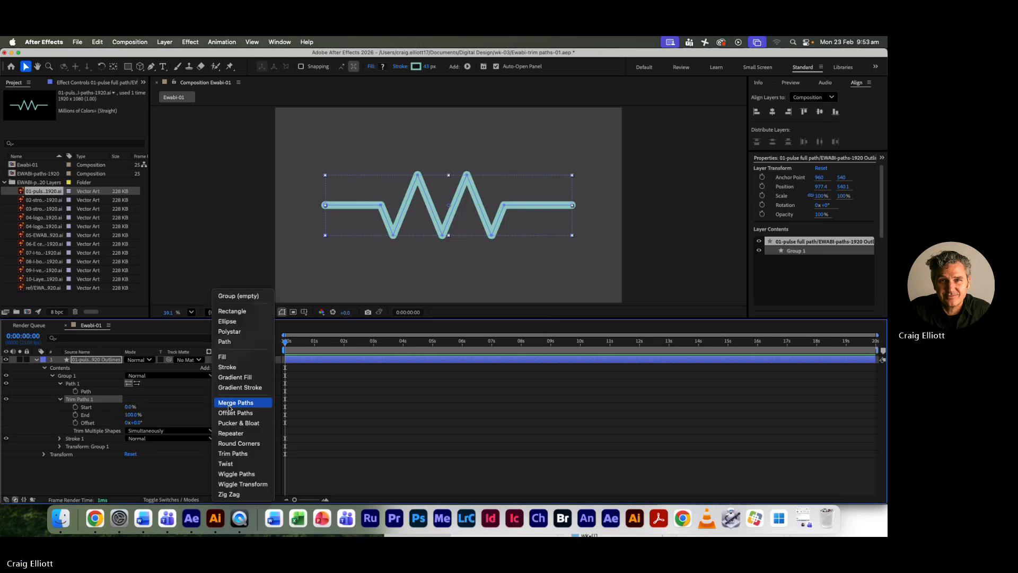
left_click(215, 368)
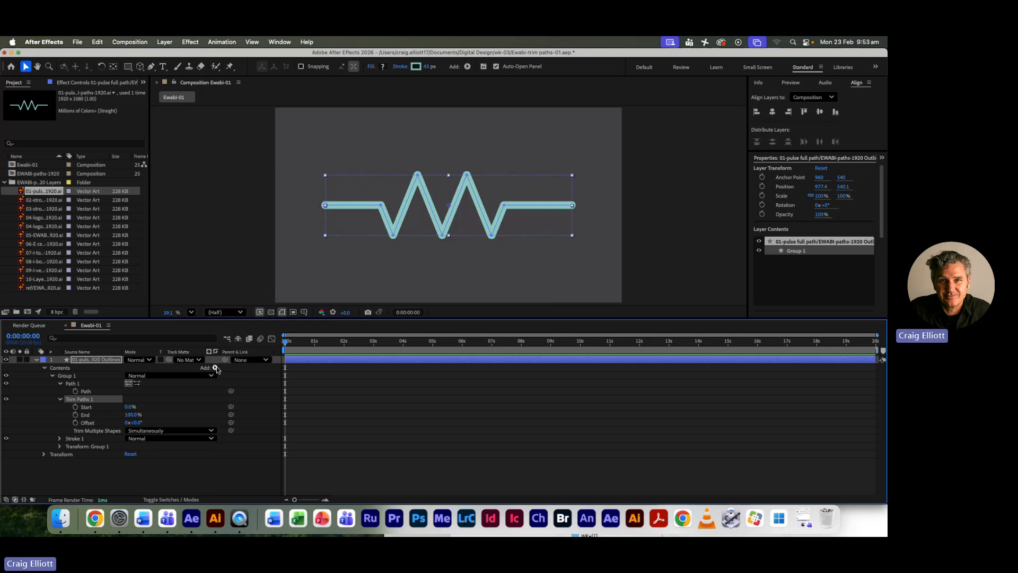
left_click(215, 368)
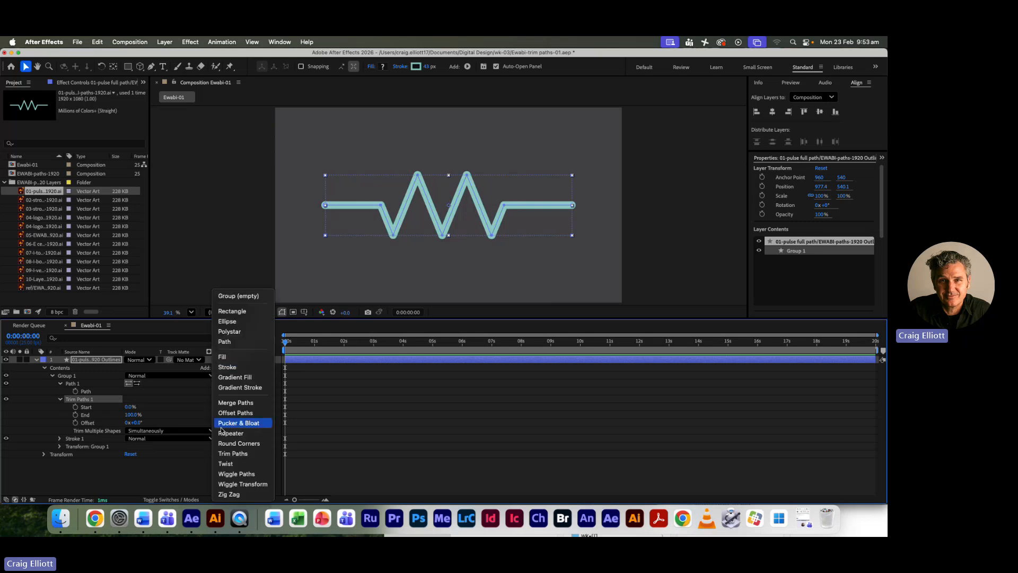
left_click(211, 368)
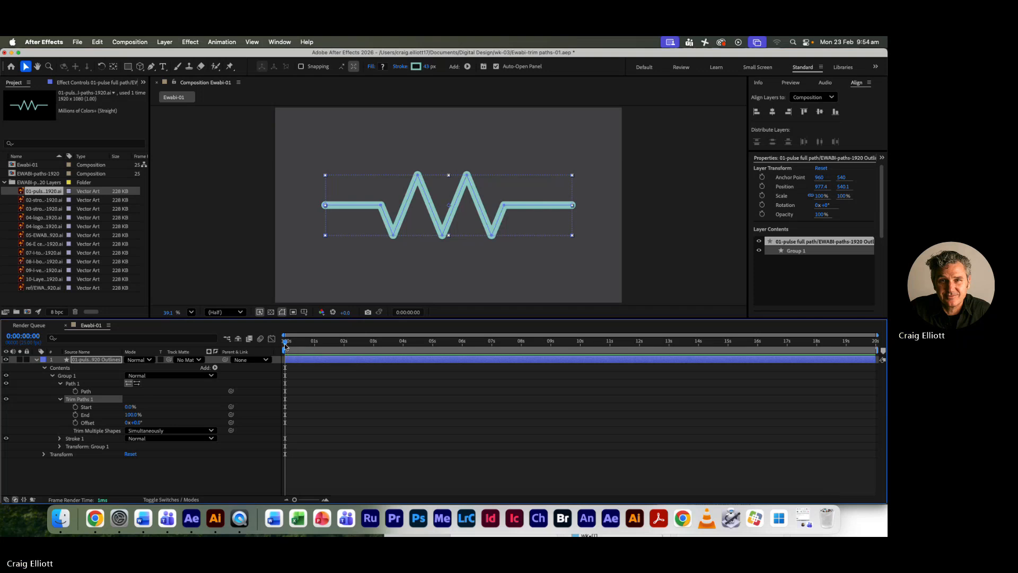
Keyframe the Trim Paths End value at 0% at 0:00:00:12 and 100% at 0:00:02:00, leaving the layer deselected.
left_click_drag(287, 343, 344, 346)
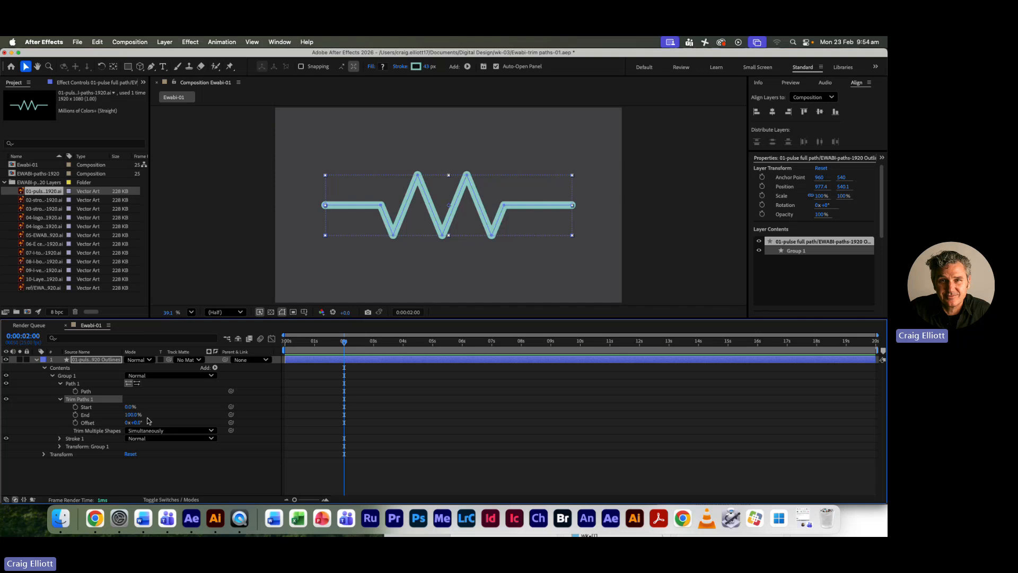
left_click(76, 415)
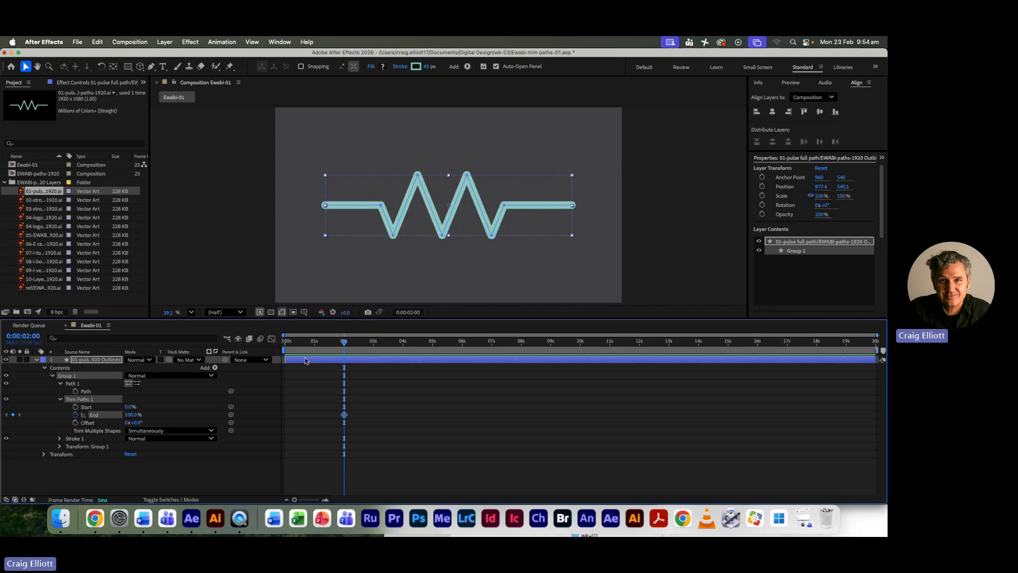
left_click_drag(345, 345, 299, 345)
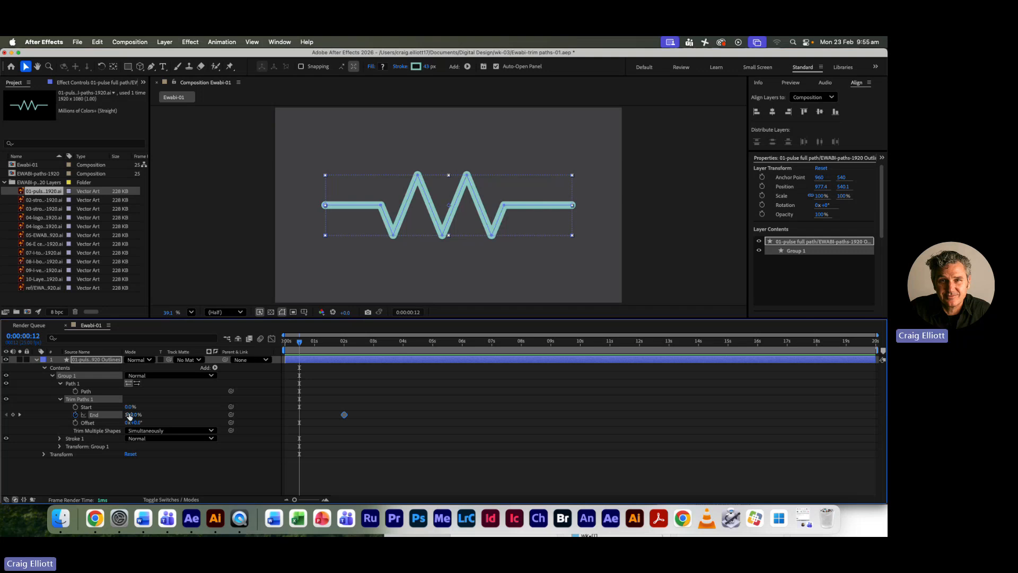
left_click_drag(128, 419, 68, 414)
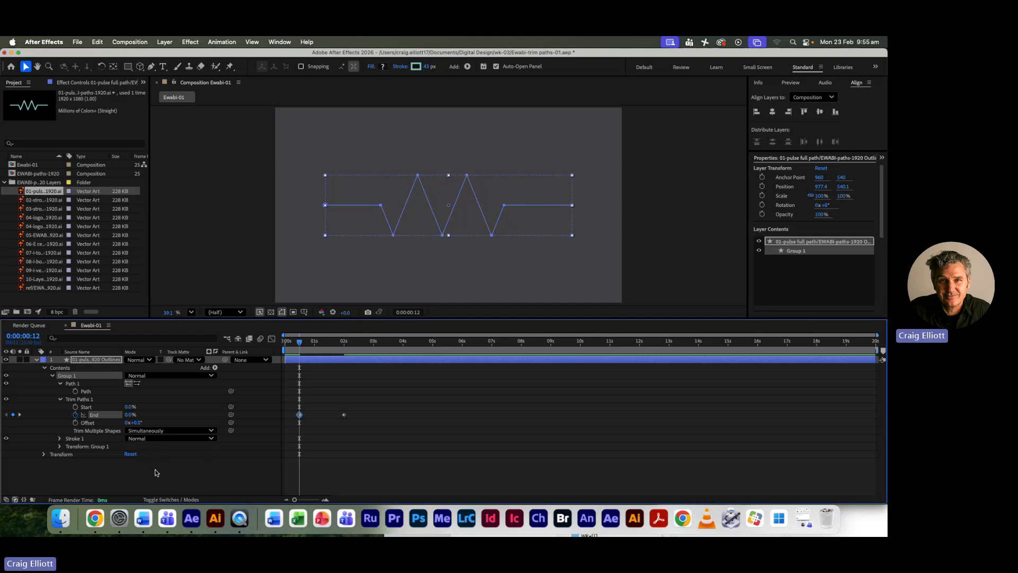
left_click(300, 476)
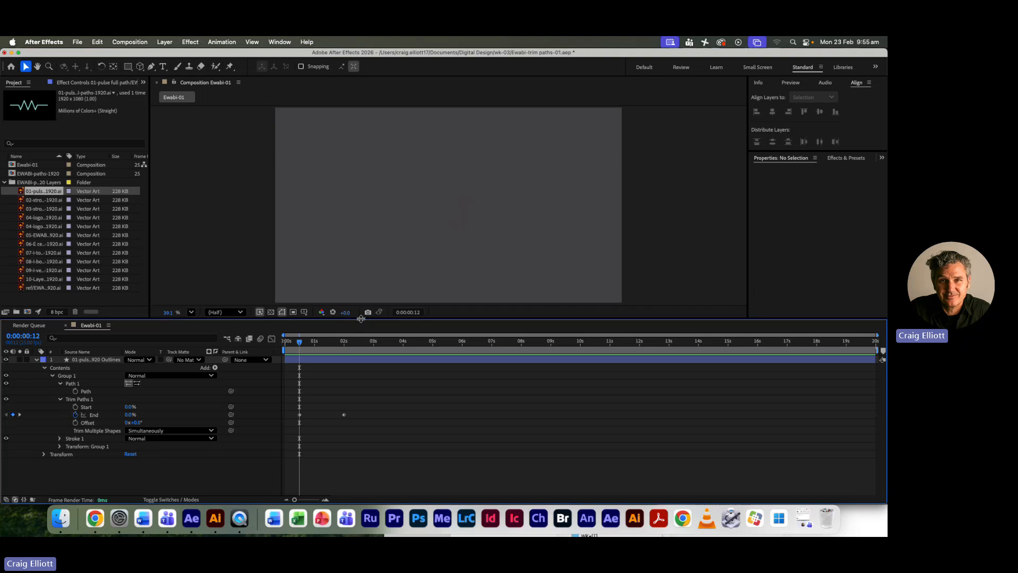
Enlarge the composition viewing area and preview the pulse line drawing on from the beginning.
left_click_drag(360, 319, 360, 377)
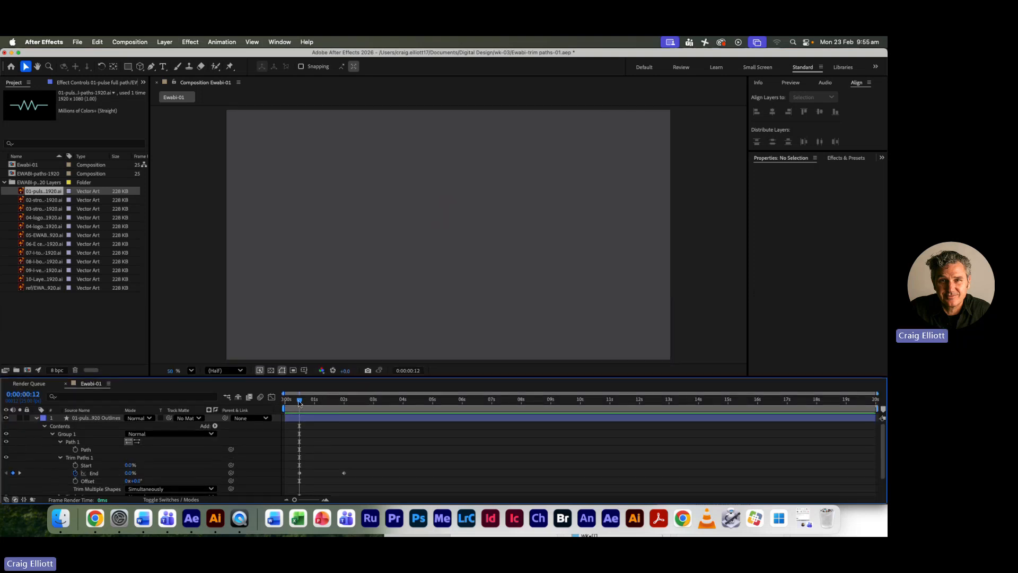
left_click_drag(299, 402, 257, 400)
key("space")
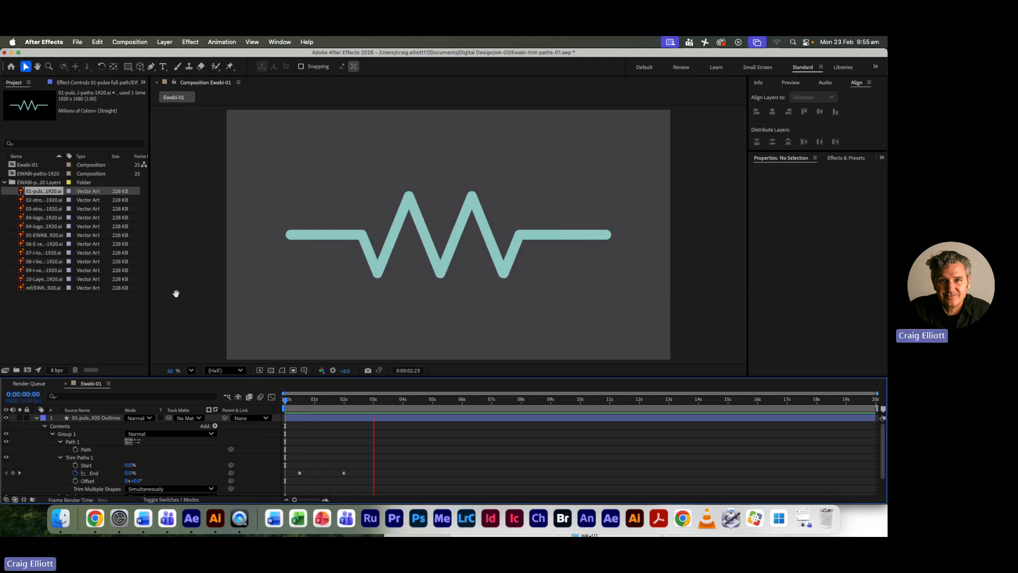
key("space")
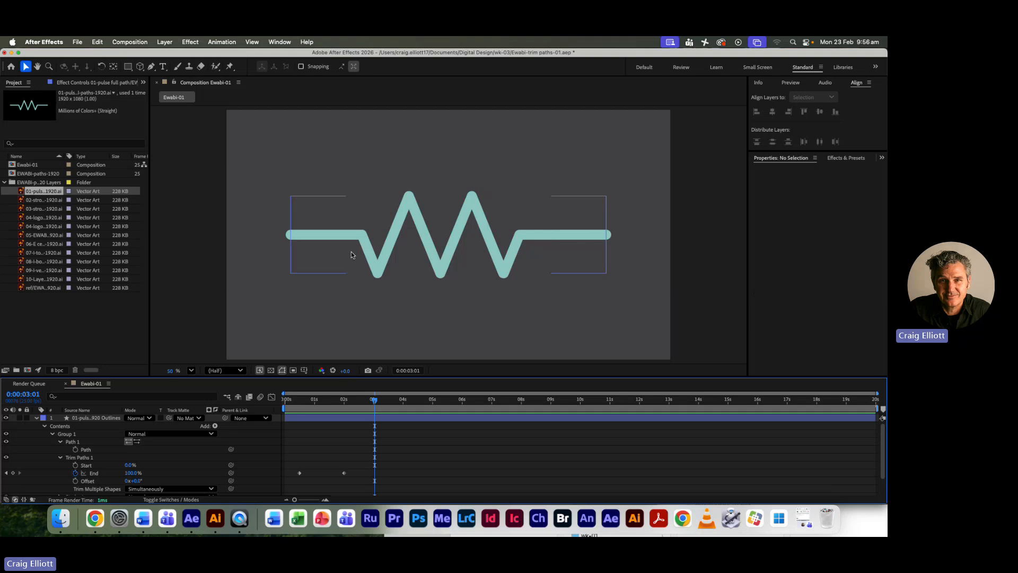
left_click_drag(374, 403, 259, 409)
key("space")
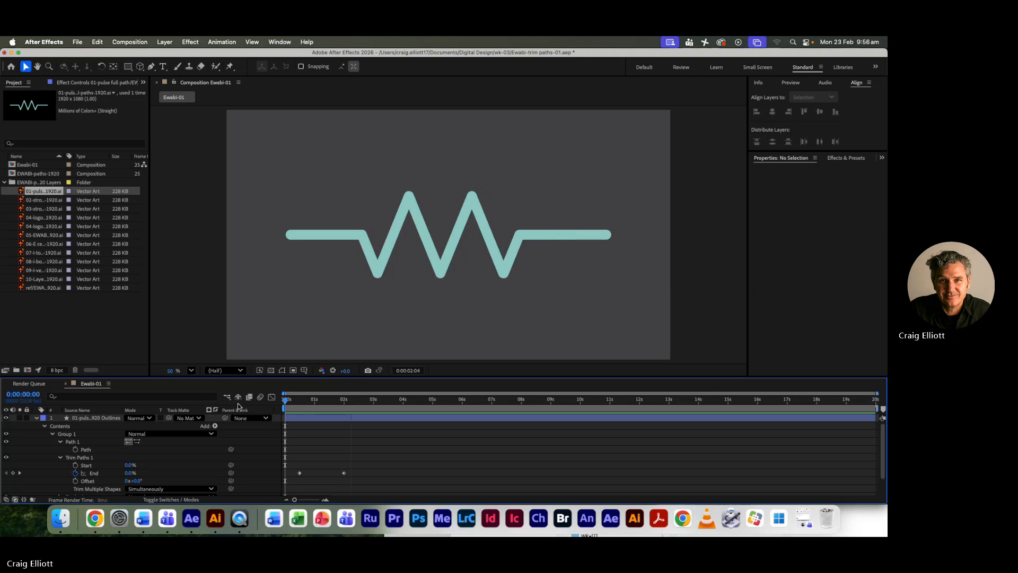
key("space")
Keyframe the Trim Paths Start value at 0% at 0:00:03:00 and 100% at 0:00:04:12.
left_click_drag(365, 401, 373, 402)
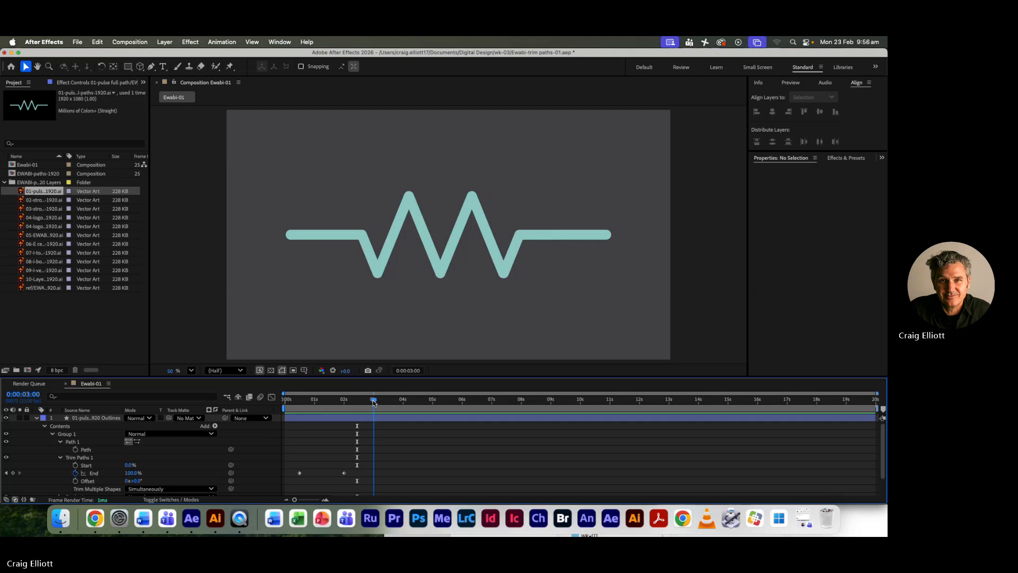
left_click(76, 465)
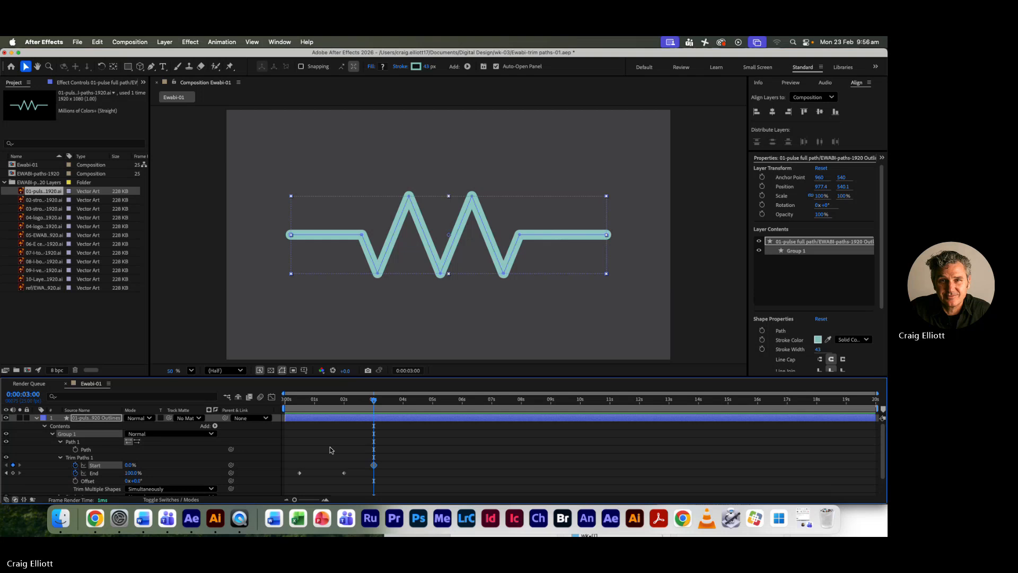
left_click_drag(375, 401, 419, 406)
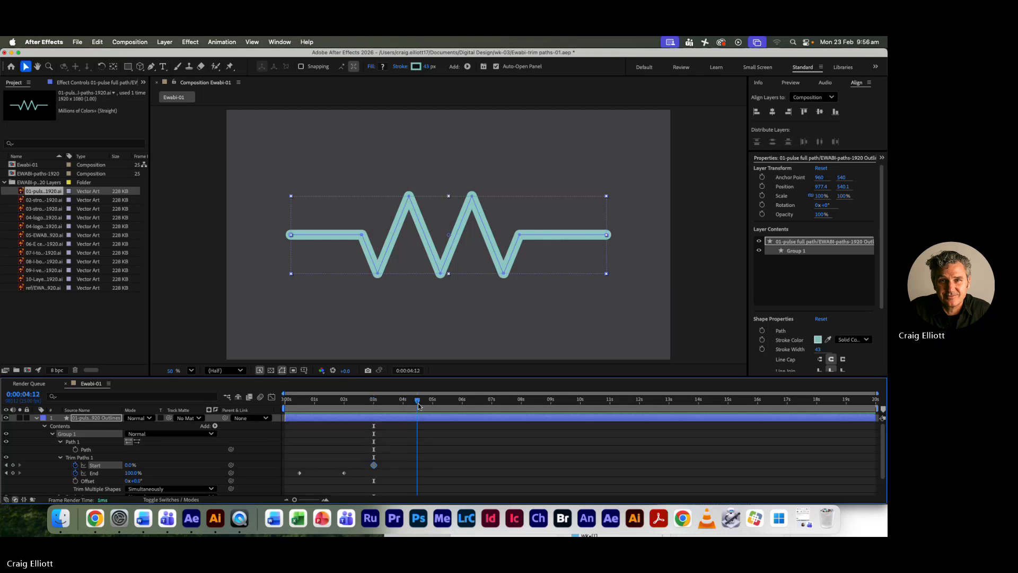
left_click_drag(127, 468, 213, 466)
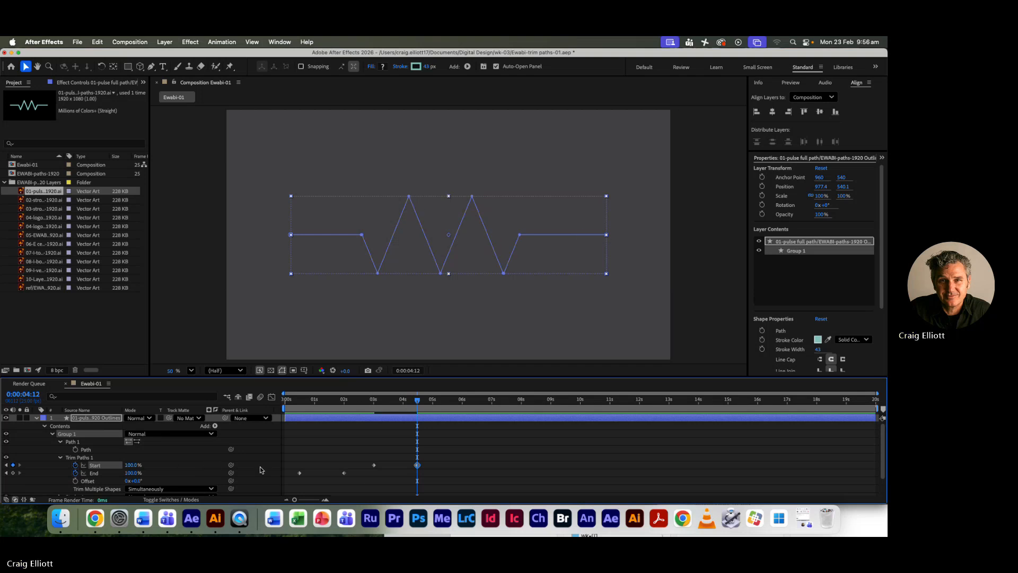
left_click(433, 485)
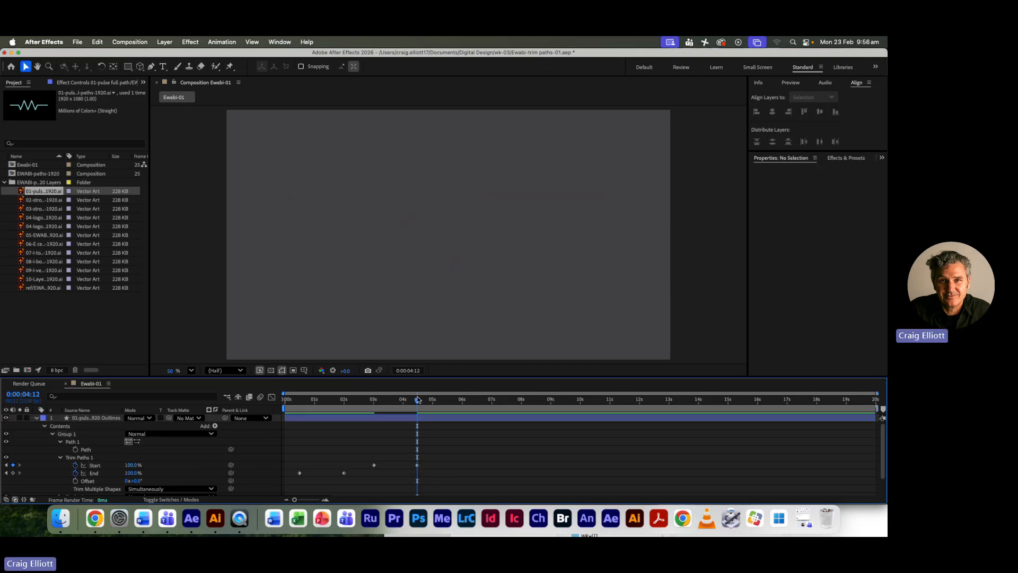
Preview the pulse line drawing on and wiping off from the start of the composition.
key("Home")
key("space")
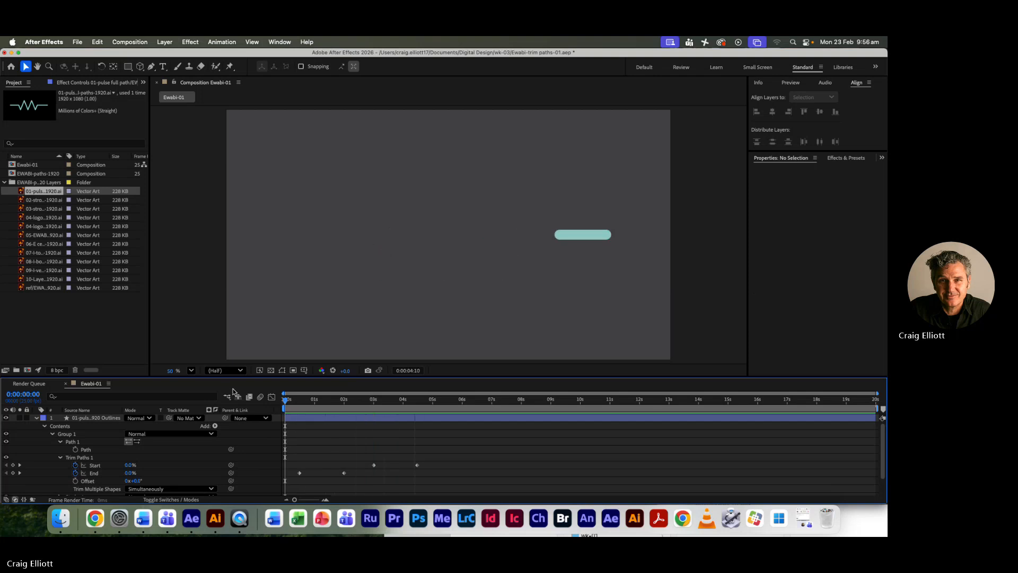
left_click(447, 399)
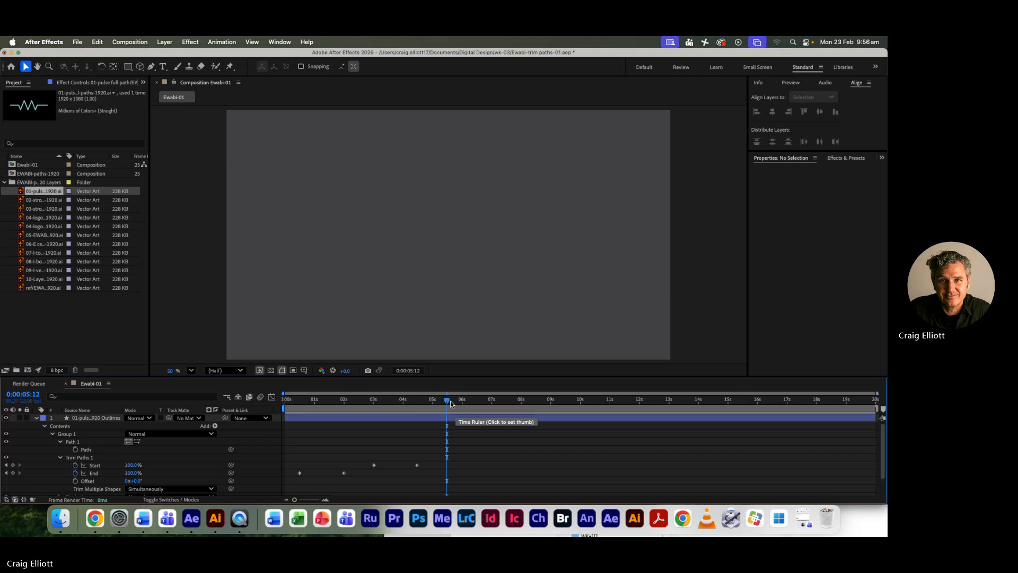
Shift both Trim Paths Start keyframes earlier so the first one sits at 0:00:01:06, overlapping the End animation.
left_click_drag(450, 400, 325, 410)
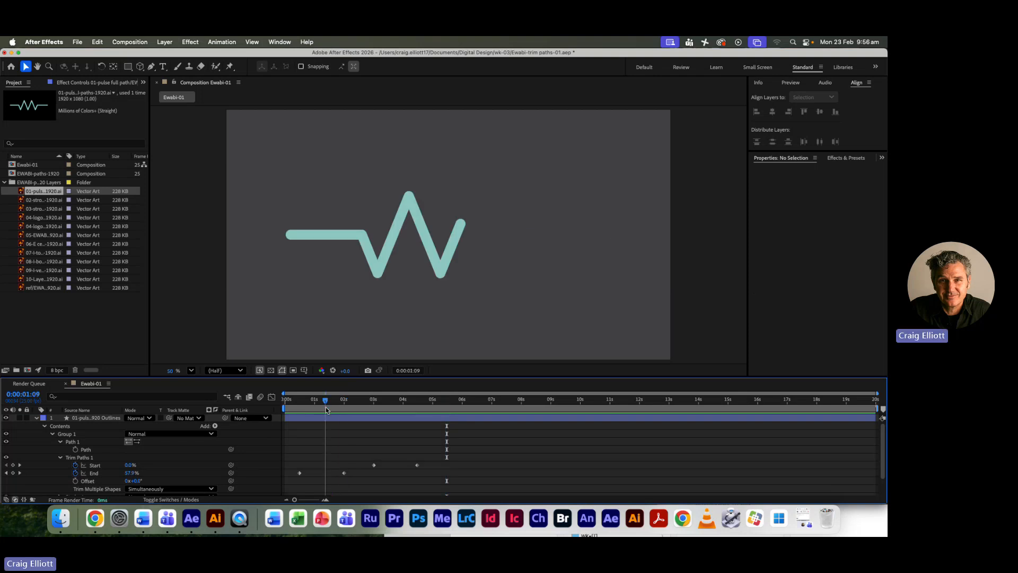
left_click(327, 417)
left_click_drag(356, 455, 437, 476)
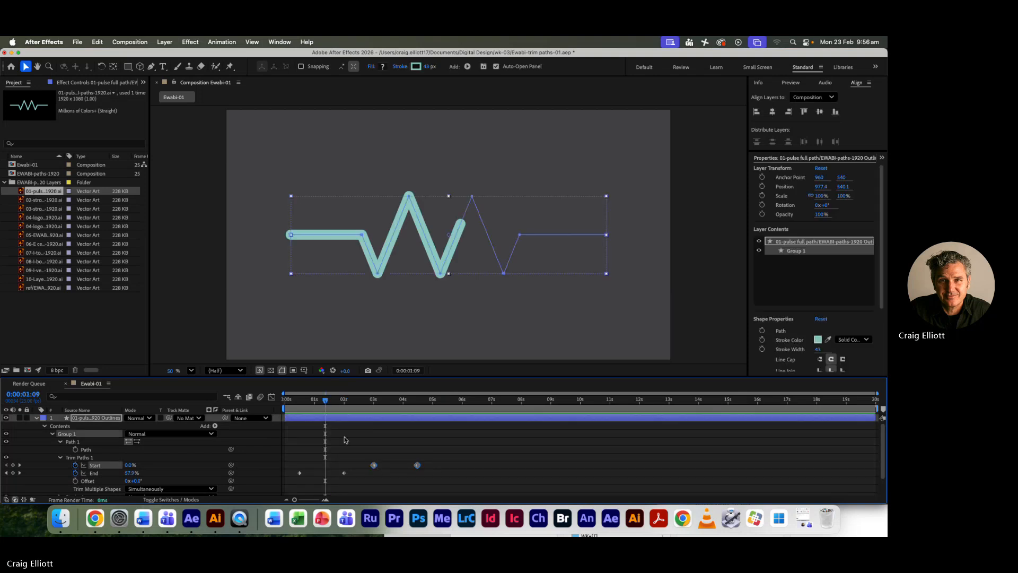
left_click_drag(325, 402, 321, 402)
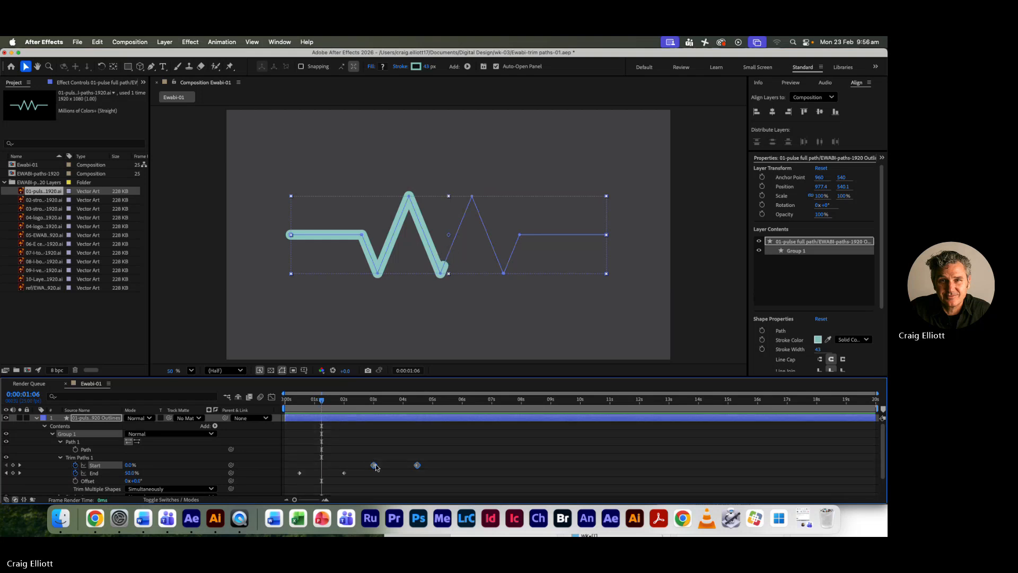
left_click_drag(376, 467, 324, 470)
Deselect the layer and play the overlapping Start and End animation twice from the beginning.
key("Home")
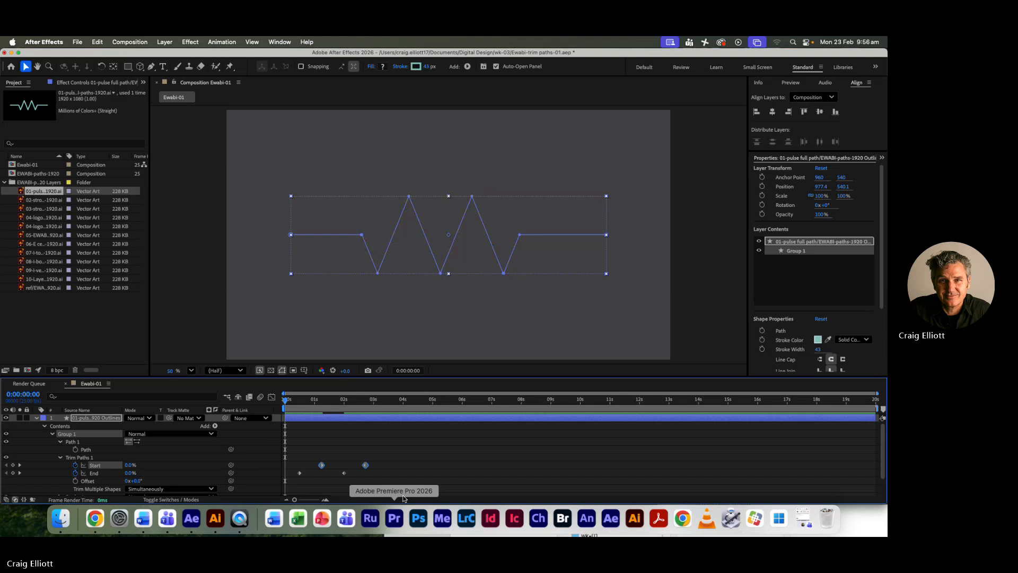
left_click(511, 472)
key("space")
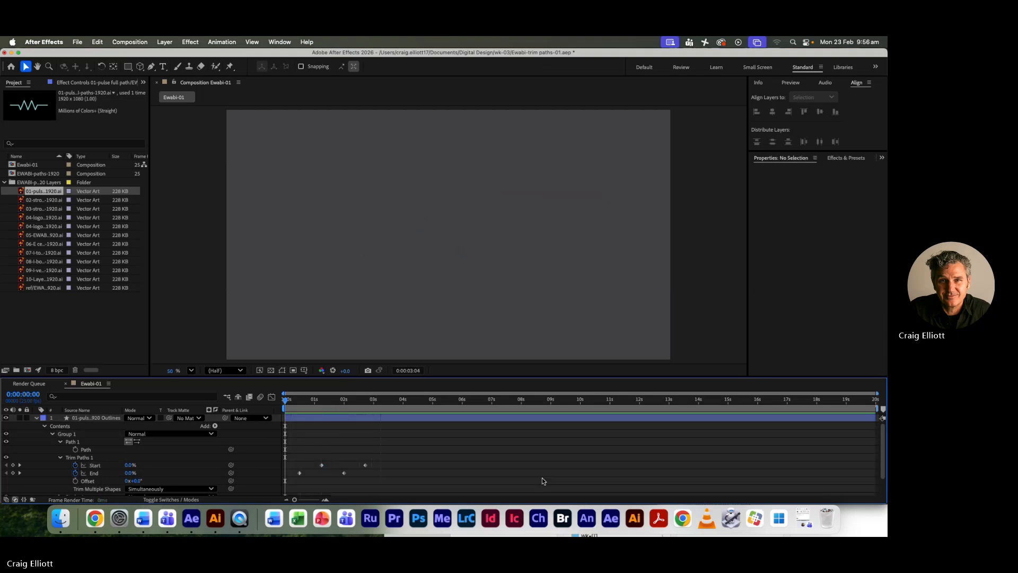
key("space")
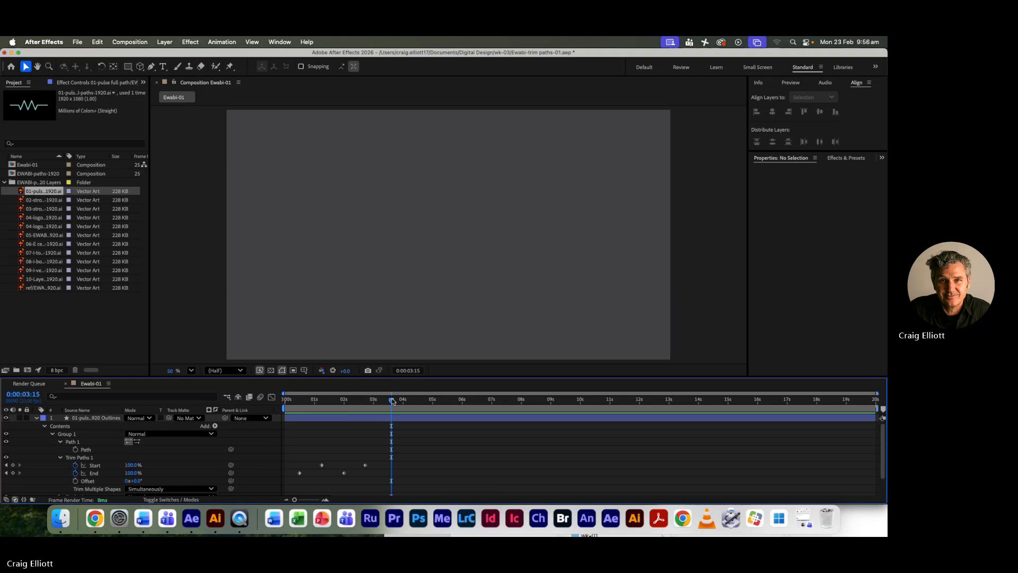
left_click_drag(393, 401, 271, 404)
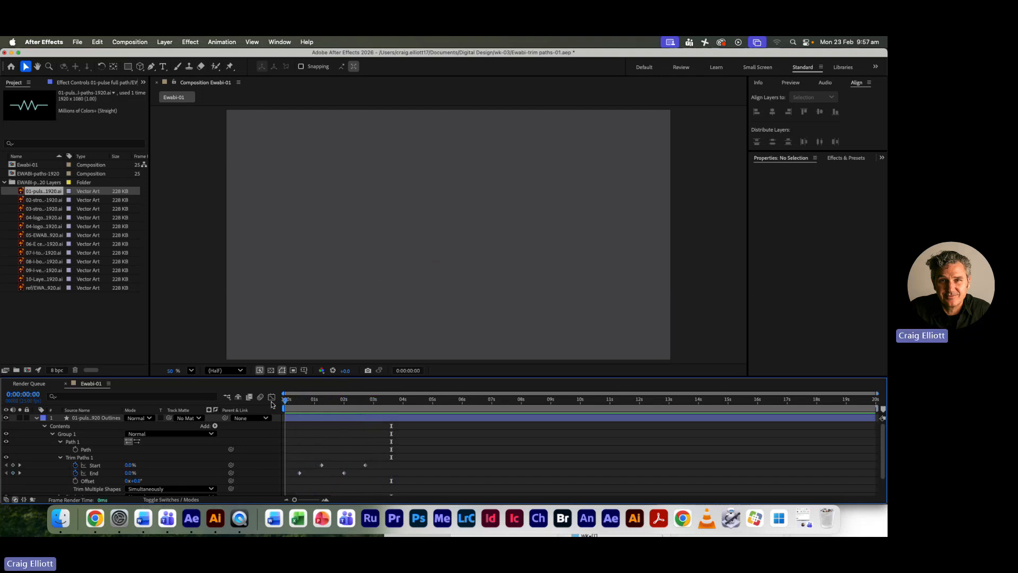
key("space")
key("space")
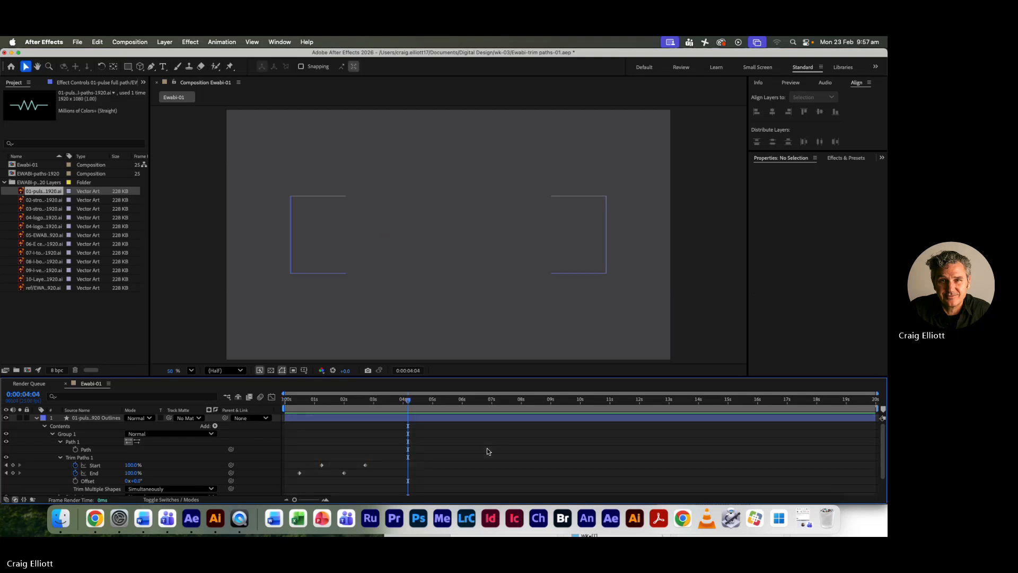
Set the Trim Paths End keyframe at 0:00:00:12 to 0.1%.
left_click_drag(406, 398, 301, 409)
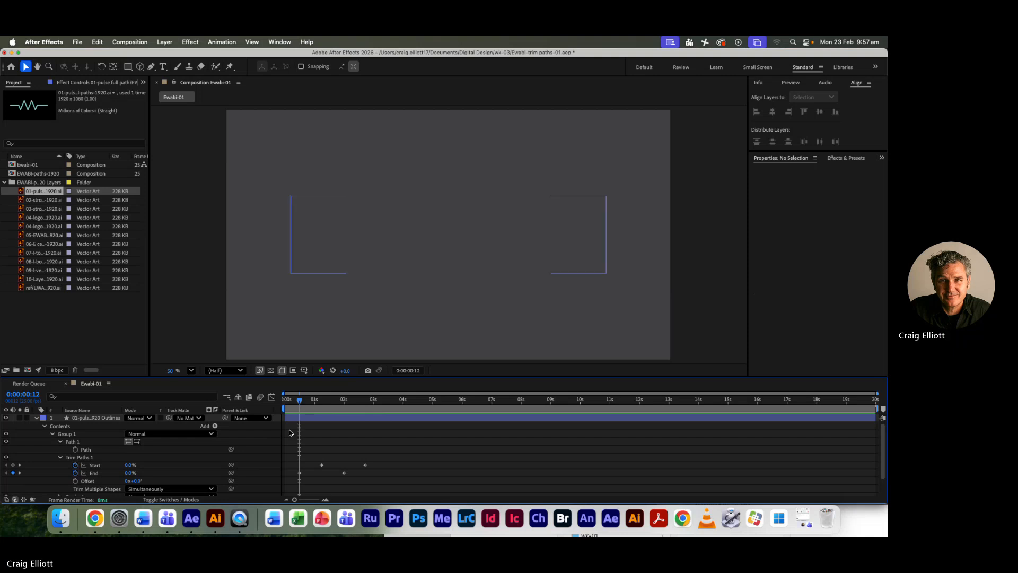
left_click(132, 472)
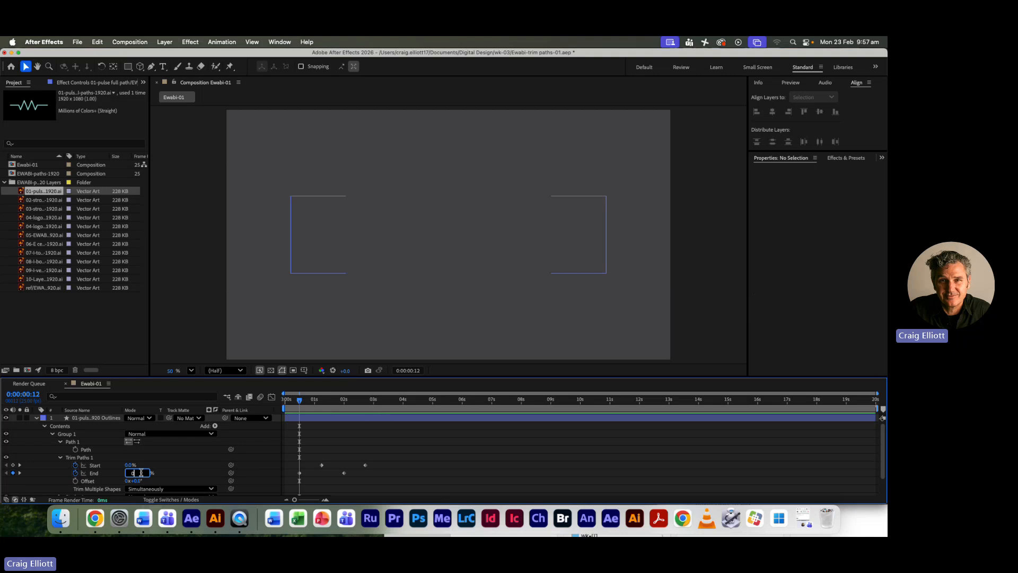
type(".1")
key("Tab")
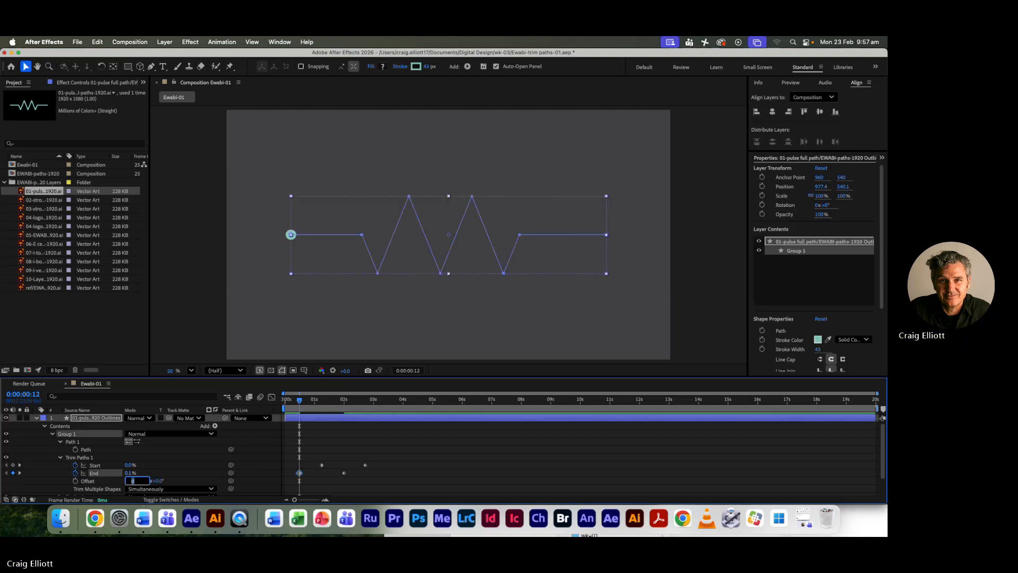
left_click(186, 342)
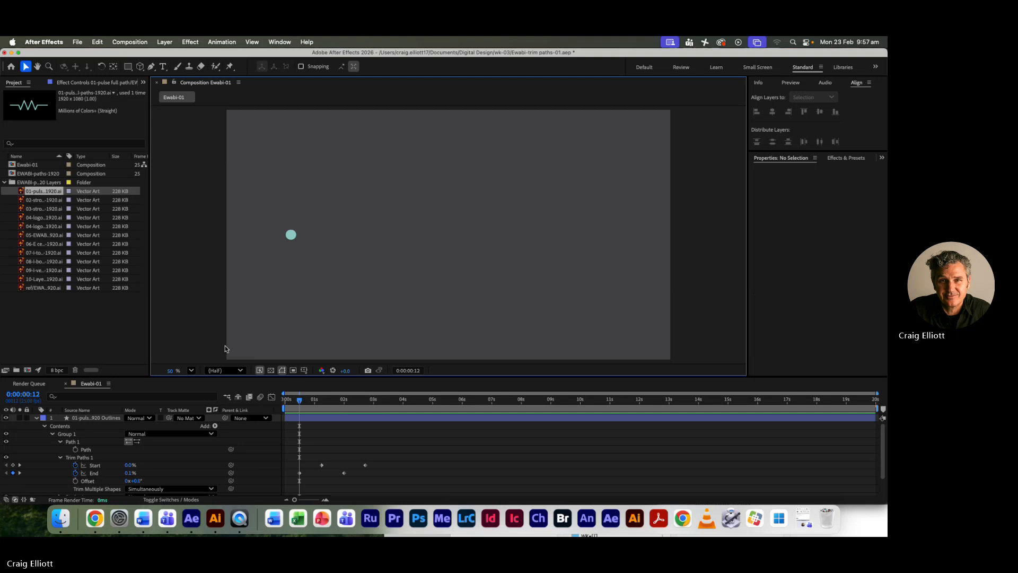
Play the animation from 0:00:00:00 to check how the pulse line begins with the adjusted End keyframe.
left_click(296, 401)
left_click_drag(296, 400, 283, 400)
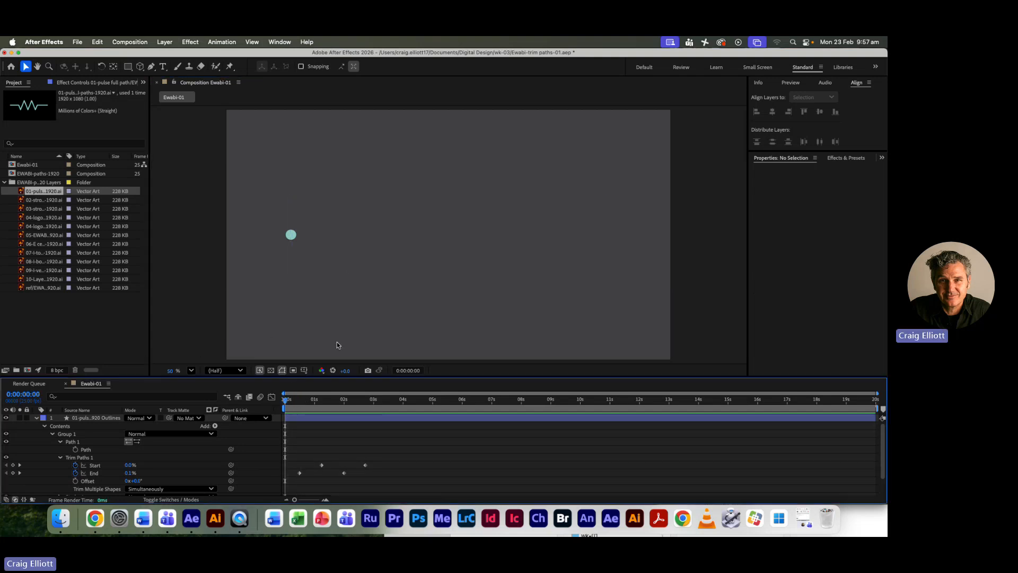
key("space")
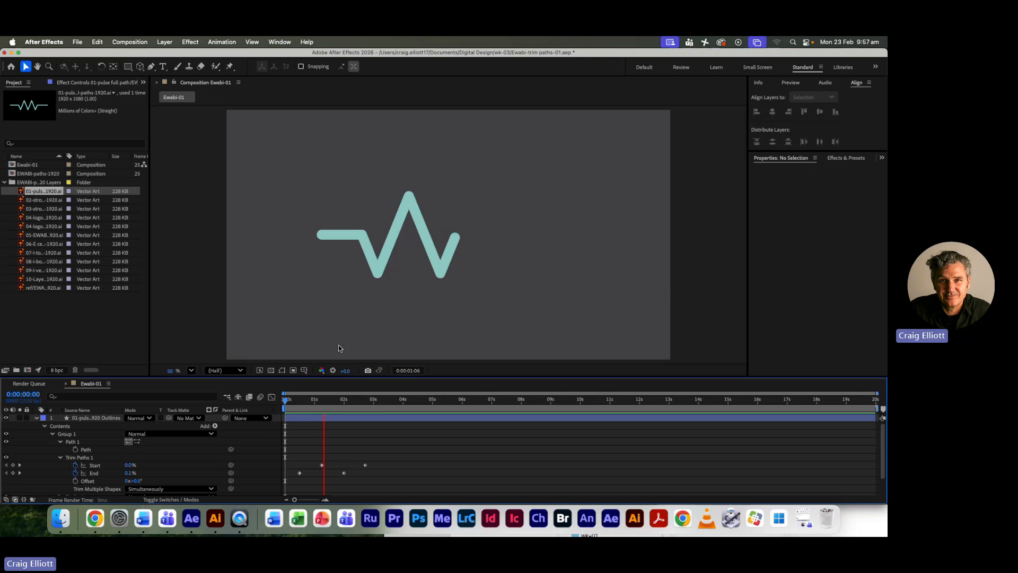
key("space")
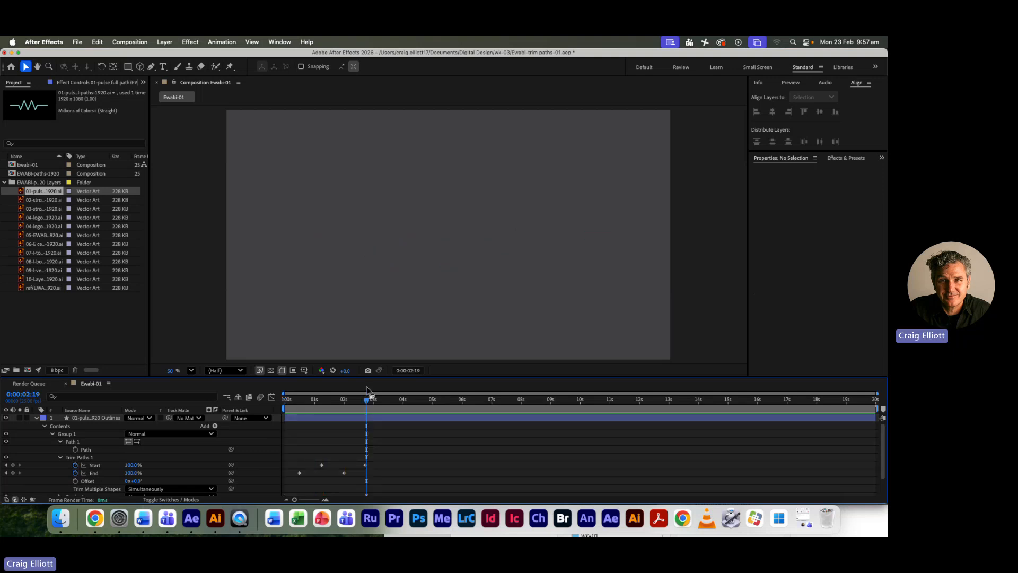
Set the Trim Paths Start keyframe at 0:00:02:18 to 99.9% and preview the pulse animation from the beginning.
mouse_move(366, 401)
left_mouse_down()
mouse_move(345, 400)
mouse_move(365, 400)
left_mouse_up()
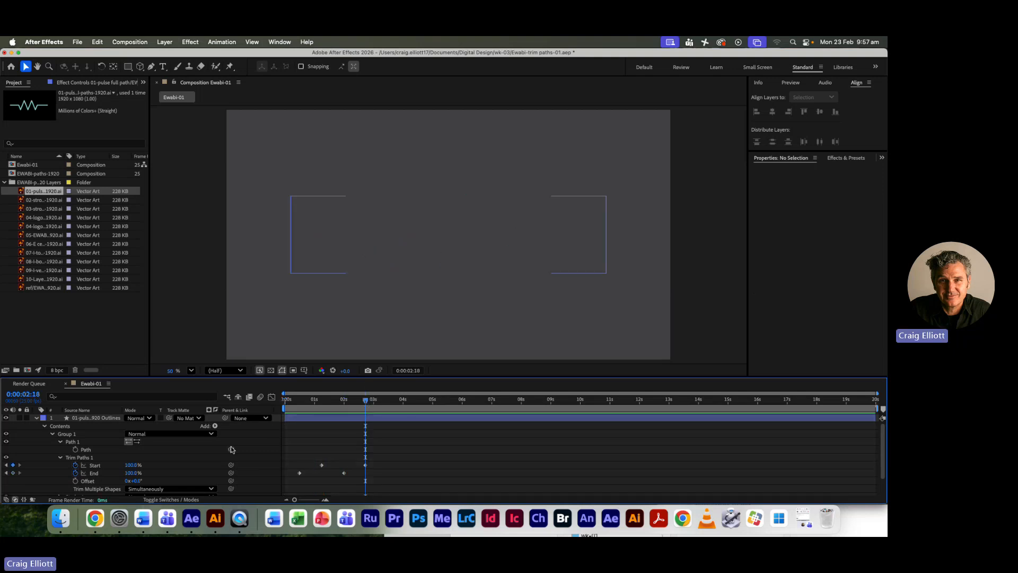
left_click(132, 465)
type("99")
type(".5")
key("Tab")
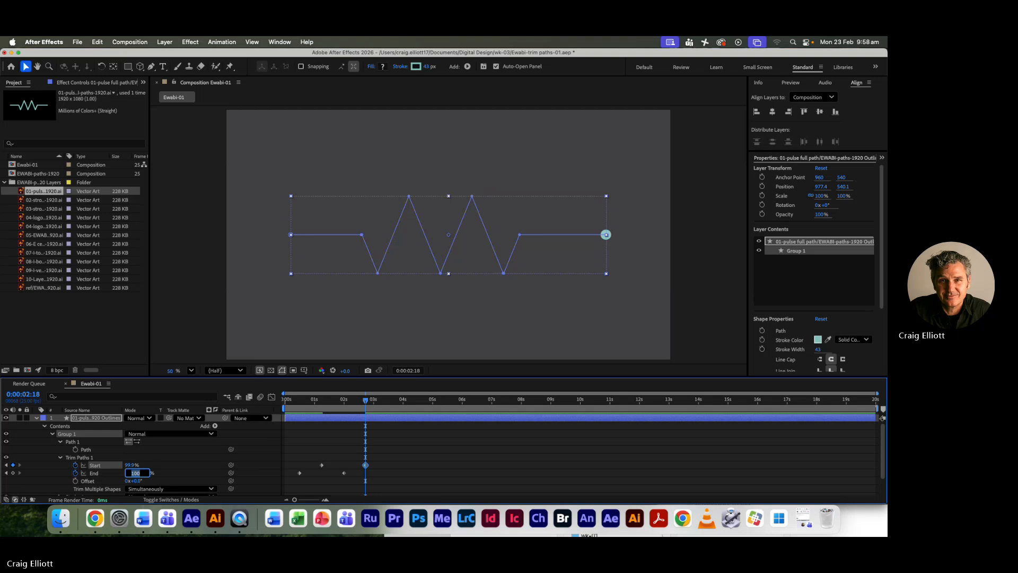
left_click(491, 344)
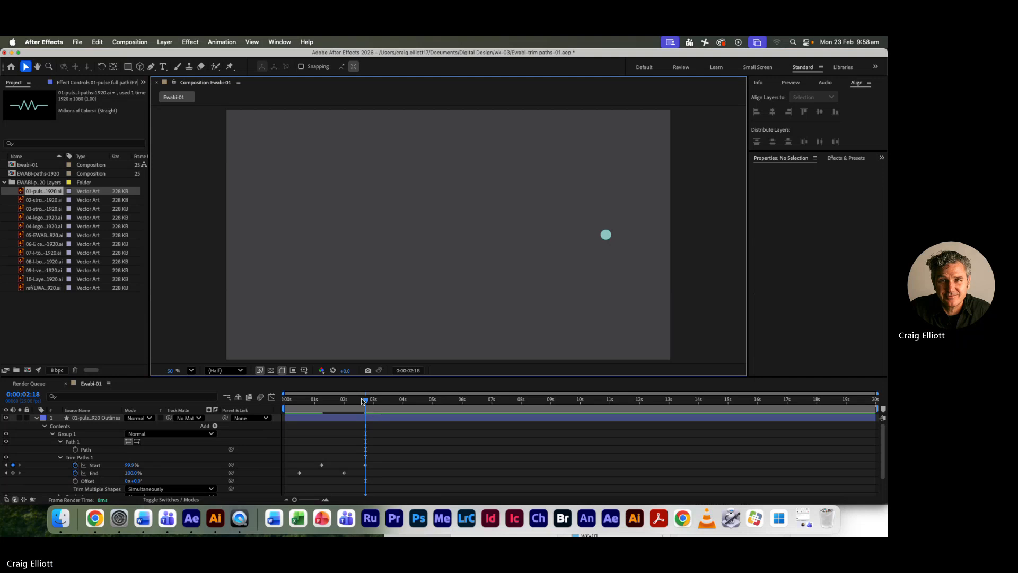
left_click_drag(361, 398, 279, 424)
key("space")
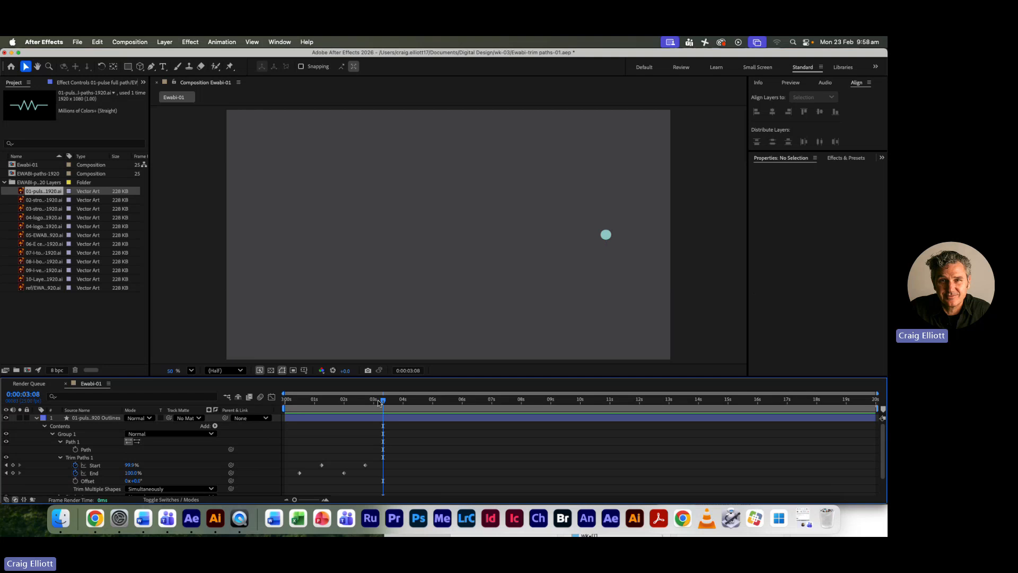
Shift both Trim Paths Start keyframes earlier so that the first one sits at 0:00:00:14.
left_click_drag(383, 401, 300, 403)
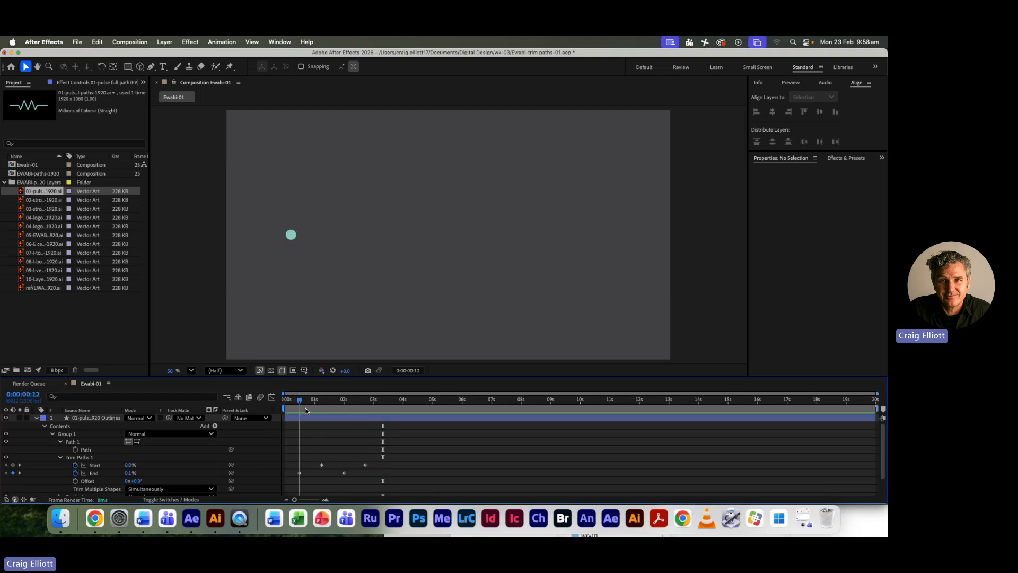
left_click_drag(314, 451, 377, 470)
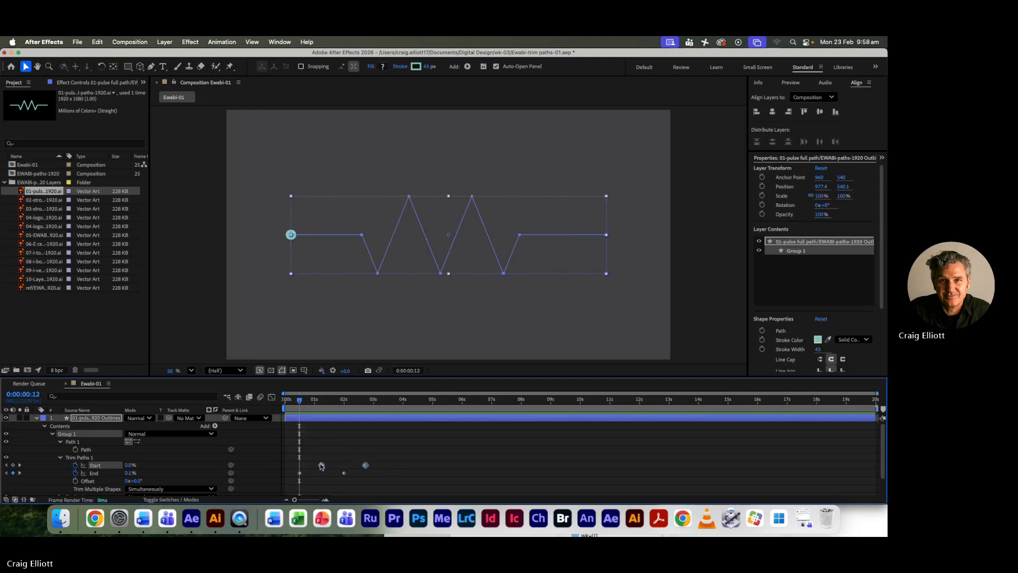
left_click(300, 402)
left_click(301, 402)
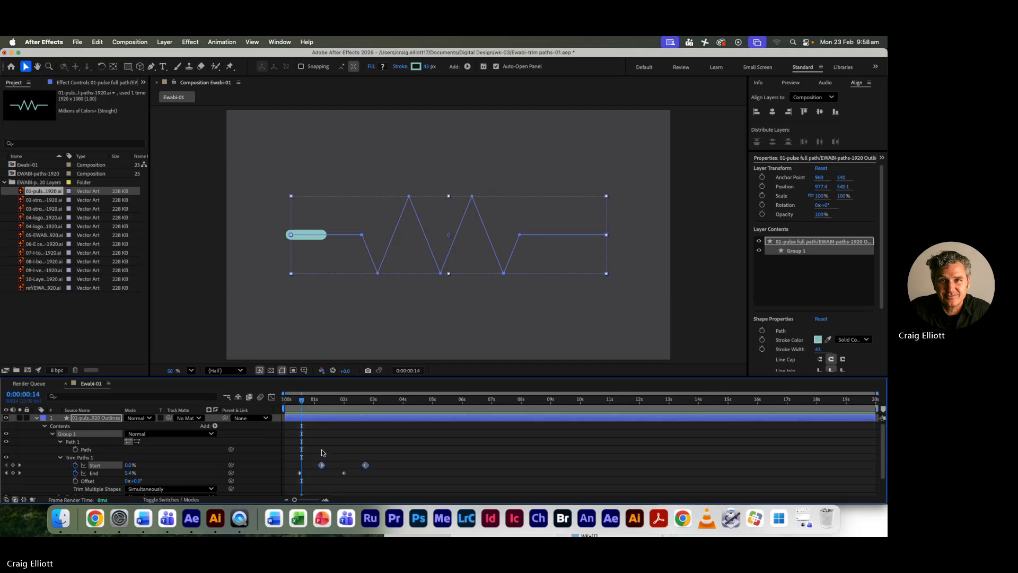
left_click_drag(321, 464, 302, 464)
Deselect the layer and play the animation from 0:00:00:00 to check the shorter Start and End offset.
left_click_drag(303, 402, 285, 402)
left_click(204, 315)
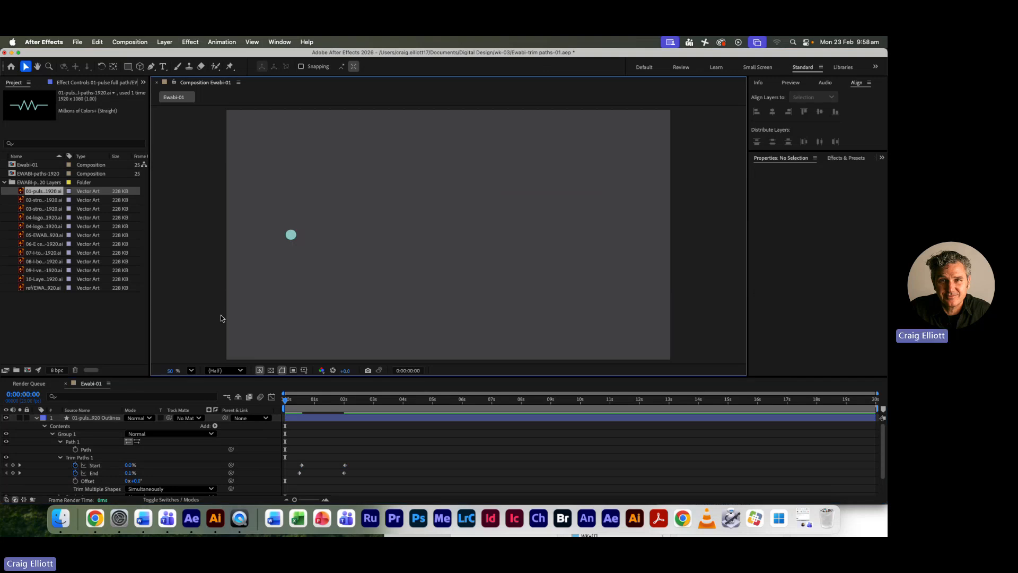
key("space")
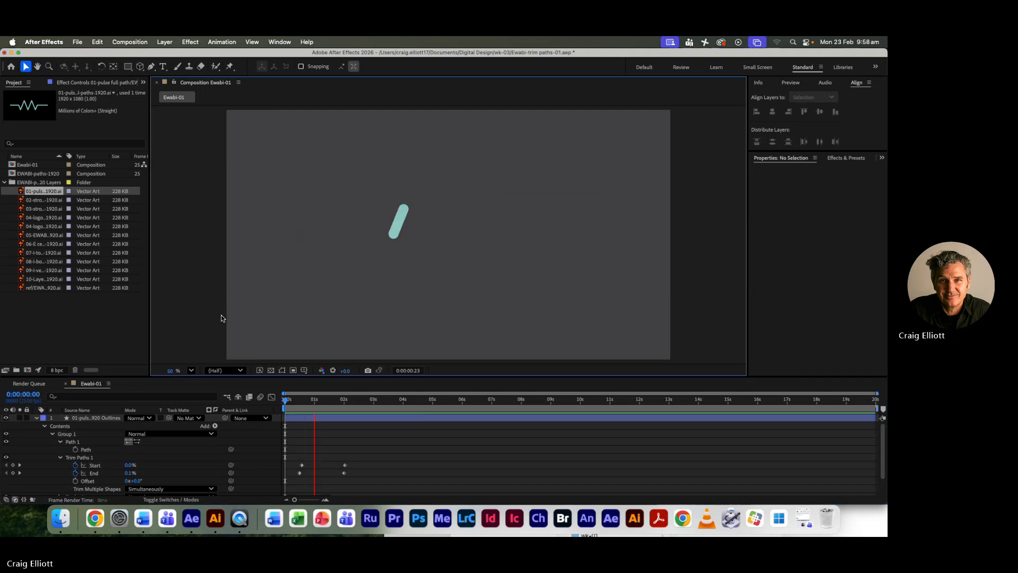
key("space")
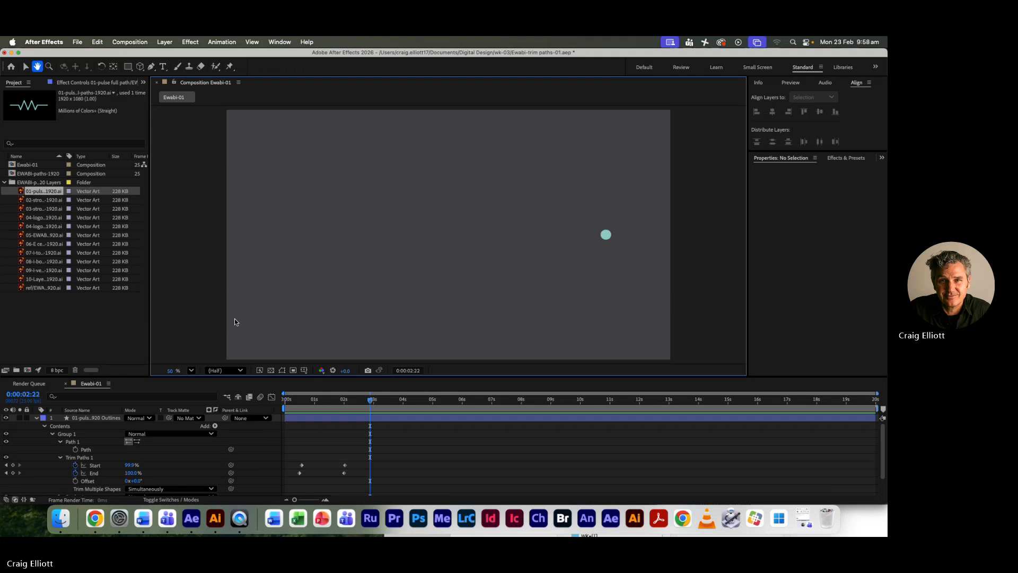
Shift both Start keyframes one frame earlier so the first sits at 0:00:00:13, and preview the animation twice from the beginning.
mouse_move(370, 400)
left_mouse_down()
mouse_move(296, 421)
mouse_move(350, 468)
mouse_move(294, 466)
mouse_move(349, 470)
left_mouse_up()
left_click_drag(299, 465, 300, 465)
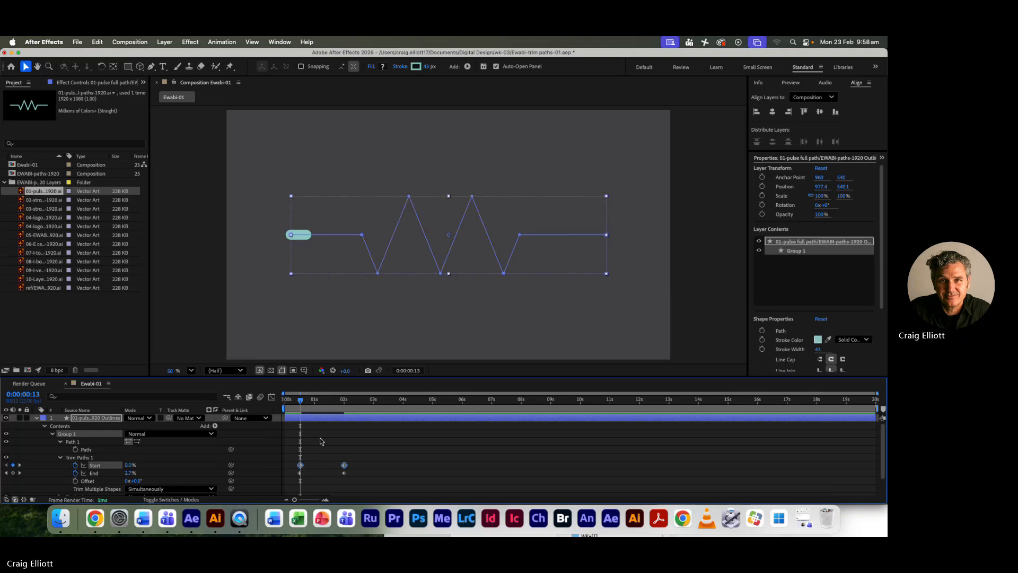
left_click_drag(300, 401, 285, 400)
key("space")
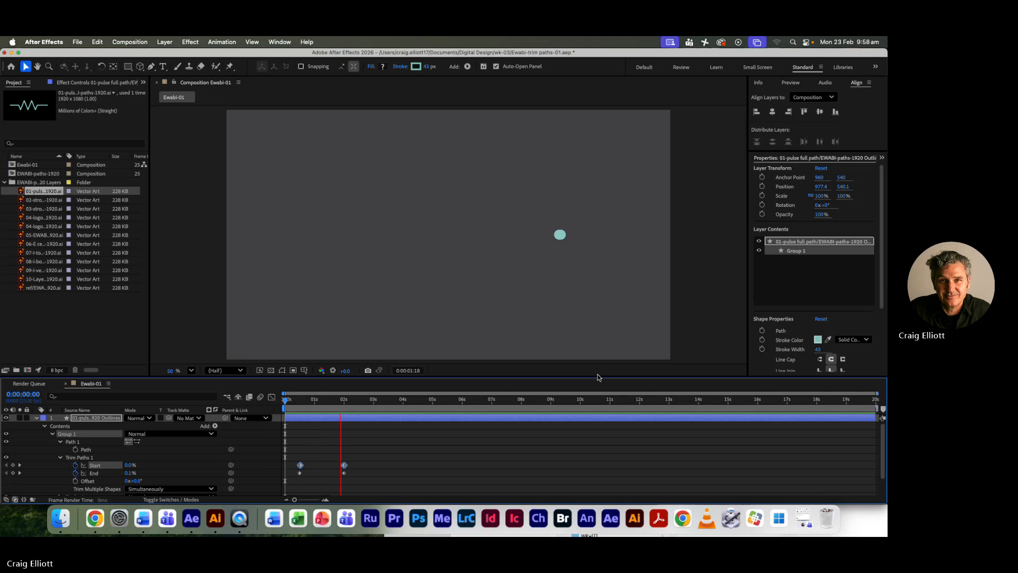
key("space")
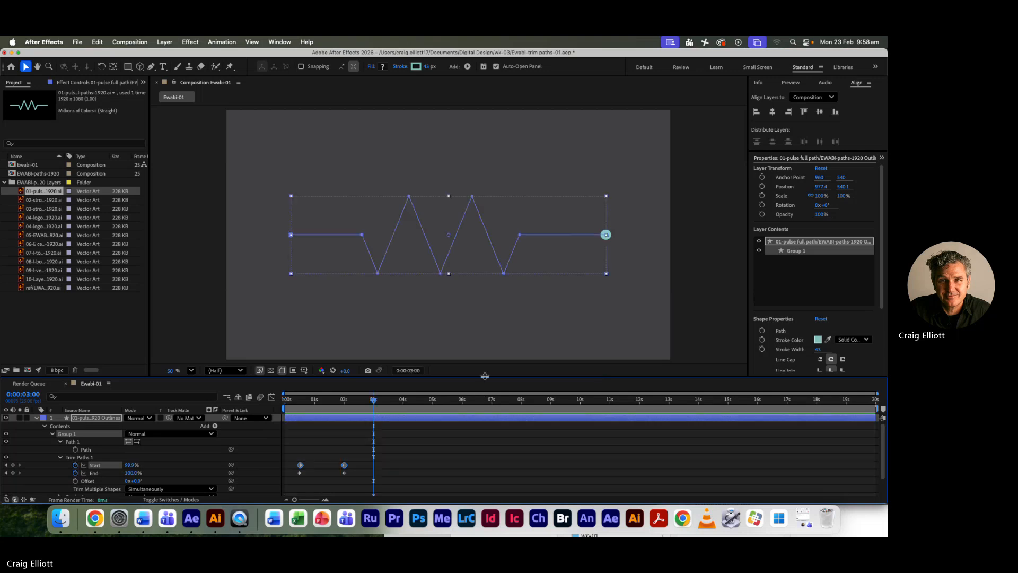
left_click_drag(373, 402, 272, 412)
key("space")
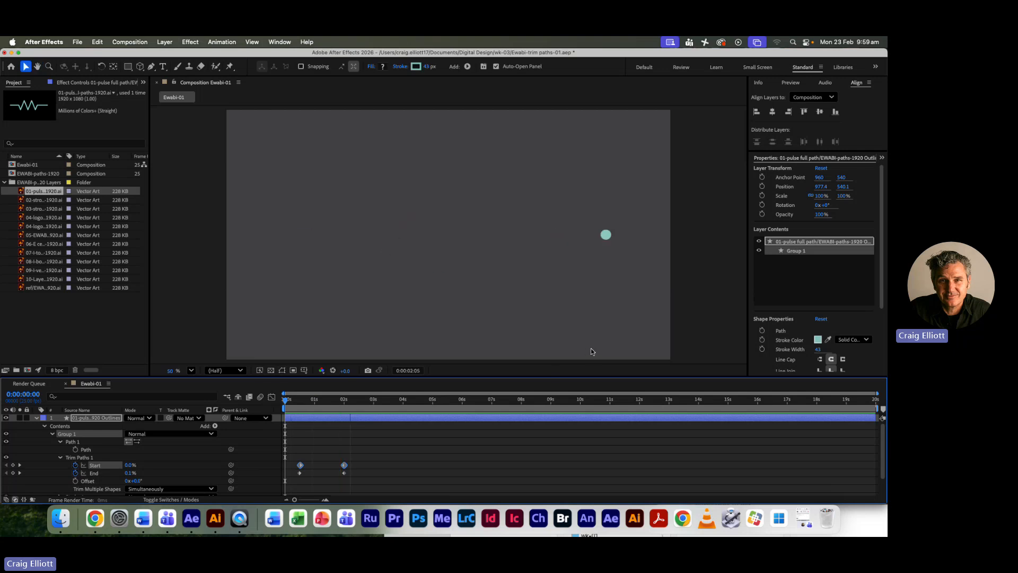
key("space")
Apply Easy Ease to all four Trim Paths Start and End keyframes.
left_click_drag(359, 402, 314, 402)
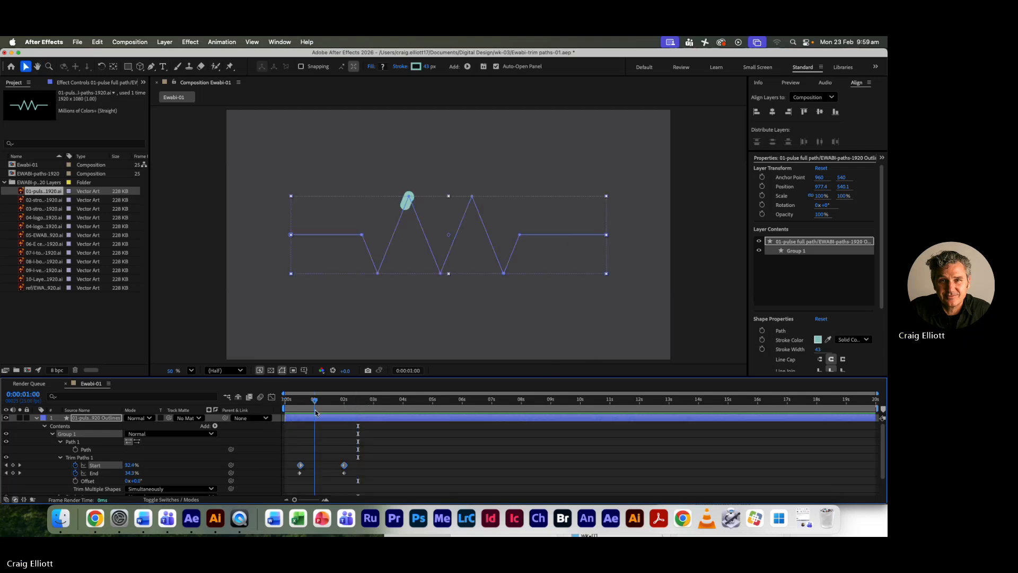
left_click_drag(288, 451, 350, 477)
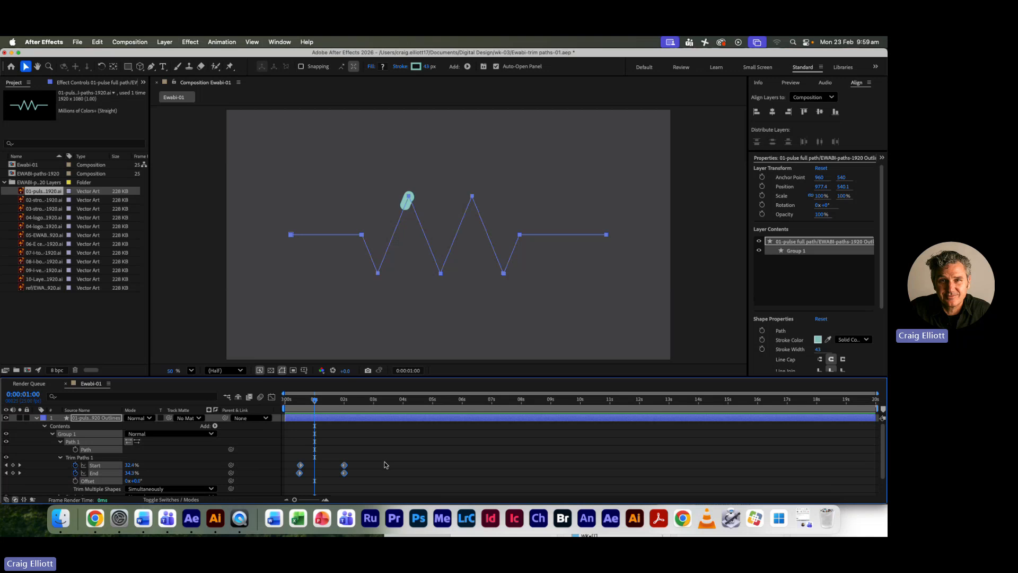
right_click(299, 476)
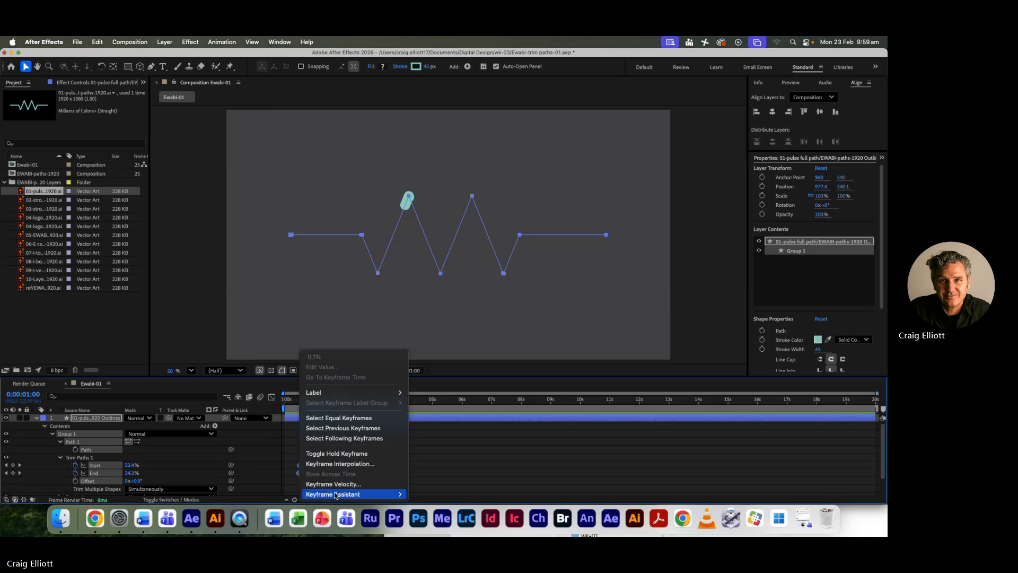
mouse_move(382, 494)
left_click(469, 394)
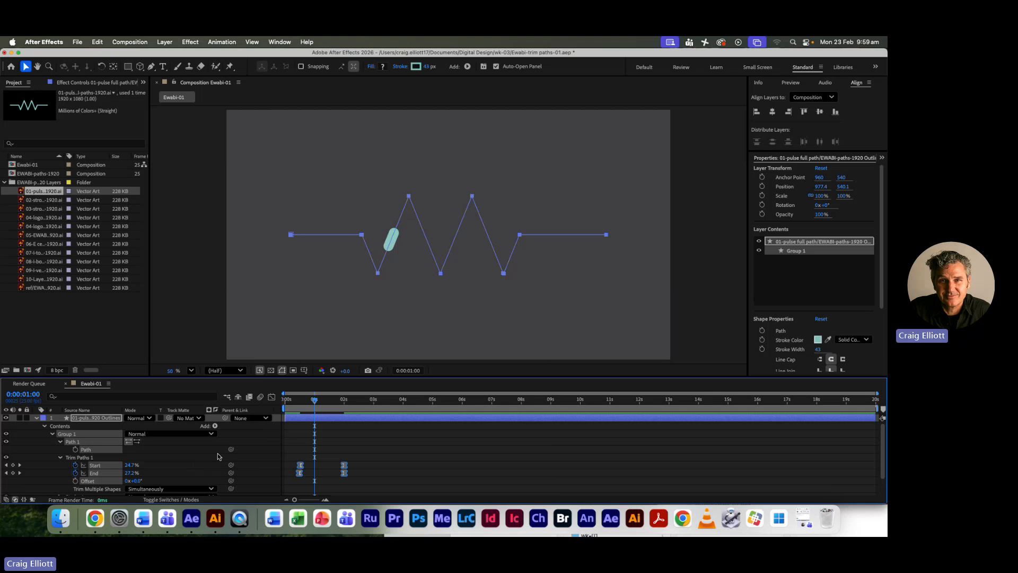
Show the layer switches in place of the transfer modes, and enable motion blur for the pulse layer and the composition.
left_click(6, 500)
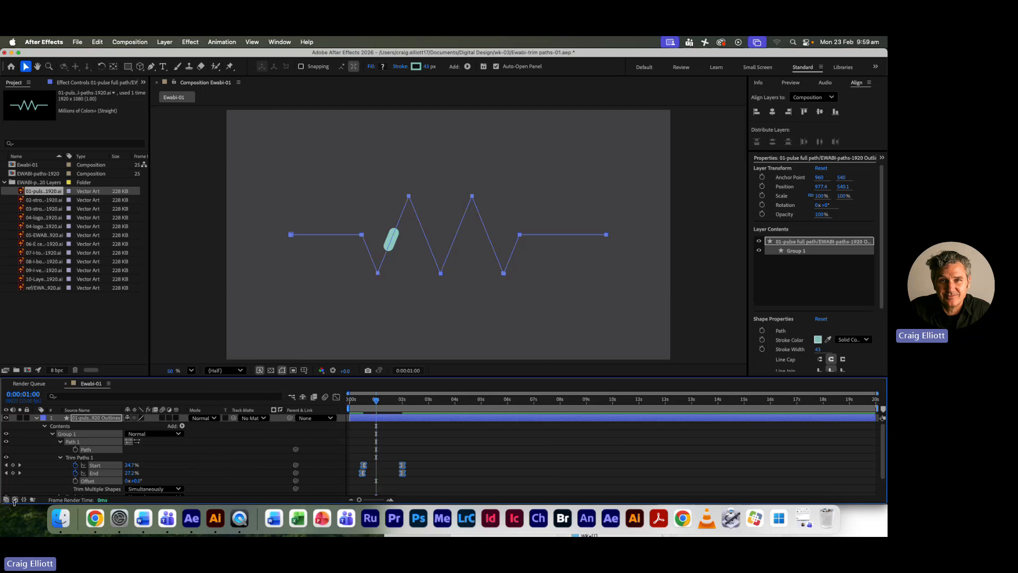
left_click(15, 500)
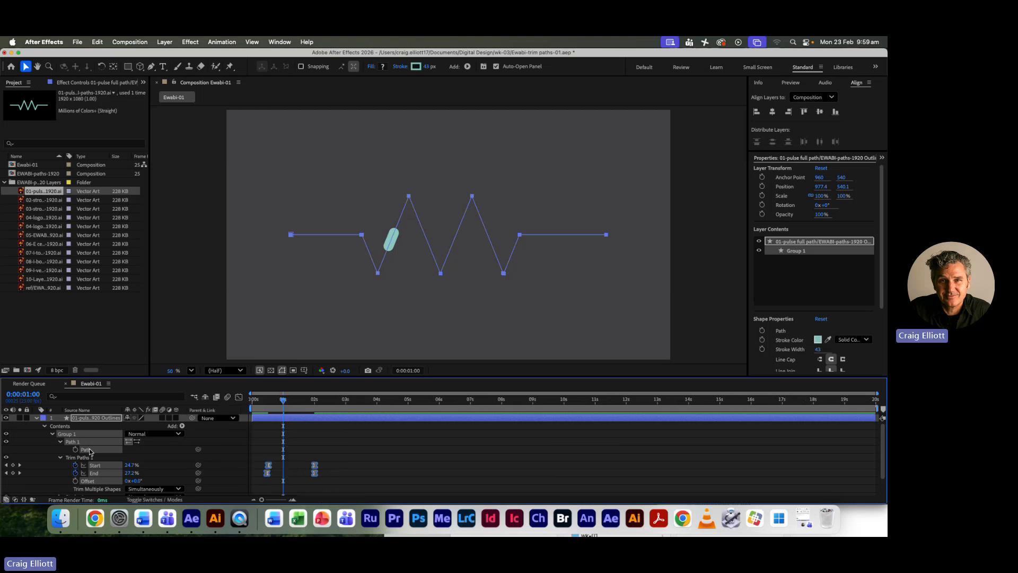
left_click(165, 418)
left_click(228, 397)
Deselect the layer and play the eased, motion-blurred pulse animation twice from 0:00:00:00.
left_click_drag(283, 400, 211, 395)
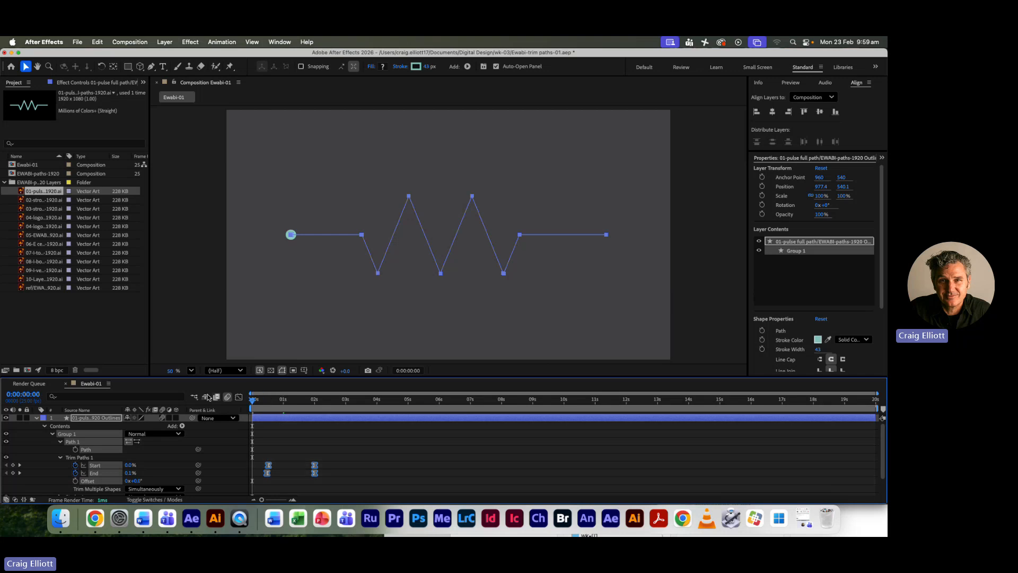
left_click(174, 327)
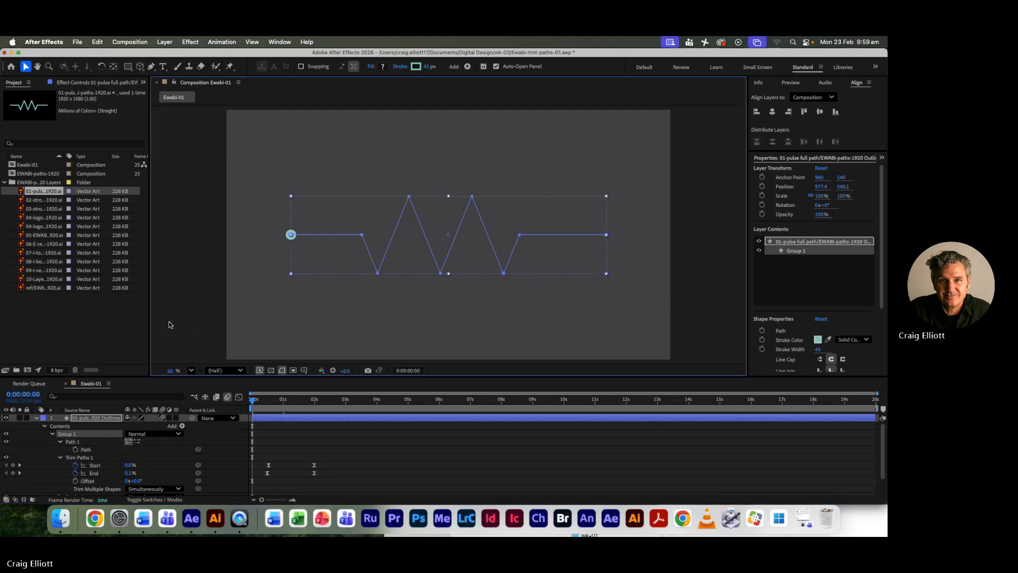
left_click(171, 324)
key("space")
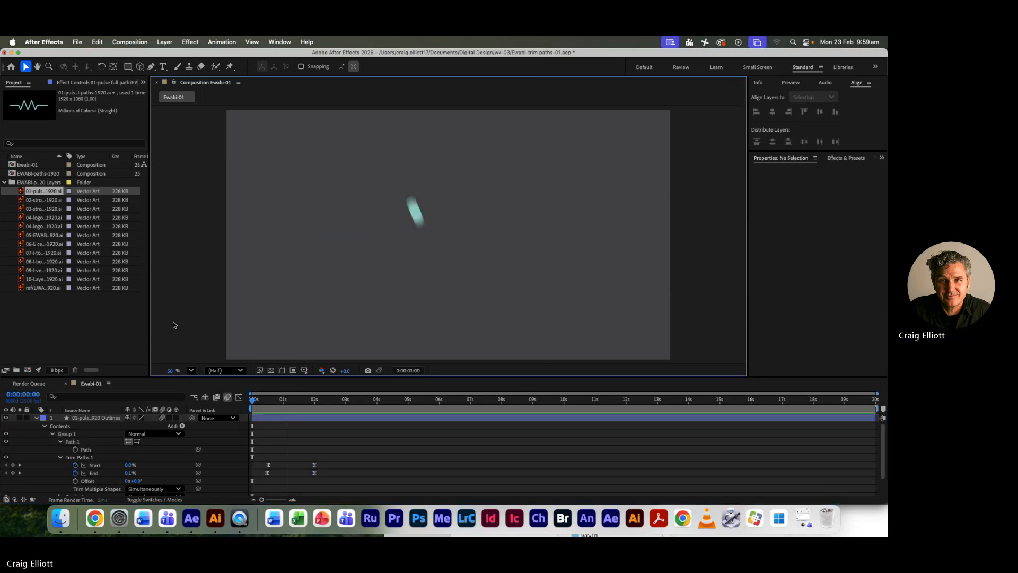
key("space")
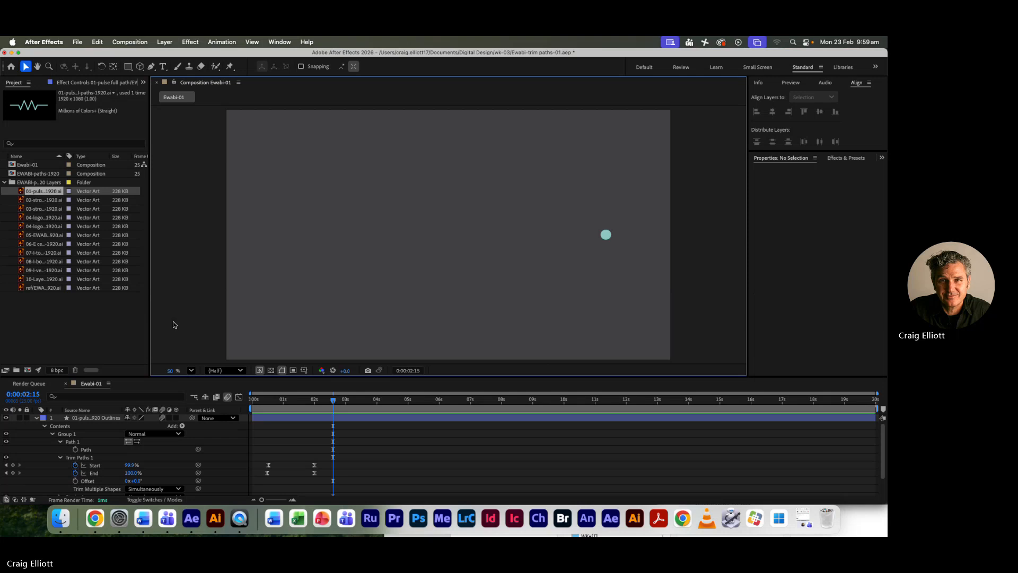
left_click_drag(334, 401, 228, 414)
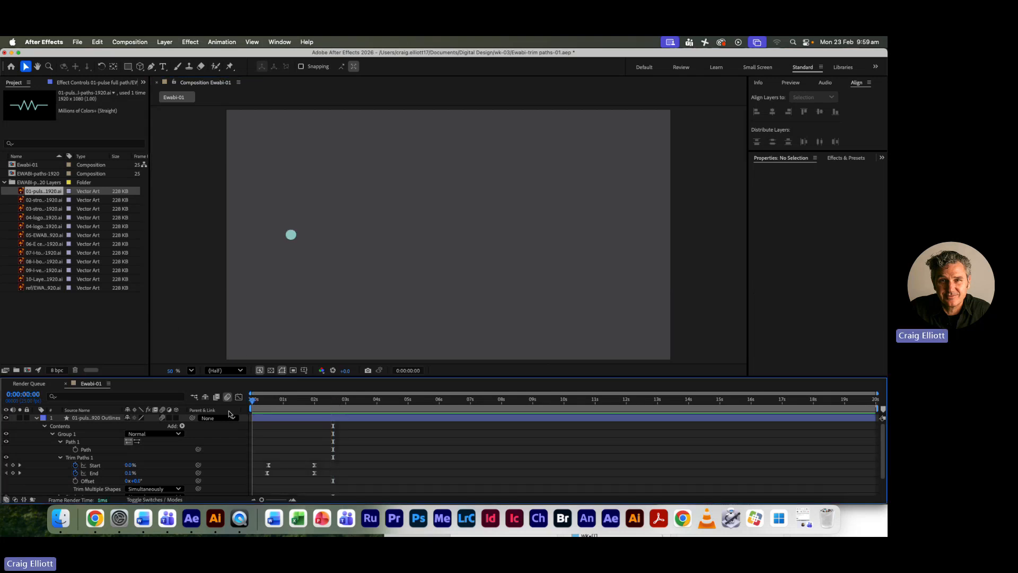
key("space")
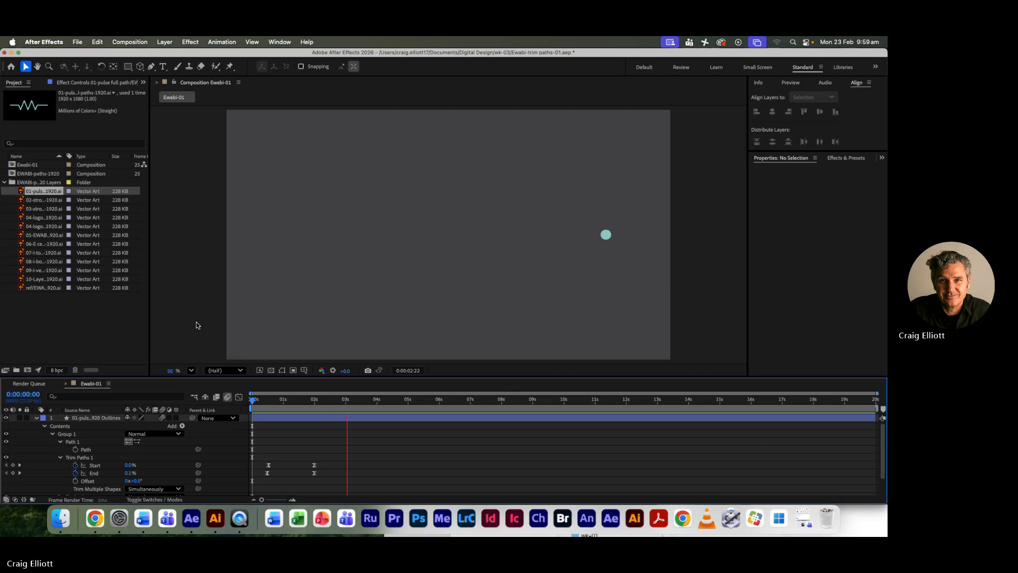
key("space")
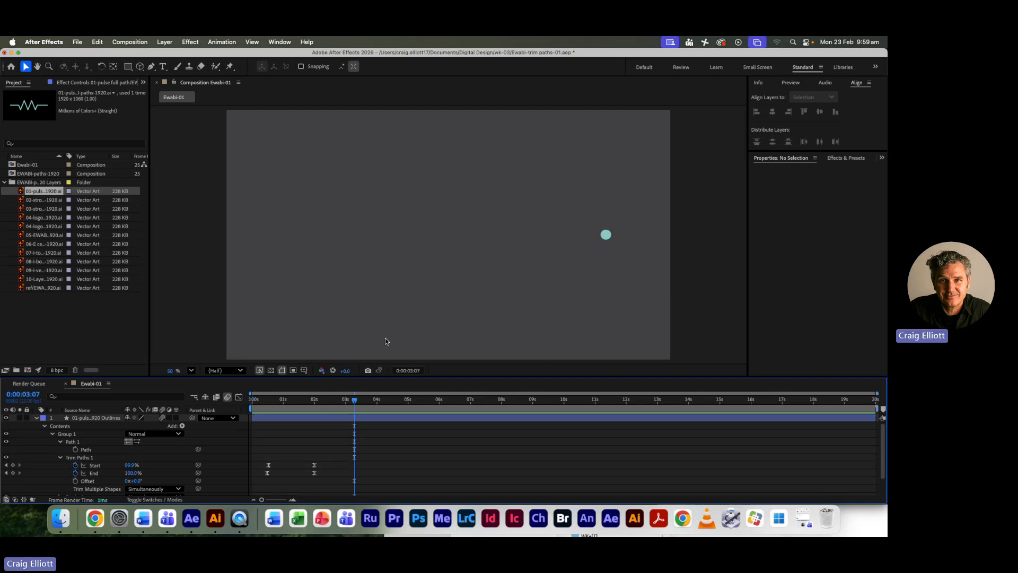
Return the playhead to 0:00:00:13, collapse the pulse outlines layer's properties and hide the layer.
left_click_drag(354, 402, 268, 409)
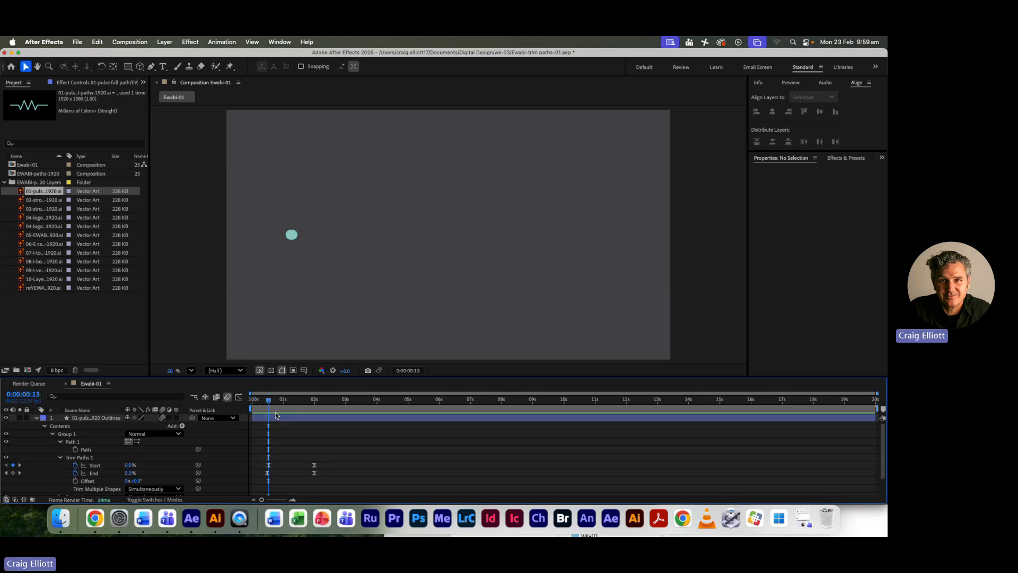
left_click(53, 419)
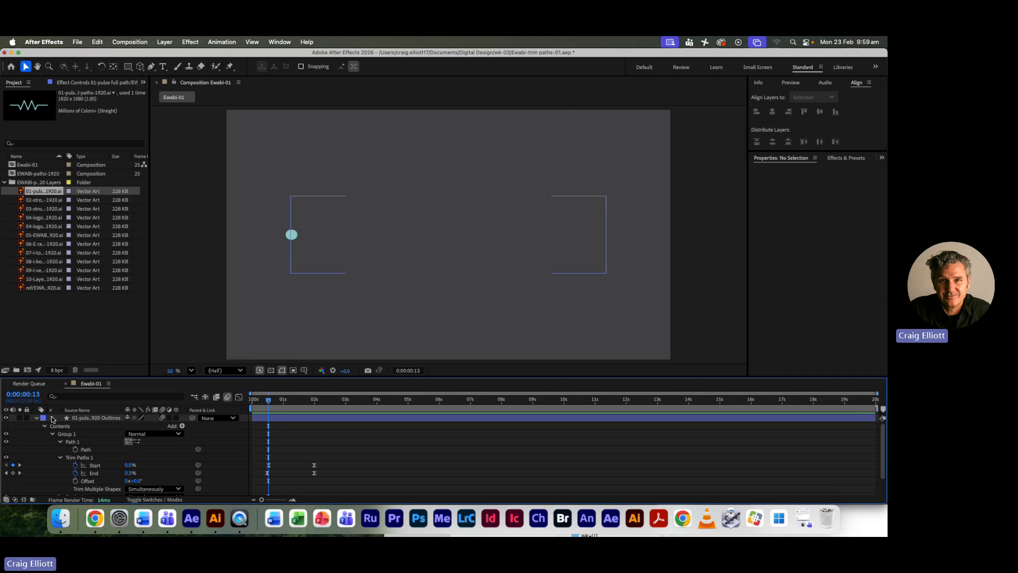
left_click(36, 418)
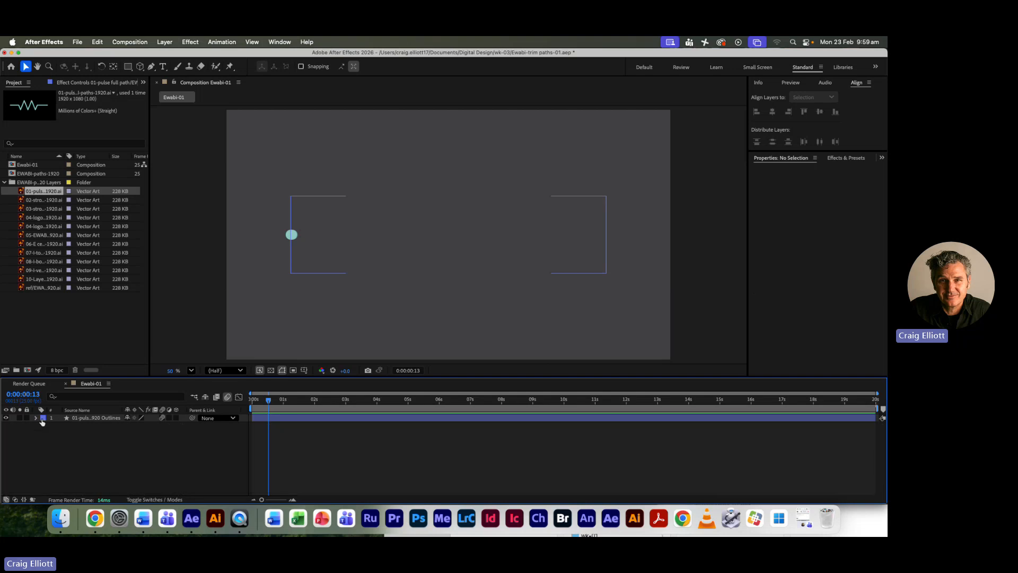
left_click(7, 418)
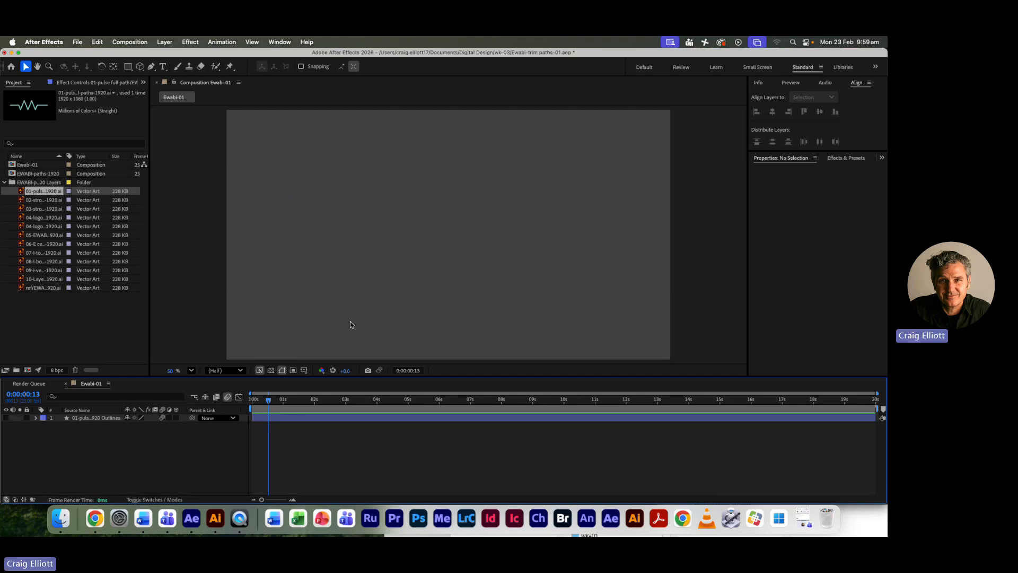
Draw a circle about 482 px wide near the middle of the composition with the Ellipse Tool.
left_click(128, 66)
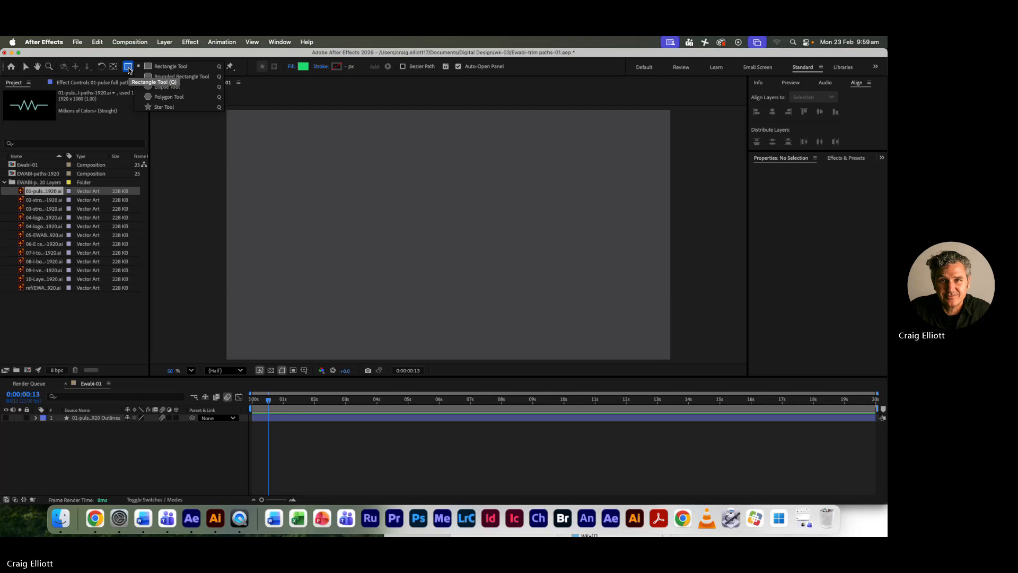
left_click(168, 86)
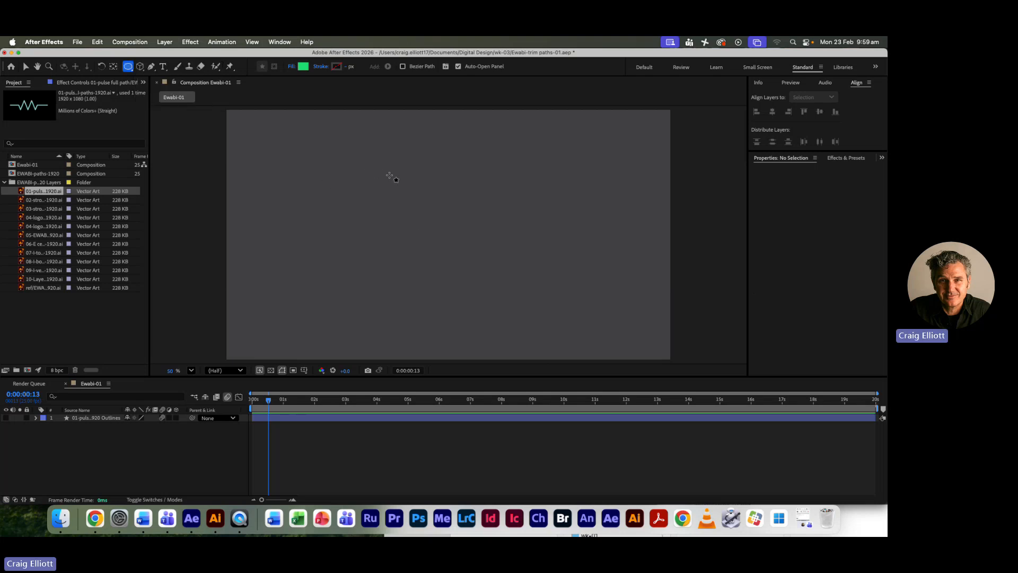
left_click_drag(374, 182, 486, 293)
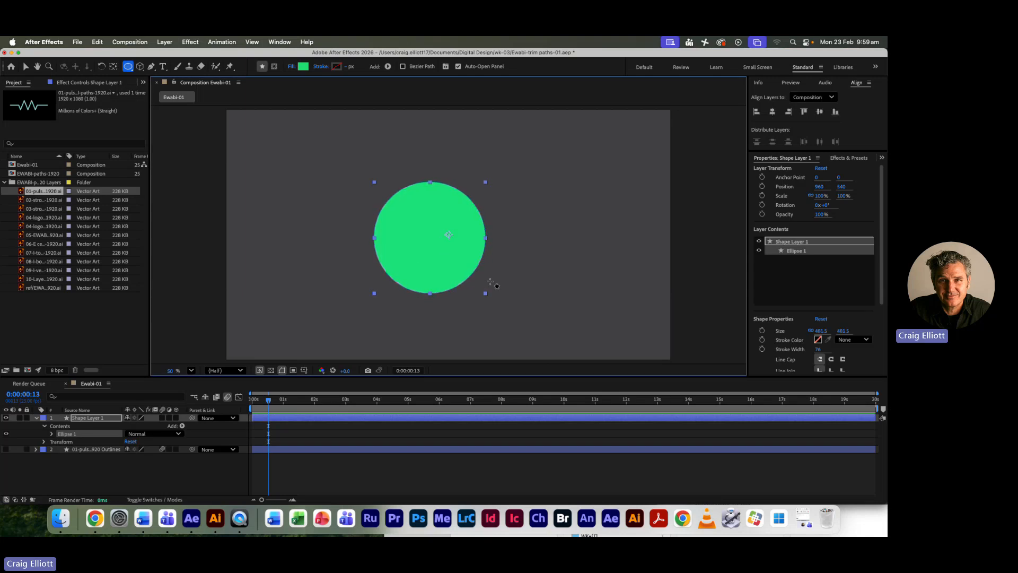
Center the circle vertically and horizontally in the composition, and center its anchor point in the layer content.
left_click(820, 111)
left_click(773, 111)
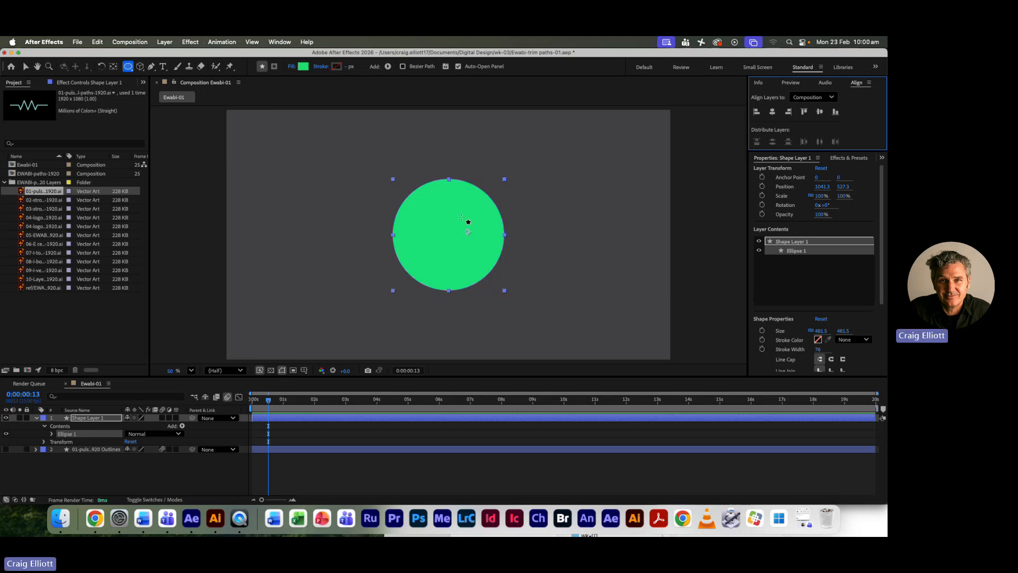
left_click(164, 42)
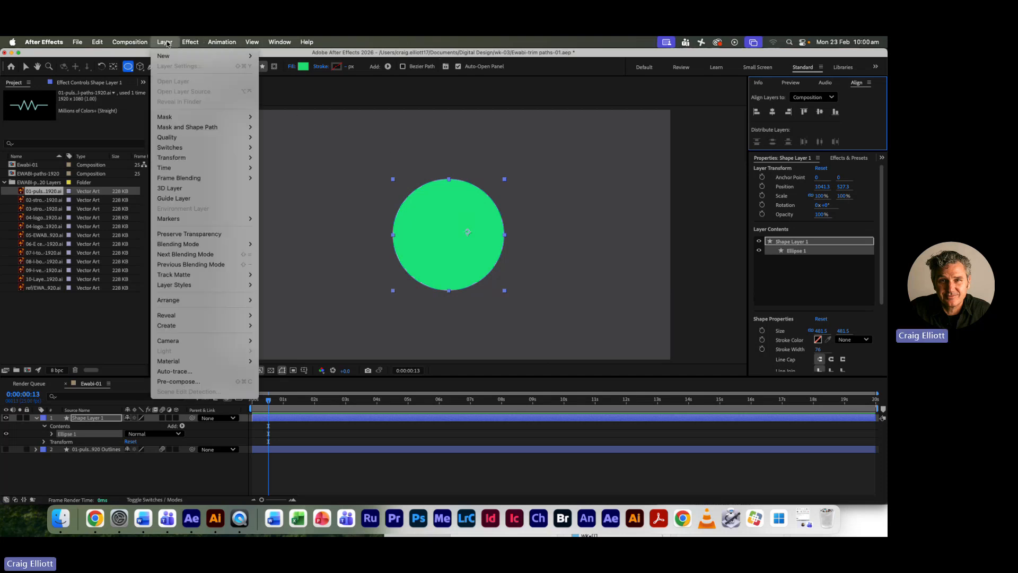
mouse_move(170, 158)
left_click(319, 260)
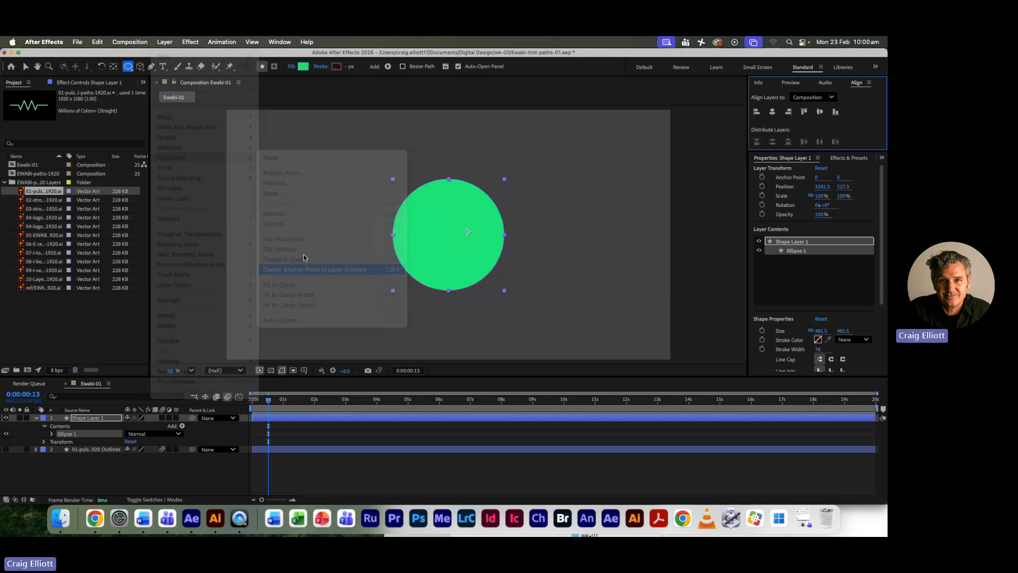
Set the circle's fill to None.
left_click(292, 67)
left_click(395, 254)
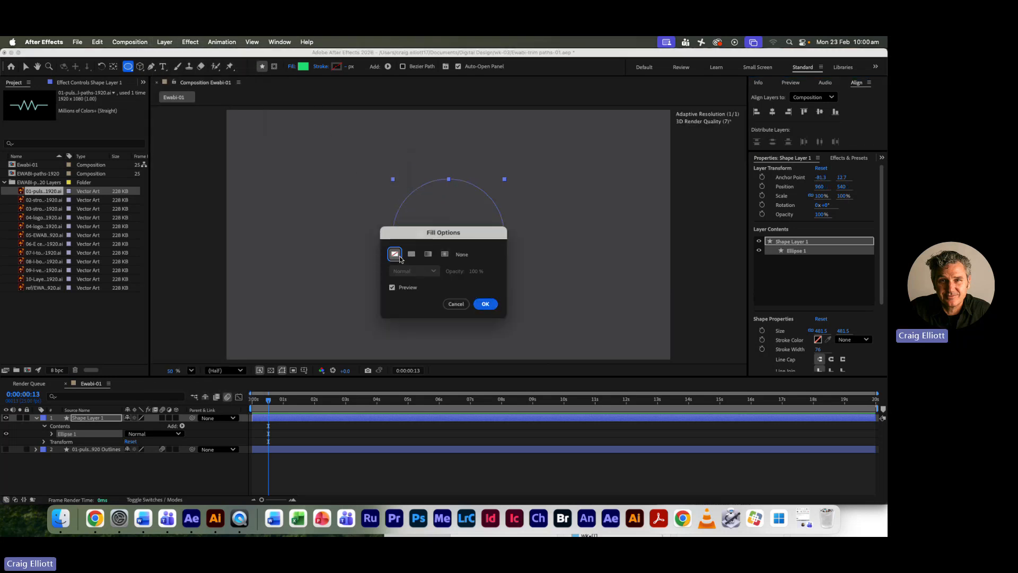
left_click(486, 303)
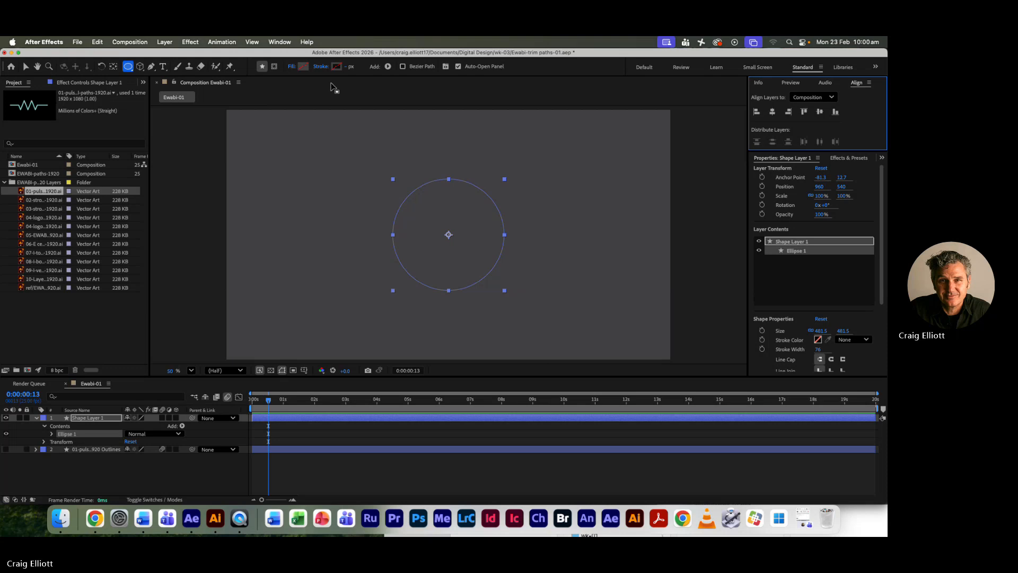
Give the circle a solid-color magenta stroke and set the stroke width to 55 px.
left_click(321, 67)
left_click(412, 254)
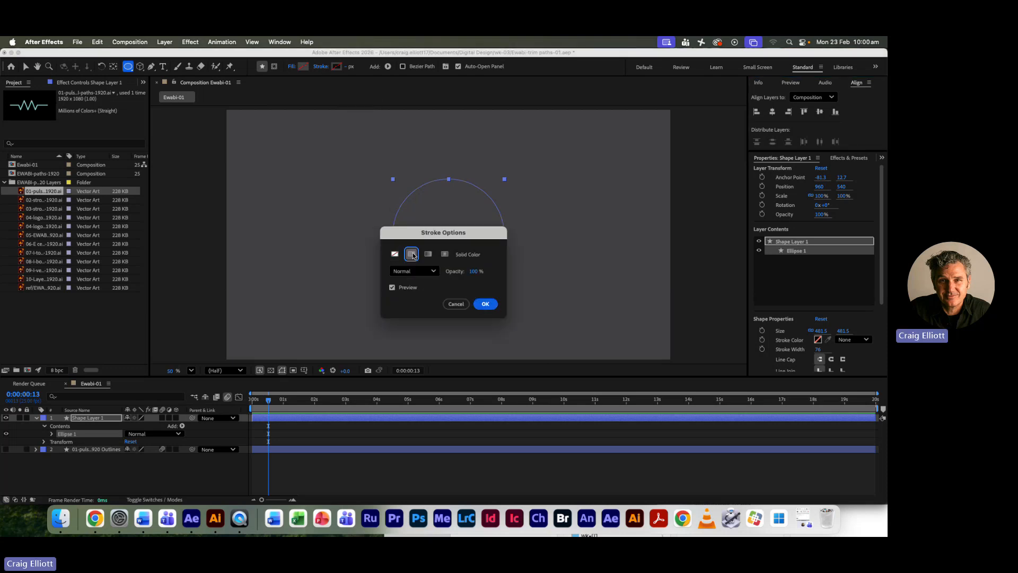
left_click(485, 303)
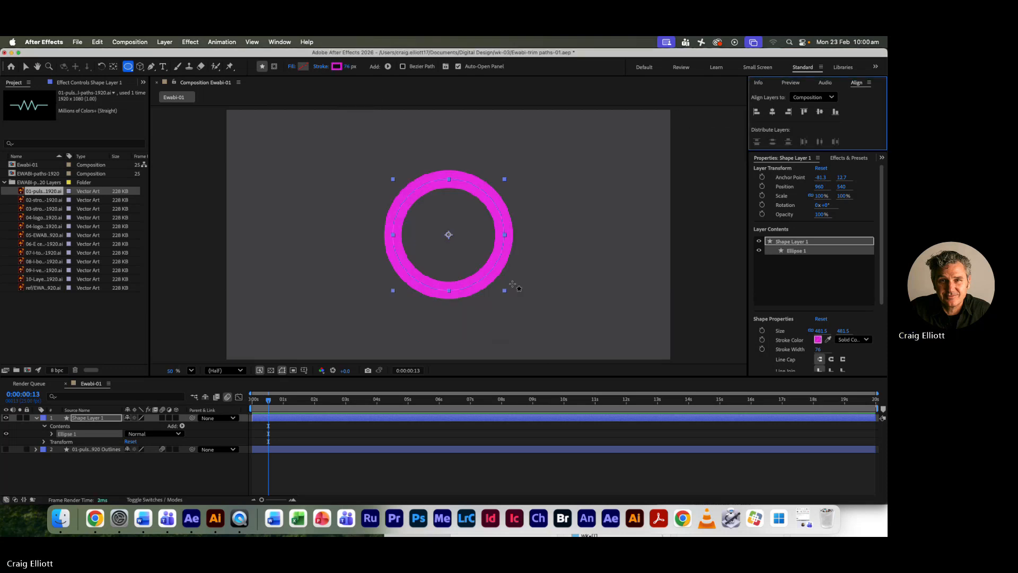
left_click_drag(348, 66, 336, 66)
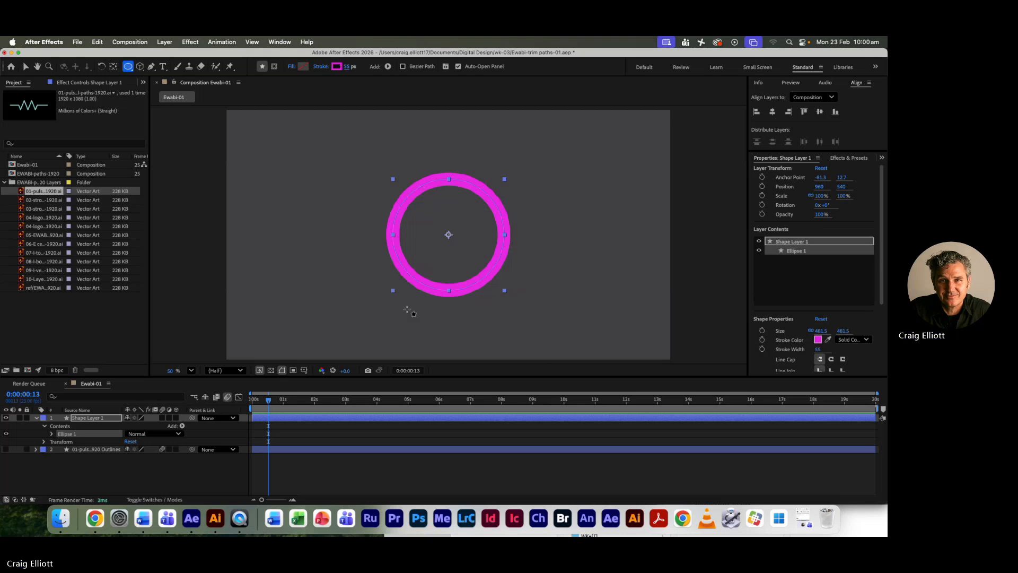
Set the Line Cap of the ellipse's Stroke 1 to Round Cap.
left_click(52, 434)
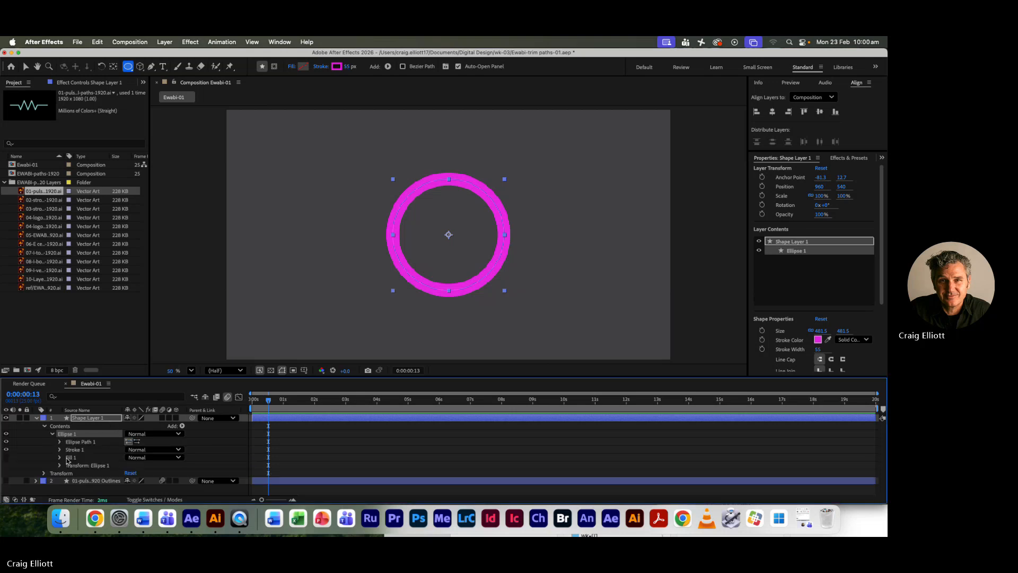
left_click(60, 449)
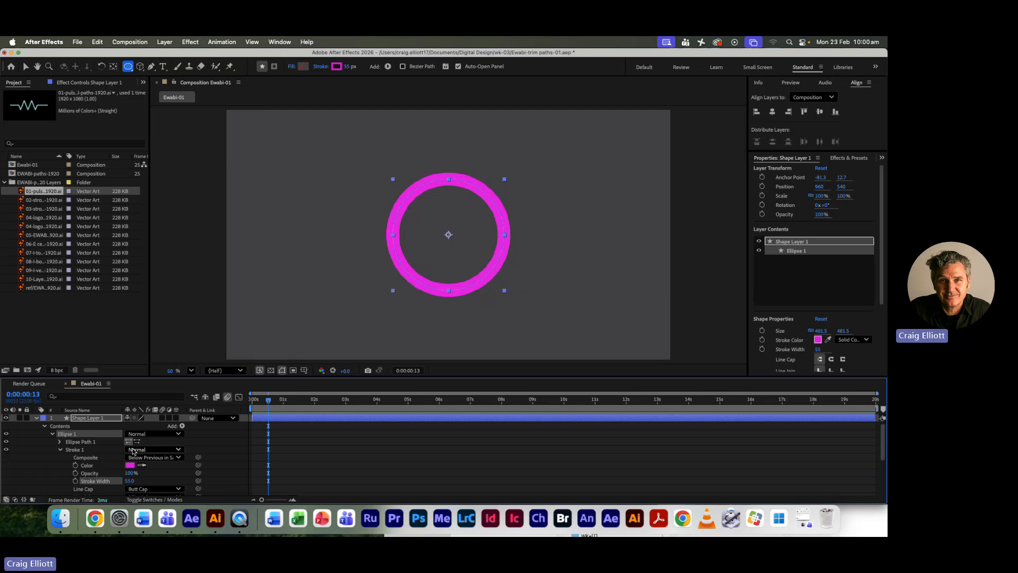
scroll(132, 451, "down", 1)
scroll(133, 450, "down", 2)
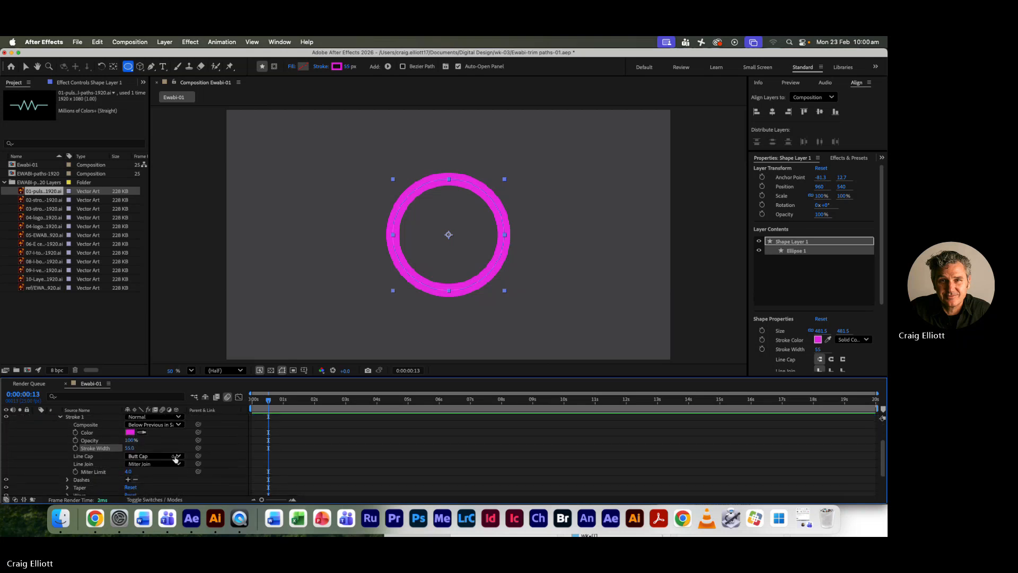
left_click(179, 457)
left_click(166, 476)
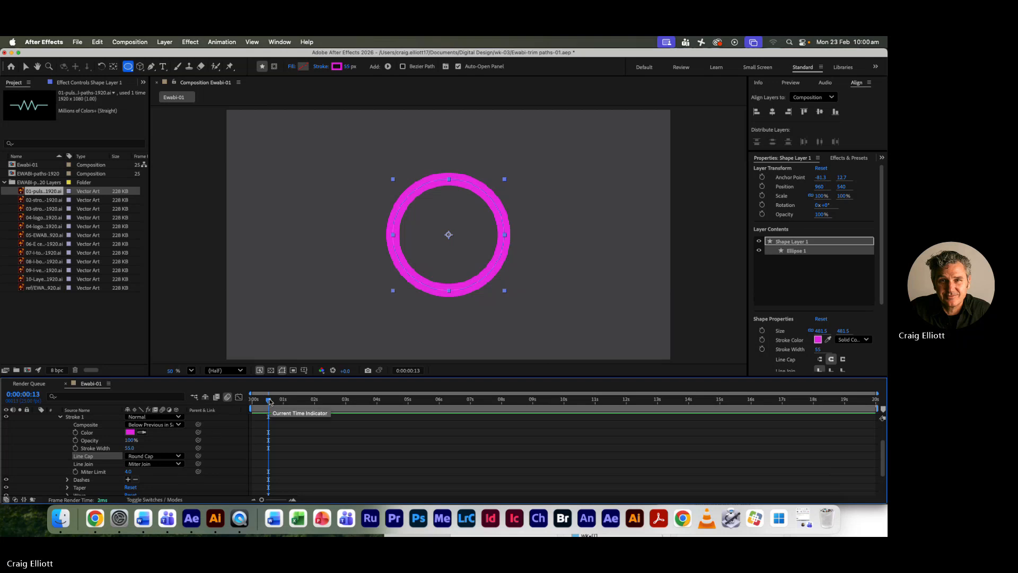
Move the playhead to 0:00:02:00, collapse the stroke properties and add Trim Paths to the ellipse.
left_click_drag(269, 401, 315, 399)
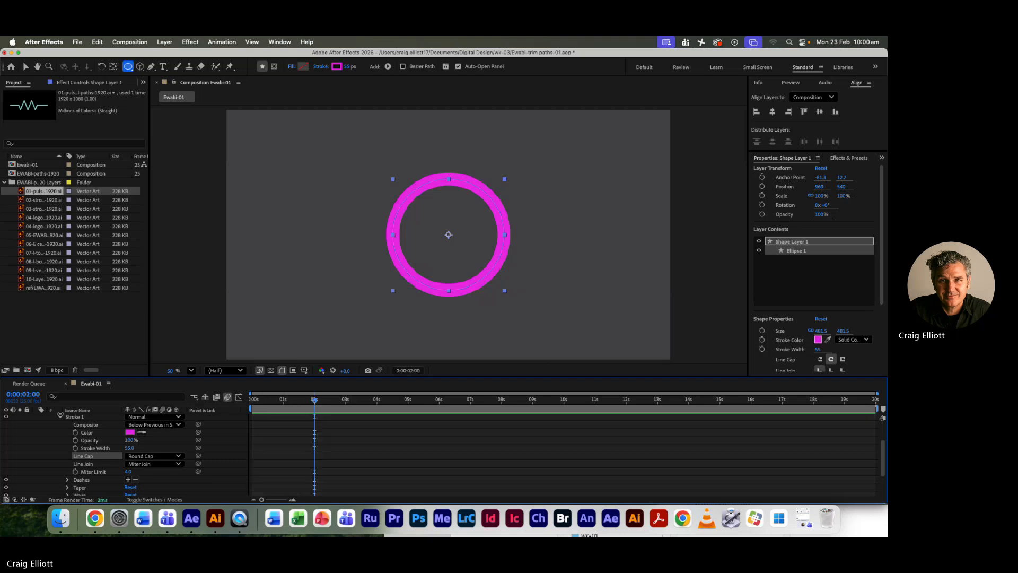
left_click(61, 417)
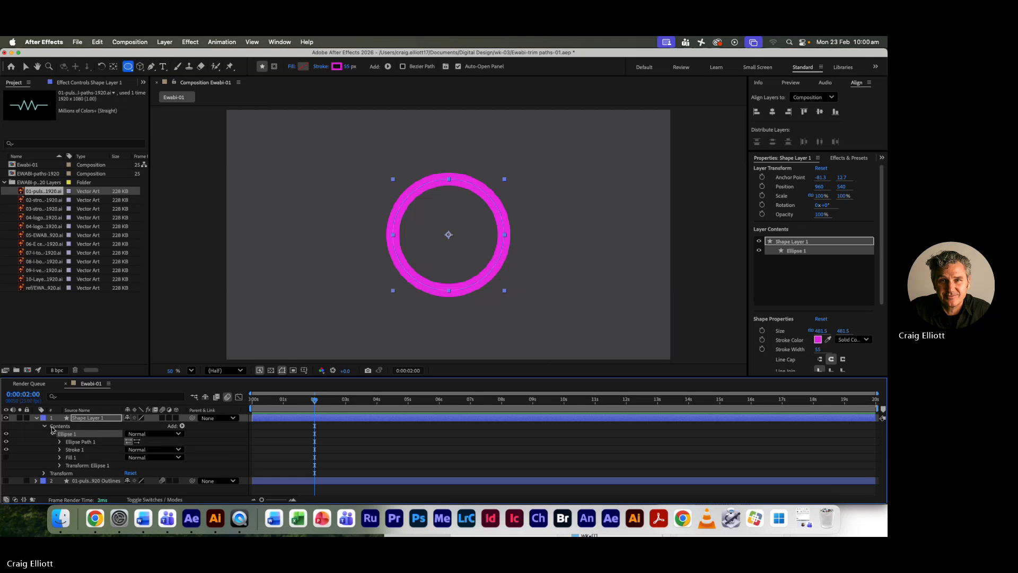
left_click(183, 426)
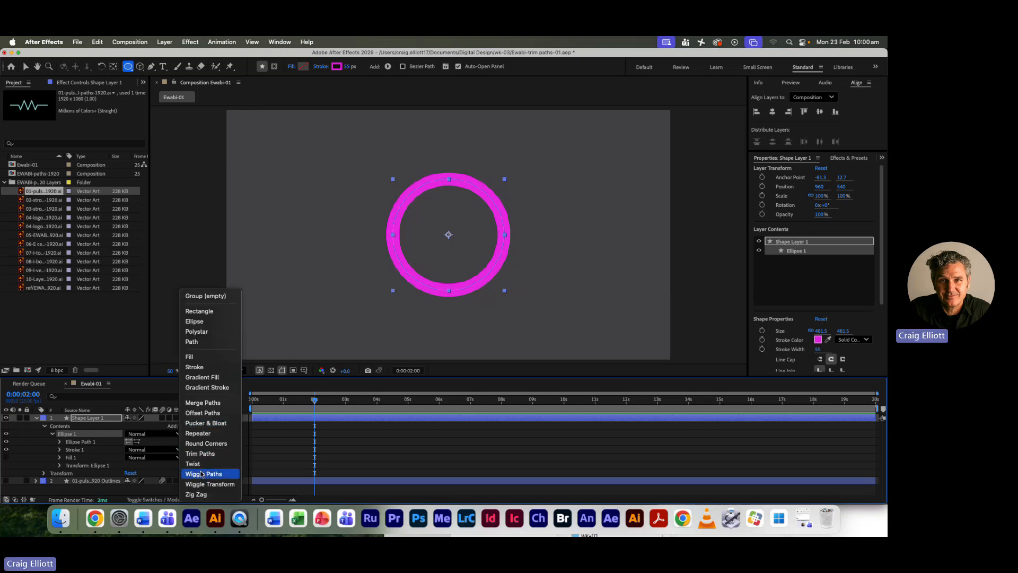
left_click(201, 455)
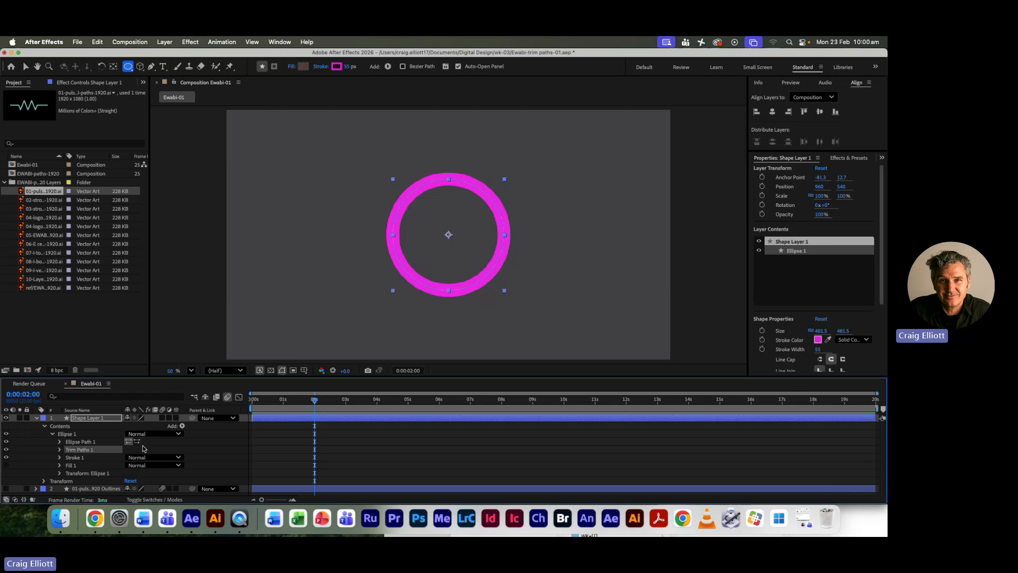
Keyframe the Trim Paths End at 100% at 0:00:02:00 and at 0% at 0:00:00:12.
left_click(60, 449)
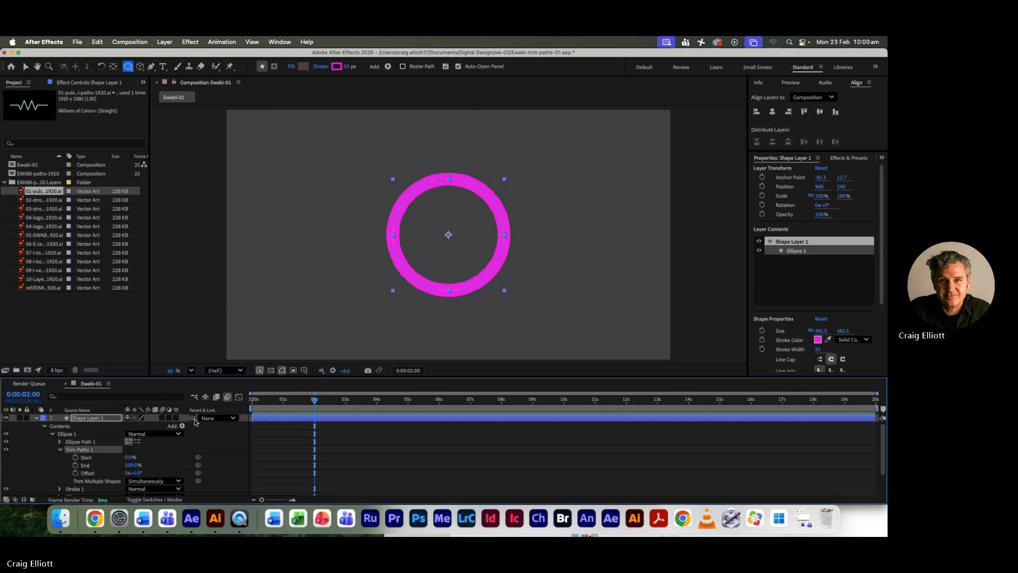
left_click(75, 465)
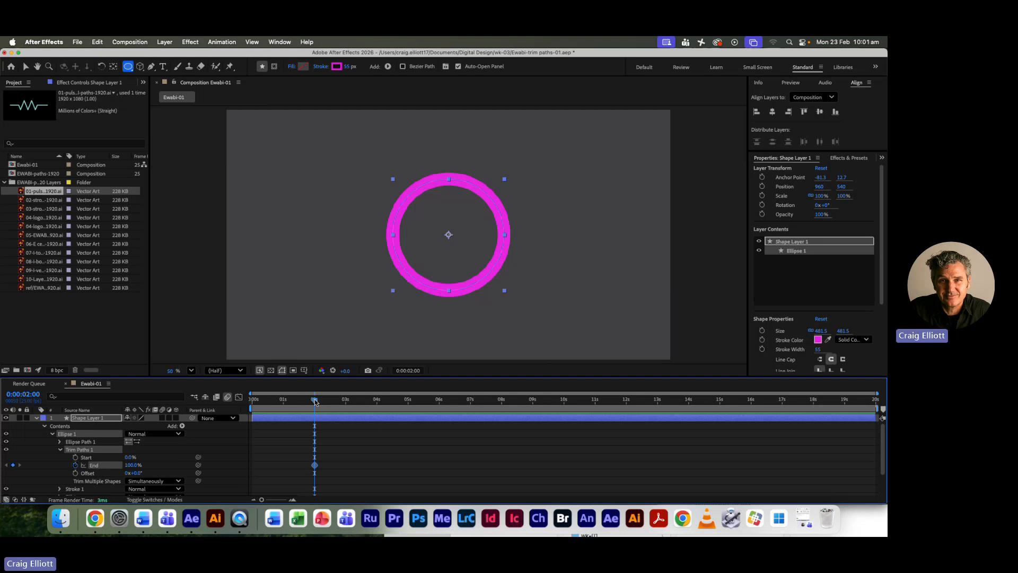
left_click_drag(315, 402, 268, 404)
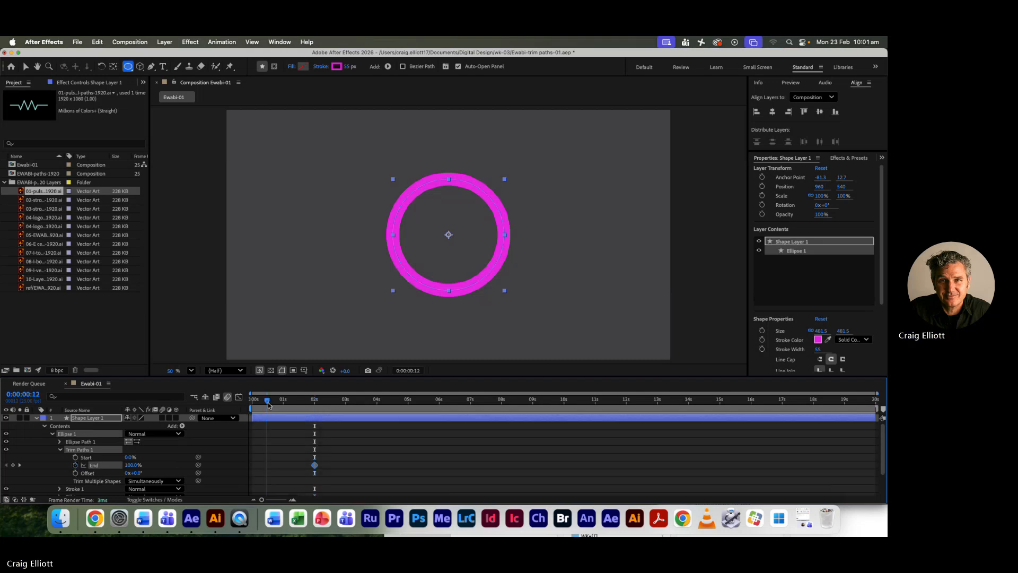
left_click_drag(129, 466, 31, 466)
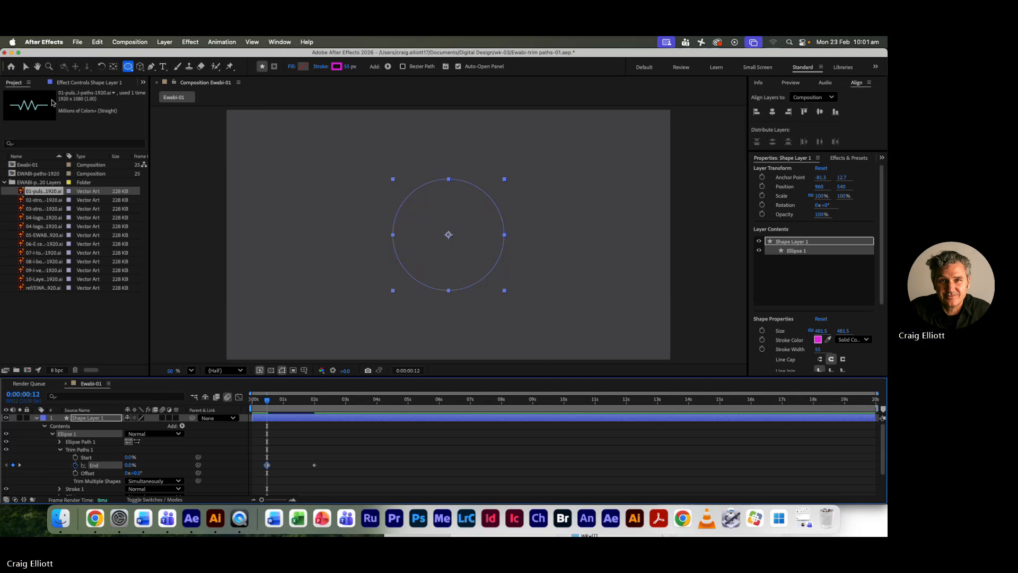
Deselect the circle with the Selection Tool, preview its draw-on animation, and scrub back to about 0:00:01:05.
left_click(25, 66)
left_click(166, 287)
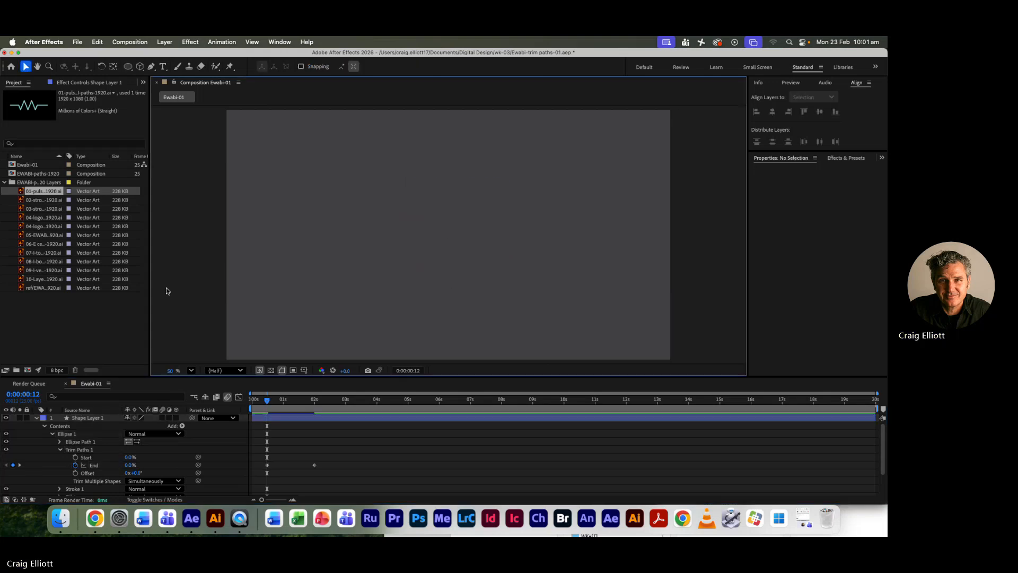
key("space")
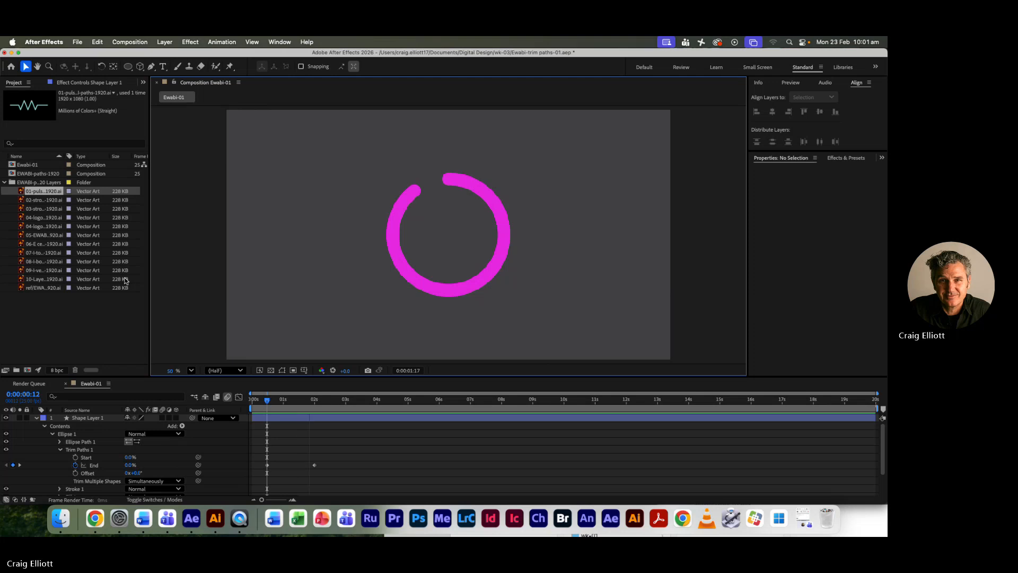
key("space")
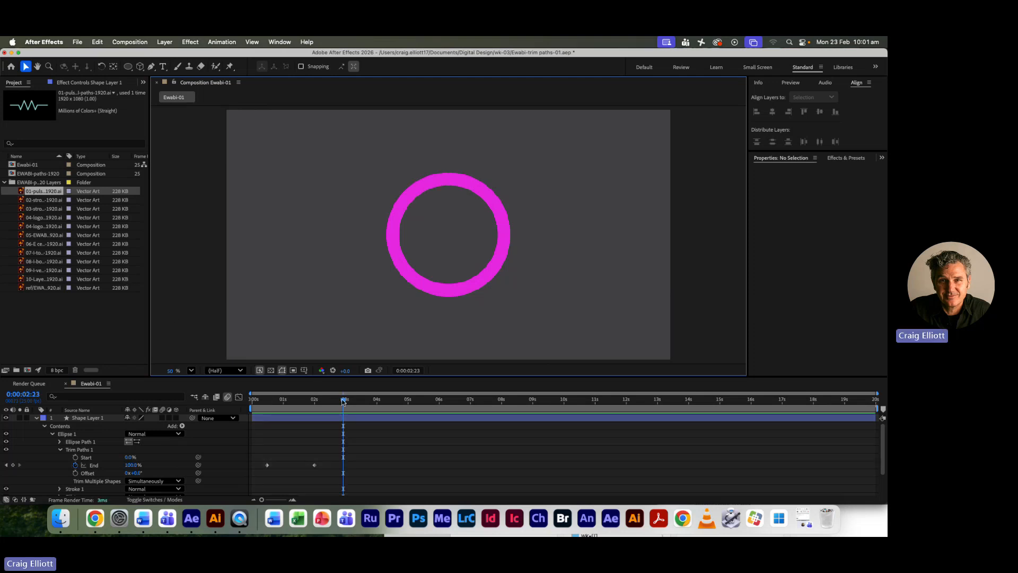
left_click_drag(343, 401, 292, 420)
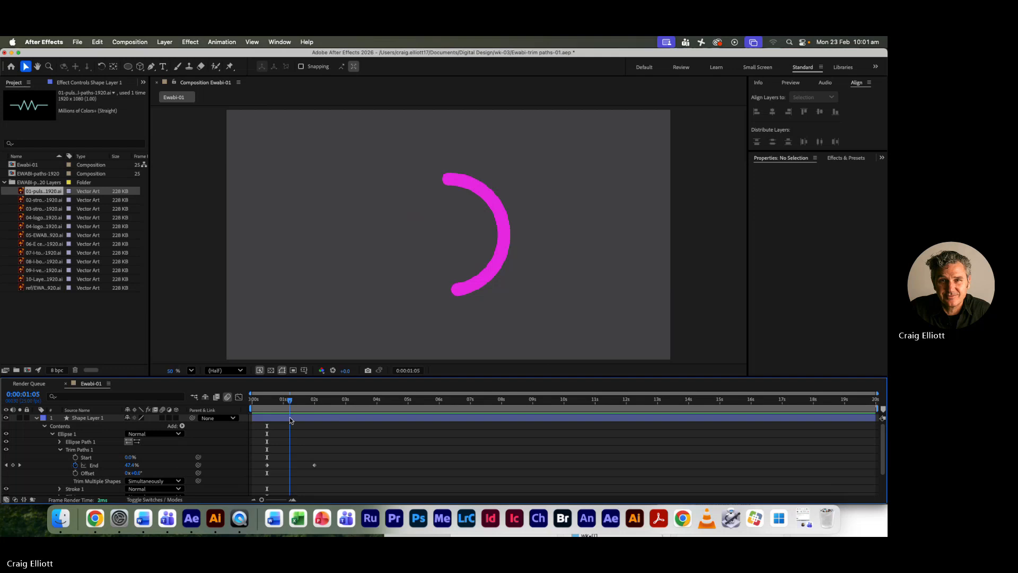
Keyframe the Trim Paths Start at 0% at 0:00:01:06 and at 100% at 0:00:03:00.
left_click_drag(293, 417, 345, 417)
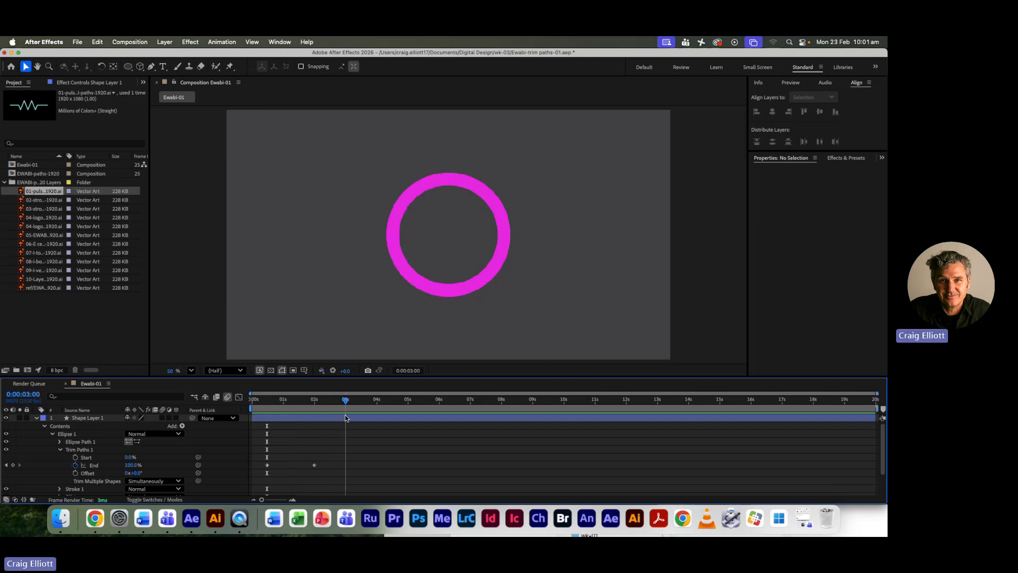
left_click(75, 458)
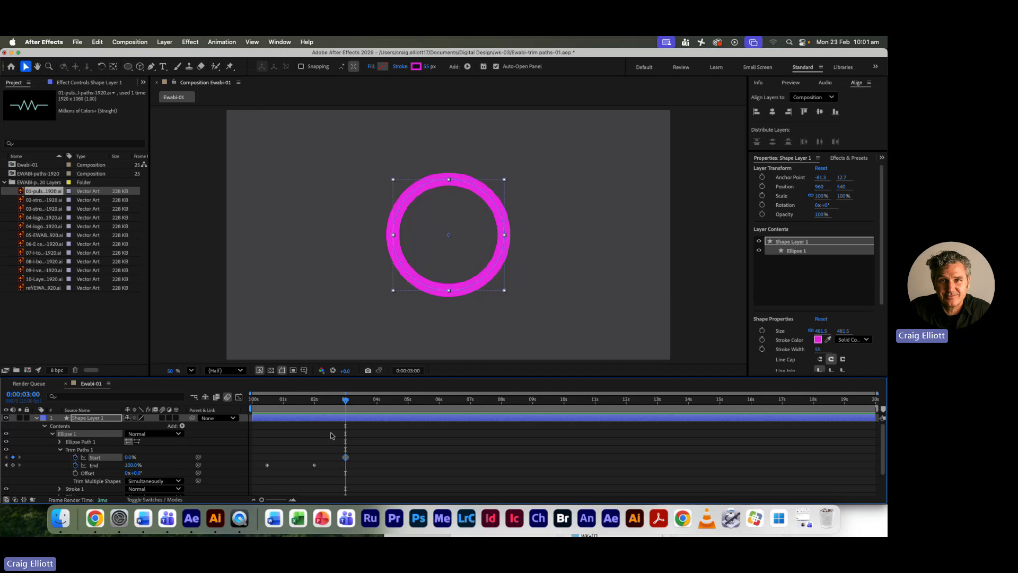
left_click_drag(292, 413, 290, 416)
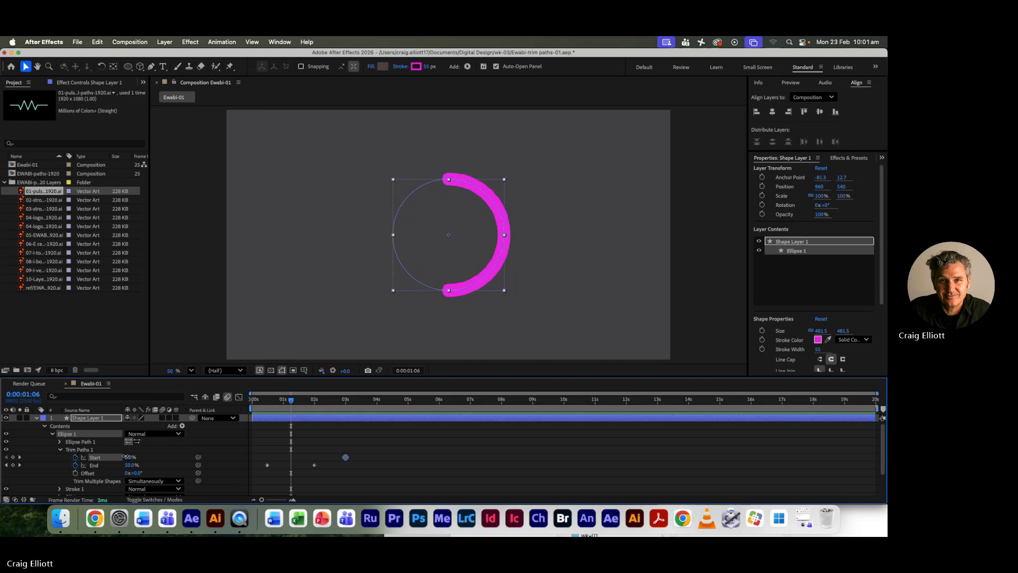
mouse_move(126, 456)
left_mouse_down()
mouse_move(185, 457)
mouse_move(136, 463)
left_mouse_up()
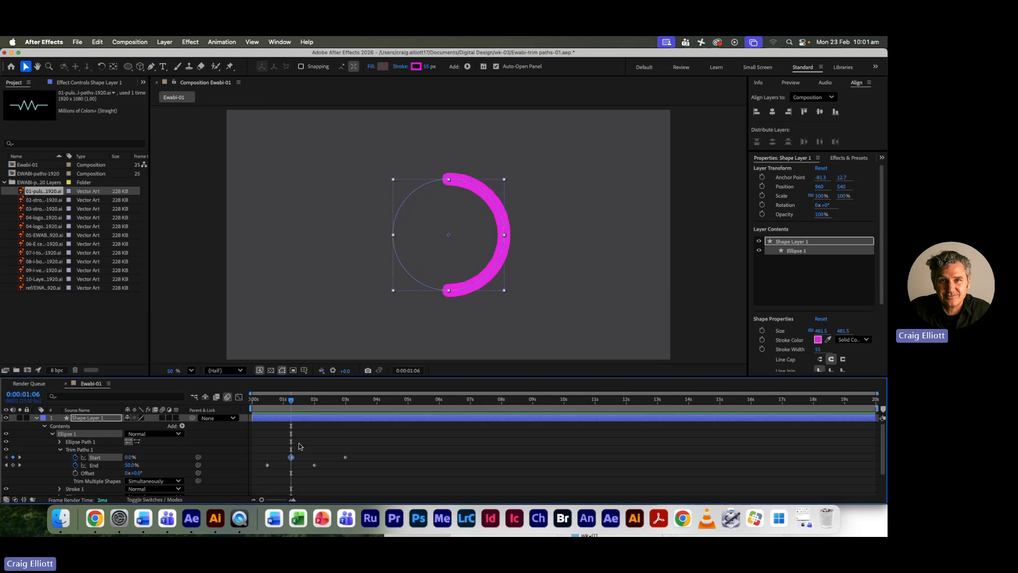
left_click(20, 457)
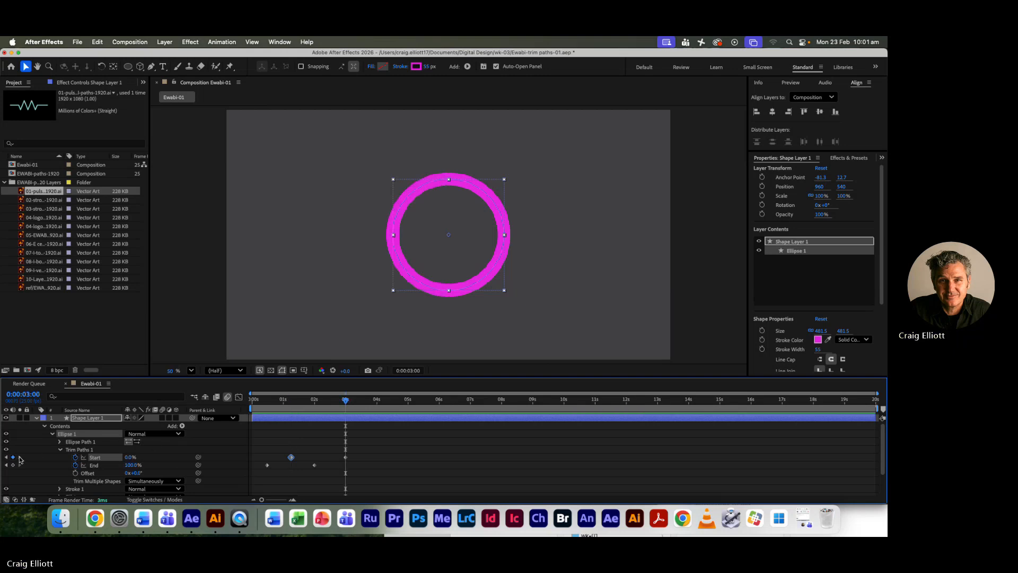
left_click(297, 456)
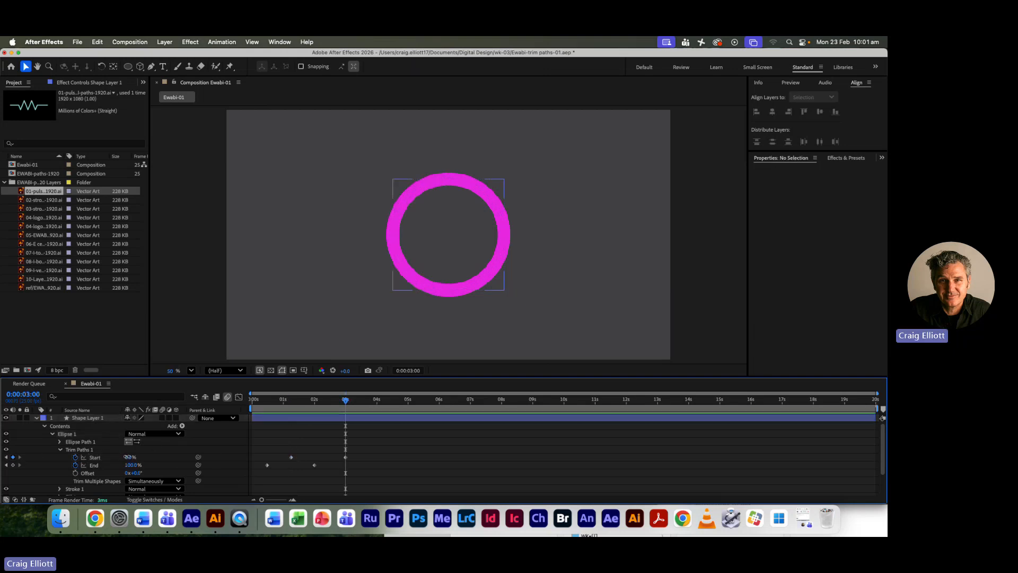
left_click_drag(127, 457, 215, 456)
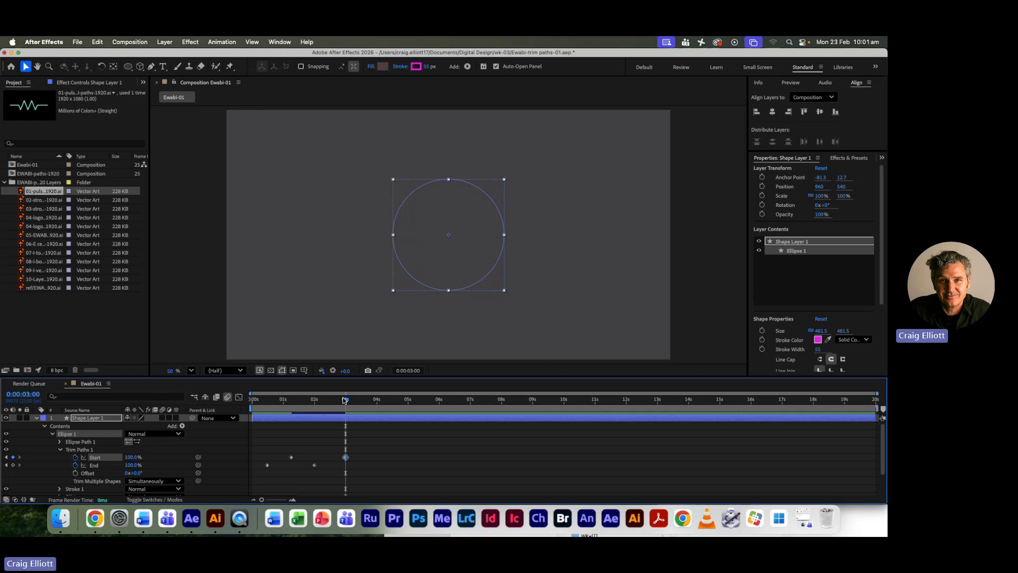
Preview the circle's combined Start and End trim animation from the beginning of the composition.
left_click_drag(343, 401, 252, 401)
left_click(315, 489)
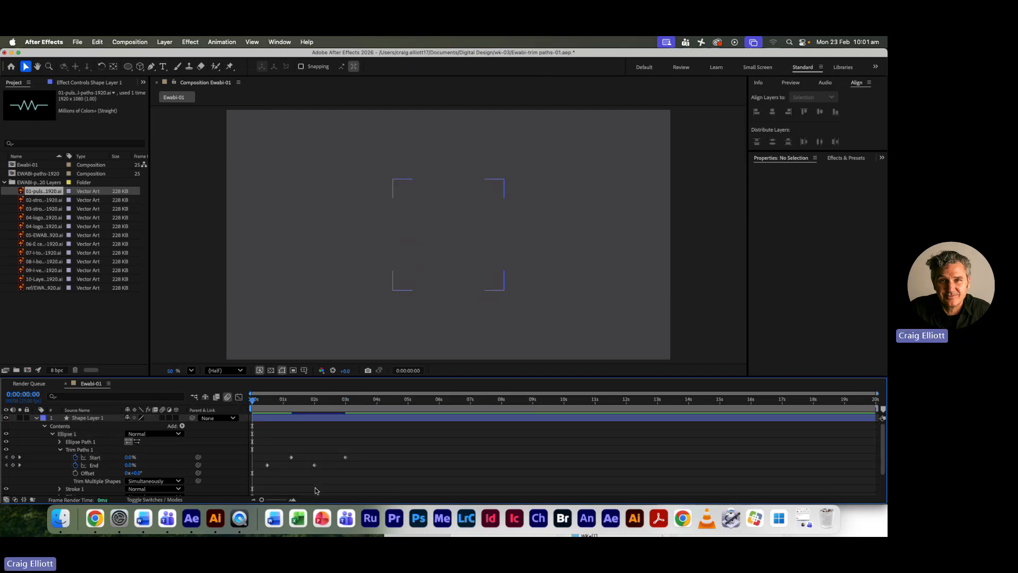
key("space")
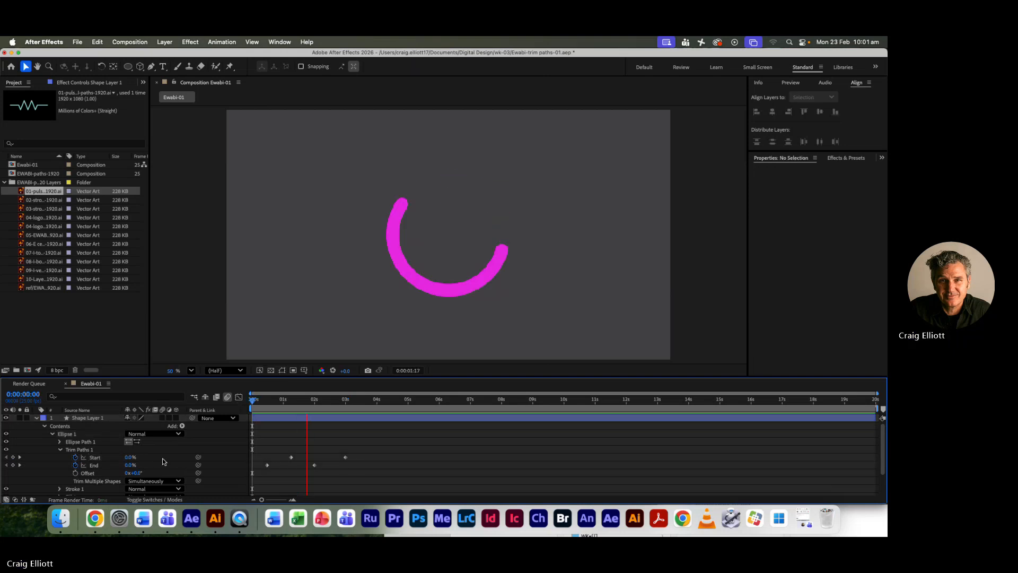
key("space")
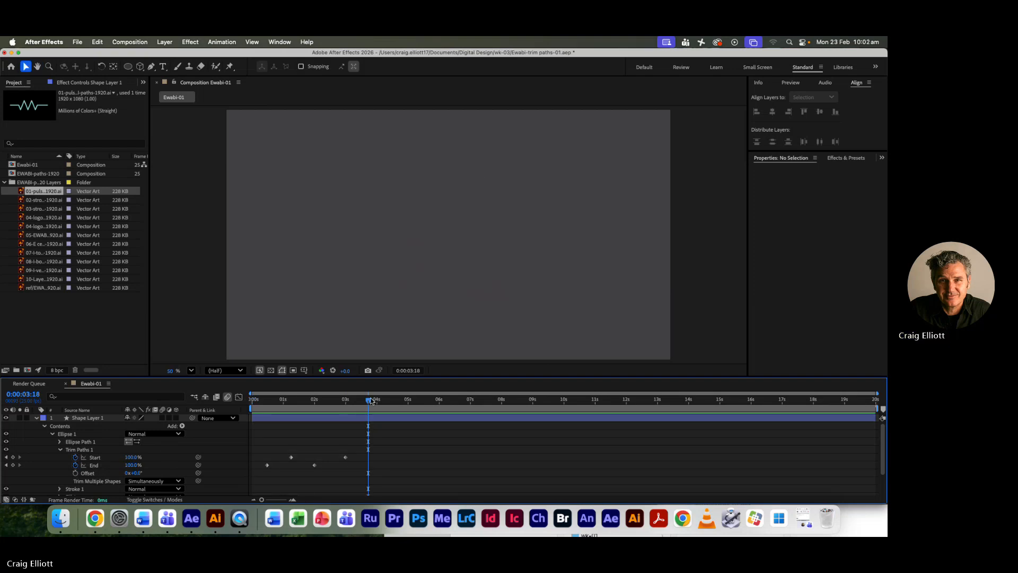
Compress all four Trim Paths Start and End keyframes proportionally so the last Start keyframe lands at about 0:00:02:00.
left_click_drag(371, 400, 345, 401)
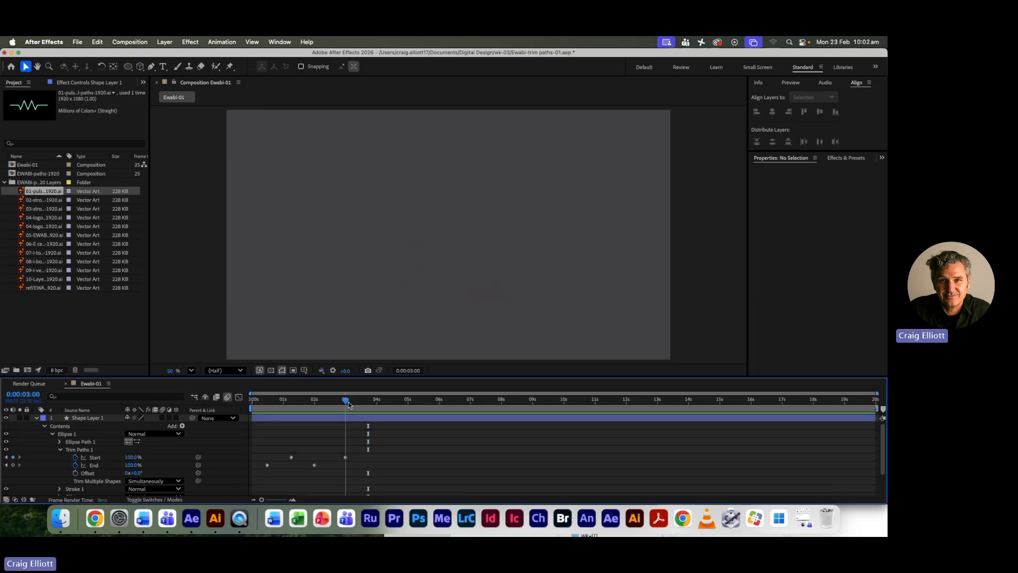
left_click(346, 458)
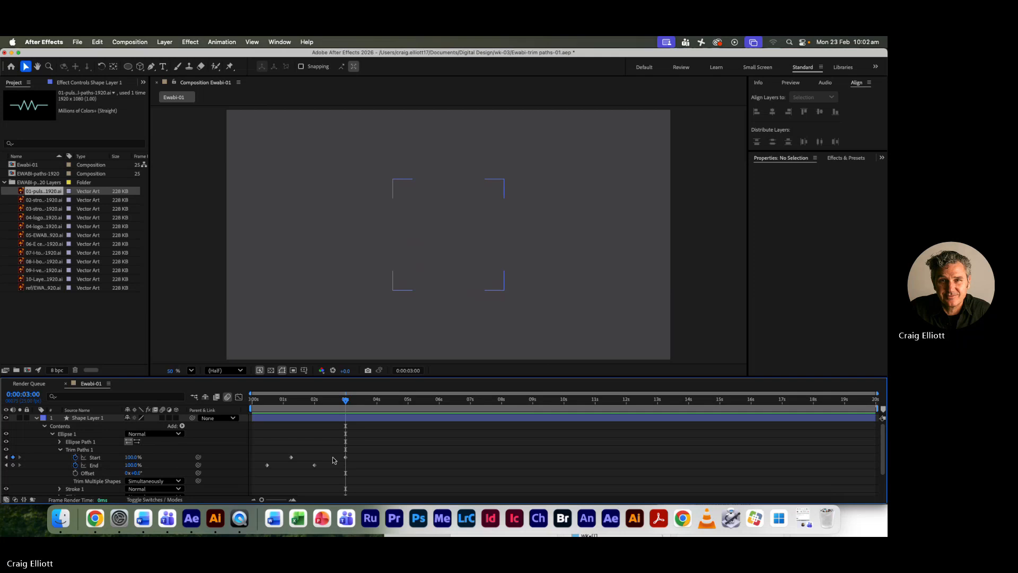
left_click_drag(258, 452, 346, 480)
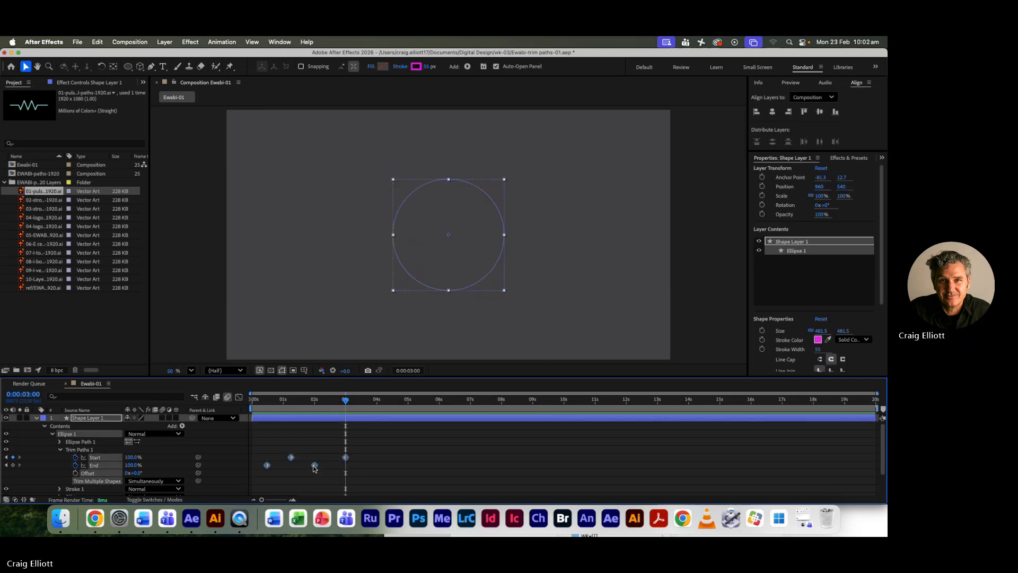
left_click(356, 476)
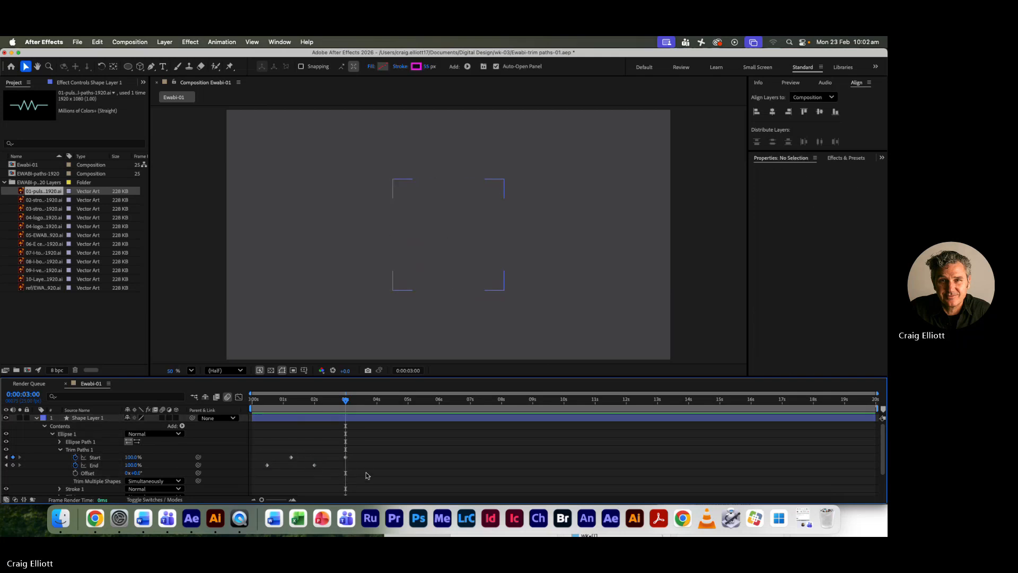
left_click_drag(257, 447, 370, 473)
left_click_drag(346, 400, 267, 401)
left_click(281, 450)
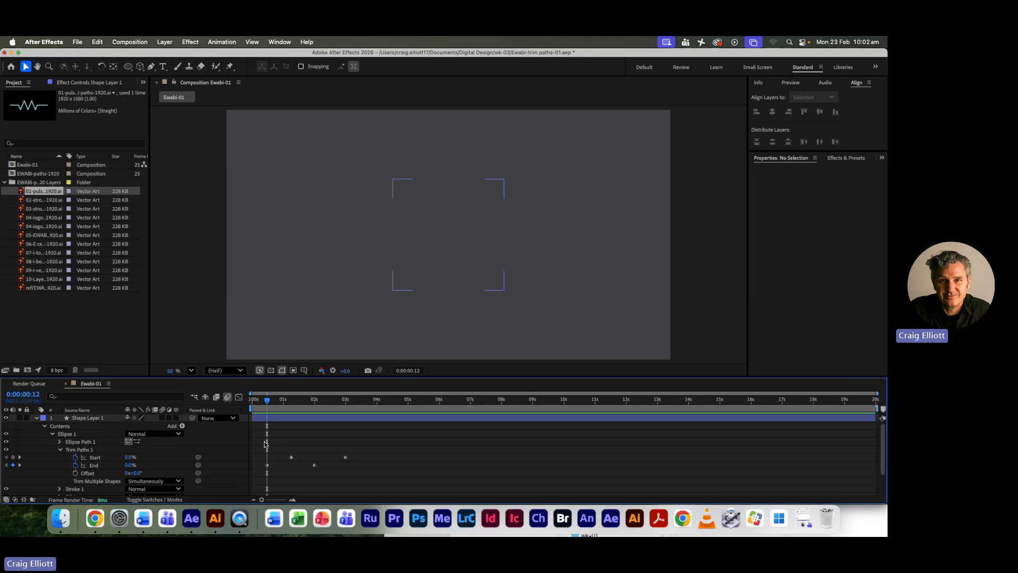
left_click_drag(255, 443, 398, 480)
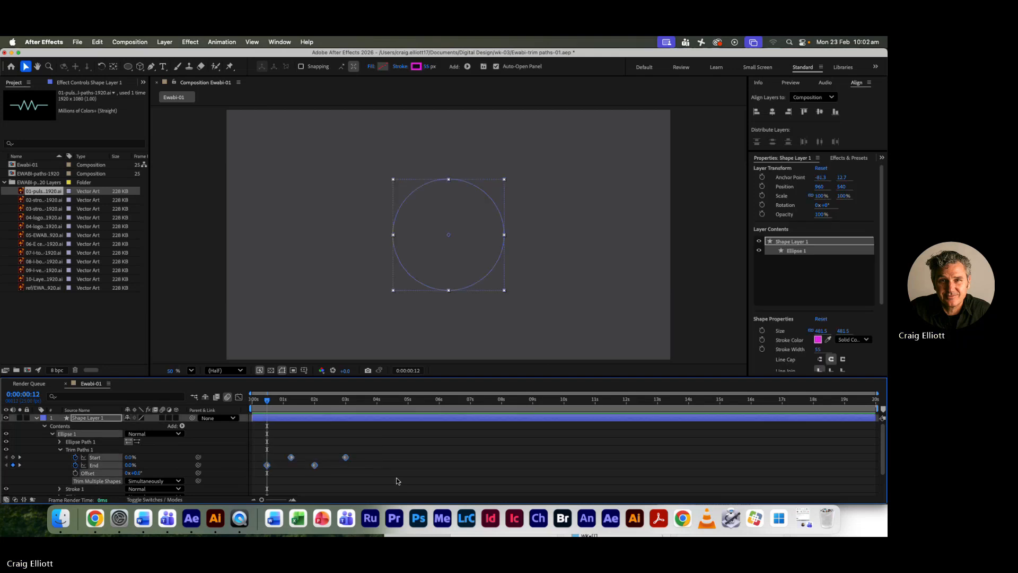
left_click_drag(344, 458, 314, 465)
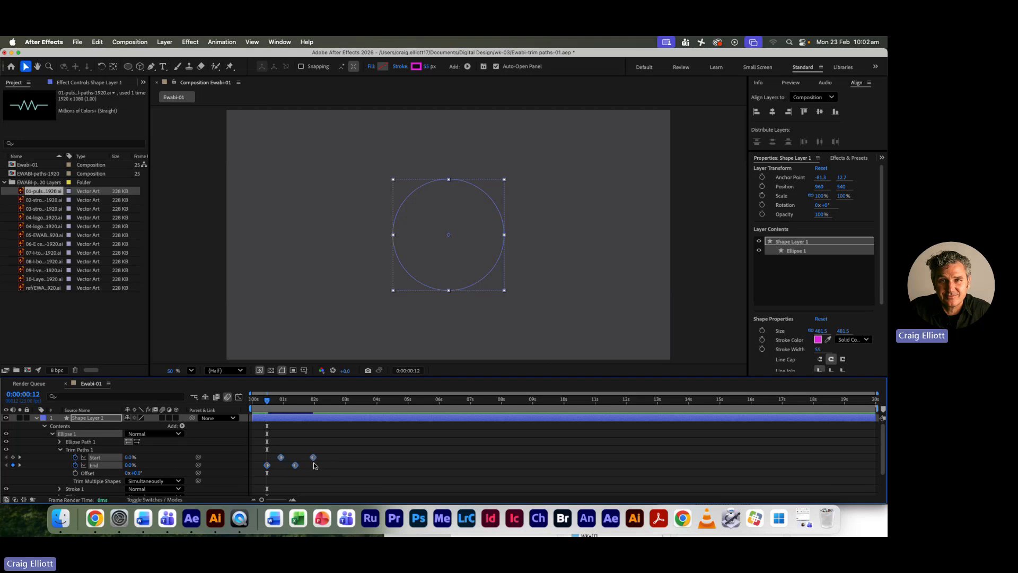
Deselect the circle and preview its shortened trim animation from the beginning of the composition.
left_click_drag(268, 401, 252, 402)
left_click(349, 488)
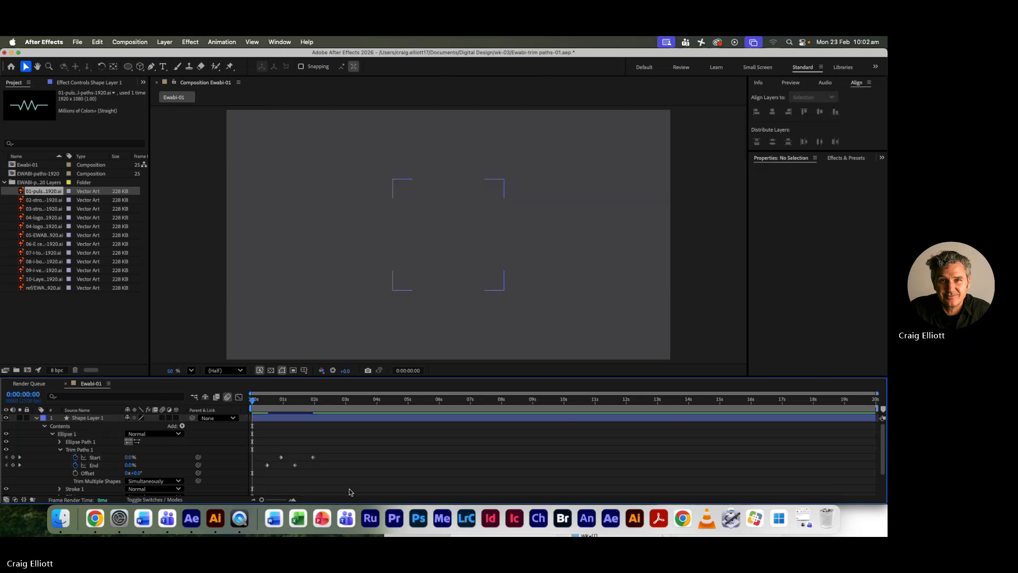
key("space")
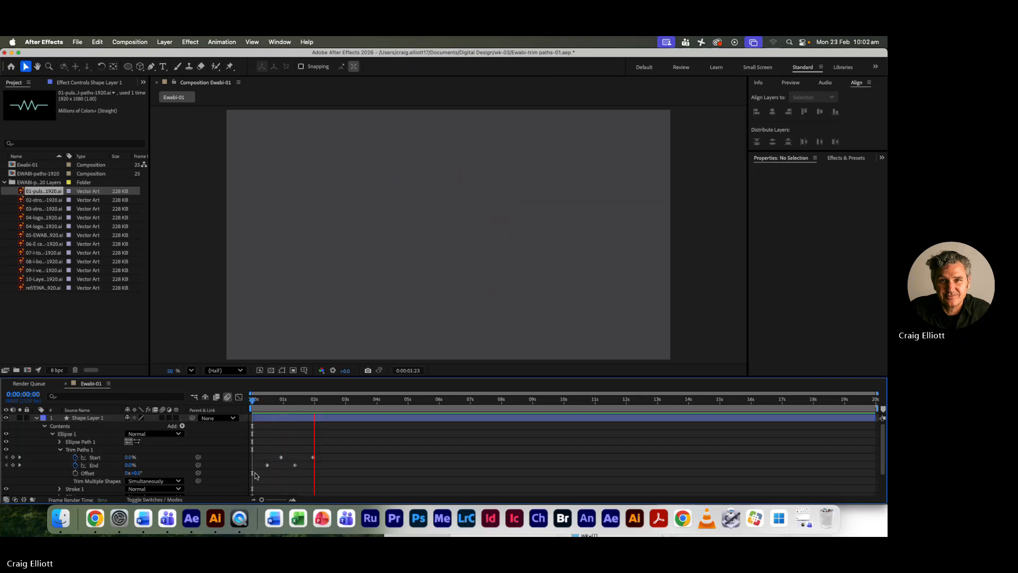
left_click(325, 401)
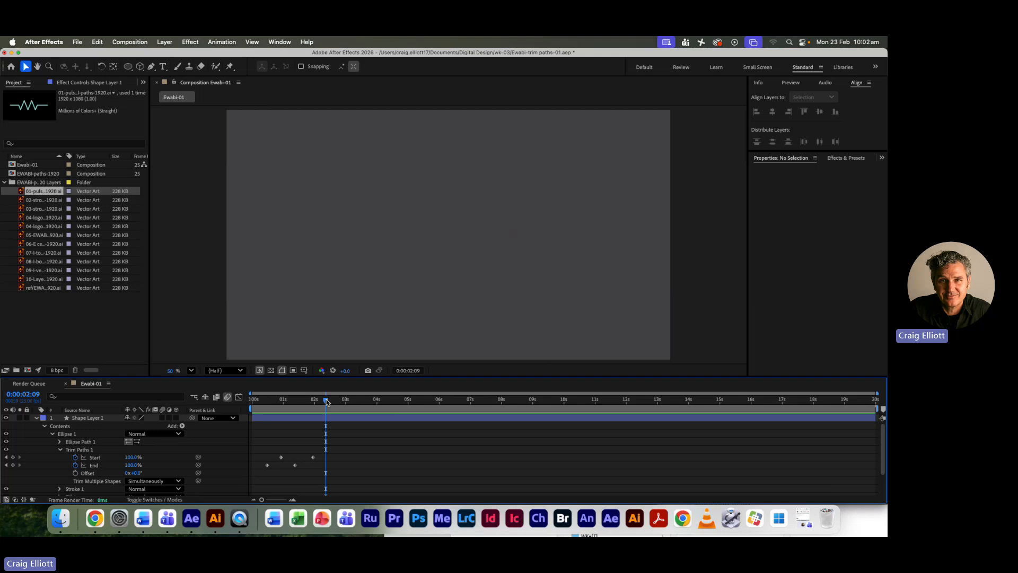
Move both Trim Paths Start keyframes earlier so the first one sits at 0:00:00:14.
left_click_drag(327, 401, 271, 408)
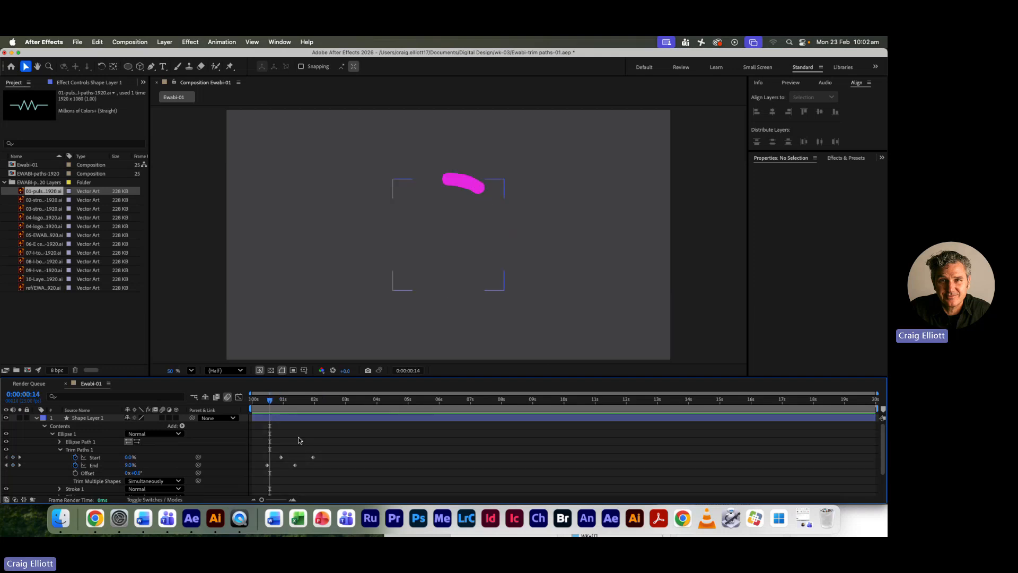
left_click(94, 457)
left_click_drag(284, 458, 310, 480)
Apply Easy Ease to all four Trim Paths Start and End keyframes and enable motion blur for the circle's layer.
left_click(260, 451)
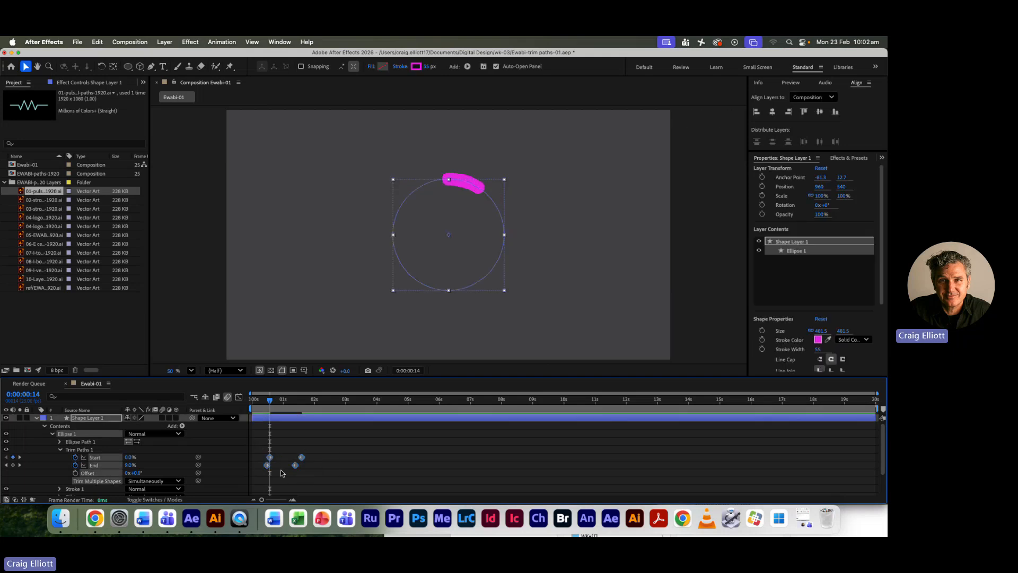
right_click(267, 465)
mouse_move(334, 494)
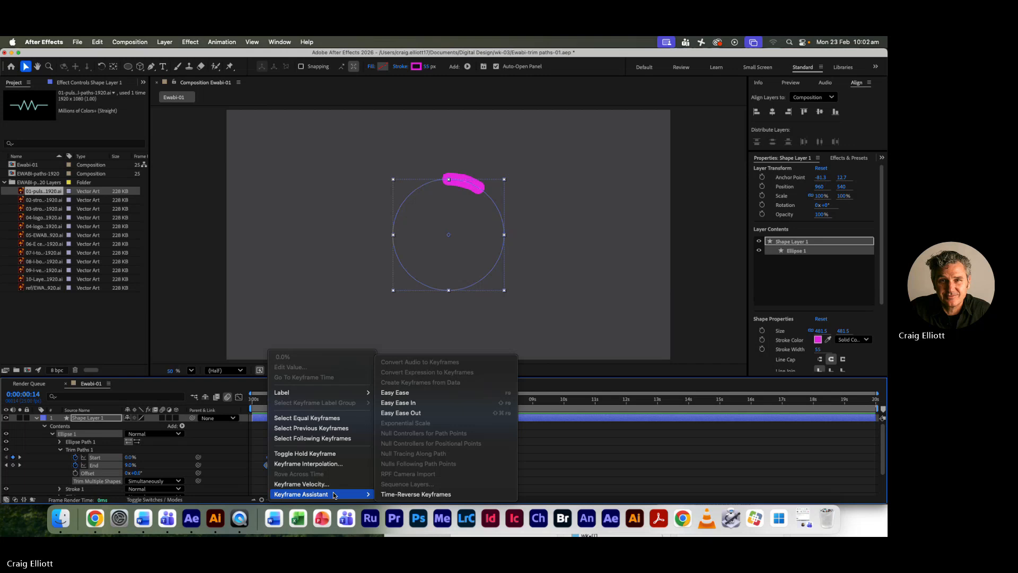
left_click(413, 394)
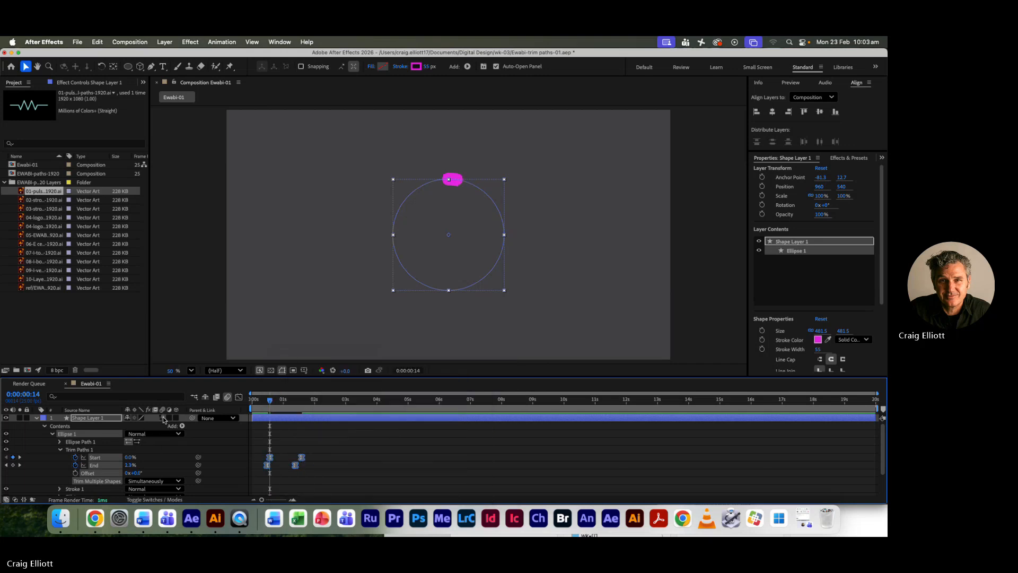
Deselect the layer and preview the eased, motion-blurred circle animation twice from the beginning.
left_click_drag(269, 401, 253, 401)
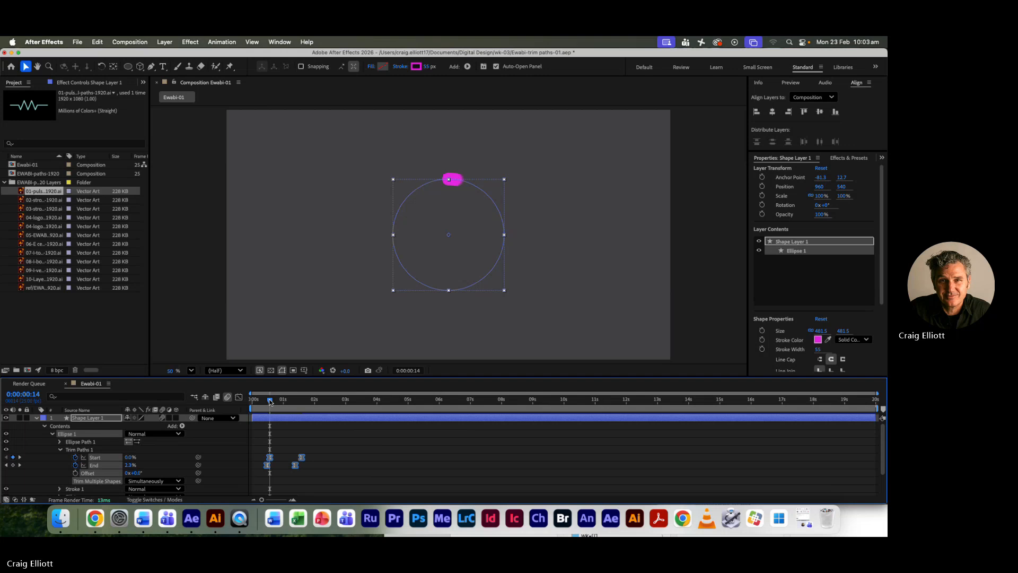
left_click(198, 335)
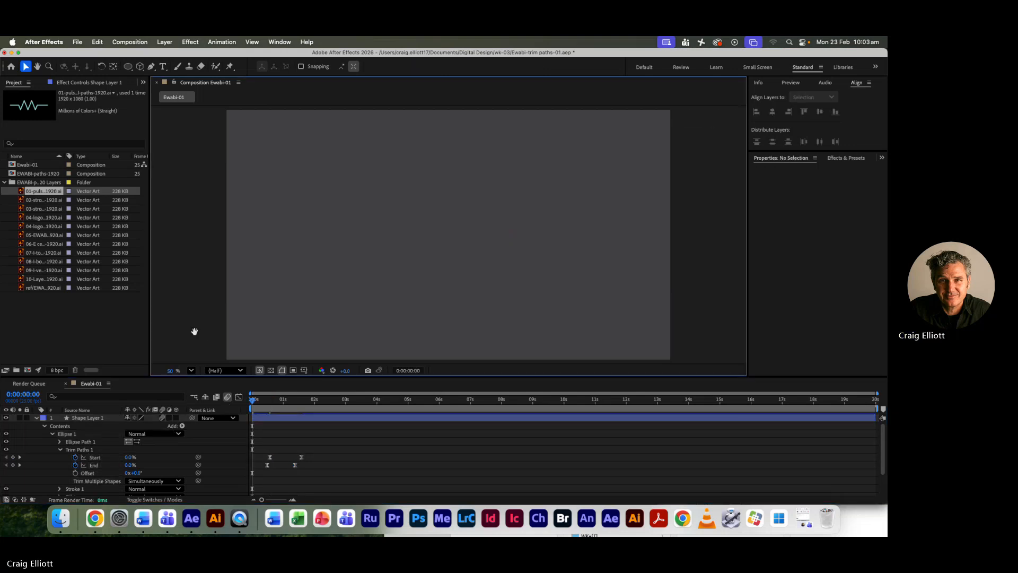
key("space")
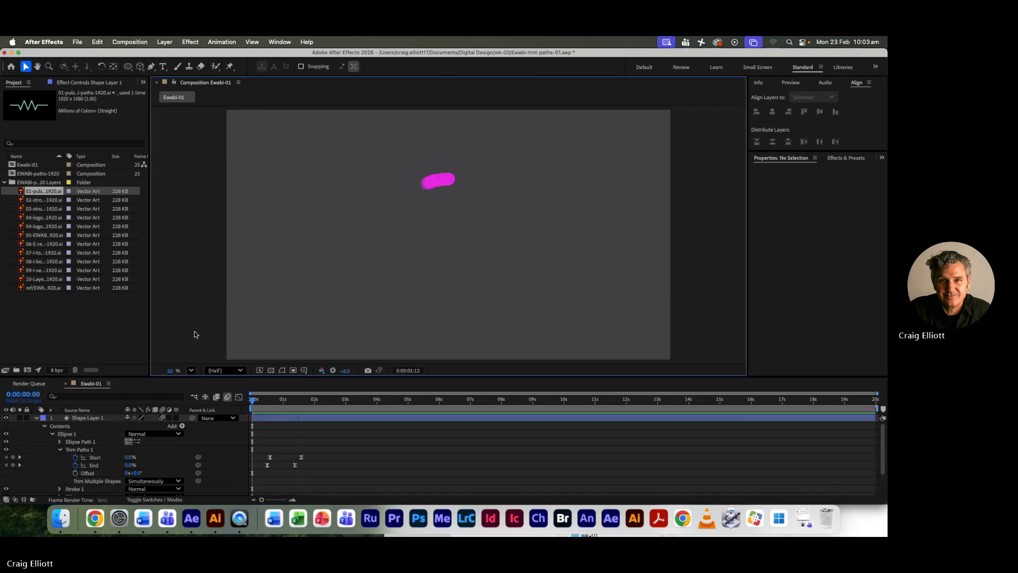
key("space")
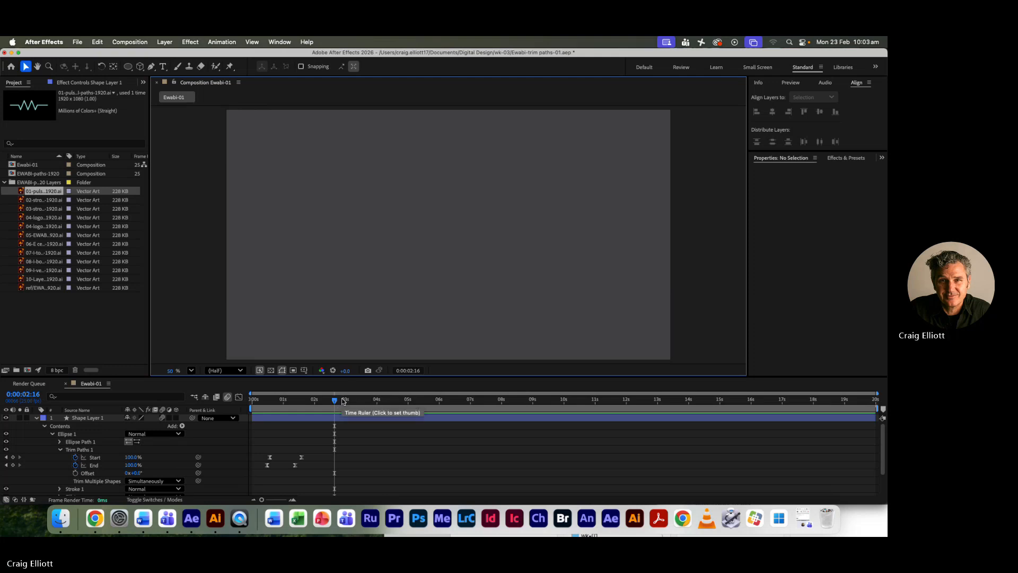
key("Home")
key("space")
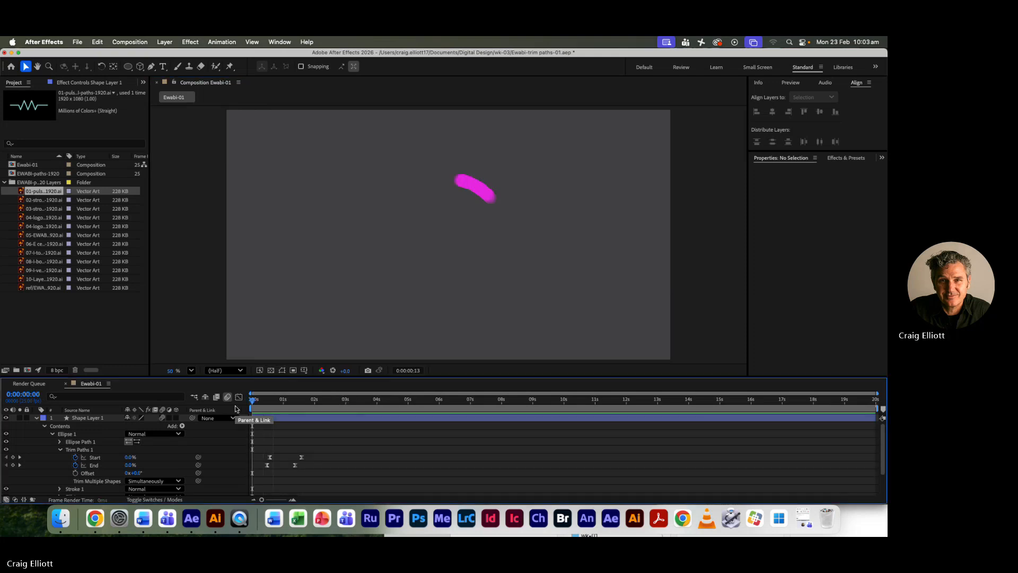
key("space")
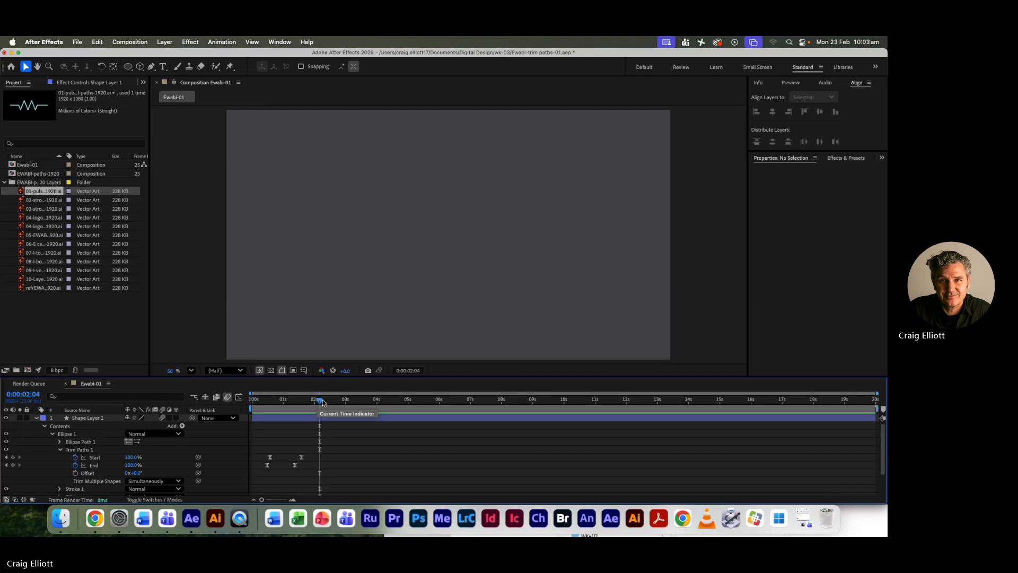
Try a Trim Paths Start value of 0.1% at 0:00:00:12, then undo it.
left_click_drag(320, 401, 267, 410)
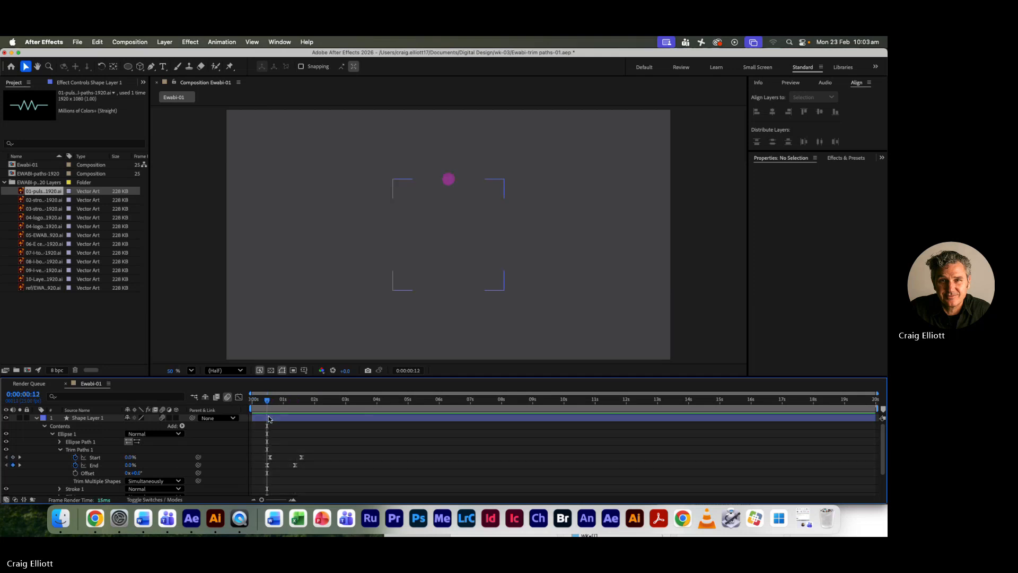
left_click(134, 458)
type("0.1")
key("Tab")
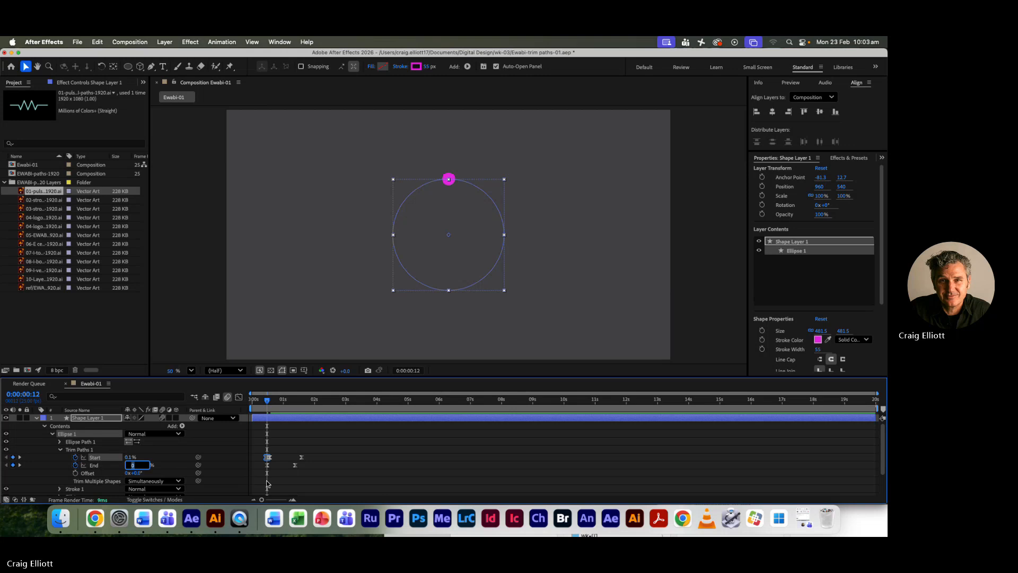
left_click(289, 475)
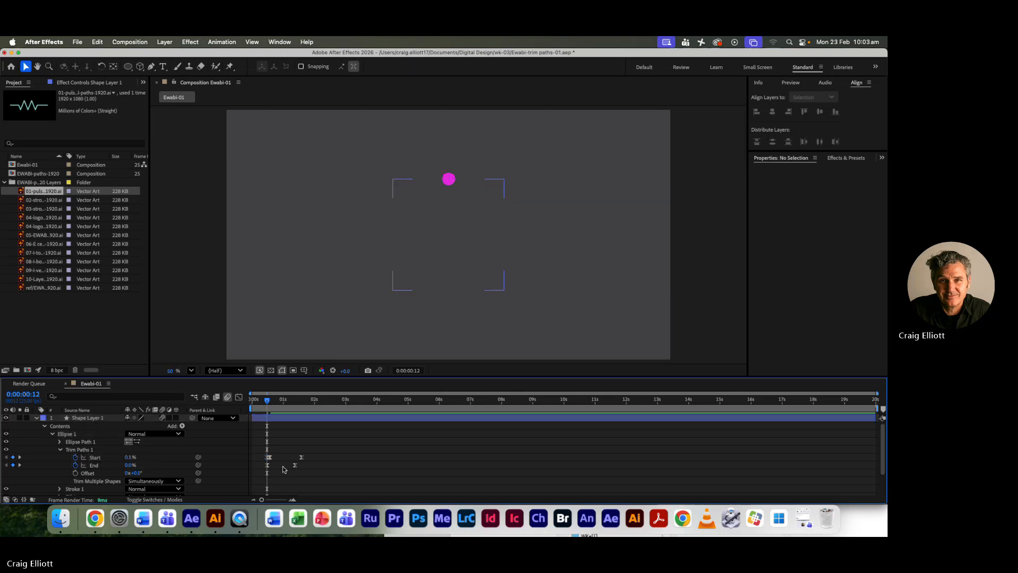
key("super+z")
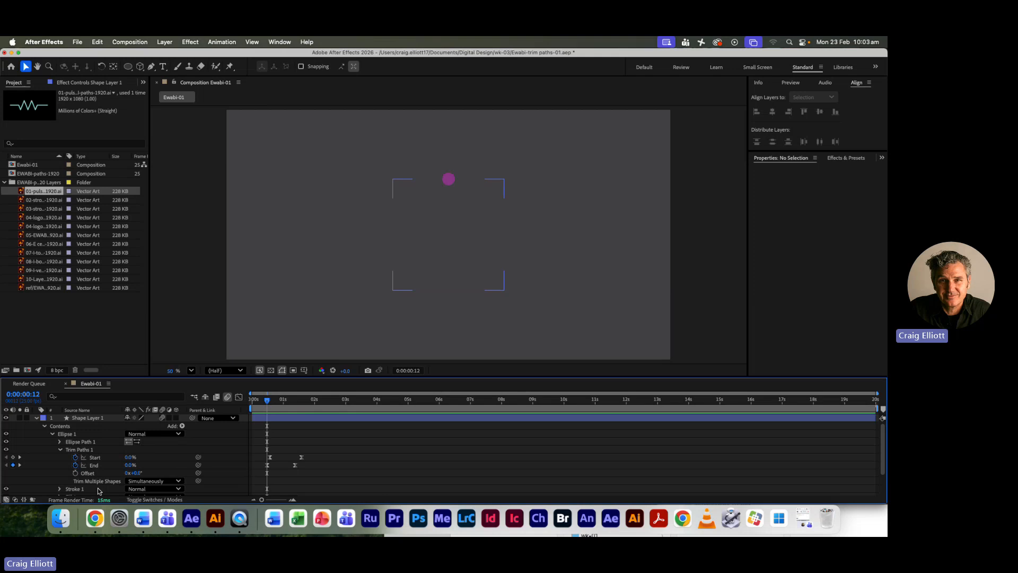
Check the first Start and End keyframes, then add a Trim Paths Start keyframe of 0.1% at 0:00:00:12.
left_click_drag(262, 452, 279, 460)
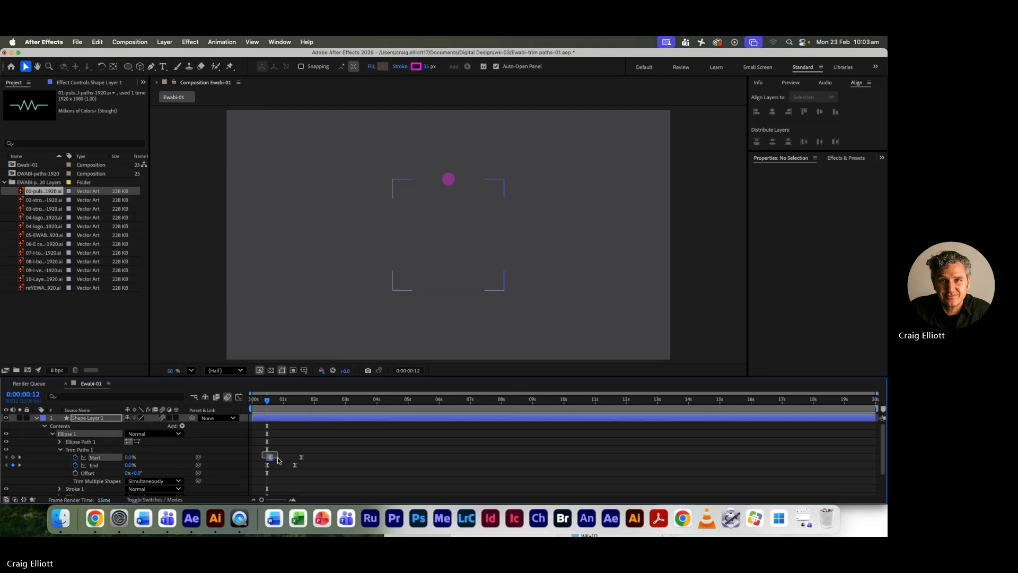
left_click_drag(280, 460, 280, 460)
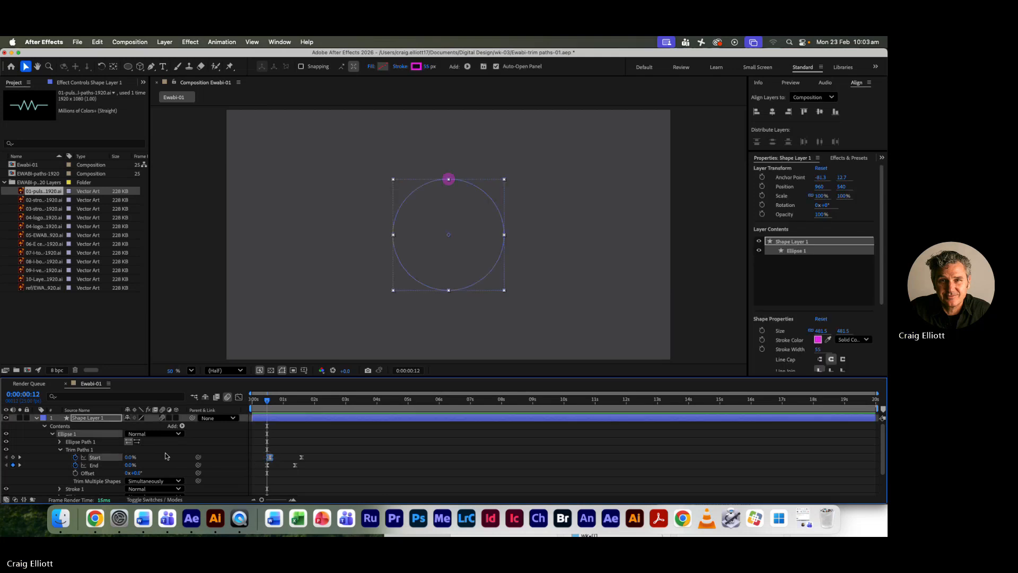
left_click(20, 457)
left_click(130, 457)
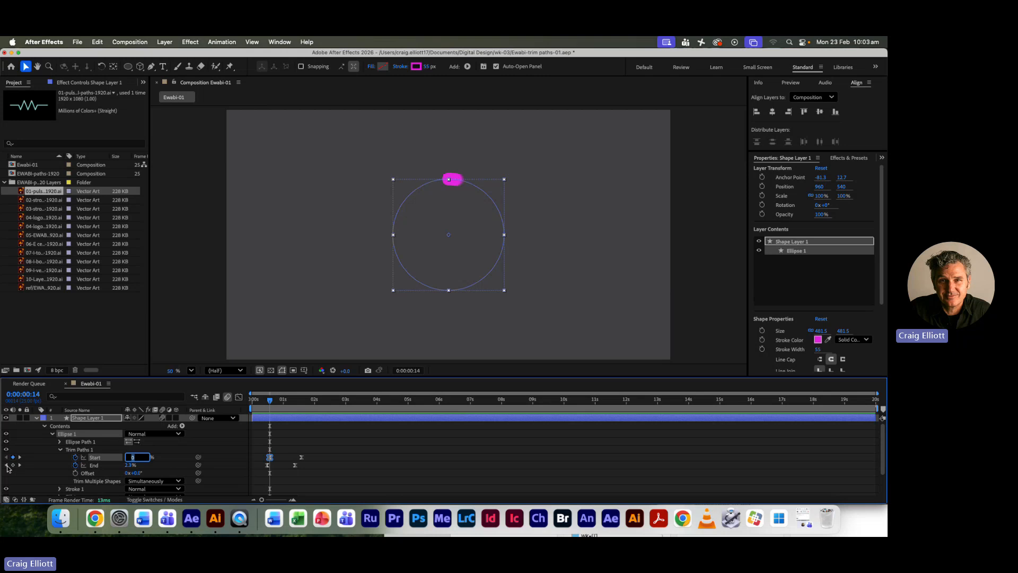
left_click(6, 465)
left_click(138, 458)
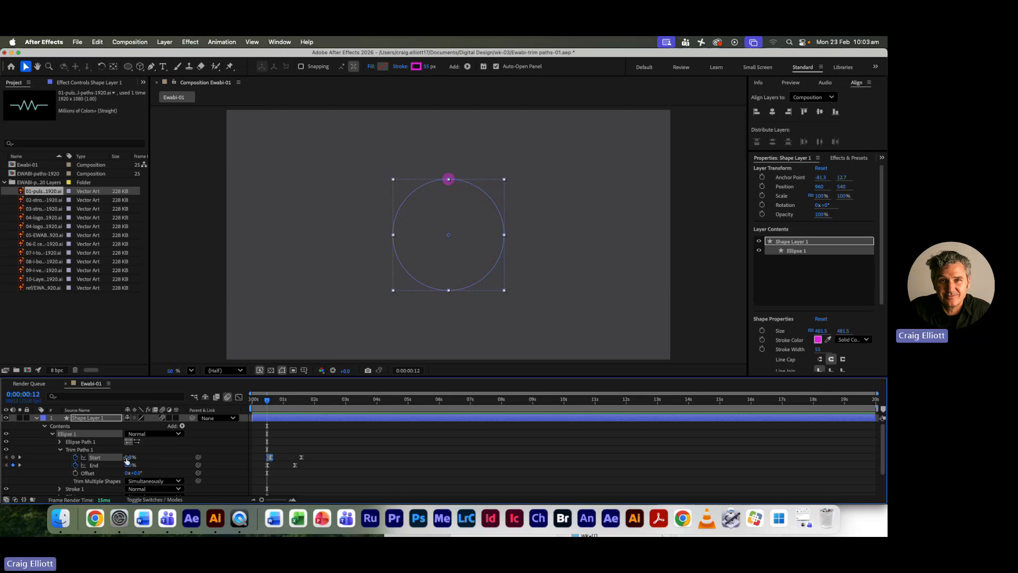
type("0.1")
key("Tab")
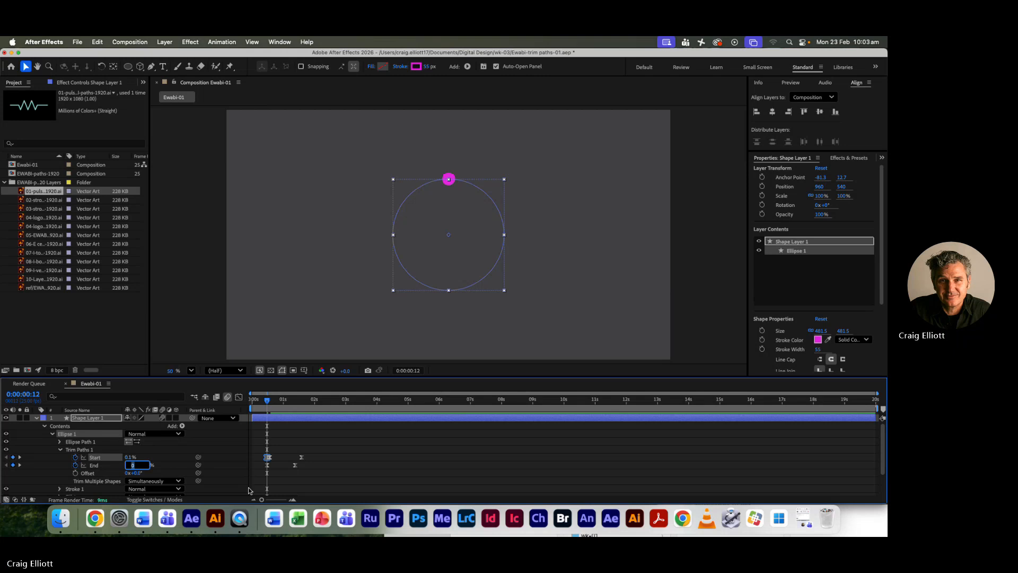
Inspect the second End keyframe at 0:00:01:09 and preview the circle animation from the beginning.
left_click(20, 465)
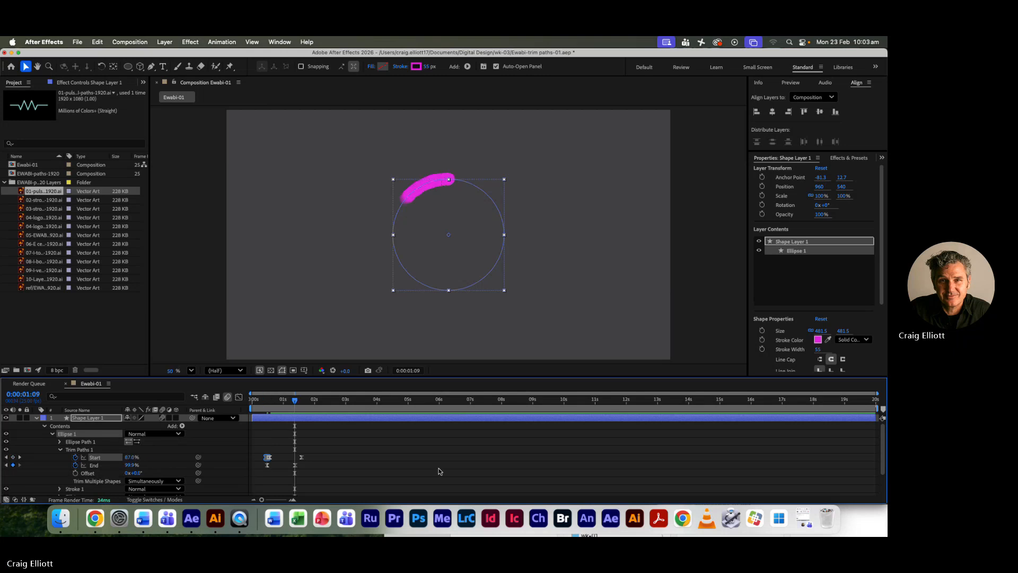
left_click(293, 466)
left_click(294, 466)
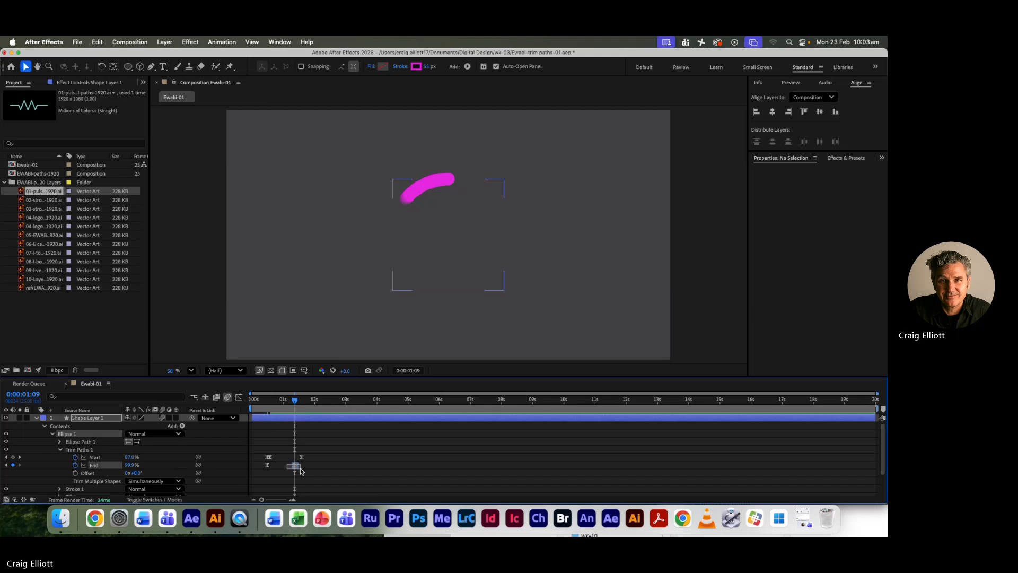
left_click(329, 473)
key("Home")
key("space")
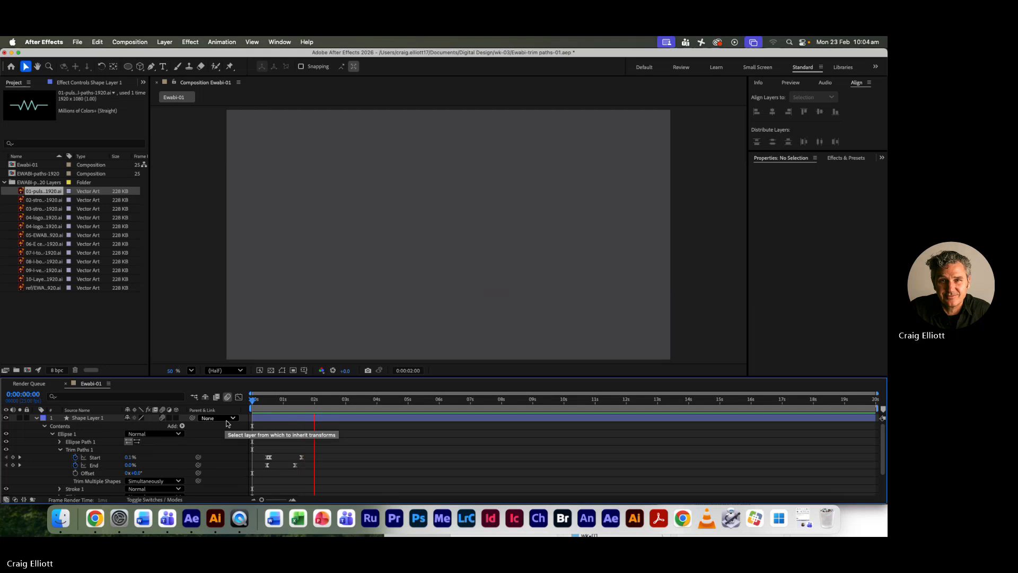
key("space")
left_click_drag(307, 405, 233, 417)
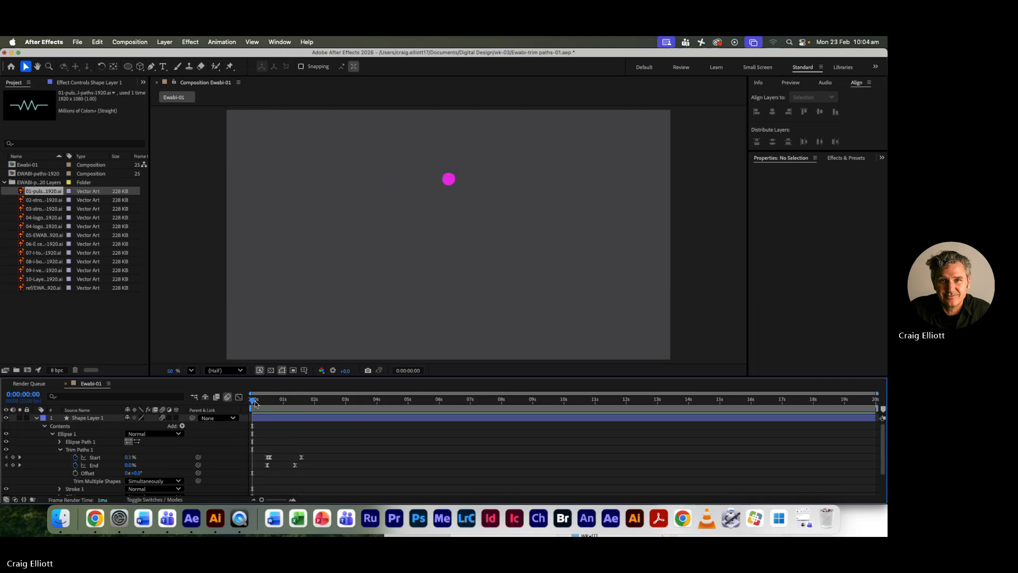
Undo the added 0.1% Start keyframe and scrub around 0:00:00:12 to check the circle's first frames.
mouse_move(254, 404)
left_mouse_down()
mouse_move(287, 406)
mouse_move(274, 407)
left_mouse_up()
key("super+z")
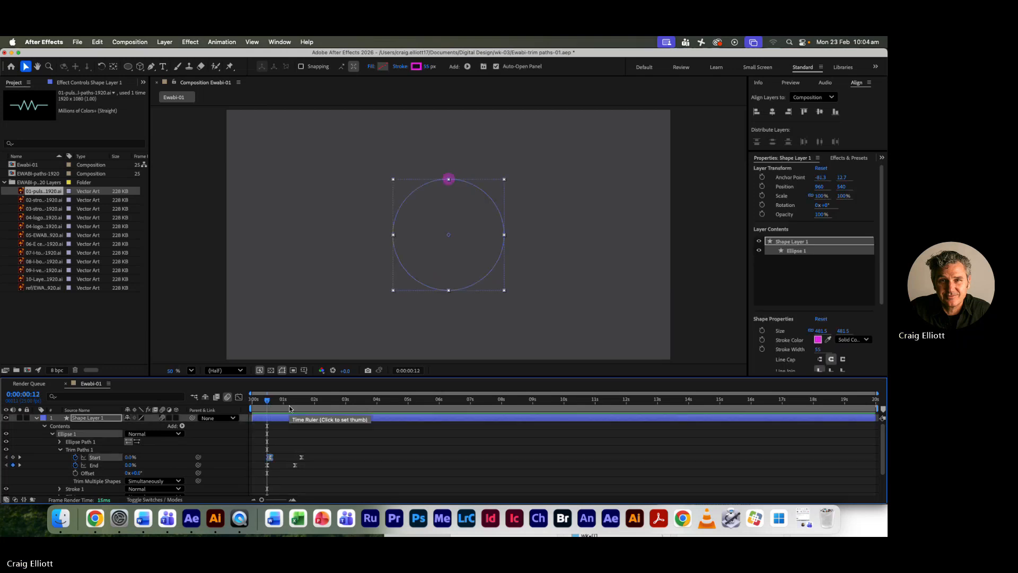
mouse_move(266, 401)
left_mouse_down()
mouse_move(282, 403)
mouse_move(267, 403)
left_mouse_up()
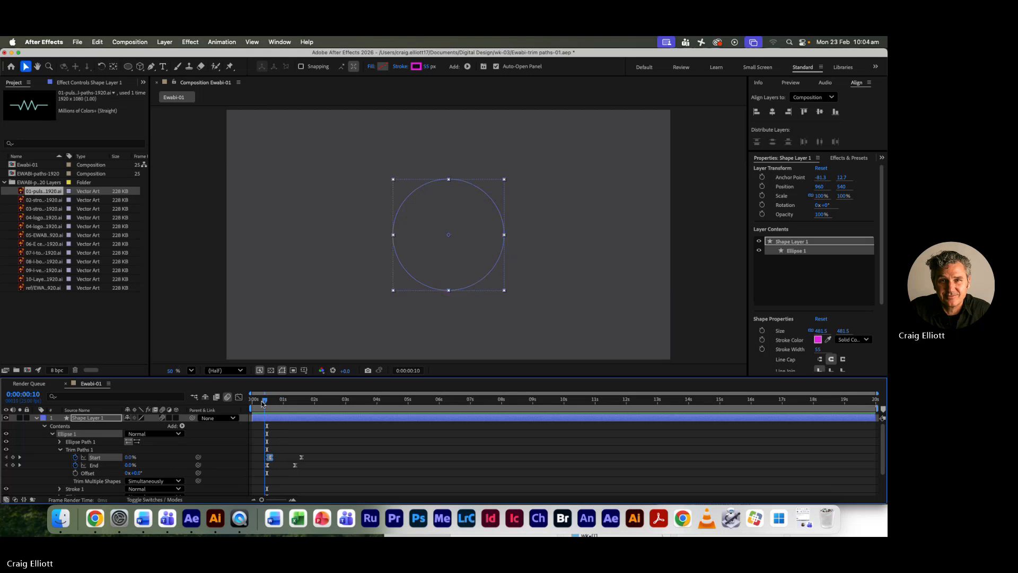
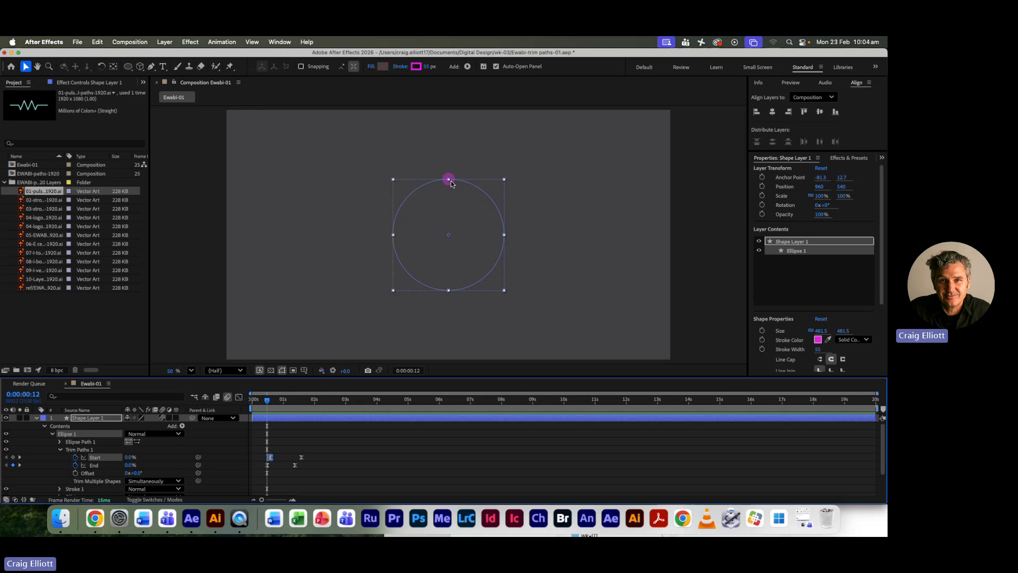
Set the circle's Trim Paths Offset to 226° and scrub the animation from 0:00:00:12 to 0:00:01:14.
left_click(88, 473)
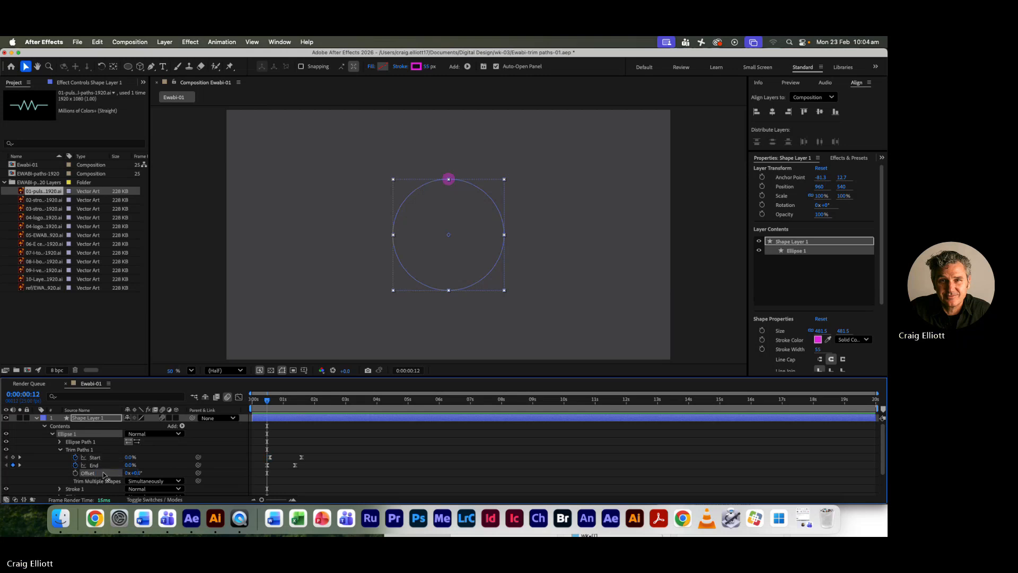
left_click(161, 472)
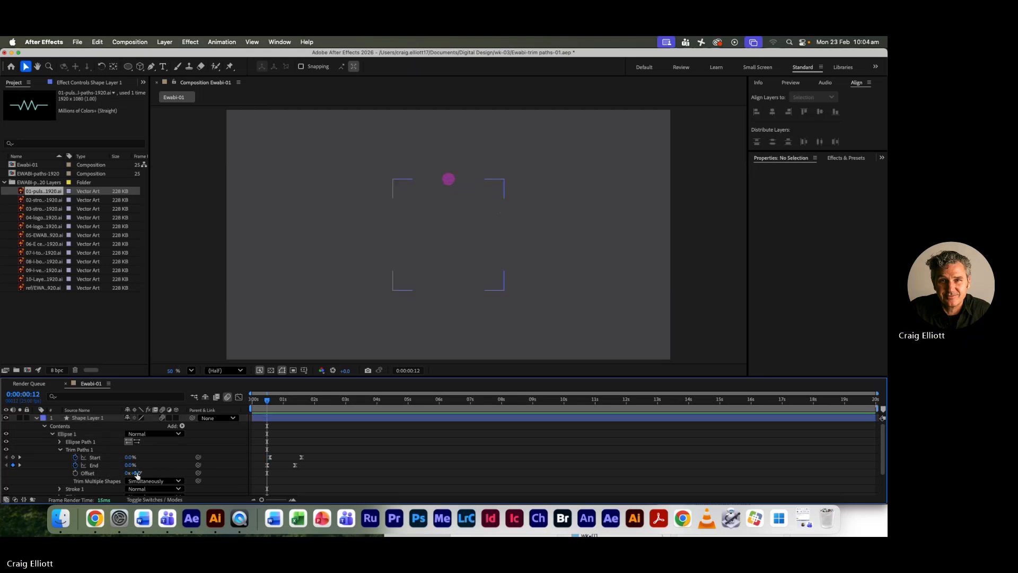
mouse_move(137, 474)
left_mouse_down()
mouse_move(226, 483)
mouse_move(186, 481)
left_mouse_up()
left_click_drag(187, 481, 244, 476)
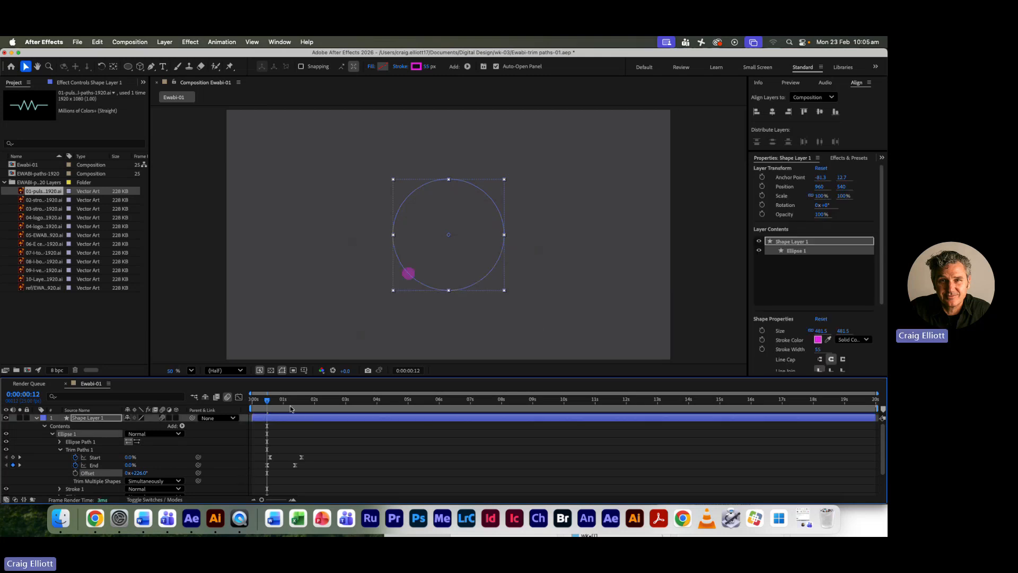
mouse_move(272, 403)
left_mouse_down()
mouse_move(246, 404)
mouse_move(277, 402)
mouse_move(266, 405)
left_mouse_up()
left_click_drag(266, 402, 299, 403)
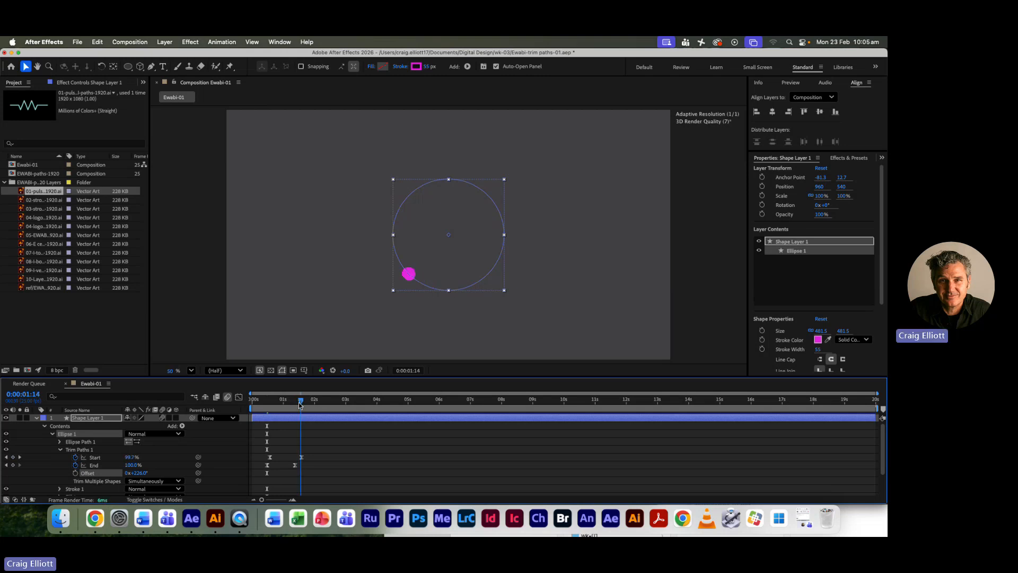
Add a Trim Paths End keyframe of 99.9% at 0:00:01:15 and preview the circle animation from the beginning.
left_click(20, 457)
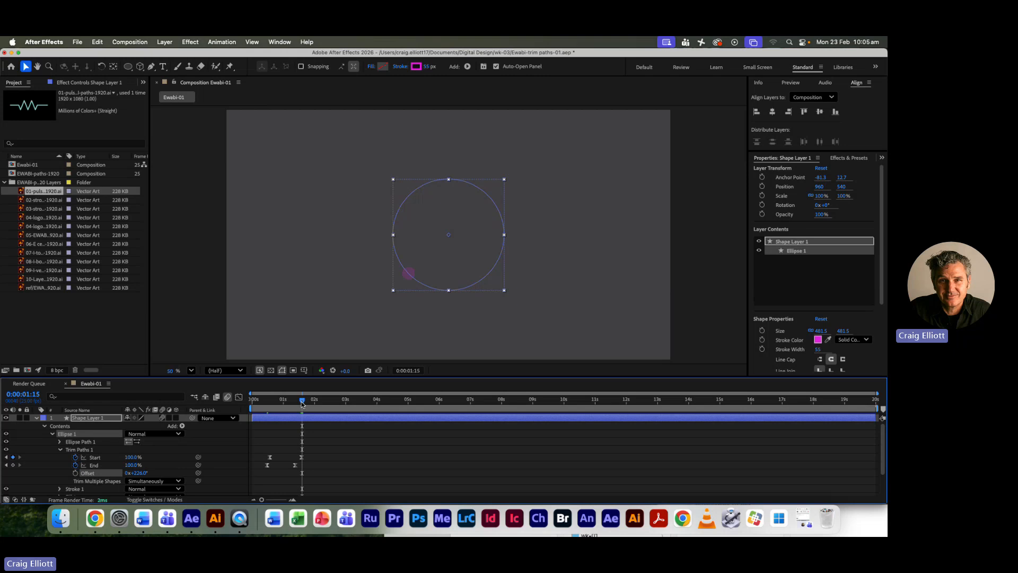
left_click(131, 458)
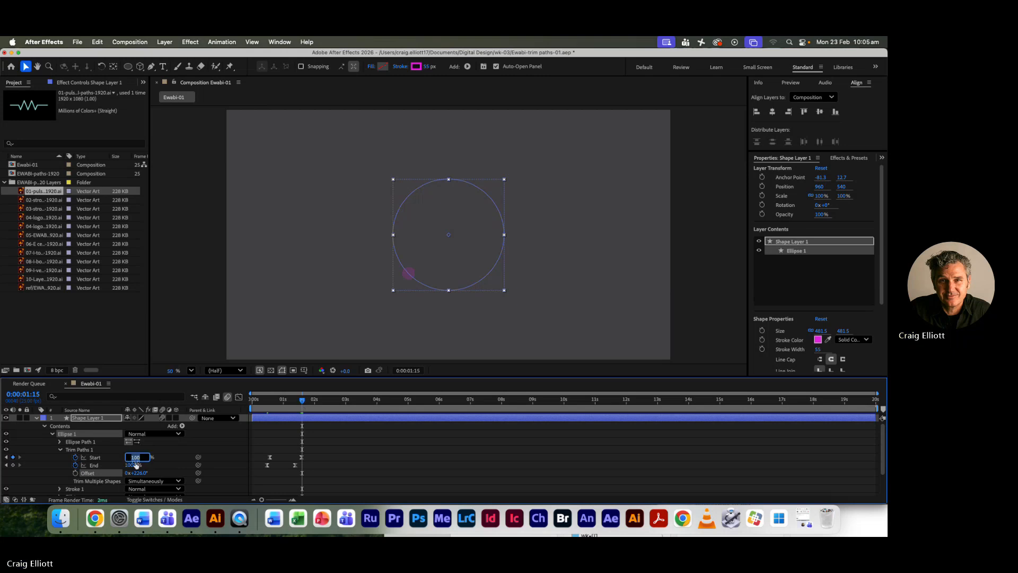
left_click(136, 465)
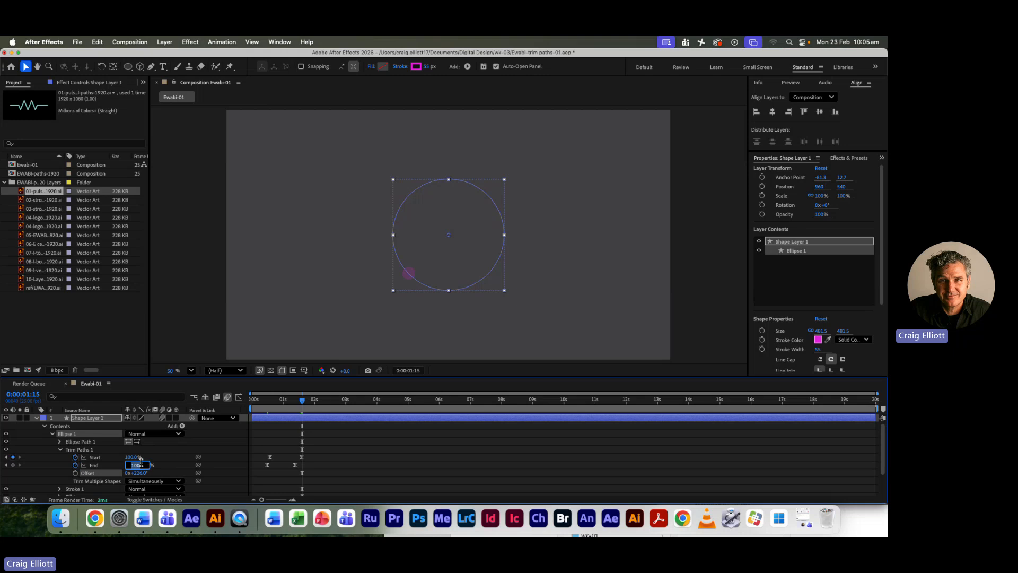
type("99.9")
key("Tab")
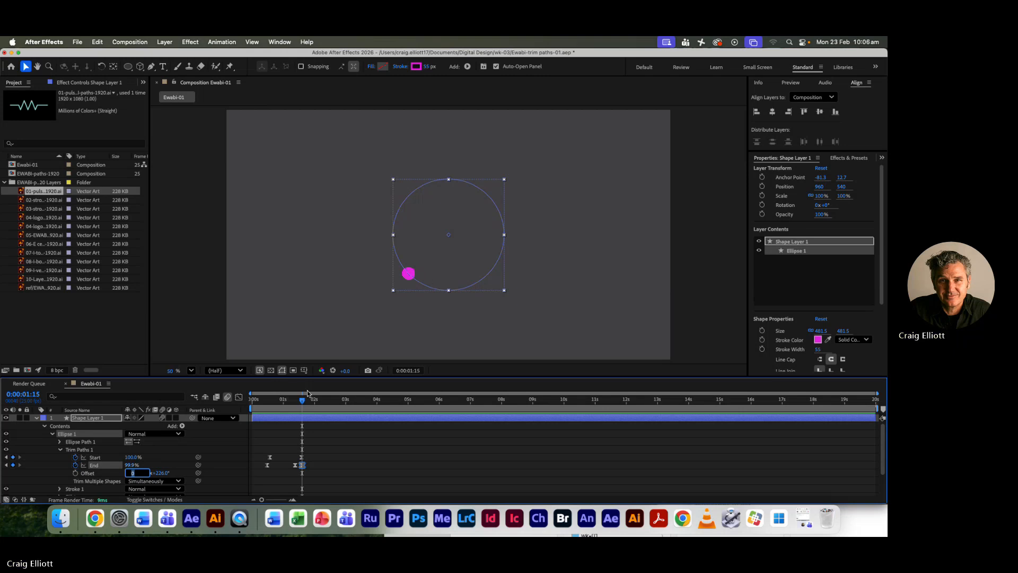
left_click_drag(302, 400, 236, 412)
key("space")
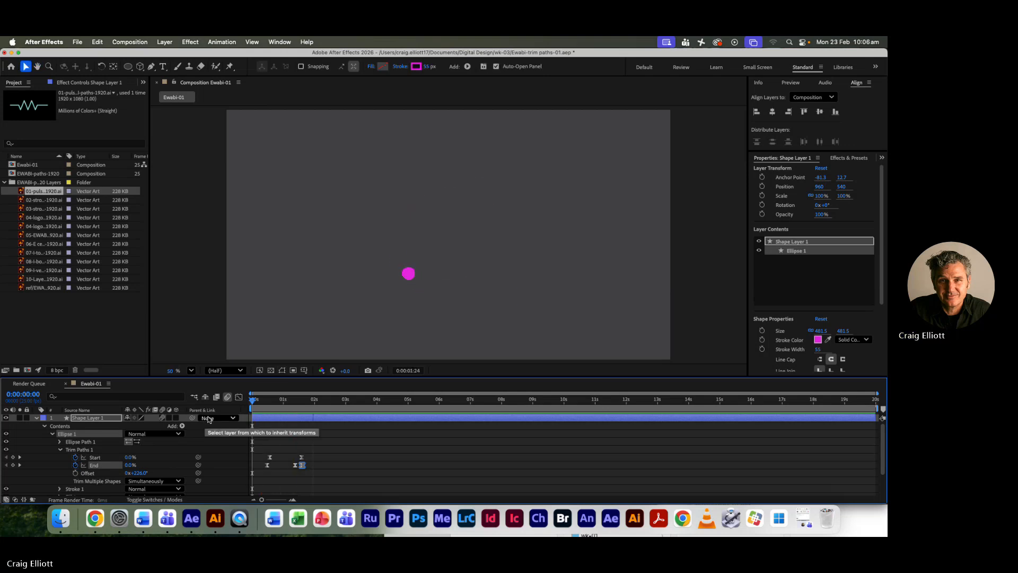
key("space")
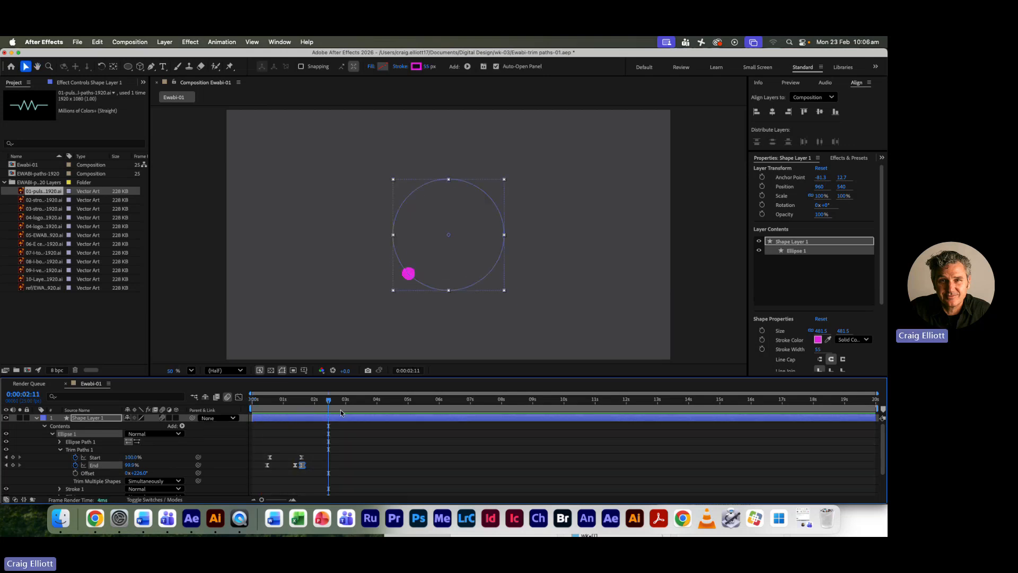
Switch to QuickTime Player to review the finished EWABI logo animation, and look at the aa EWABI-v2 folder in Finder.
key("super+Tab")
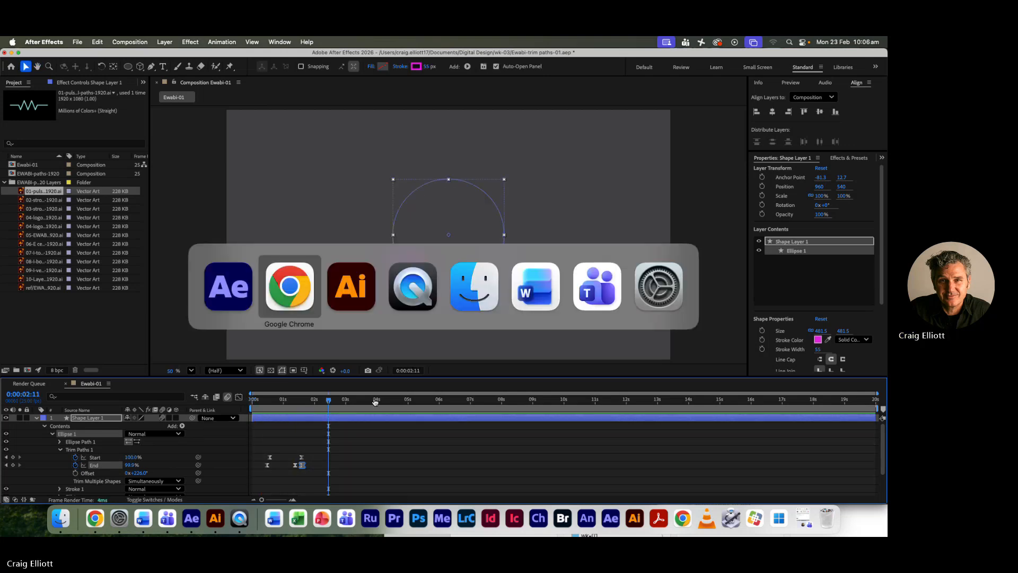
left_click(433, 293)
left_click_drag(425, 425, 366, 425)
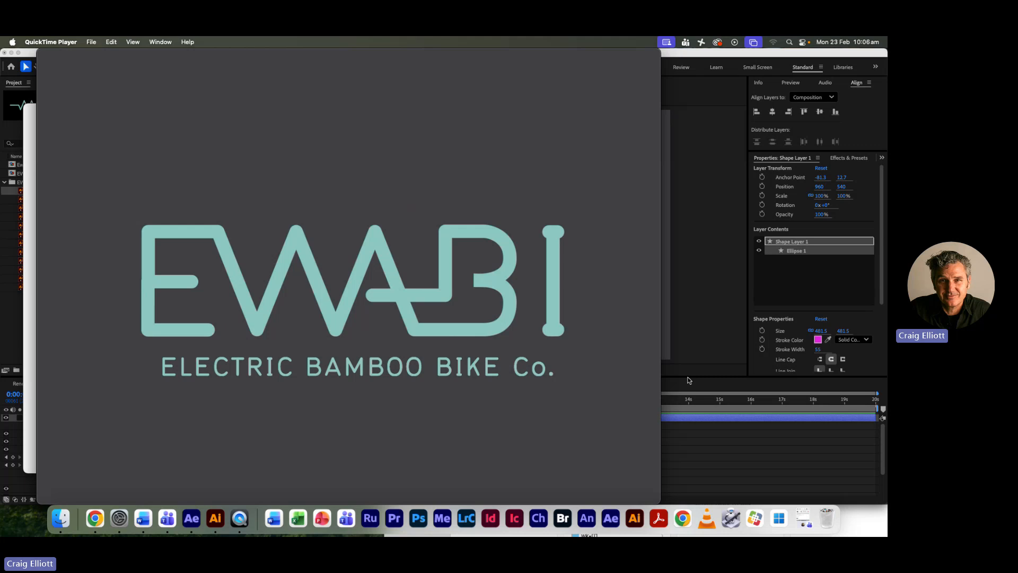
key("super+Tab")
key("Tab")
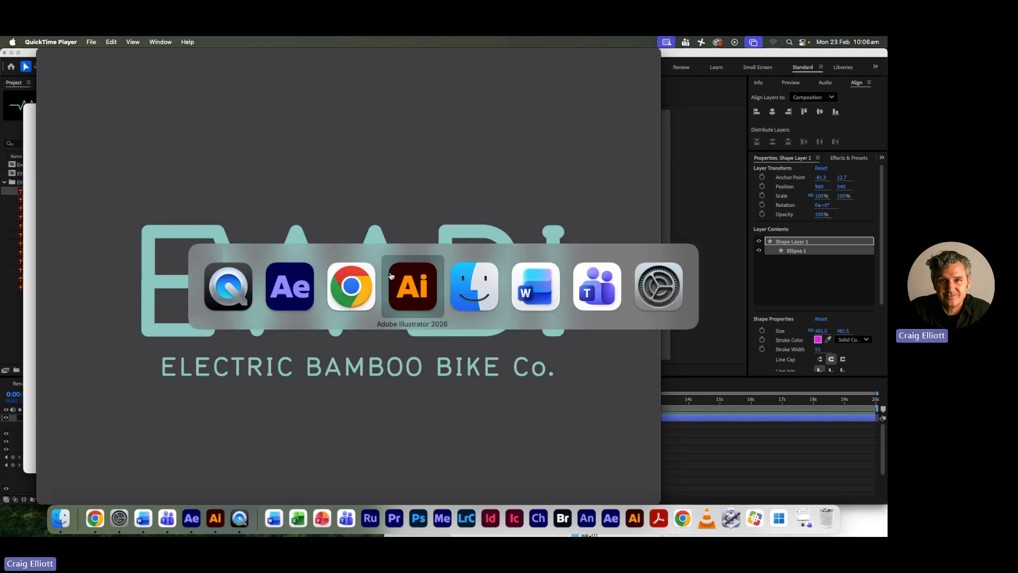
left_click(504, 293)
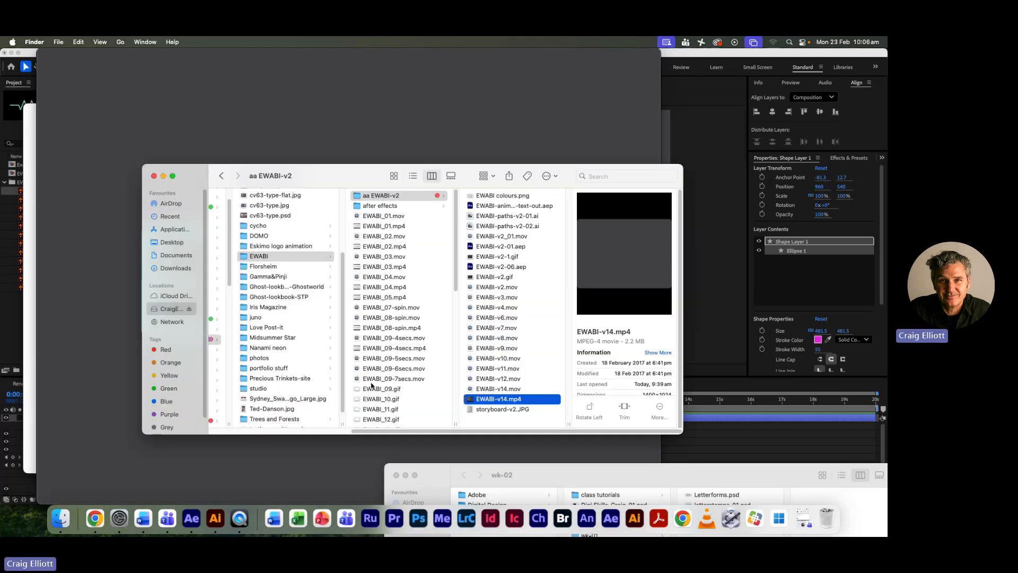
left_click(221, 440)
Return to After Effects, save the project, and collapse the properties of Shape Layer 1.
key("super+Tab")
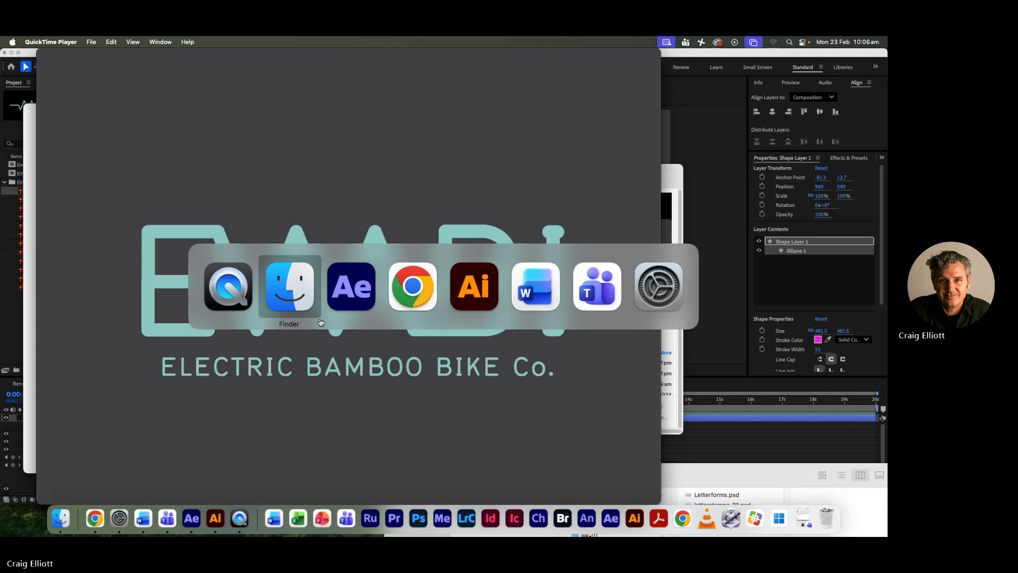
left_click(356, 295)
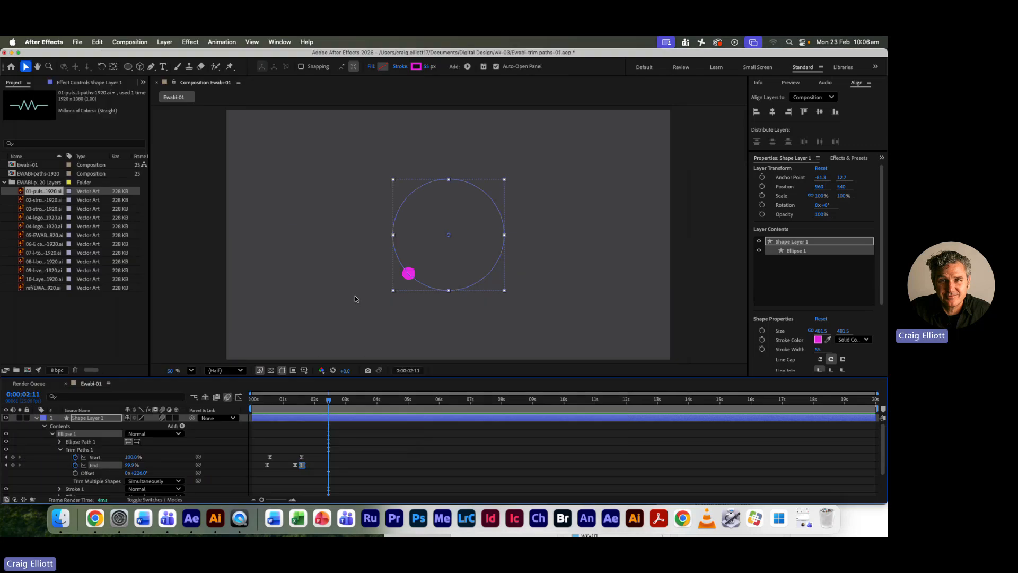
key("super+s")
key("u")
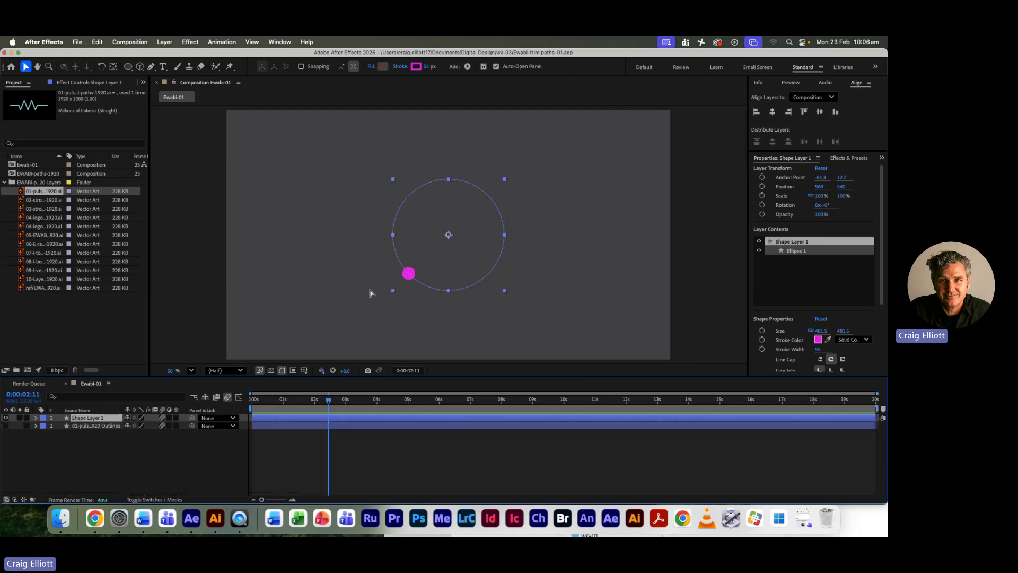
Open EWABI-v2-06.aep from the aa EWABI-v2 folder in Finder, accepting its version conversion, and look through its composition layers.
key("super+Tab")
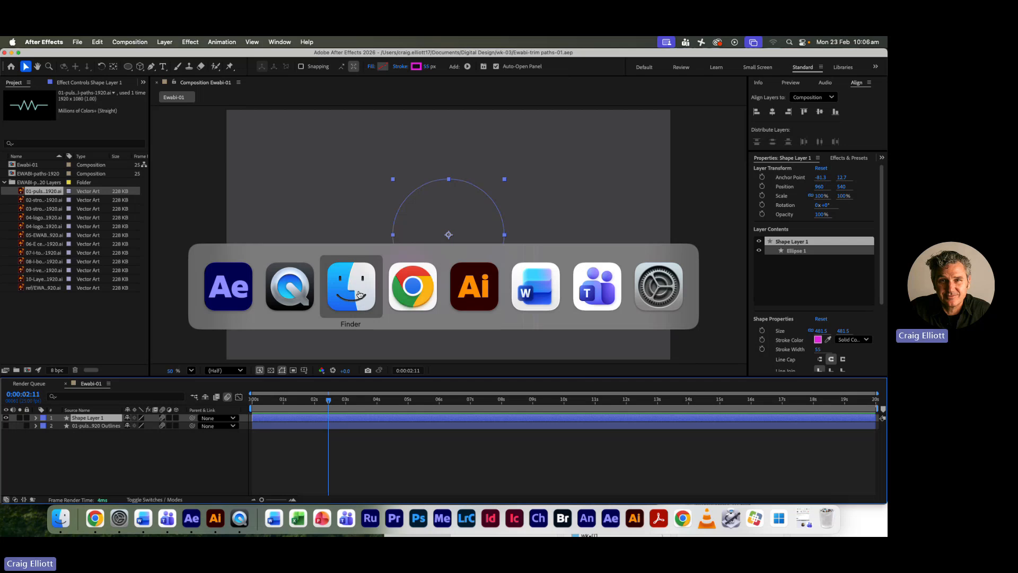
left_click(359, 295)
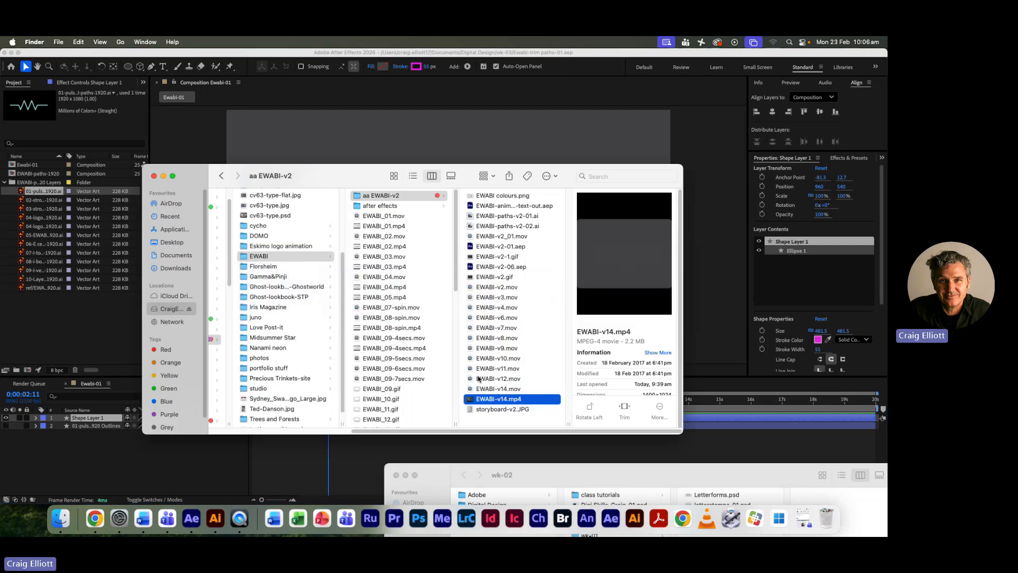
double_click(470, 266)
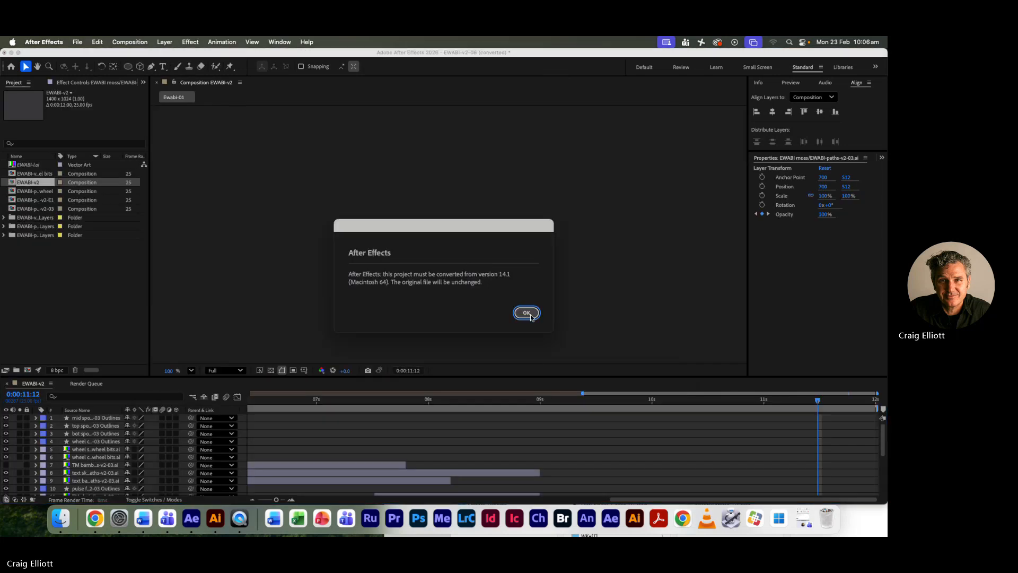
left_click(530, 315)
left_click(527, 313)
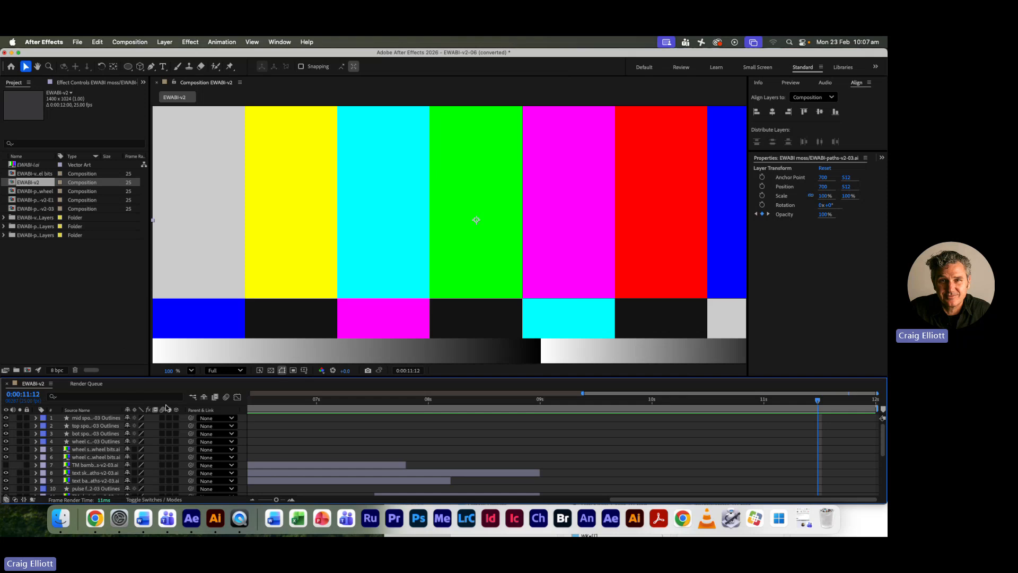
scroll(201, 446, "down", 1)
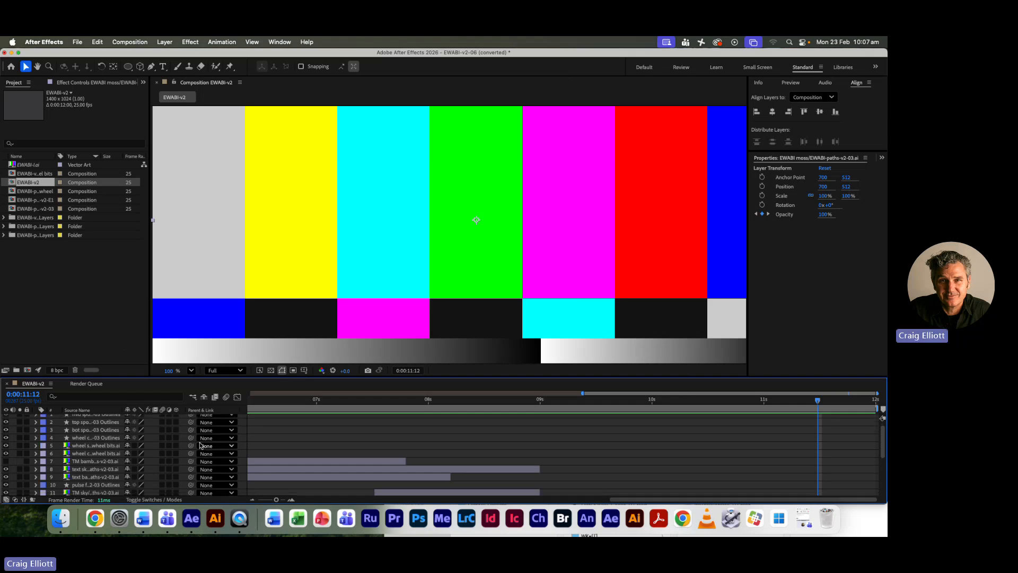
scroll(200, 445, "down", 3)
scroll(186, 429, "up", 4)
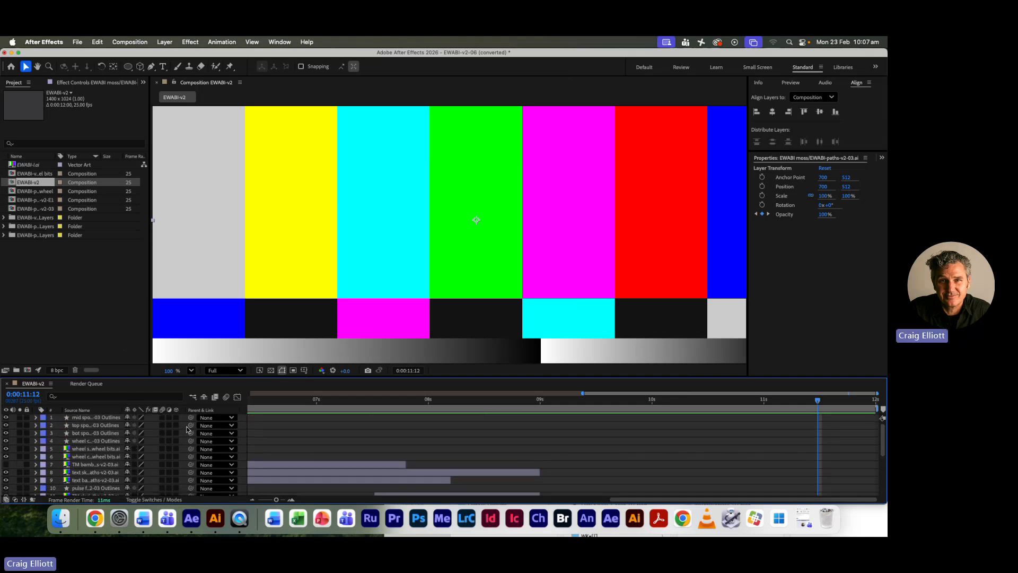
key("super+Tab")
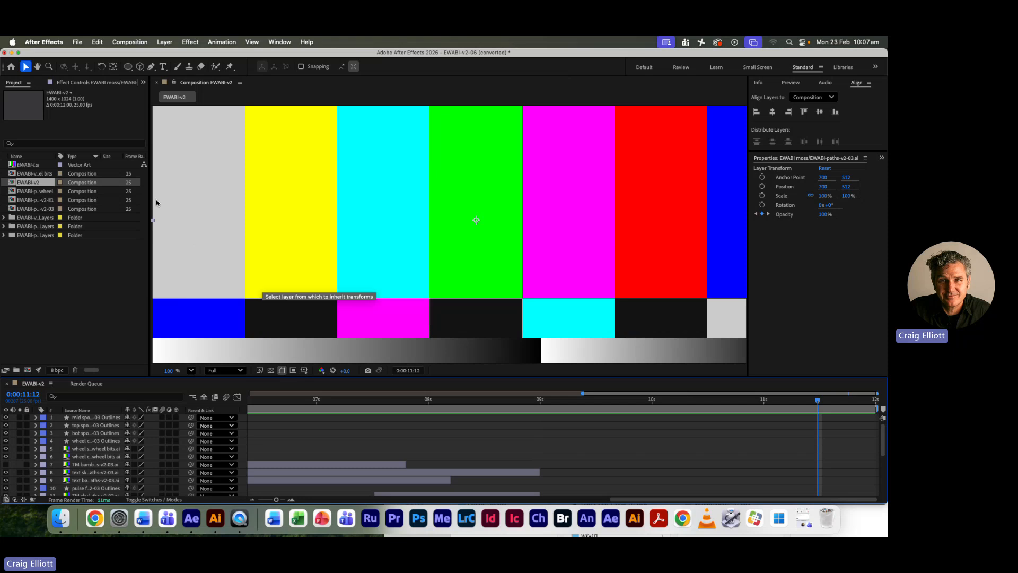
left_click(27, 167)
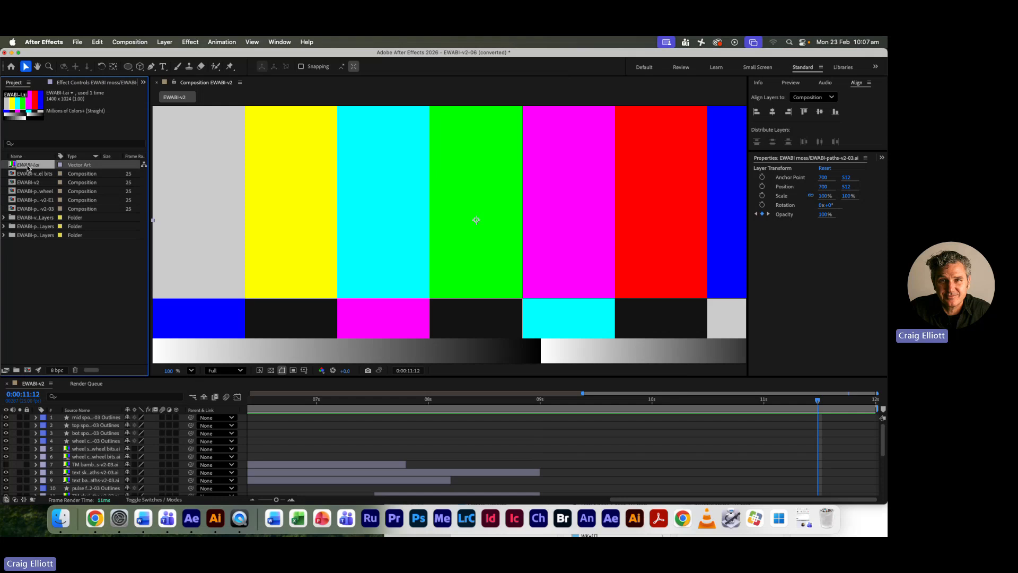
right_click(28, 170)
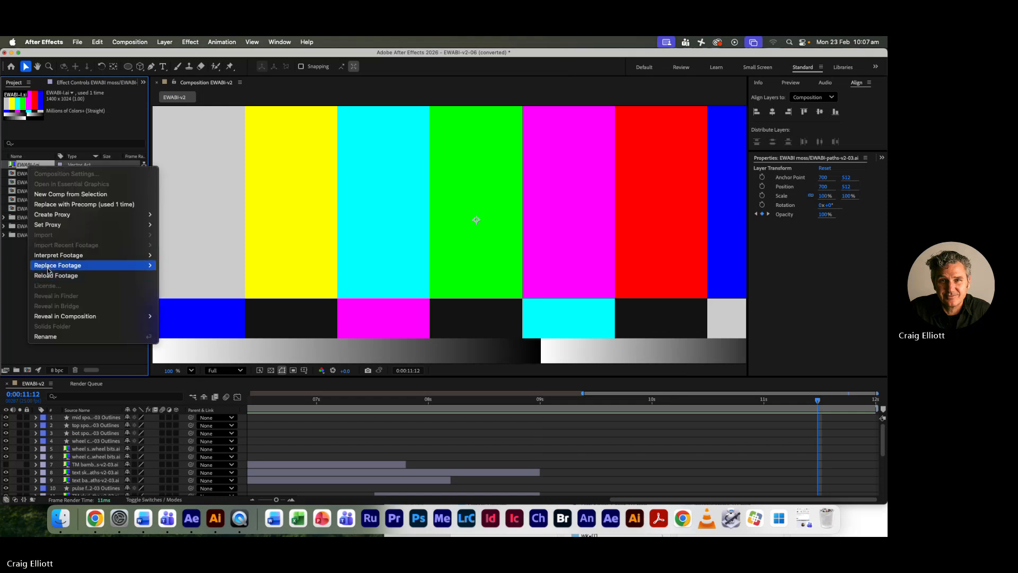
mouse_move(127, 265)
left_click(163, 261)
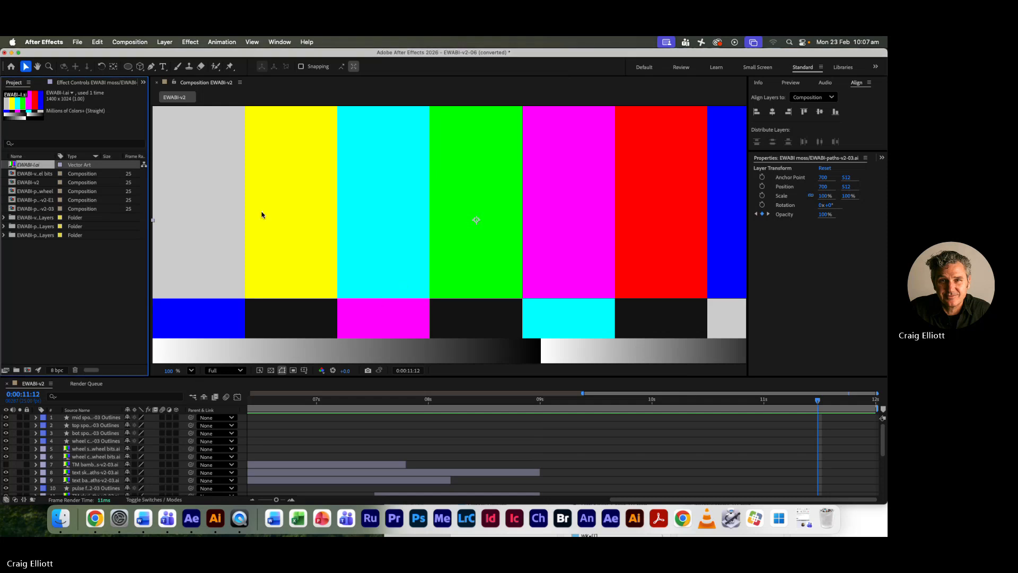
Try to relink the missing EWABI-l.ai footage, searching the EWABI and aa EWABI-v2 folders for a replacement file.
right_click(23, 167)
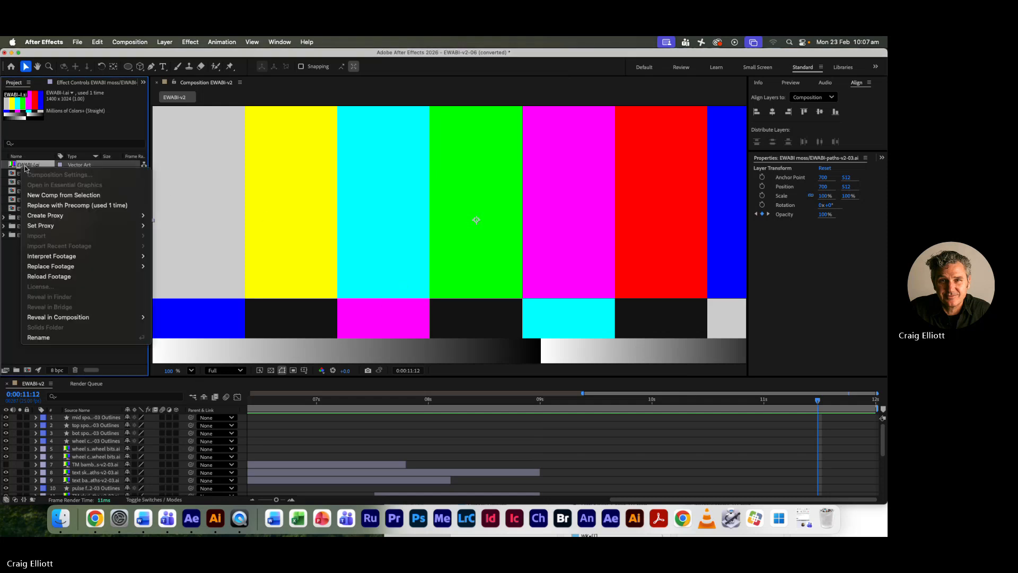
mouse_move(64, 265)
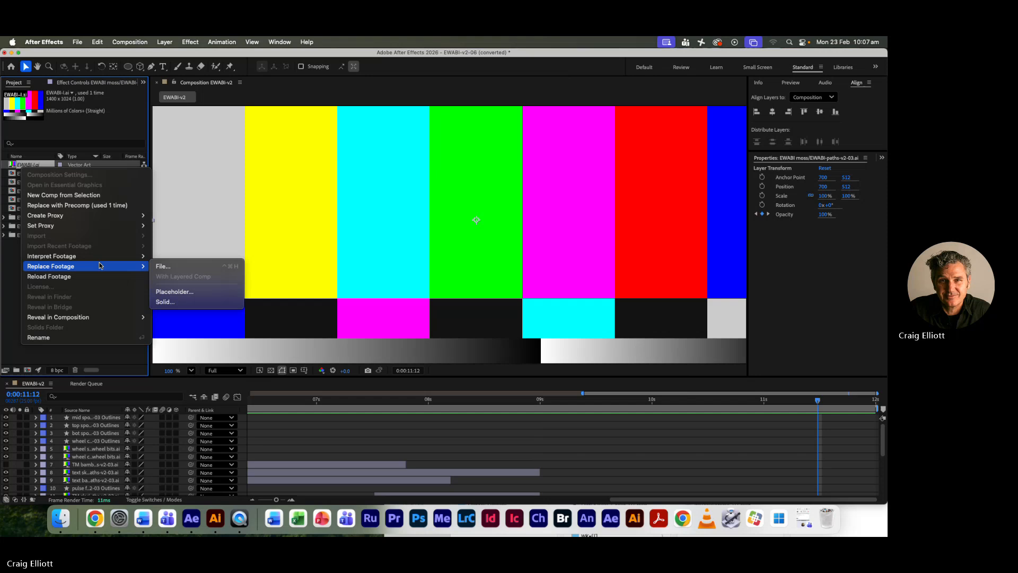
left_click(175, 265)
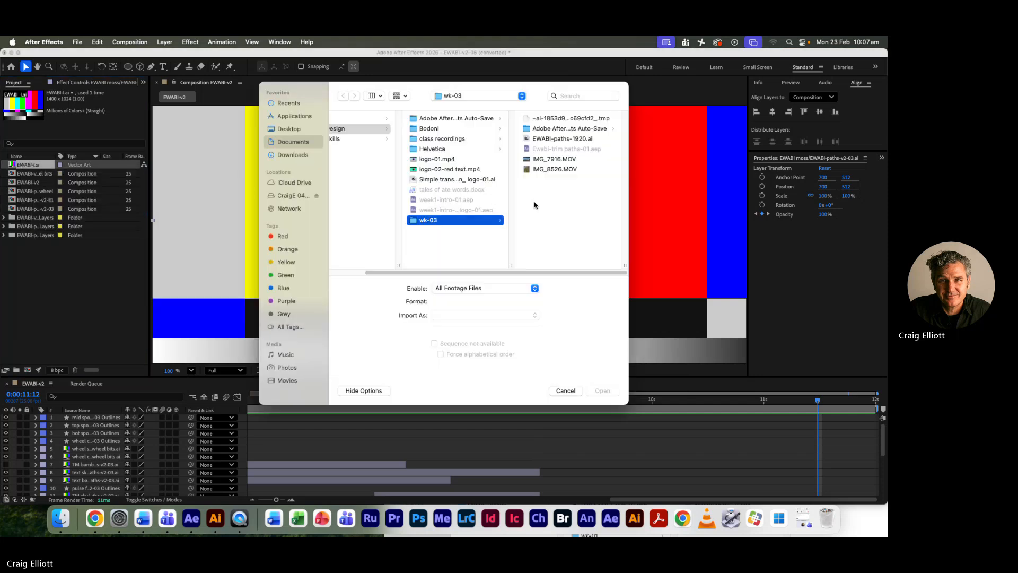
left_click(284, 196)
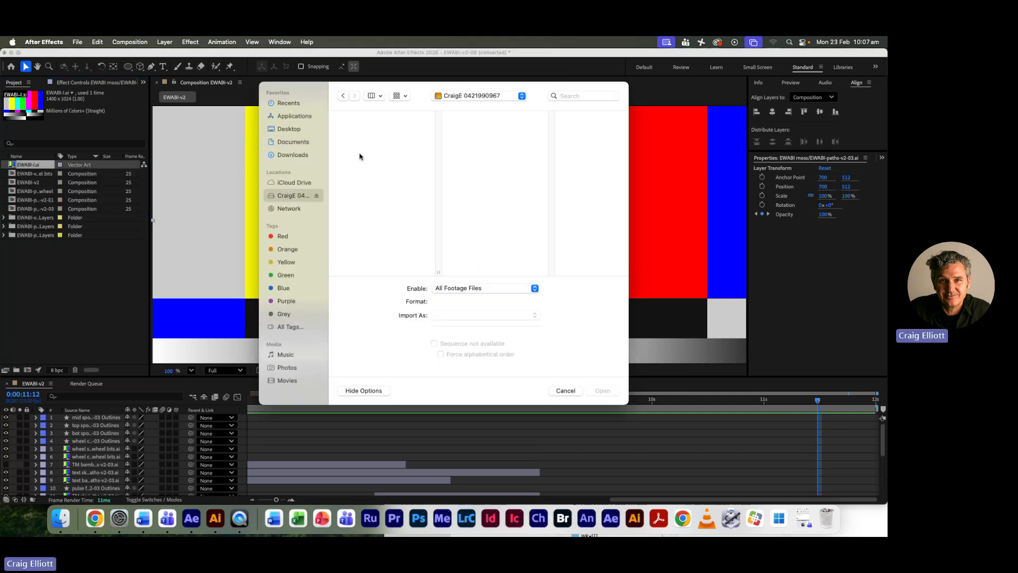
left_click(365, 130)
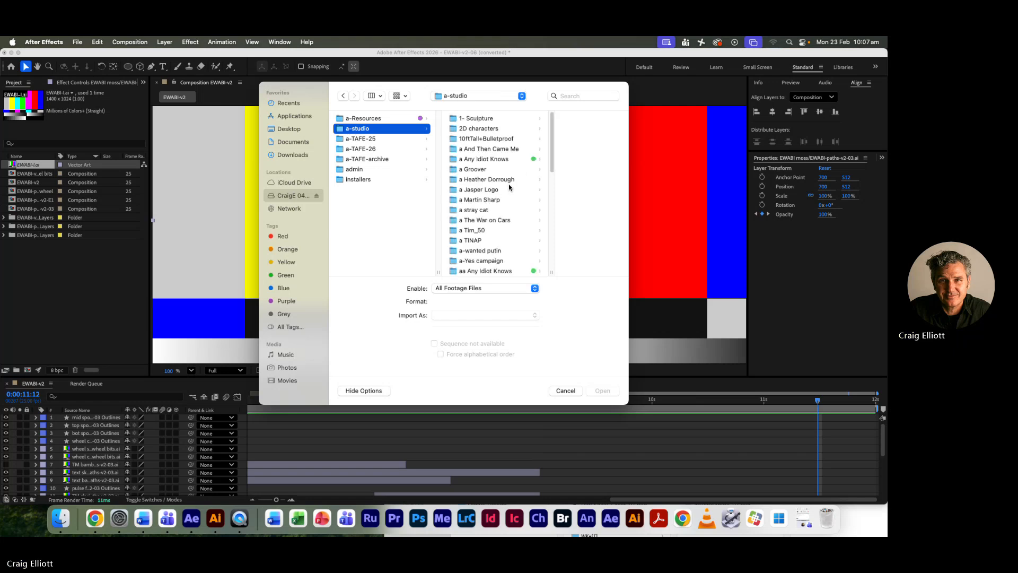
scroll(491, 234, "down", 2)
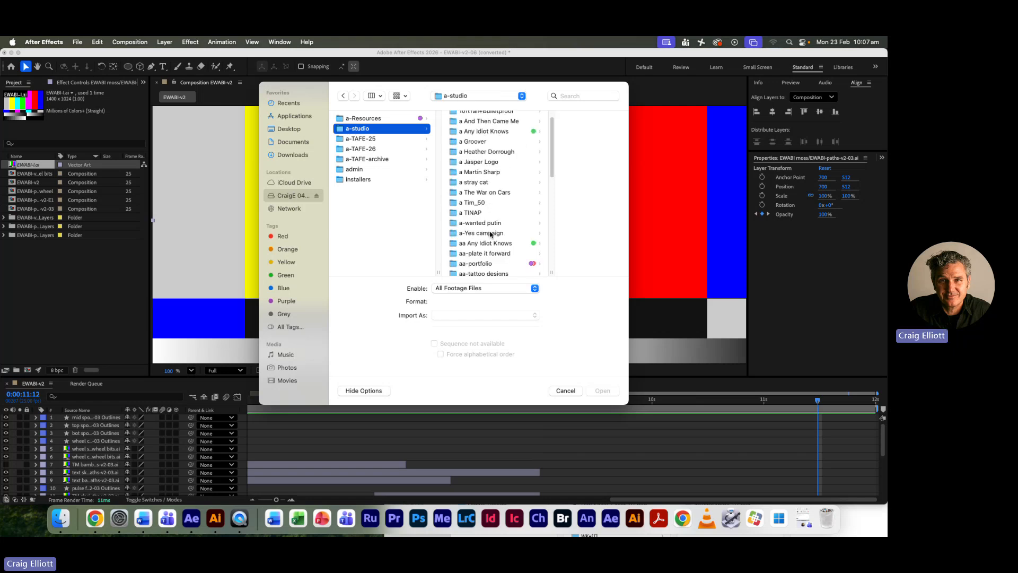
left_click(488, 264)
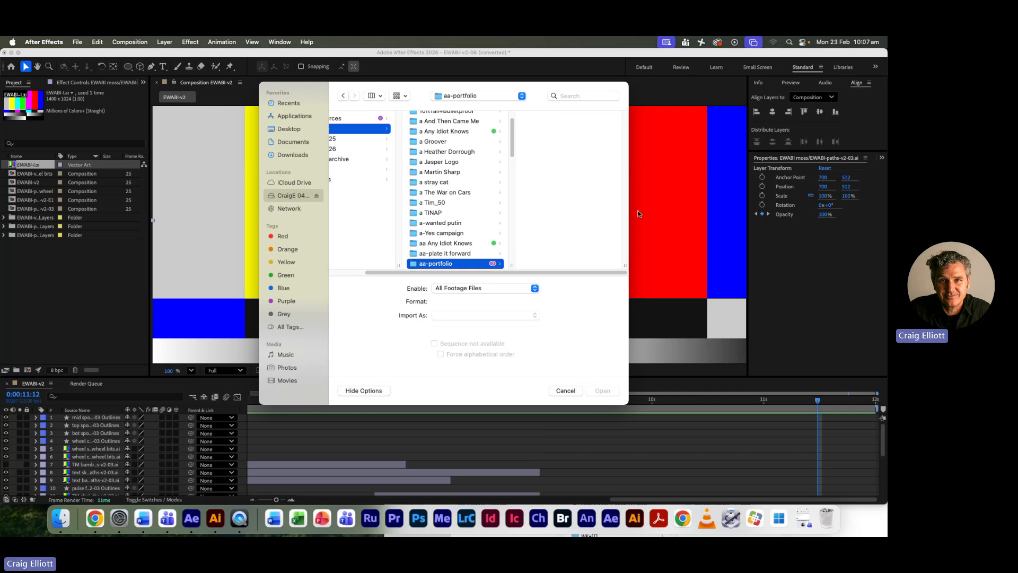
scroll(578, 218, "down", 5)
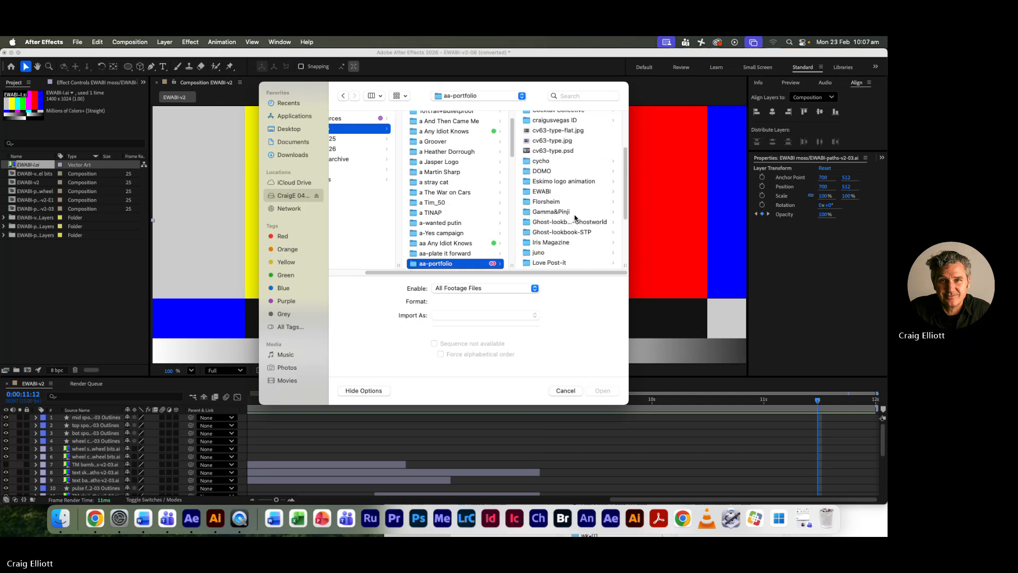
left_click(544, 194)
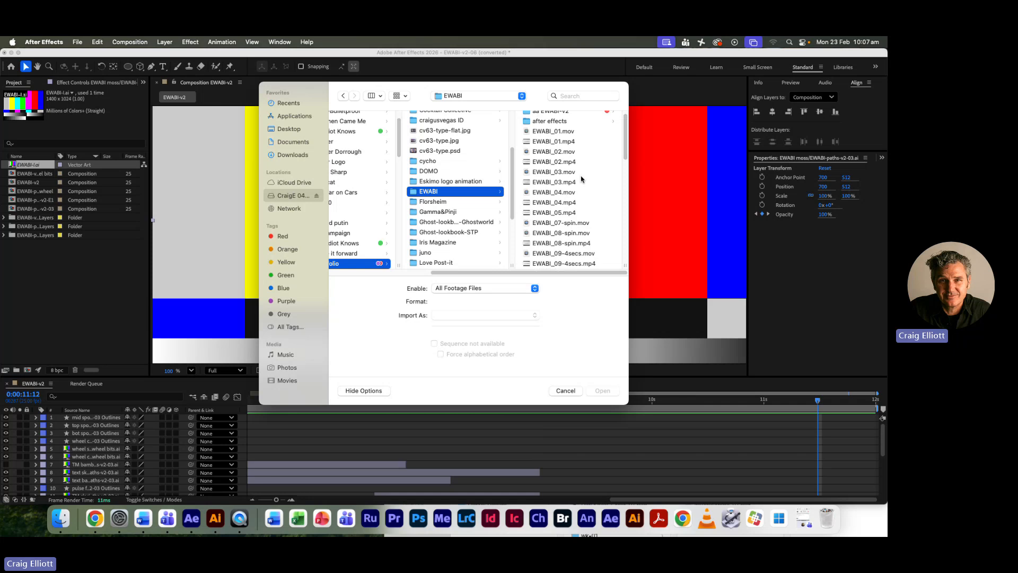
scroll(582, 179, "down", 8)
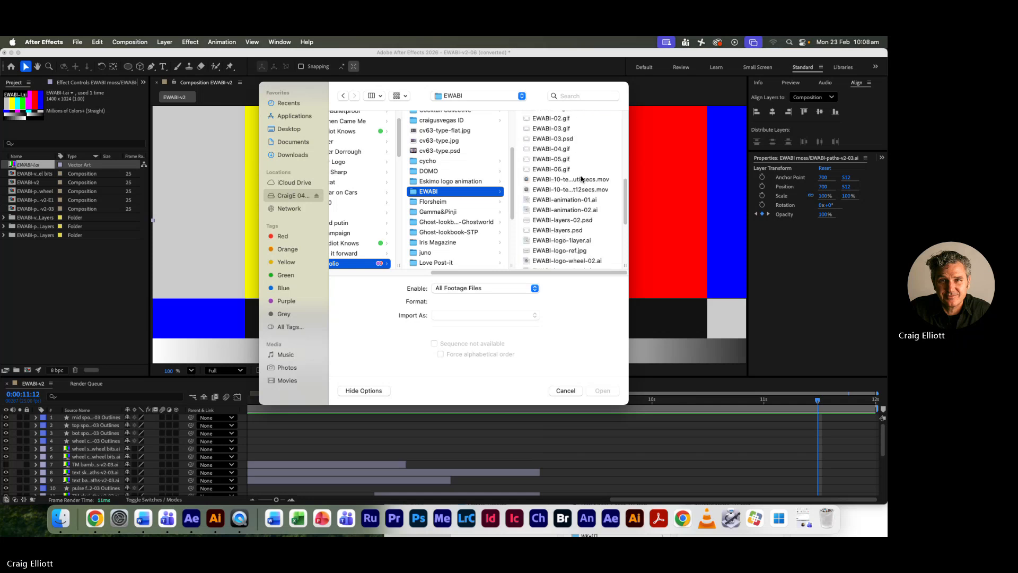
scroll(581, 179, "down", 6)
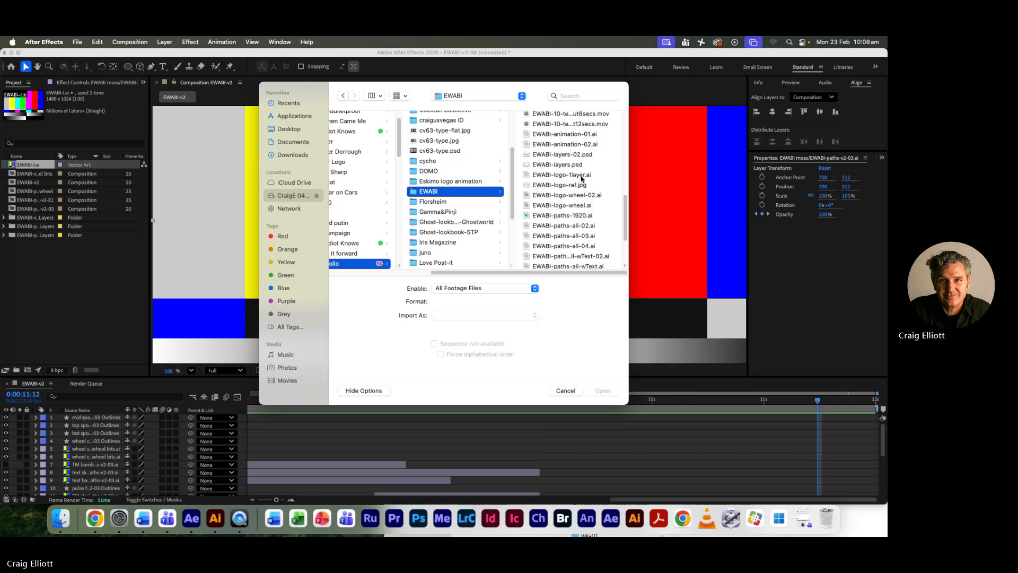
scroll(582, 179, "down", 8)
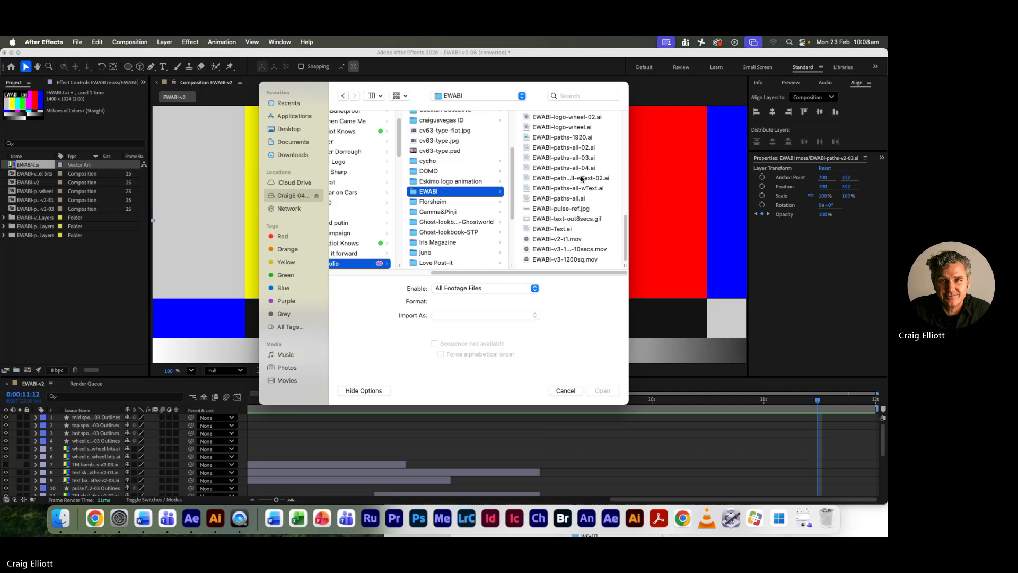
scroll(582, 178, "up", 20)
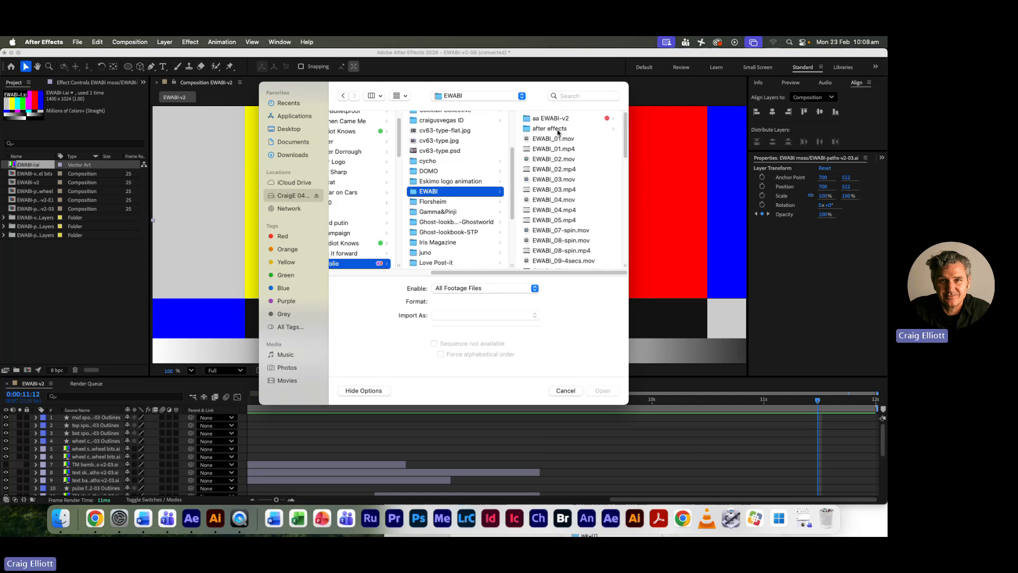
left_click(545, 119)
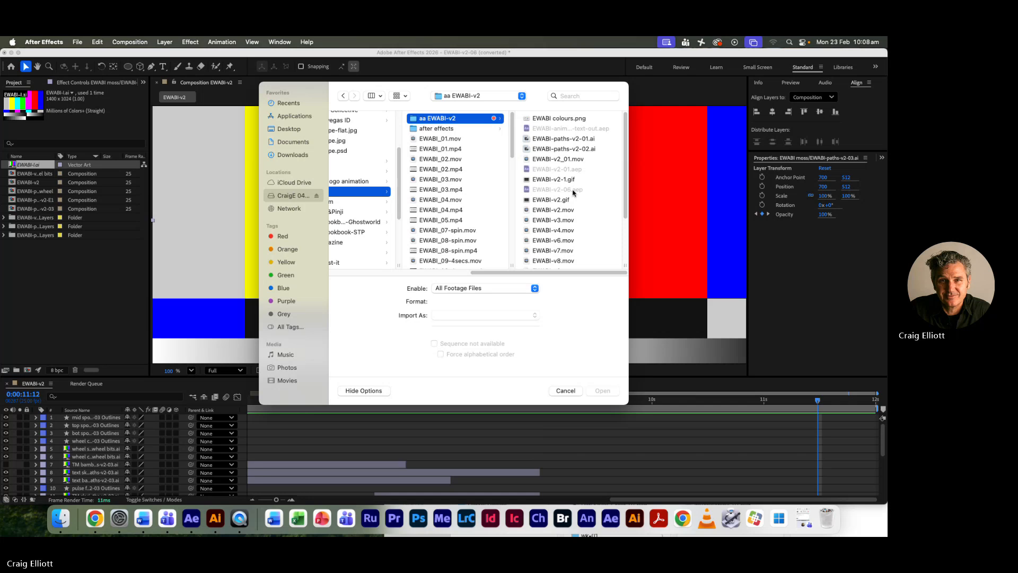
scroll(572, 181, "down", 2)
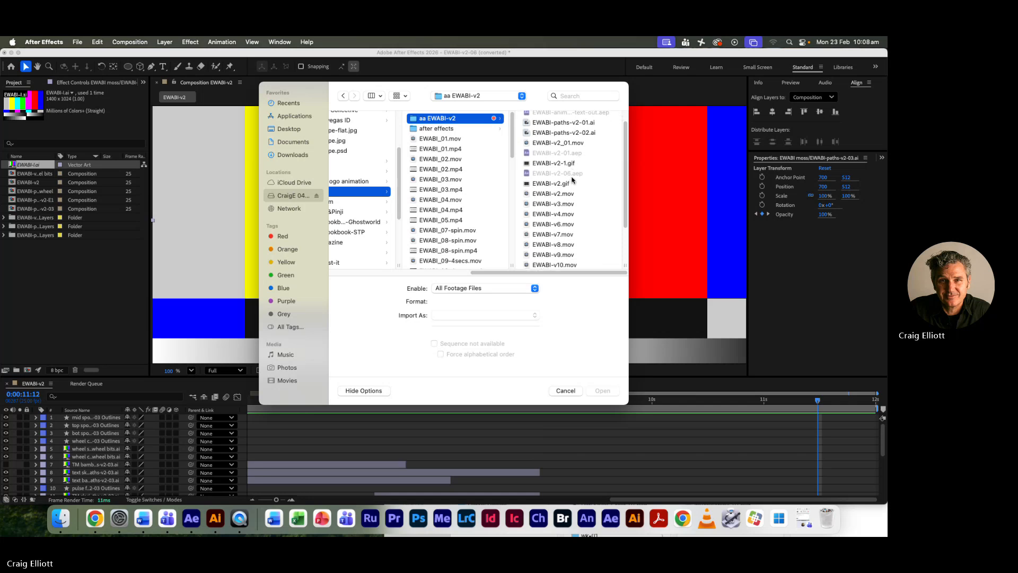
scroll(573, 180, "down", 3)
scroll(573, 179, "up", 4)
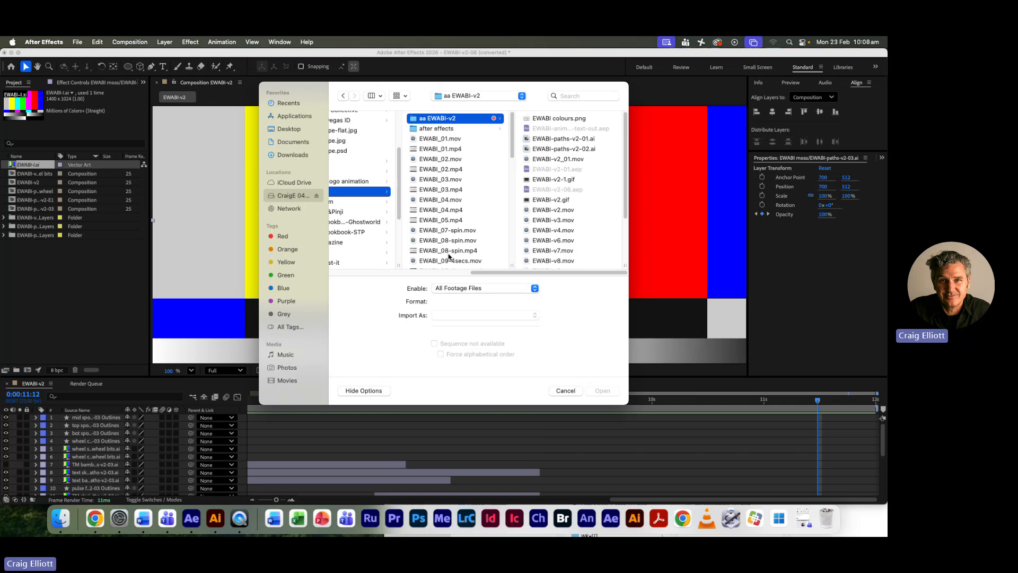
left_click(565, 391)
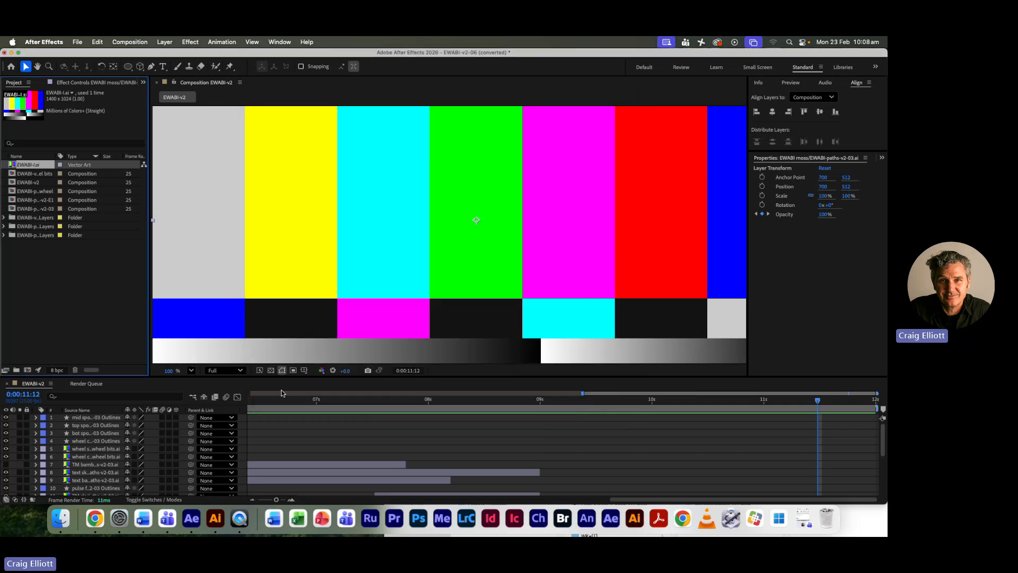
Preview the EWABI-v2 composition from its beginning.
left_click_drag(279, 401, 222, 402)
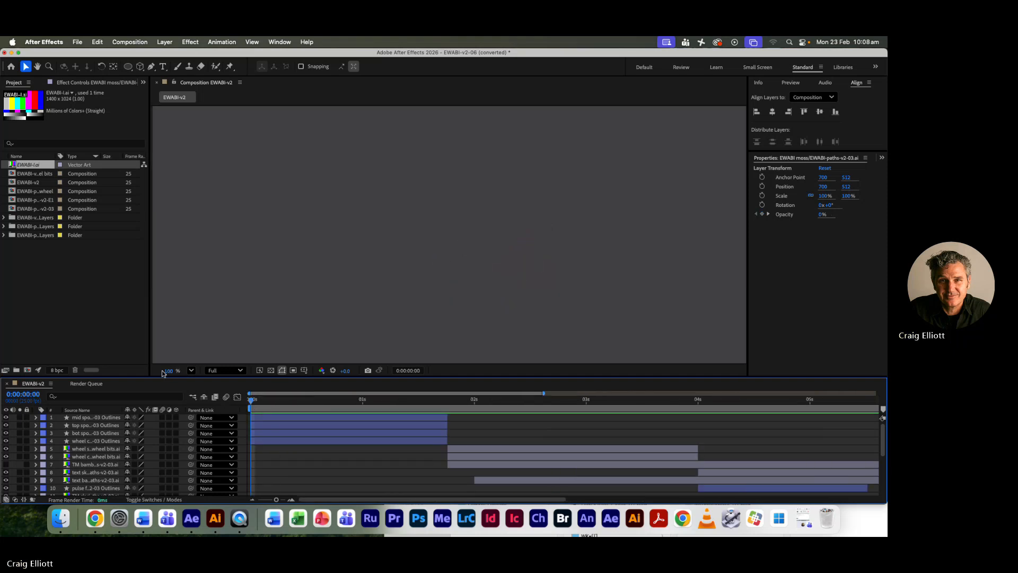
key("space")
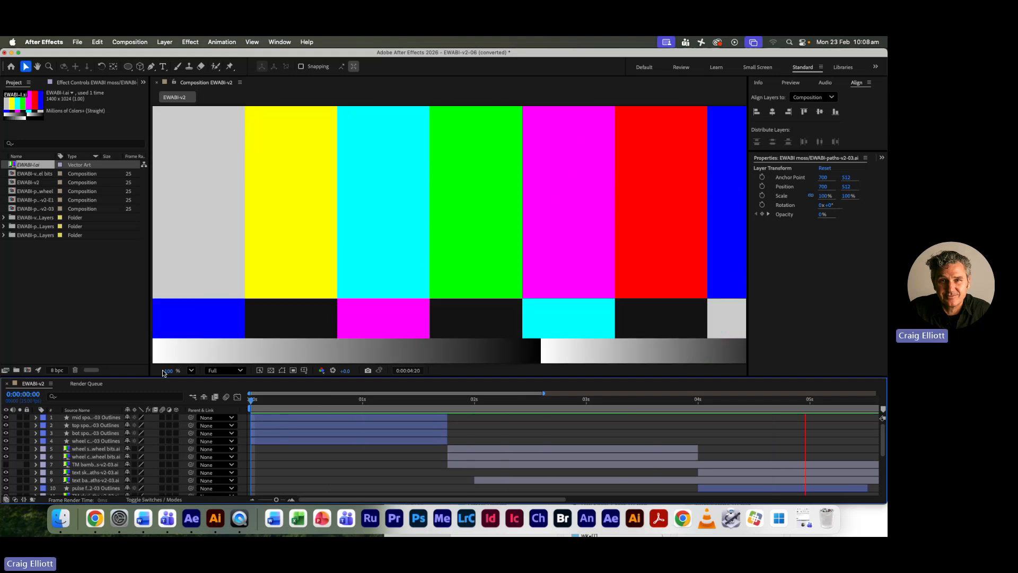
key("space")
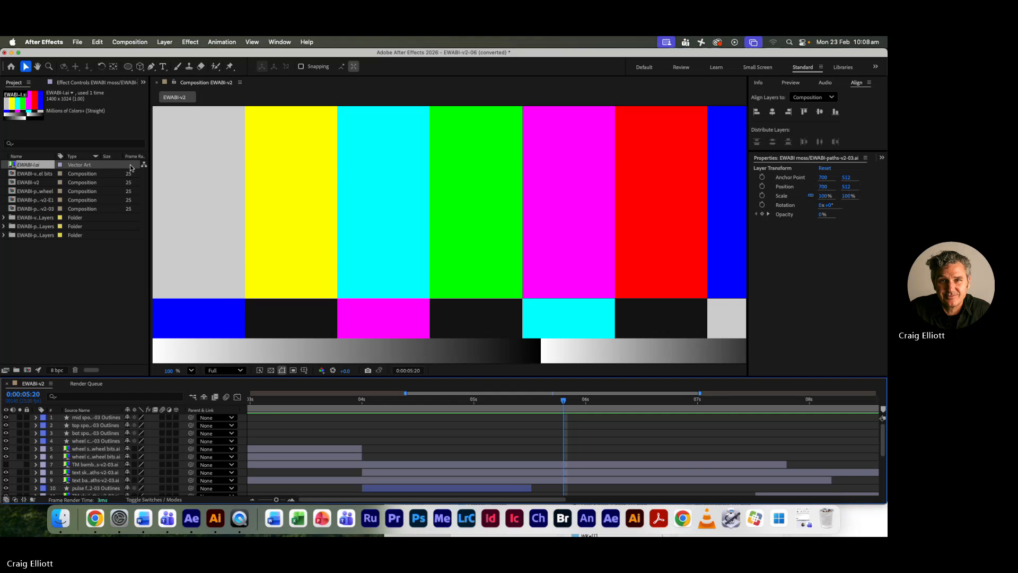
Reopen the recent project Ewabi-trim paths-01.aep, discarding the changes to the converted EWABI-v2-06 project.
left_click(78, 42)
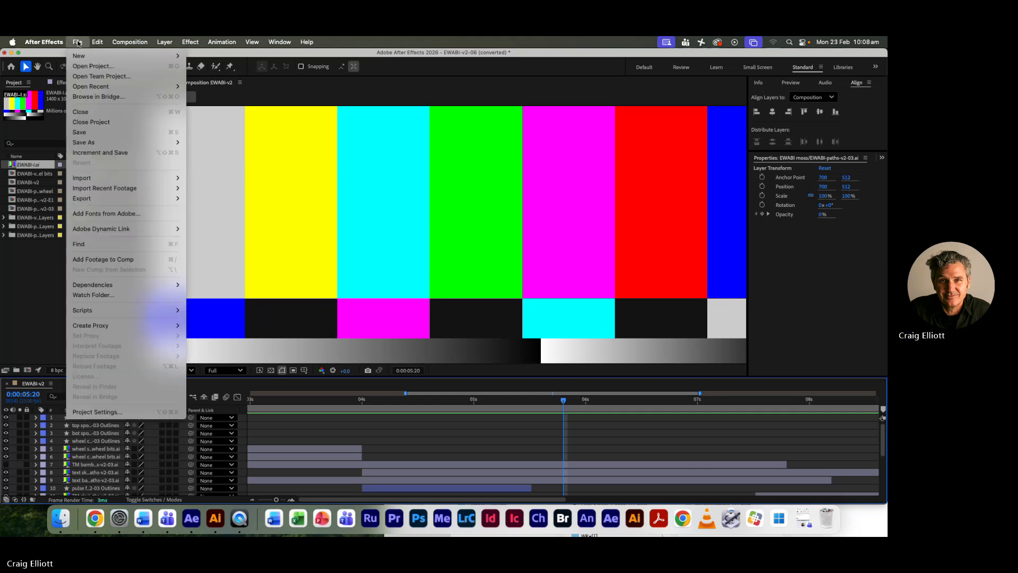
mouse_move(90, 86)
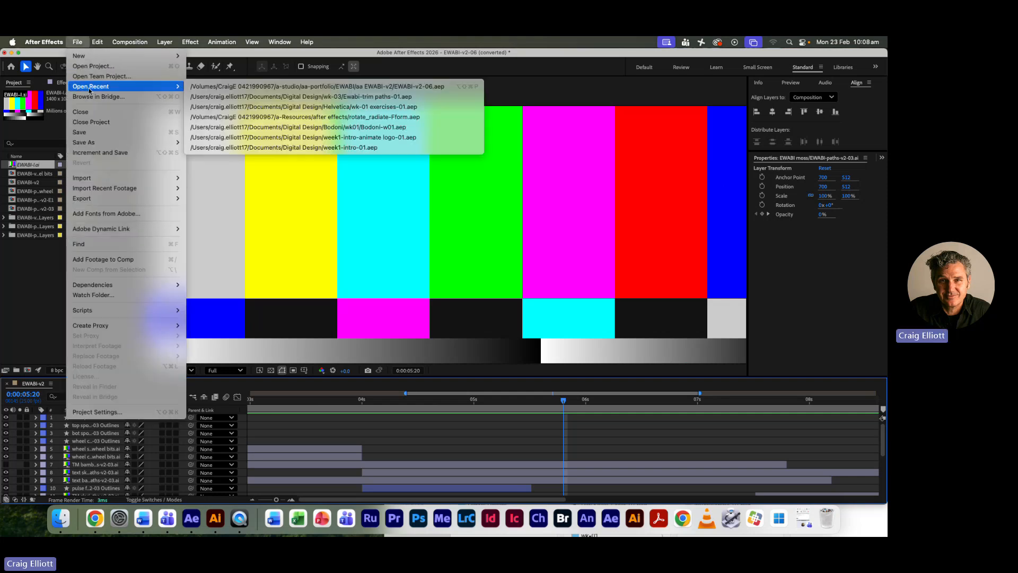
left_click(267, 96)
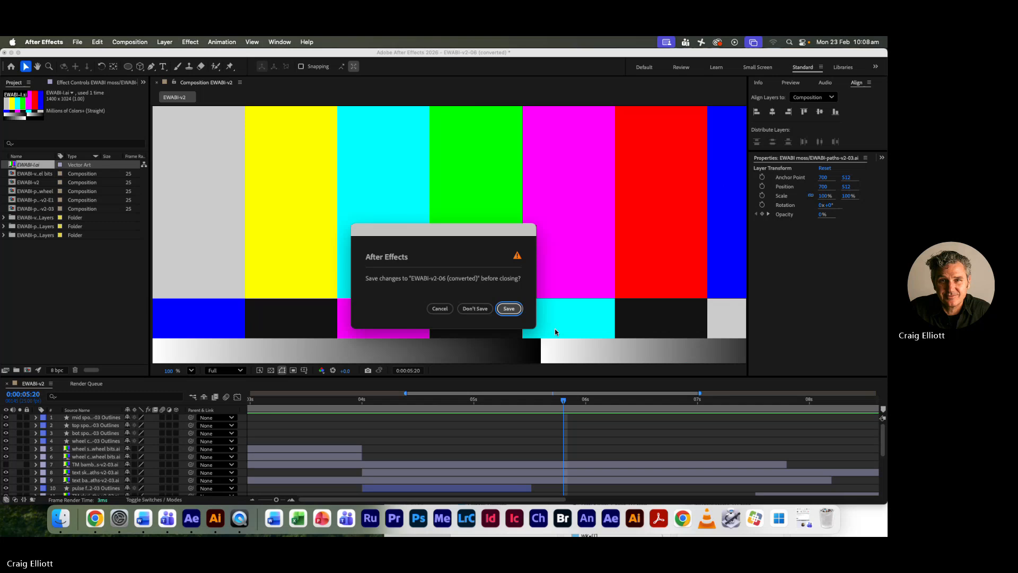
left_click(482, 311)
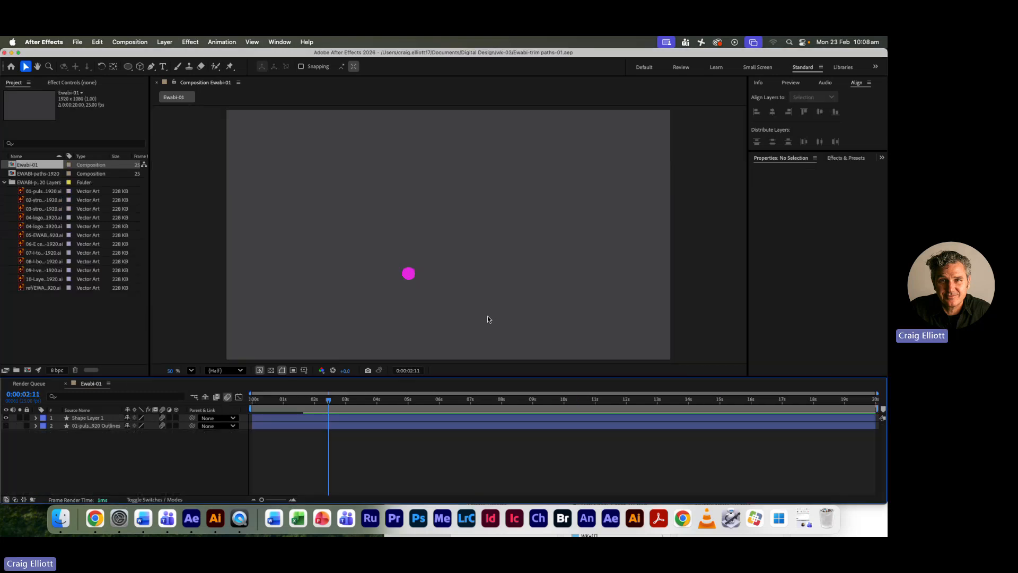
Return Ewabi-01 to 0:00:00:00, collapse the artwork layers folder, hide Shape Layer 1 and show the 01-pulse outlines layer.
left_click_drag(328, 400, 213, 401)
left_click(5, 182)
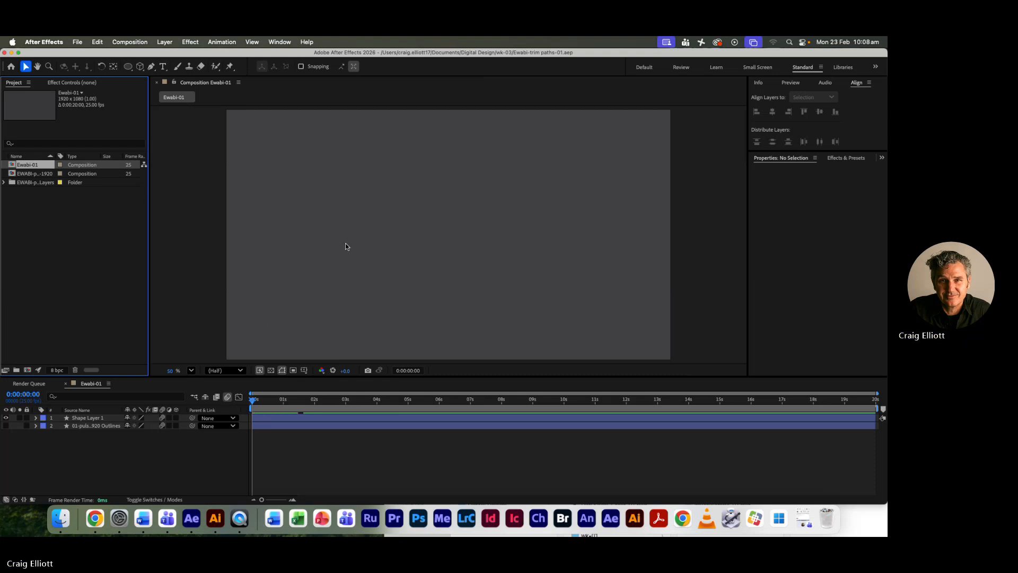
left_click(6, 417)
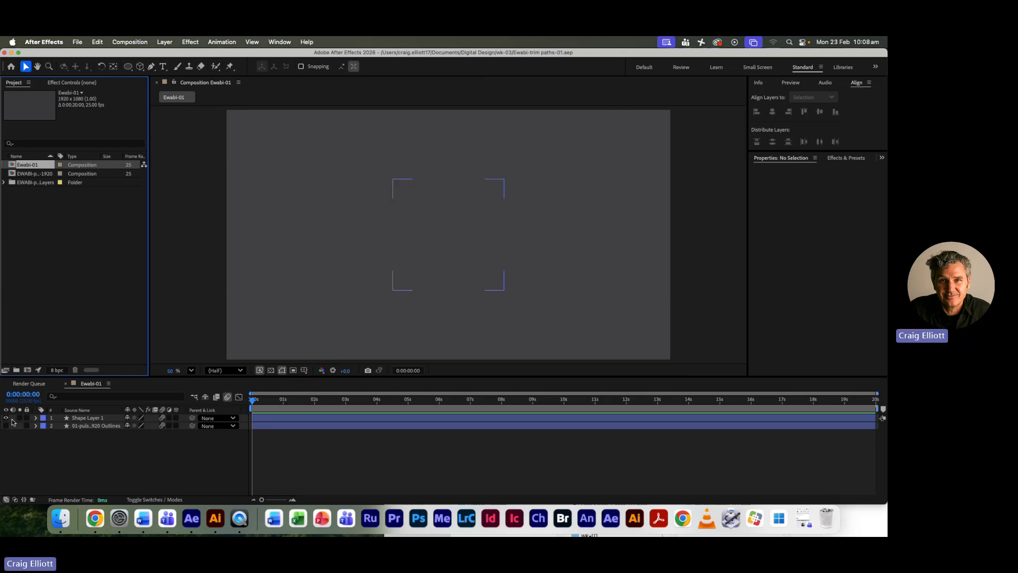
left_click(6, 418)
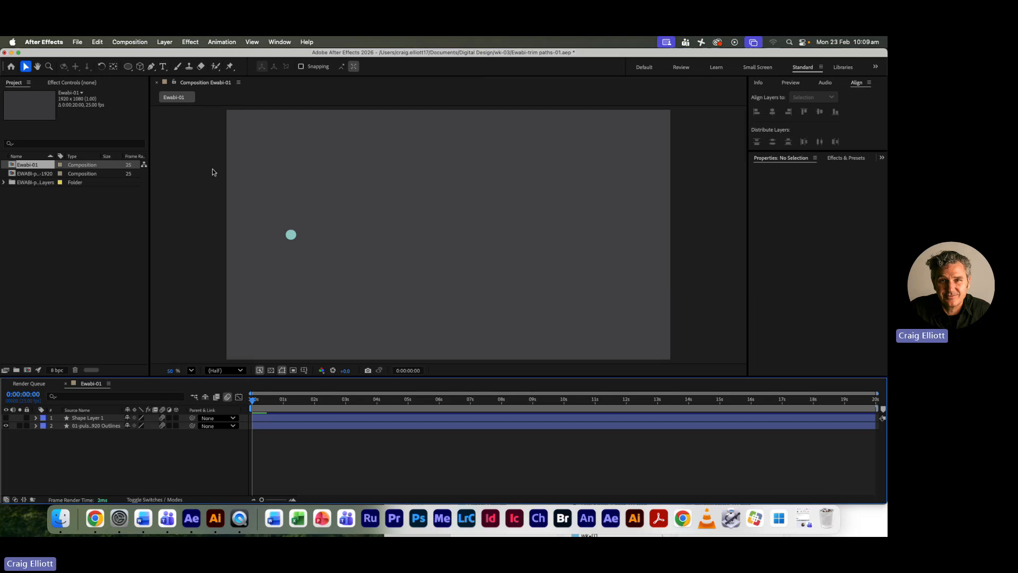
Create a composition named ewabi-02 with the HD 1920x1080 25 fps preset and a 20-second duration.
left_click(128, 42)
left_click(135, 55)
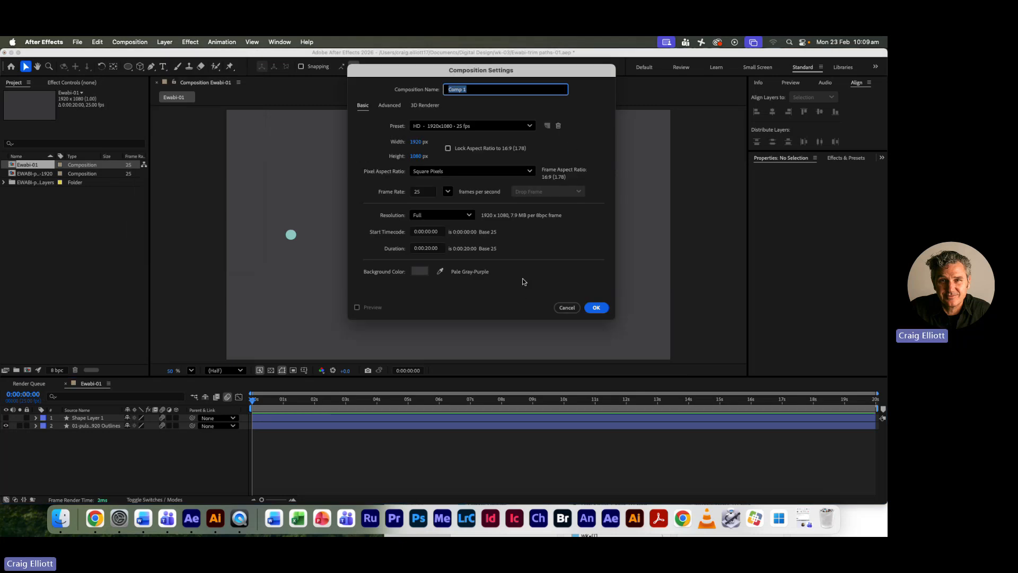
type("ewabi-02")
left_click(594, 309)
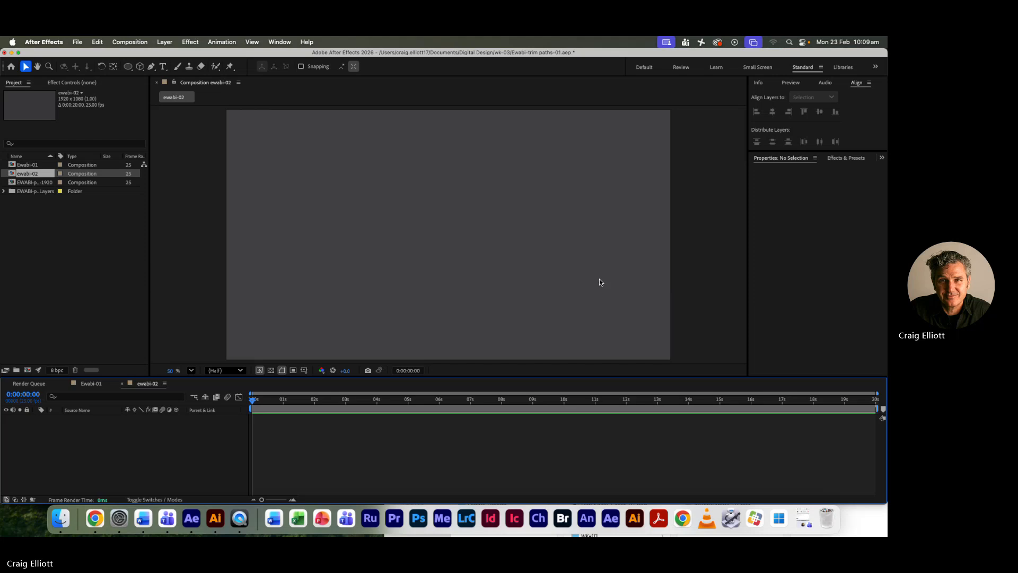
Add the 01-pulse full path artwork from the EWABI-paths-1920 Layers folder to the ewabi-02 composition.
left_click(4, 191)
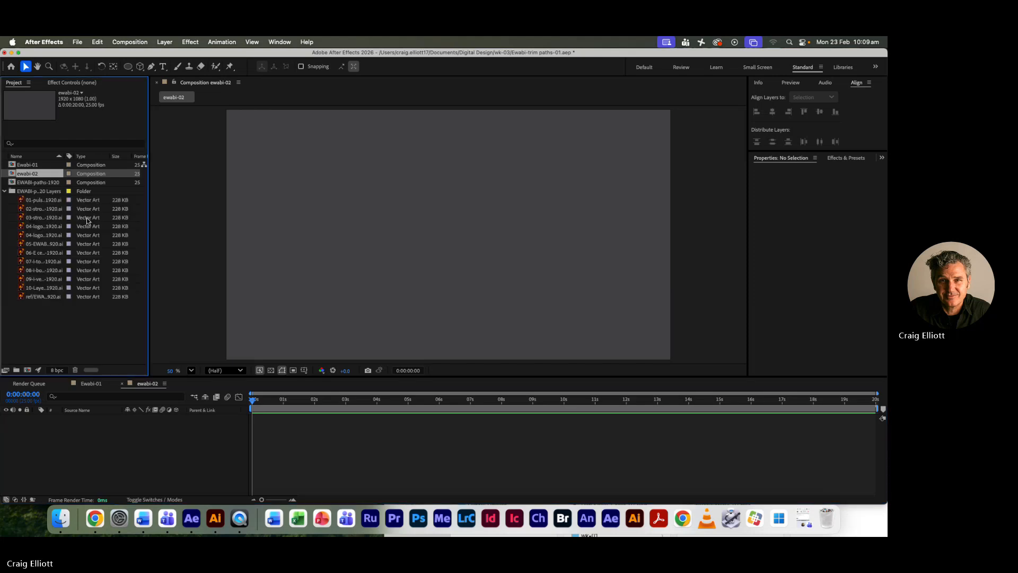
left_click(44, 208)
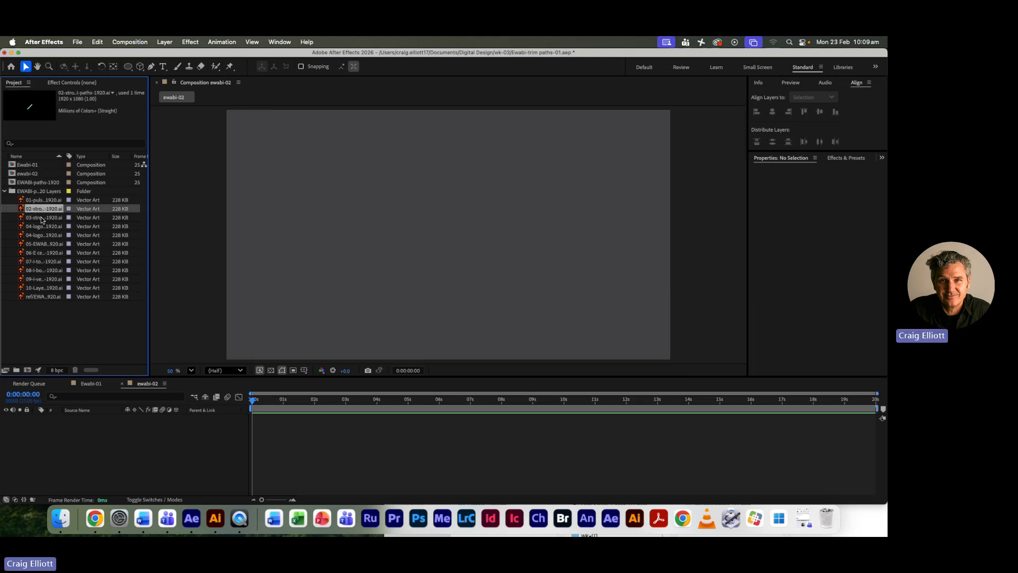
left_click(38, 225)
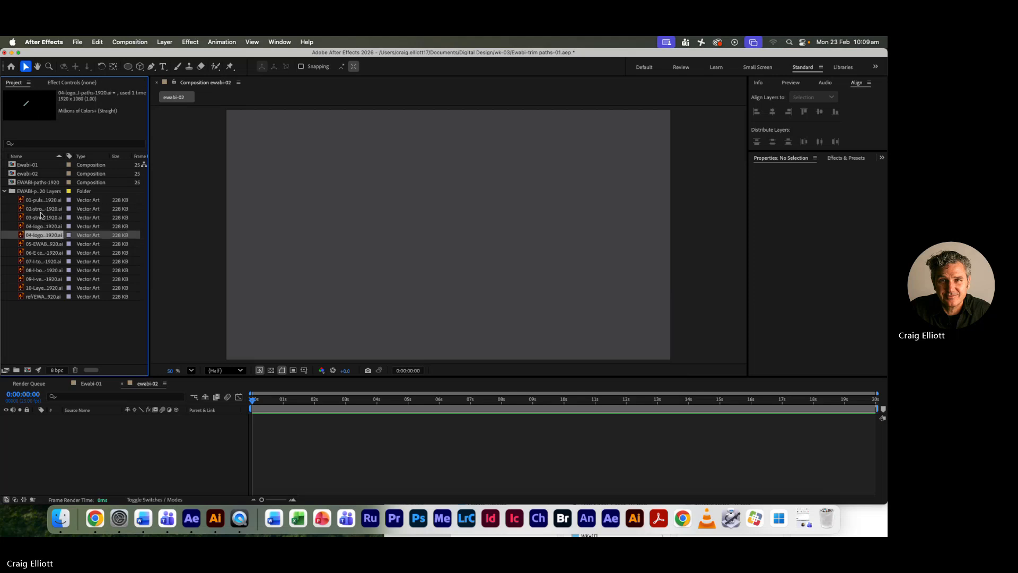
left_click(41, 210)
left_click(41, 217, "shift")
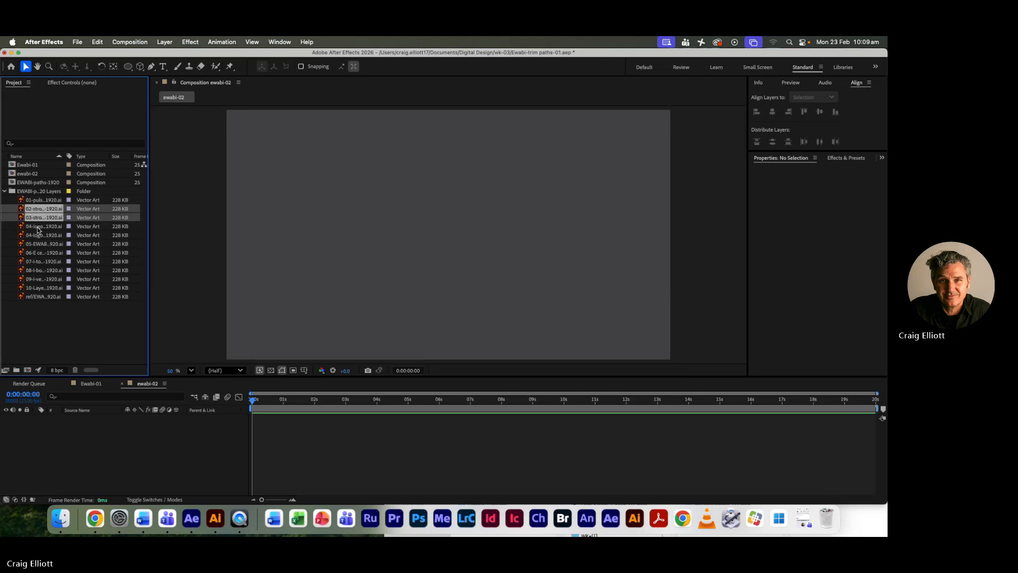
left_click(40, 227, "shift")
left_click(37, 200)
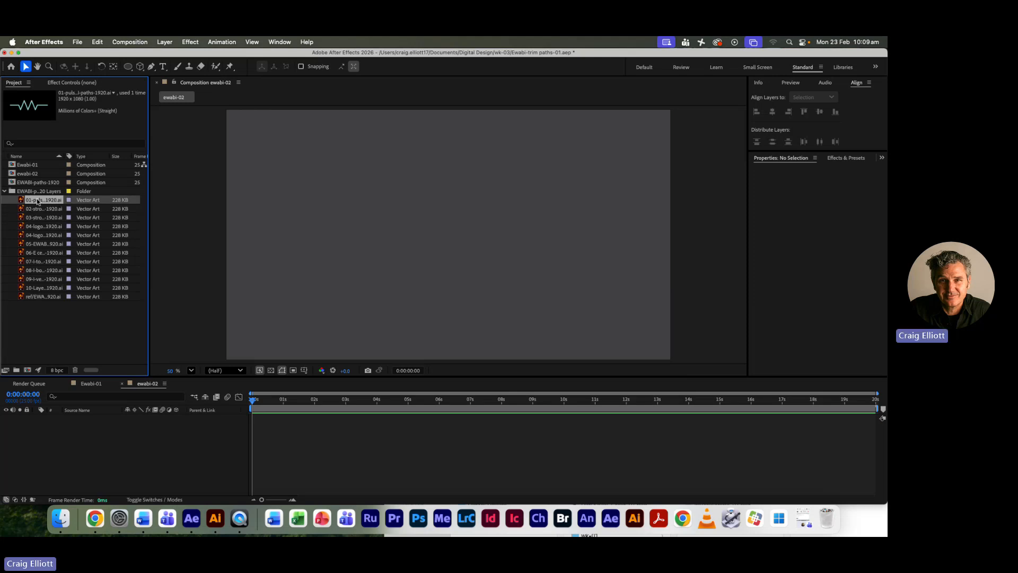
left_click_drag(38, 201, 57, 426)
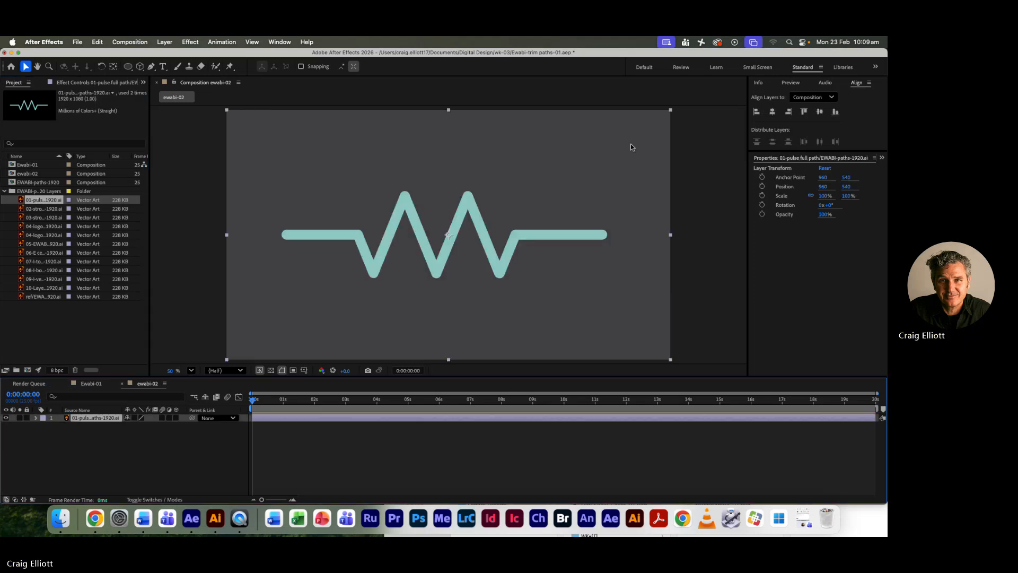
Create shapes from the 01-pulse full path vector layer in ewabi-02 and delete the original artwork layer from the composition.
left_click(781, 118)
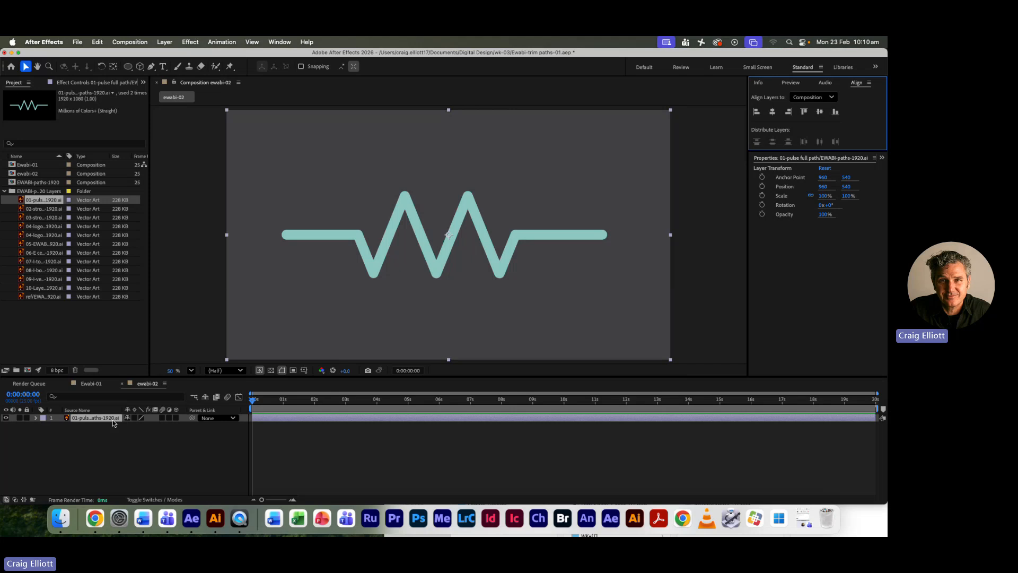
right_click(89, 418)
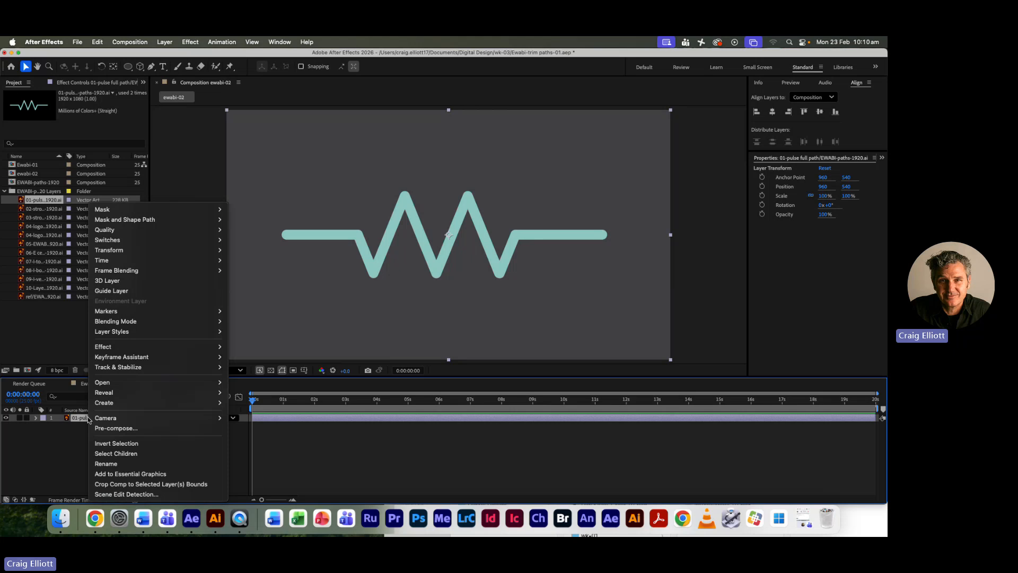
mouse_move(101, 407)
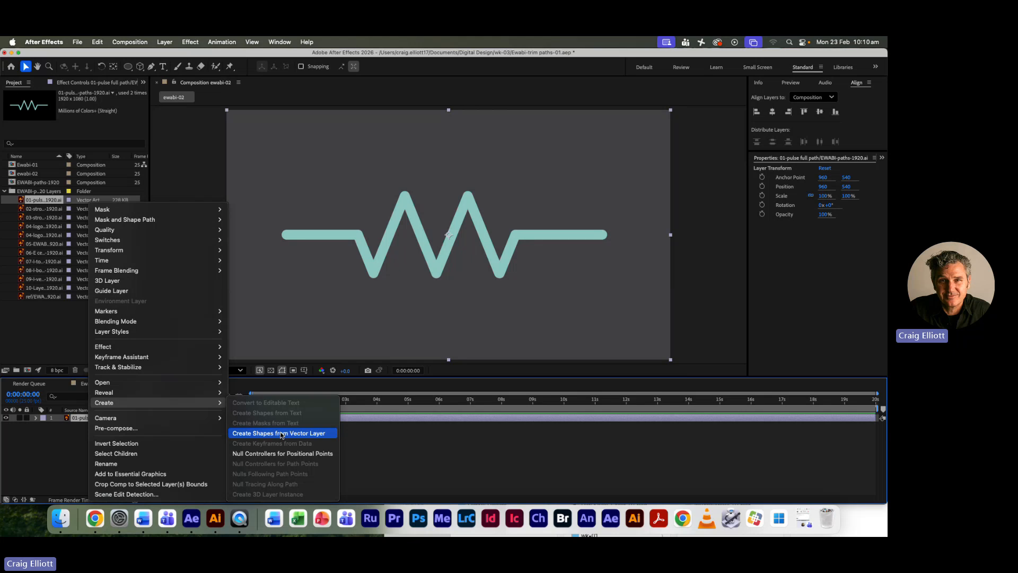
left_click(281, 434)
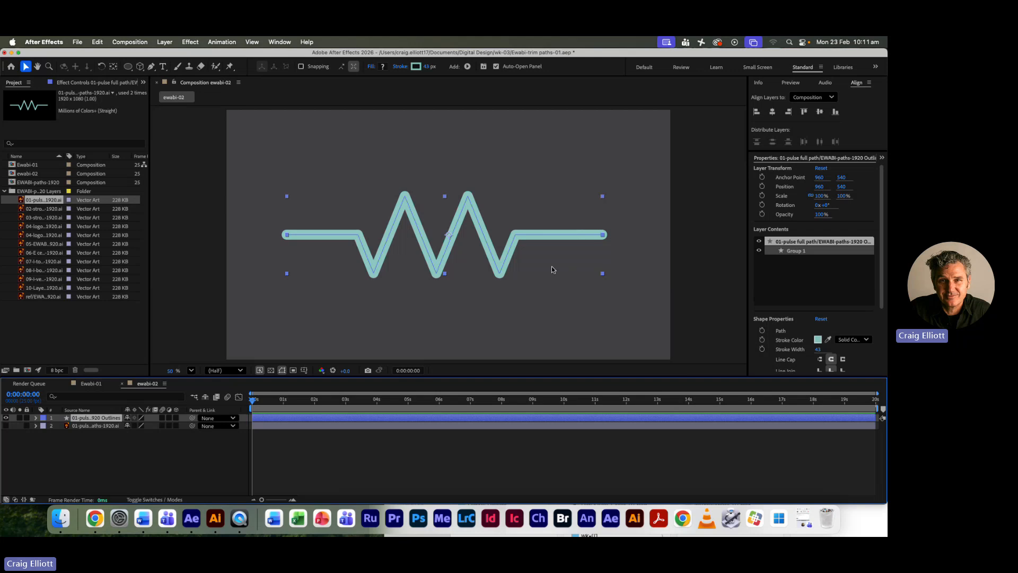
left_click(94, 427)
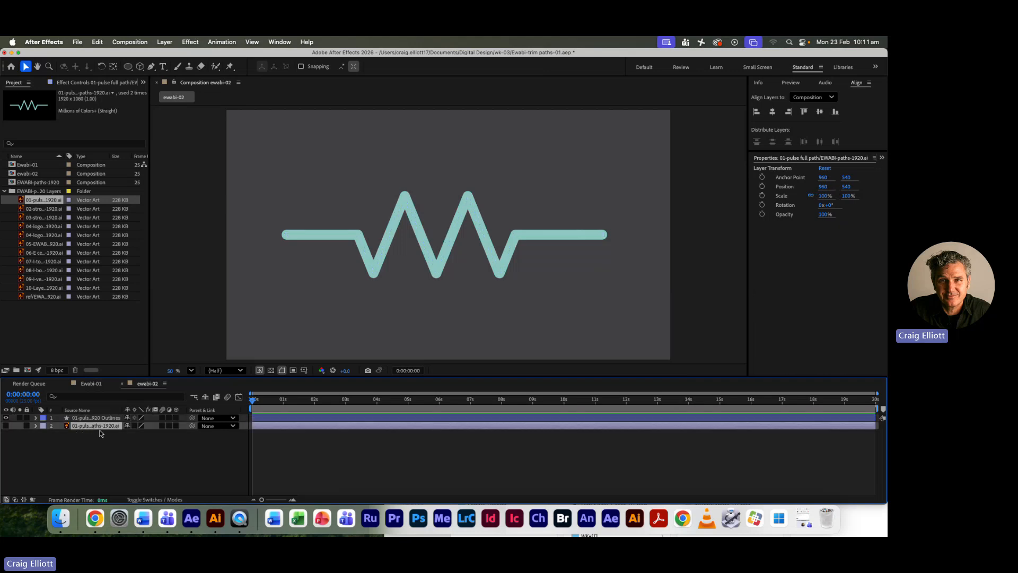
left_click(5, 425)
key("Delete")
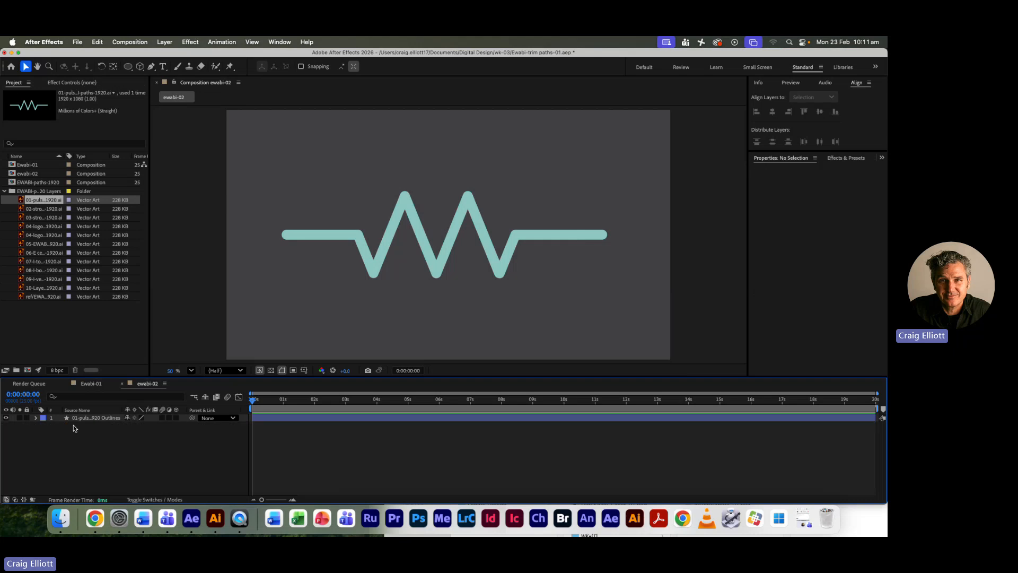
left_click(41, 204)
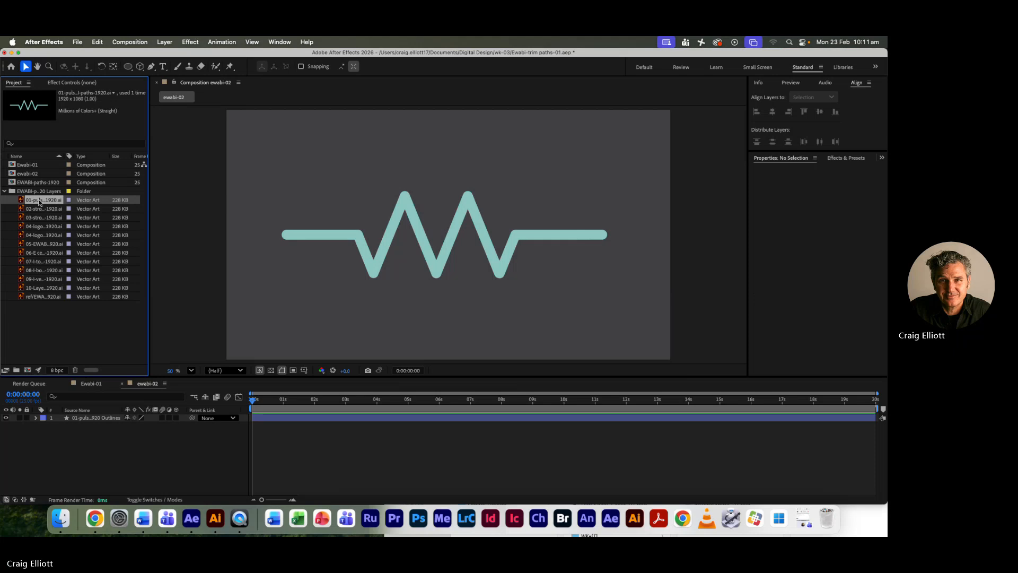
left_click_drag(42, 204, 70, 454)
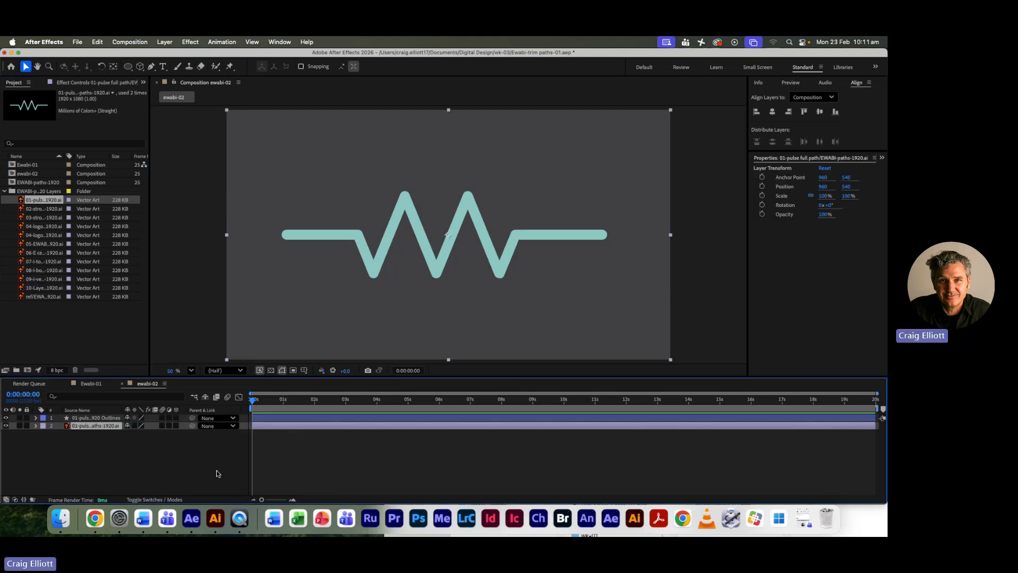
key("Delete")
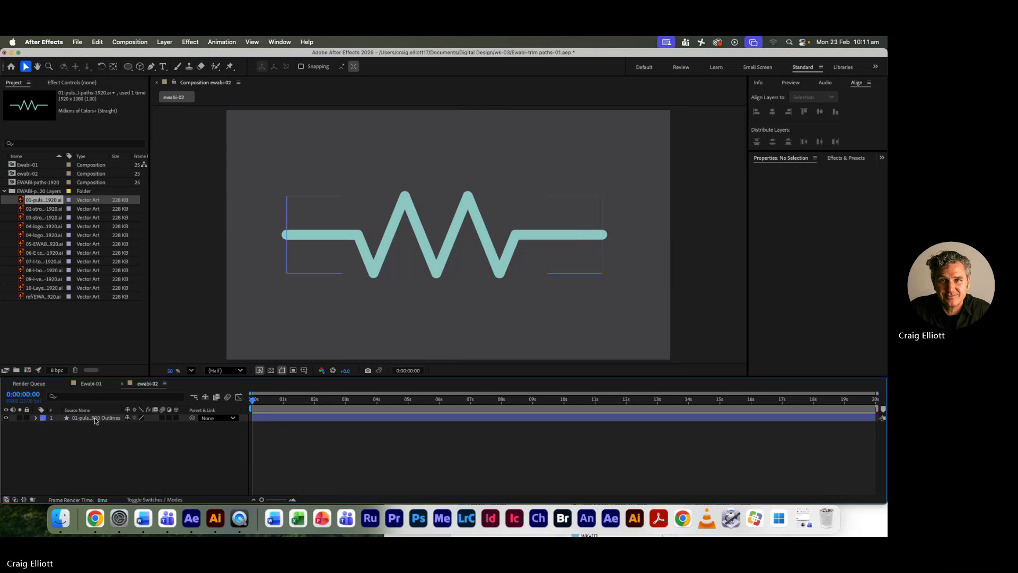
Examine the color, width, cap and join properties of Stroke 1 inside Group 1 of the 01-pulse outlines layer.
left_click(36, 420)
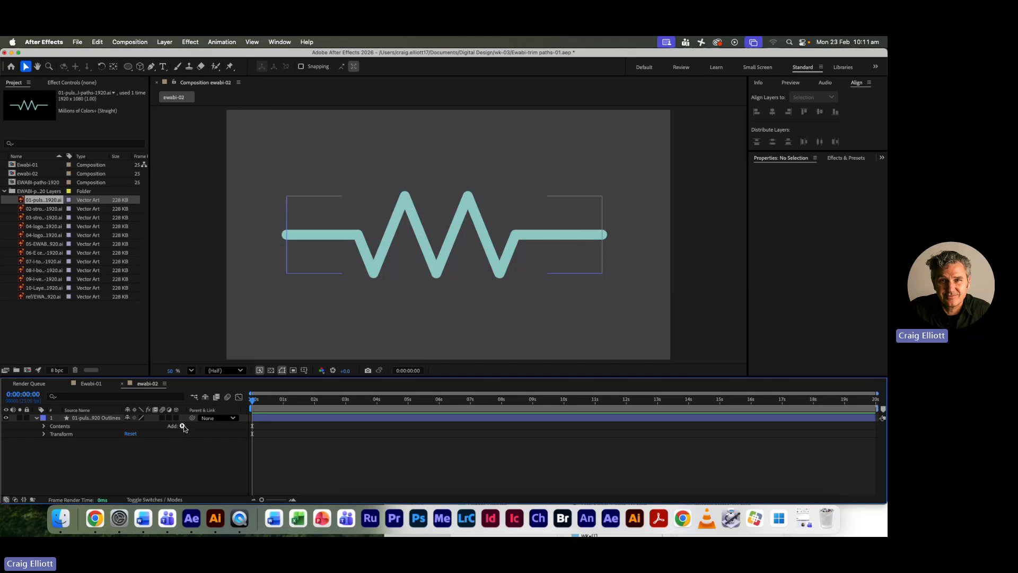
left_click(42, 429)
left_click(52, 434)
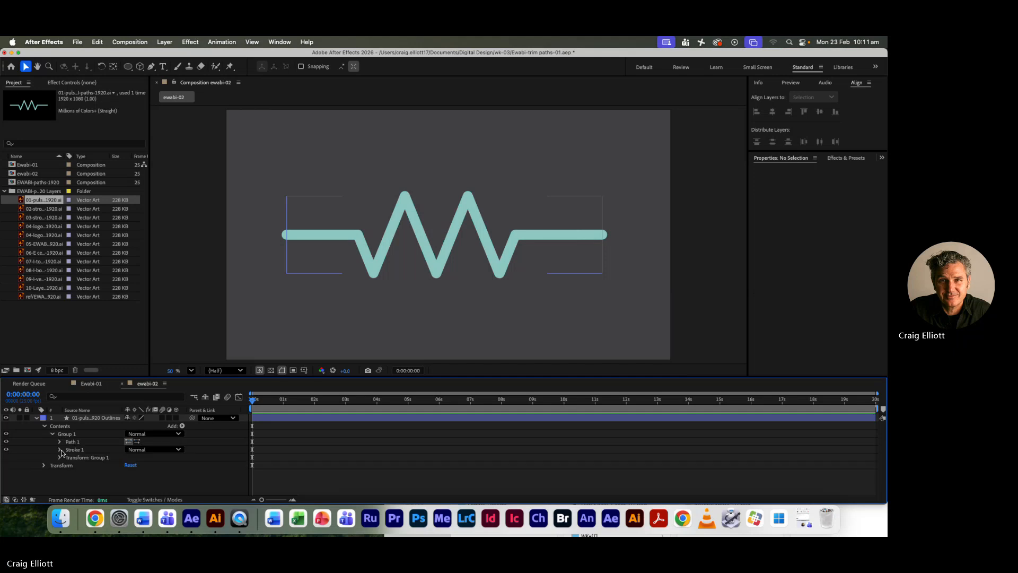
left_click(60, 450)
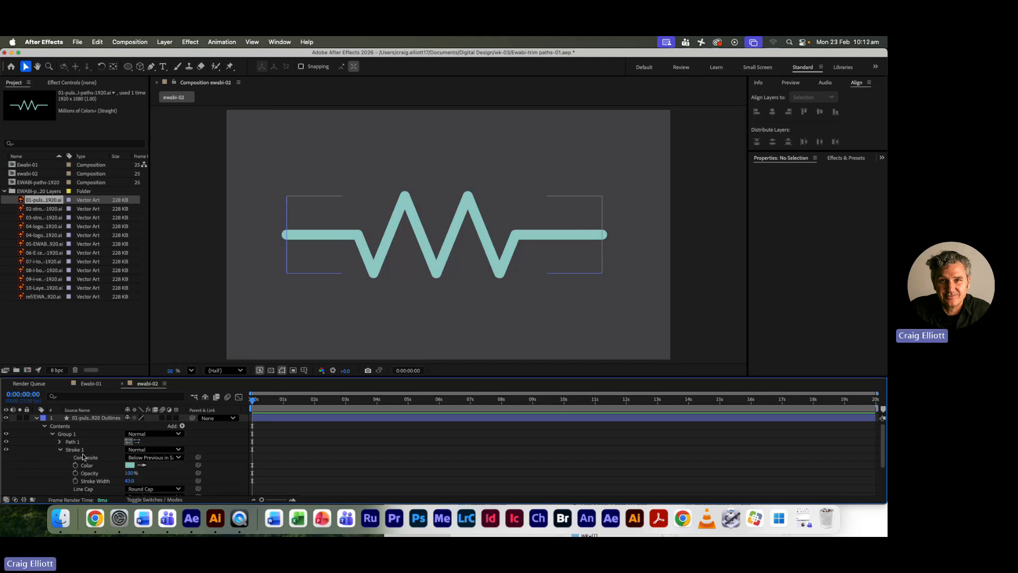
scroll(111, 458, "down", 2)
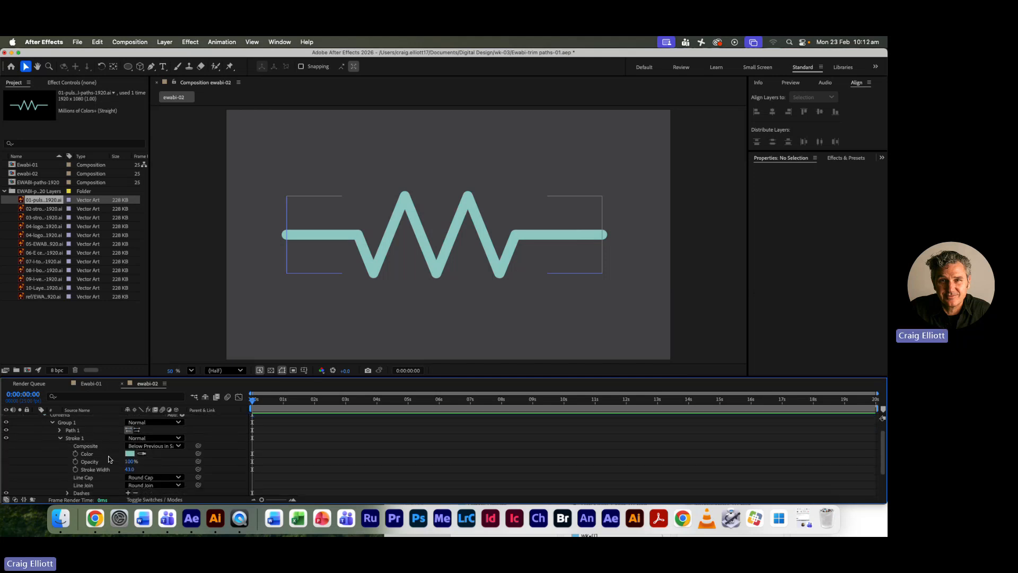
scroll(123, 462, "down", 1)
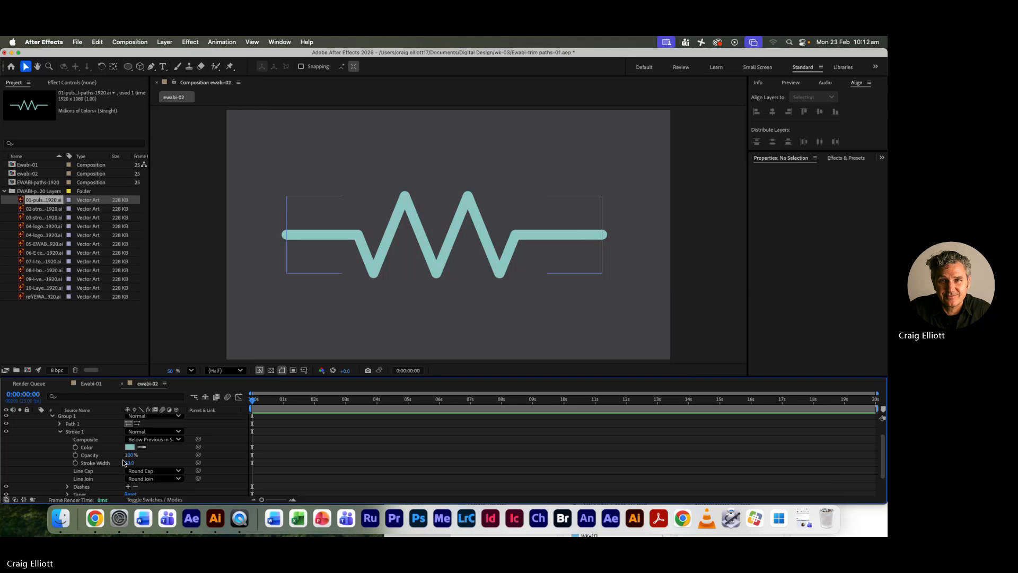
scroll(123, 462, "down", 1)
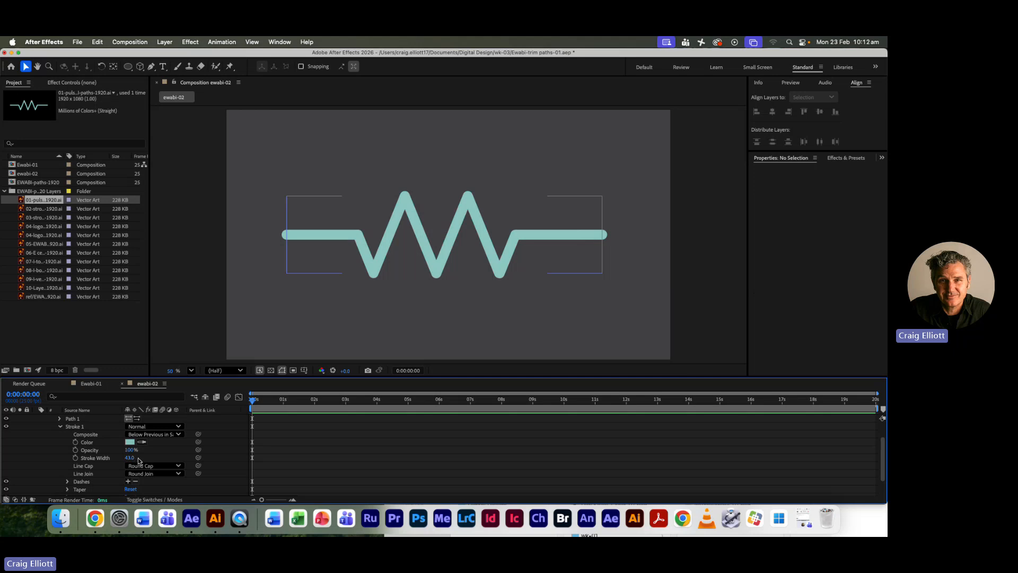
mouse_move(138, 461)
left_mouse_down()
mouse_move(96, 464)
mouse_move(155, 460)
mouse_move(118, 468)
left_mouse_up()
left_click(60, 427)
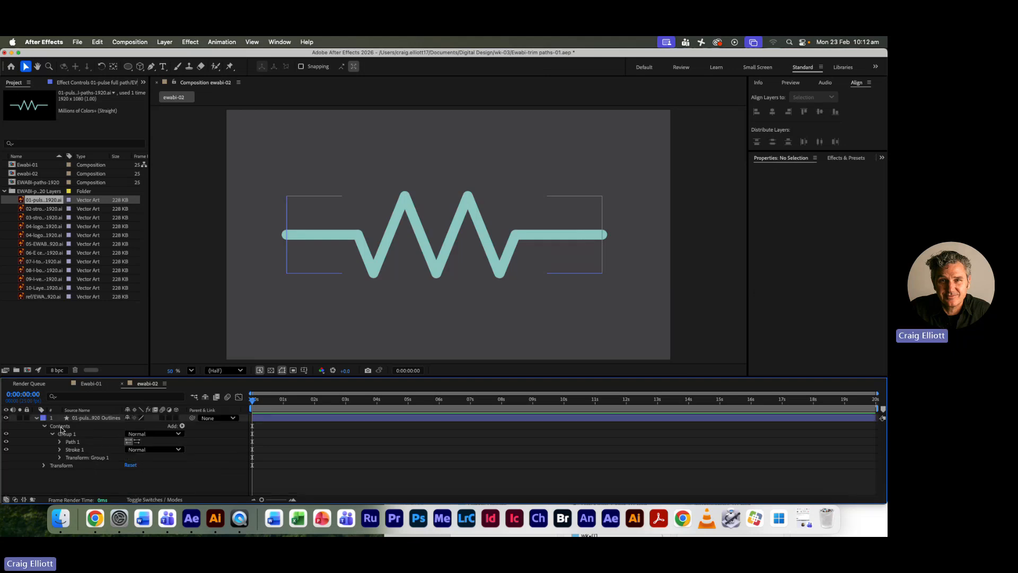
Add Trim Paths to the contents of the 01-pulse outlines layer, enlarge the timeline area and expand the Trim Paths properties.
left_click(182, 427)
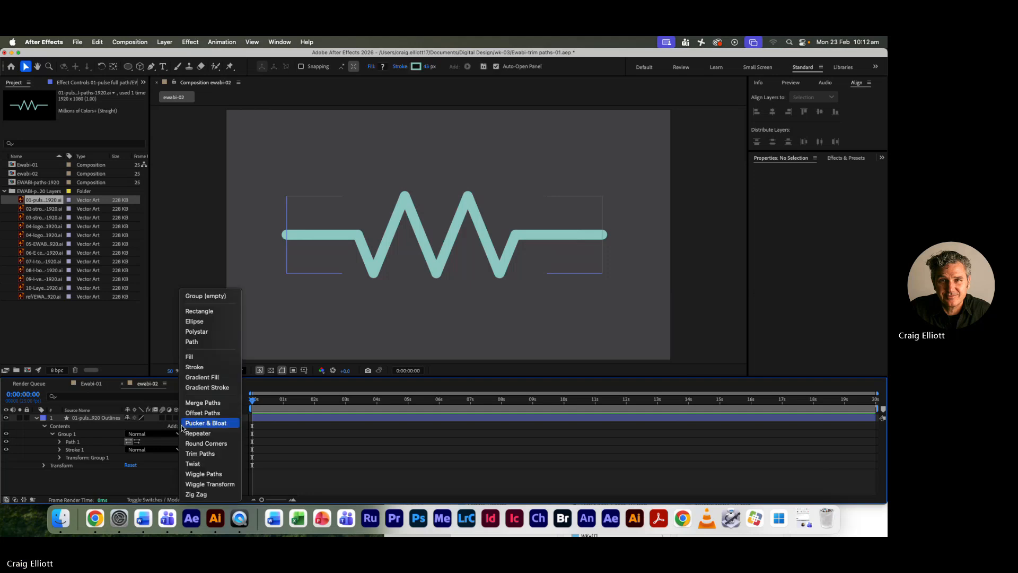
left_click(202, 454)
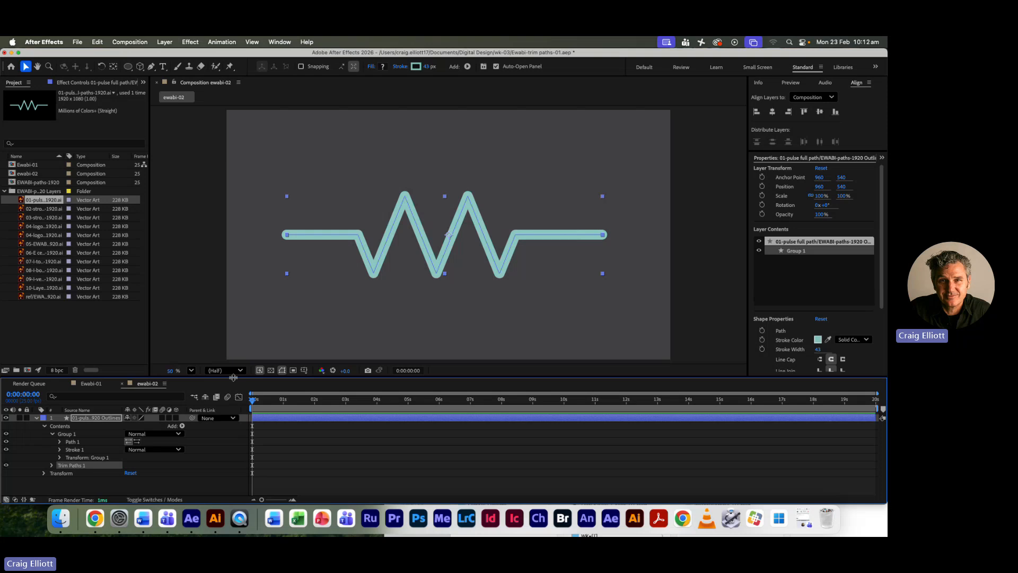
left_click_drag(234, 375, 234, 348)
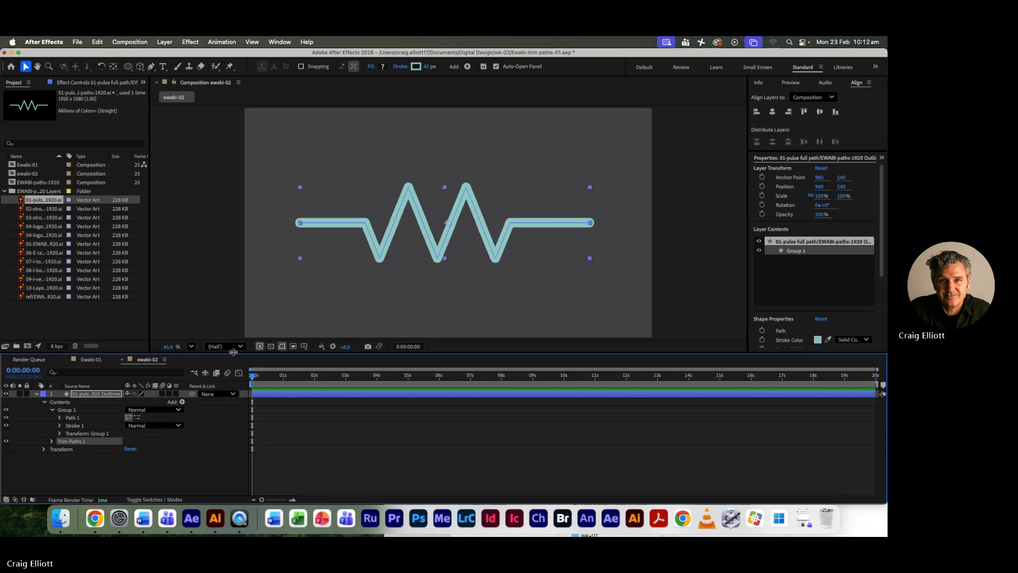
left_click(52, 438)
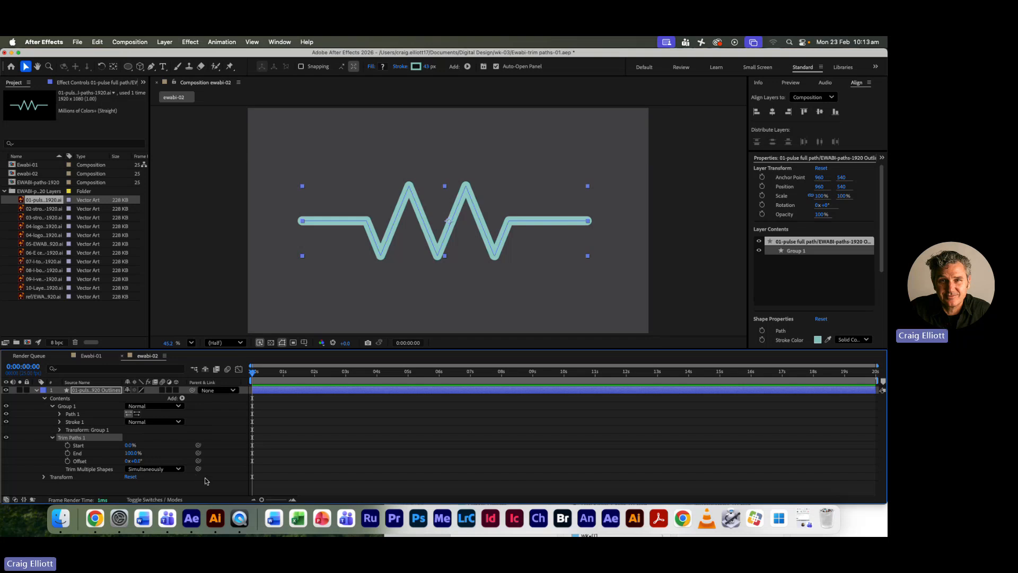
Set Trim Paths keyframes at 0:00:02:00 with Start at 0% and End at 100%.
left_click_drag(254, 373, 315, 378)
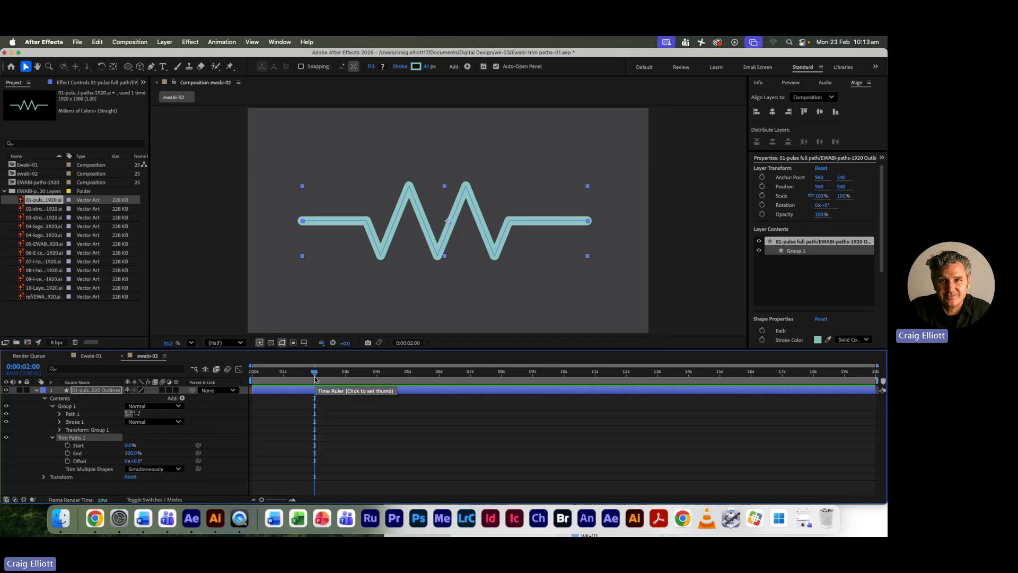
left_click(68, 446)
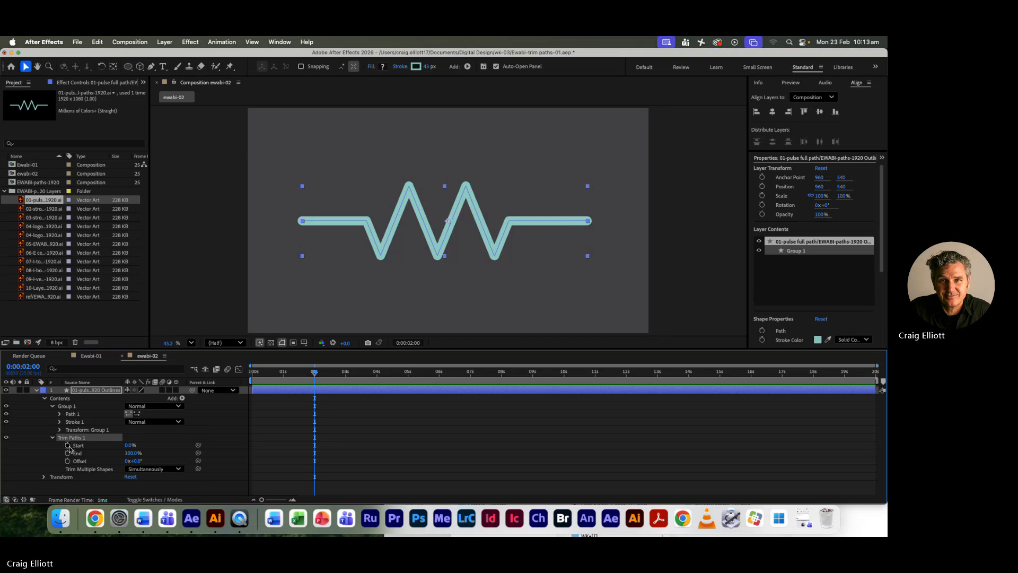
left_click(67, 453)
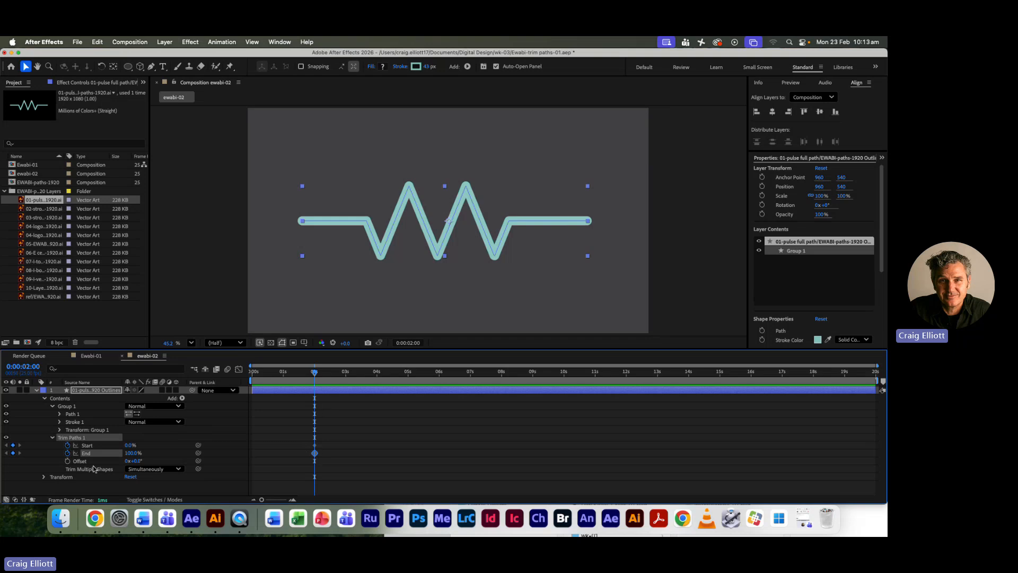
left_click(325, 458)
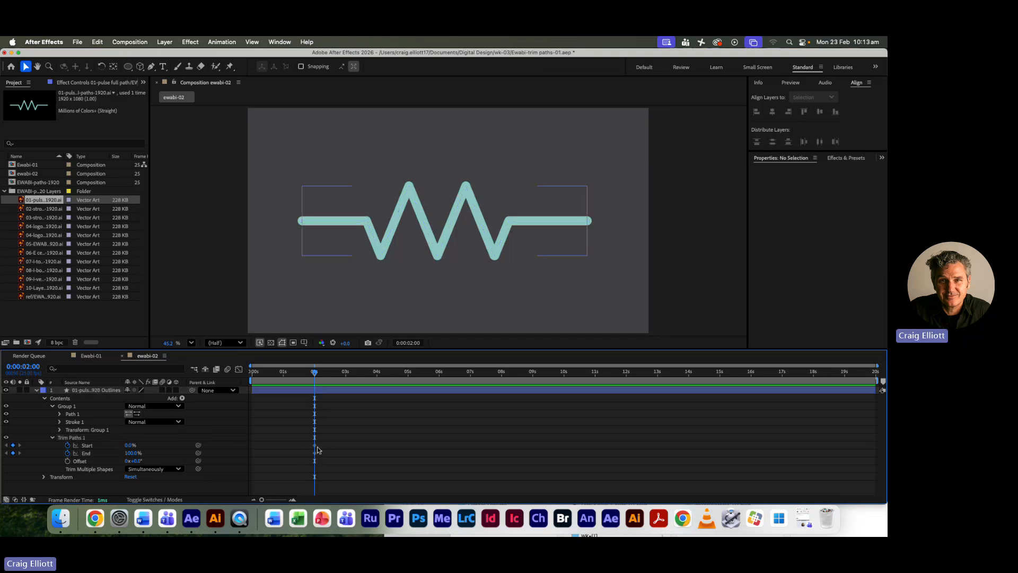
mouse_move(317, 448)
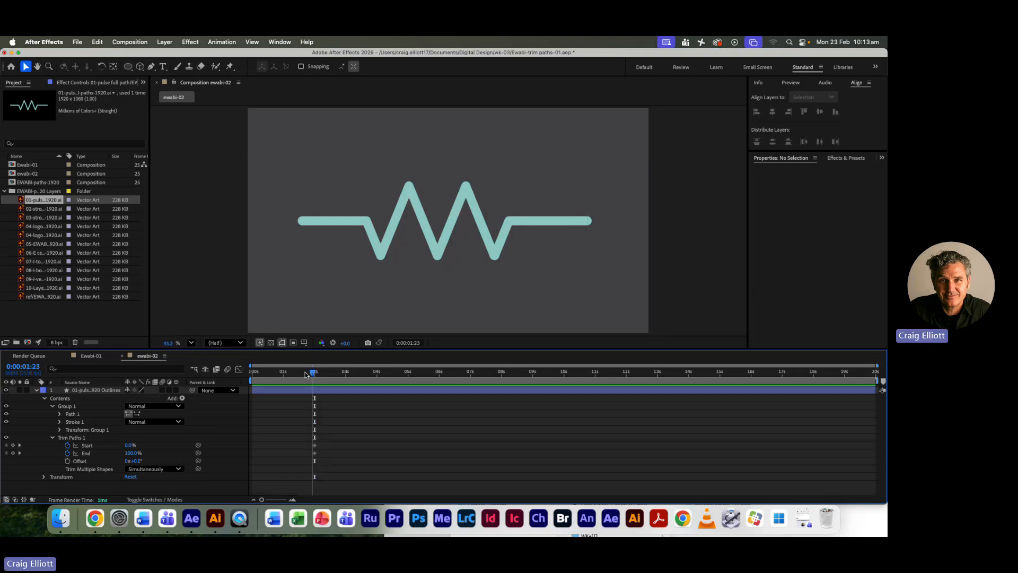
At 0:00:00:12, keyframe both the Start and End of Trim Paths 1 at 50%.
left_click_drag(313, 374, 266, 376)
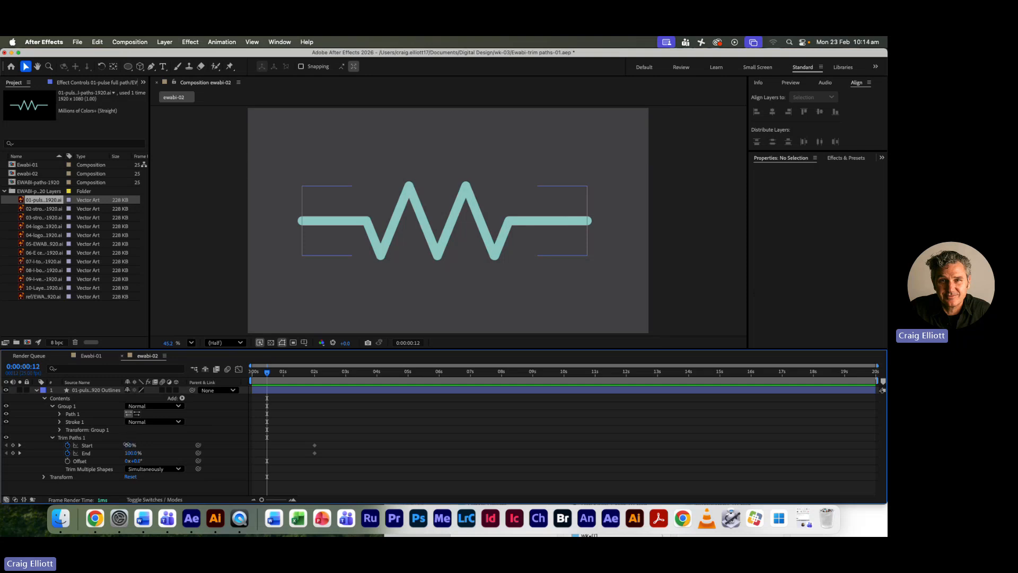
left_click_drag(128, 444, 147, 442)
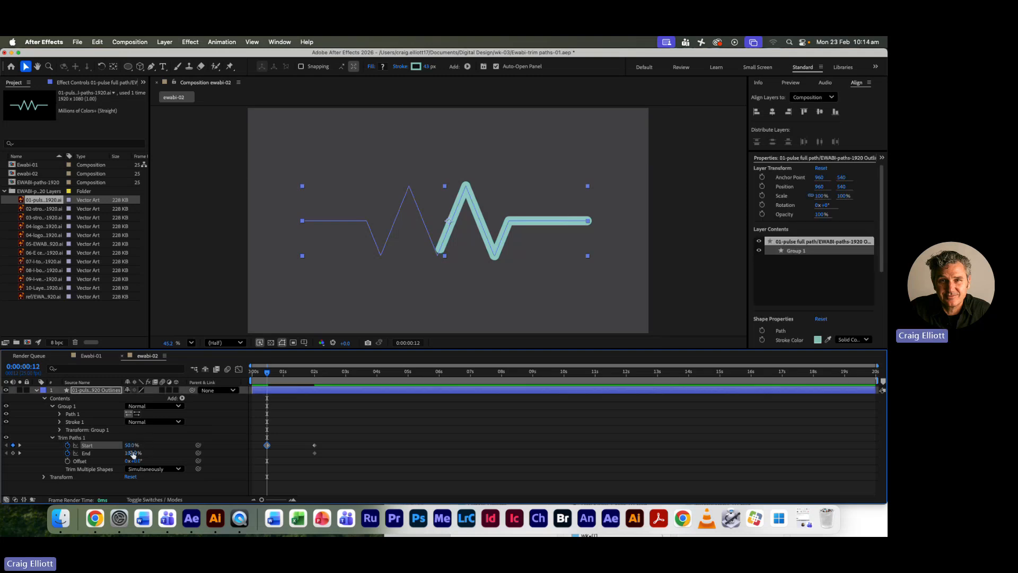
left_click_drag(133, 453, 112, 453)
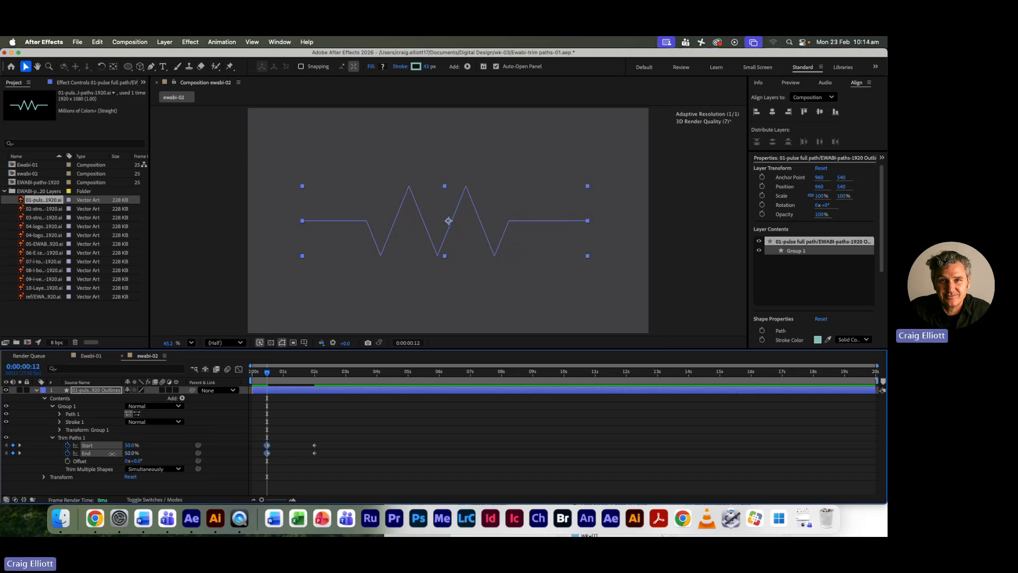
left_click(311, 485)
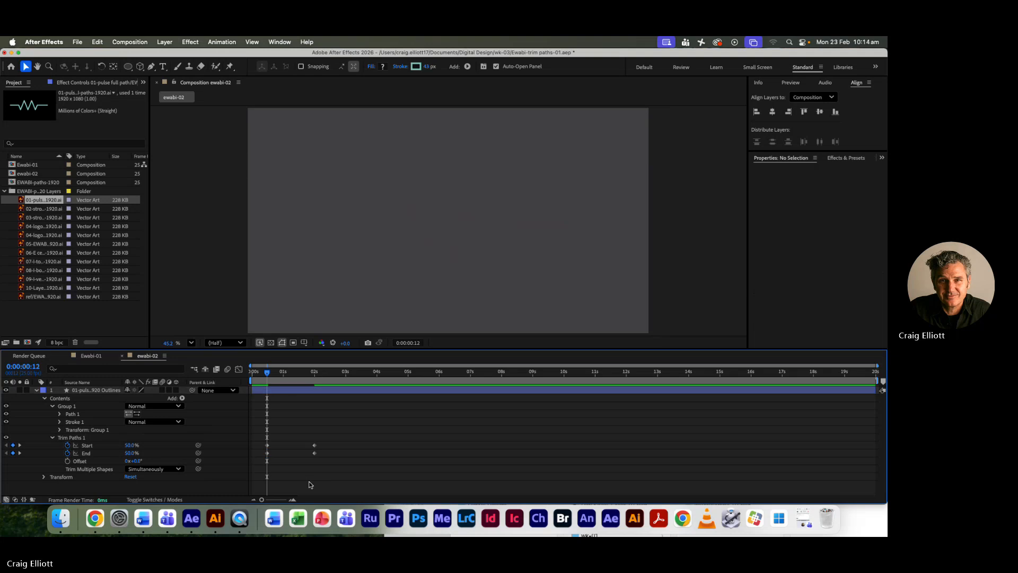
Preview the pulse trim animation from 0:00:00:00, then scrub through it between its keyframes up to 0:00:02:00.
left_click_drag(267, 373, 251, 373)
key("space")
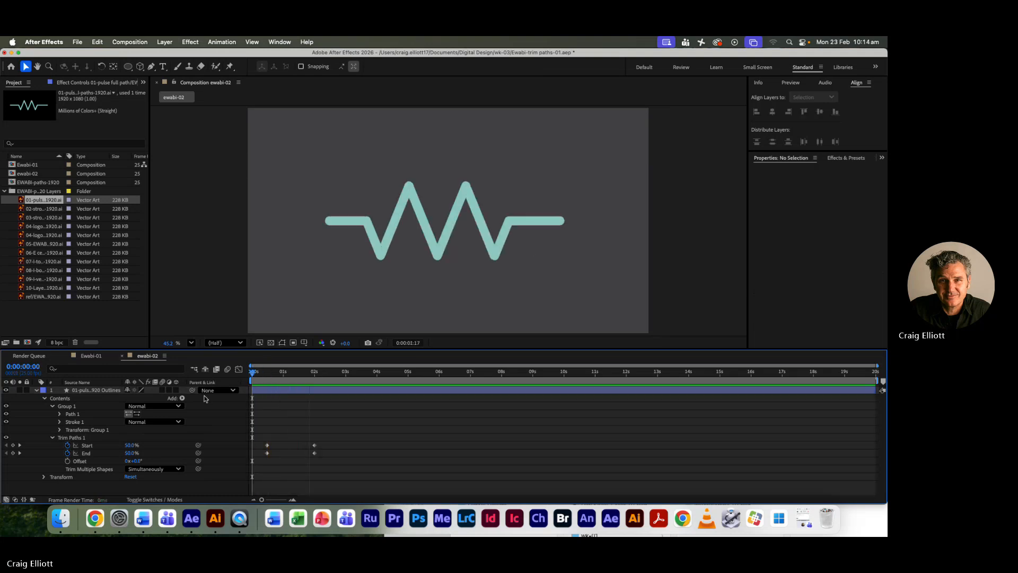
key("space")
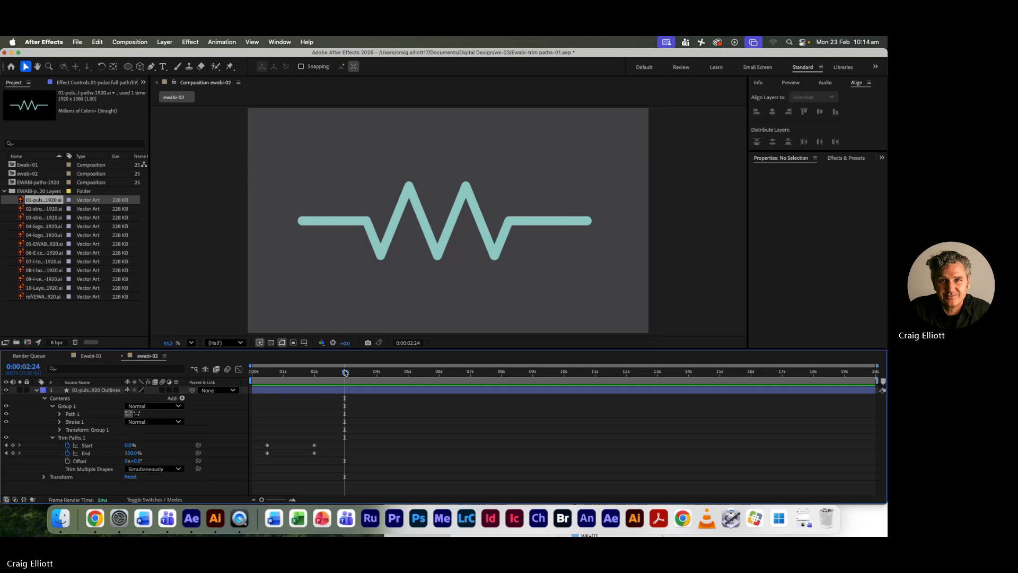
left_click_drag(344, 373, 269, 382)
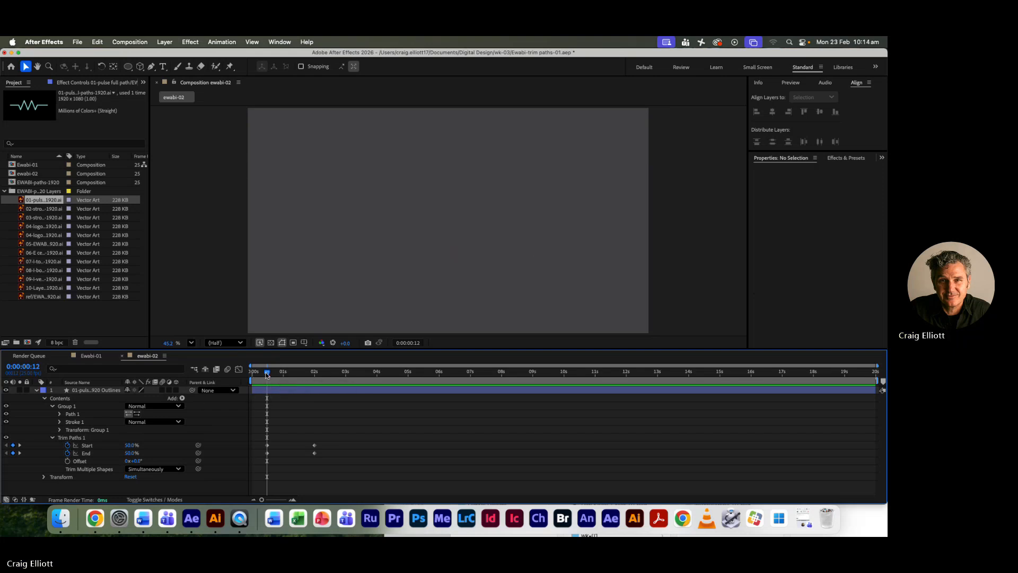
left_click(280, 375)
left_click_drag(280, 375, 314, 404)
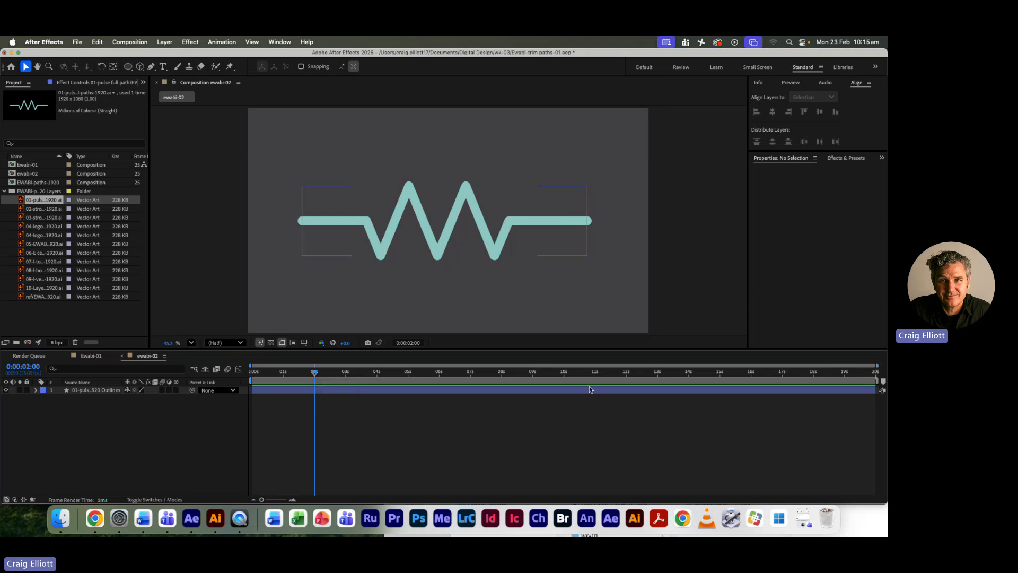
Switch to the Microsoft Teams meeting and choose to stop its recording.
left_click(803, 518)
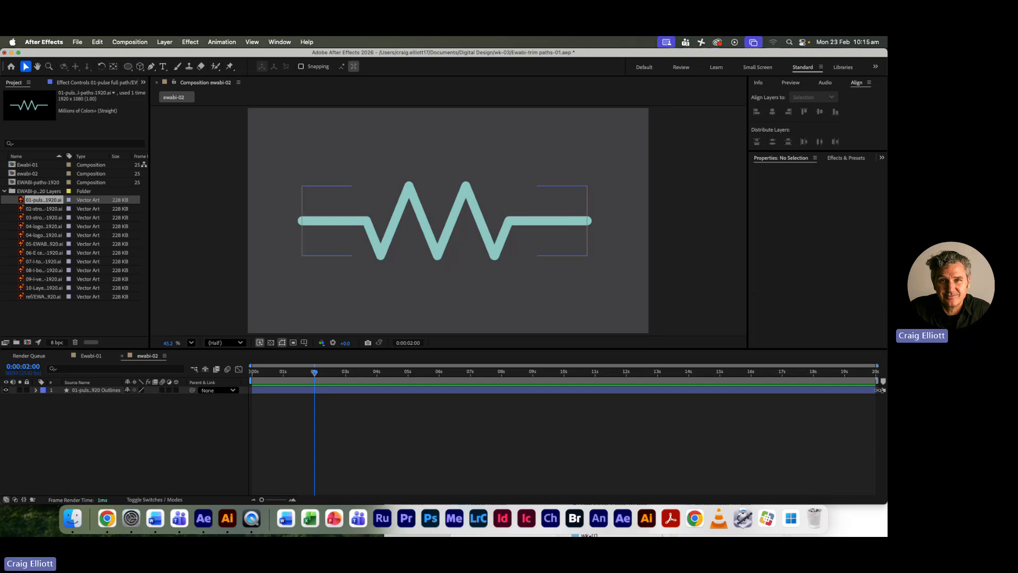
key("super+Tab")
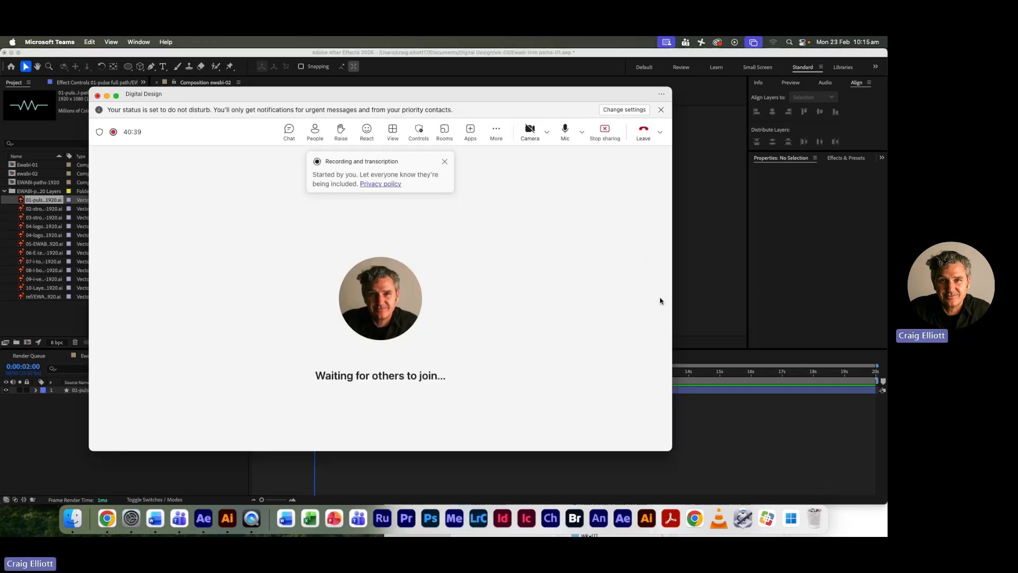
left_click(496, 131)
mouse_move(530, 157)
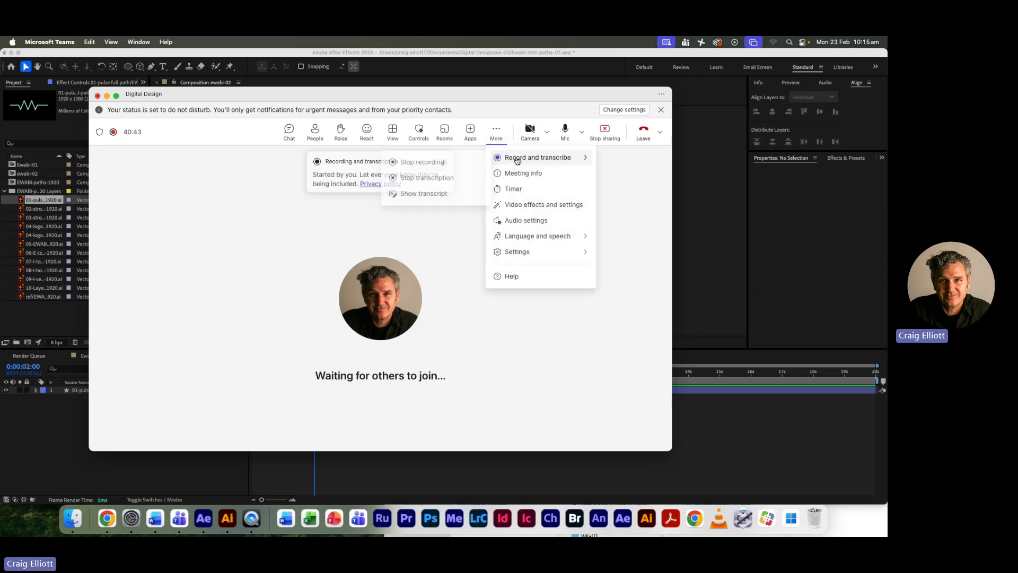
left_click(424, 162)
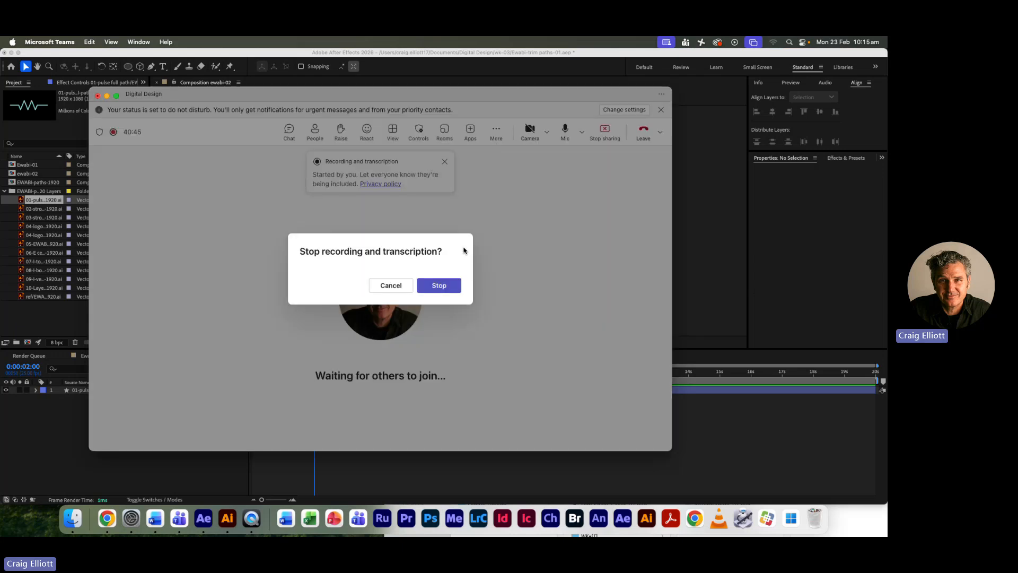